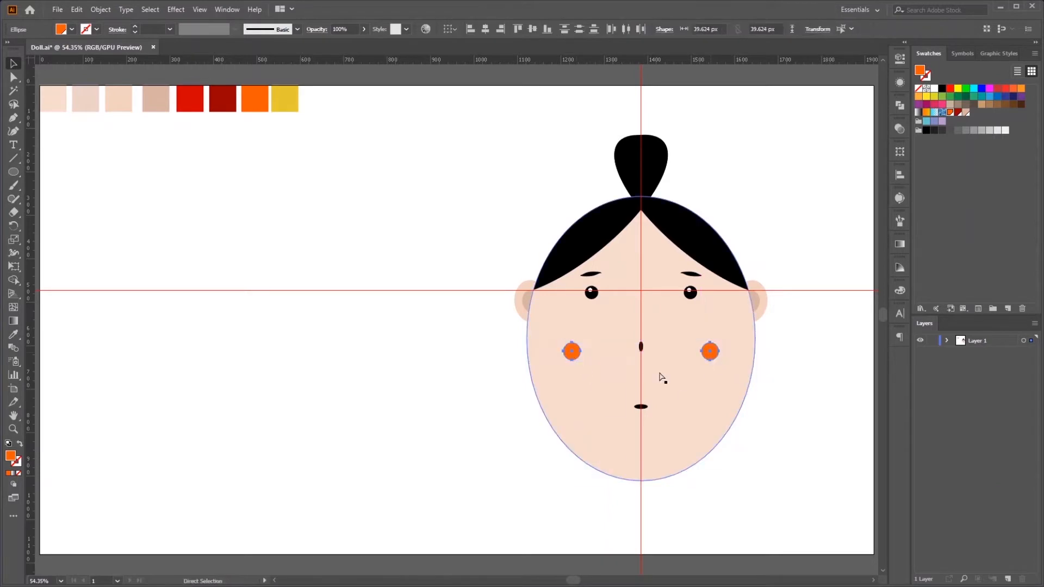
Group the two orange cheek circles and align the group horizontally with the face ellipse.
{"action": "key", "text": "ctrl+g"}
{"action": "left_click", "coordinate": [753, 365], "text": "shift"}
{"action": "left_click", "coordinate": [900, 175]}
{"action": "left_click", "coordinate": [858, 234]}
{"action": "left_click", "coordinate": [820, 370]}
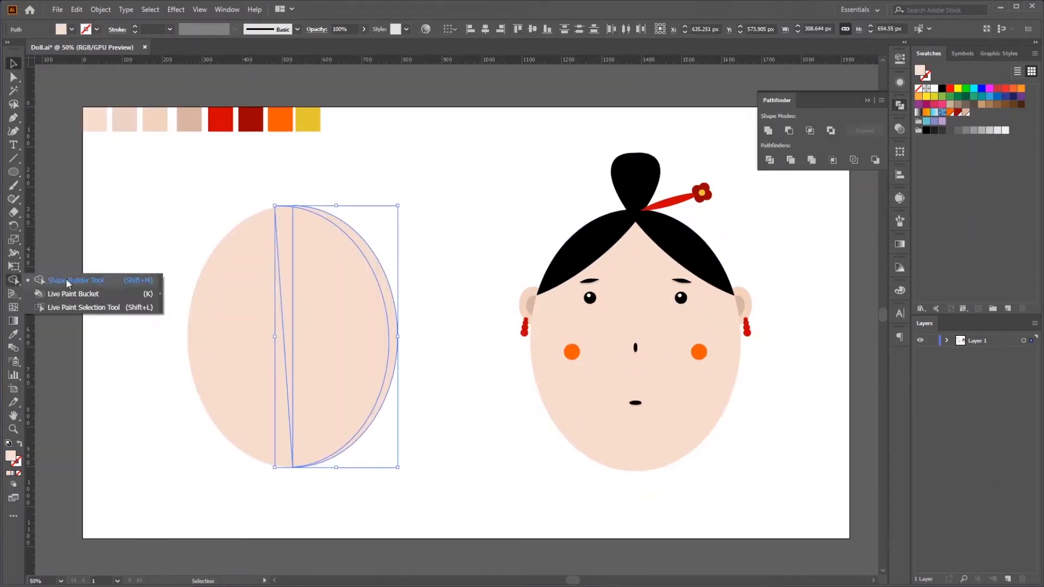
Choose the Shape Builder tool for the overlapping copied half-face shapes.
{"action": "left_click", "coordinate": [13, 280]}
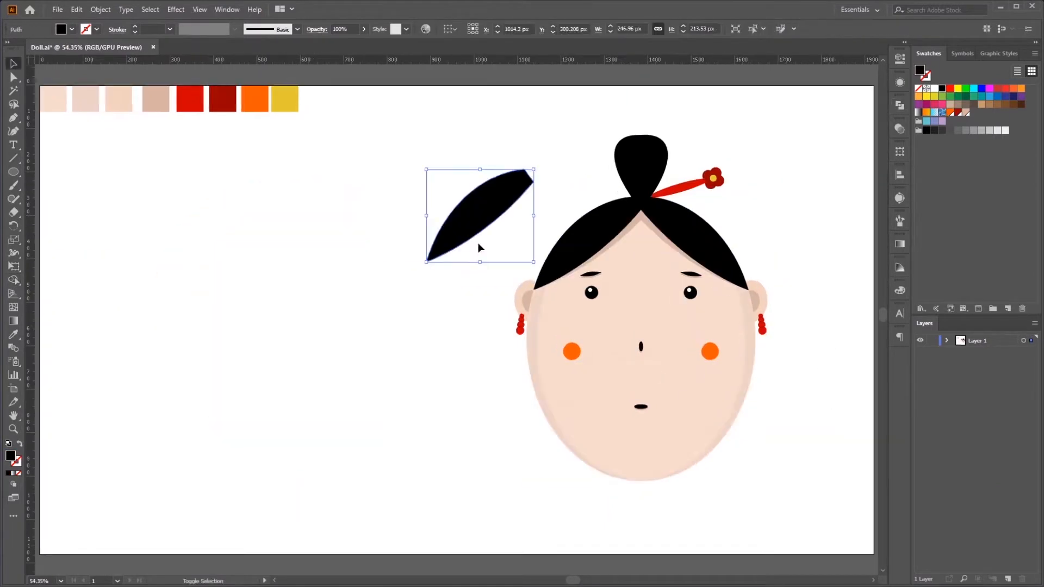
Show the copied hair piece as an outline, rotate copies around its lower tip, and fill all of them black again.
{"action": "key", "text": "shift+x"}
{"action": "key", "text": "r"}
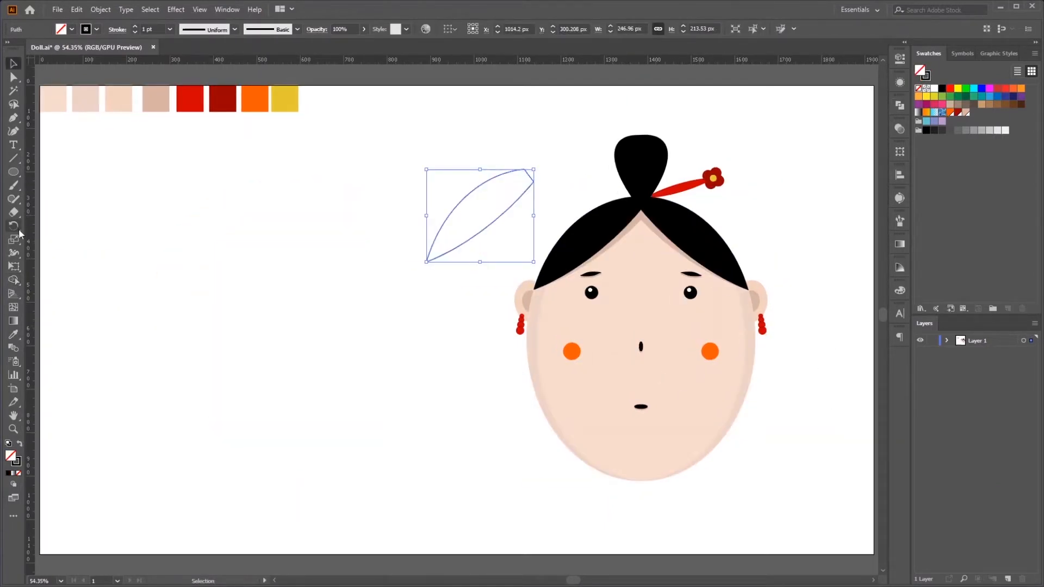
{"action": "left_click", "coordinate": [426, 262]}
{"action": "mouse_move", "coordinate": [527, 199]}
{"action": "left_mouse_down"}
{"action": "mouse_move", "coordinate": [534, 214]}
{"action": "mouse_move", "coordinate": [512, 197]}
{"action": "left_mouse_up"}
{"action": "left_click", "coordinate": [14, 64]}
{"action": "left_click_drag", "start_coordinate": [400, 143], "coordinate": [506, 254]}
{"action": "key", "text": "shift+x"}
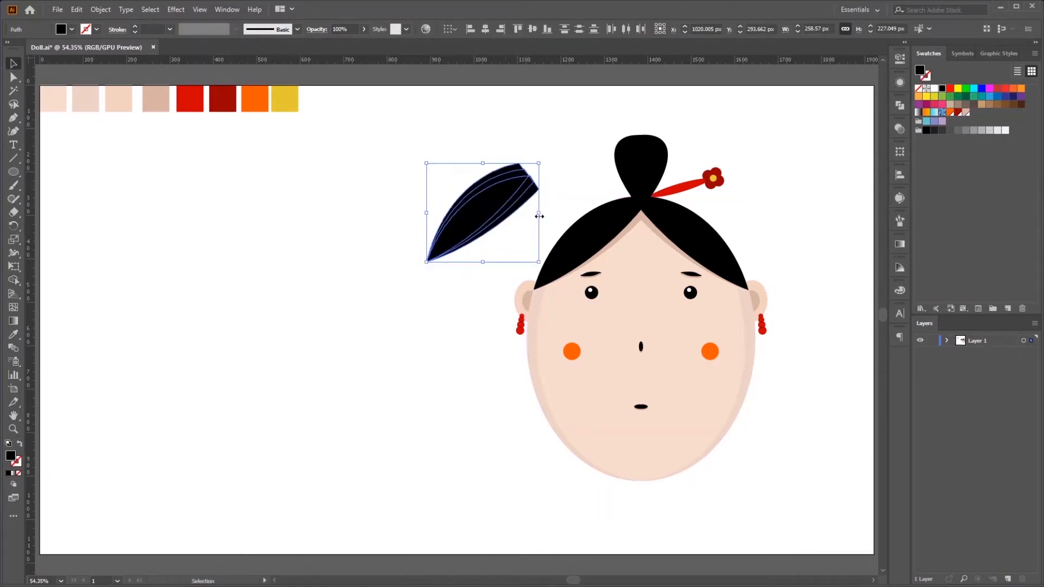
Fill the overlapping hair copies dark grey and remove the unwanted outer and middle regions with the Shape Builder, leaving highlight strips.
{"action": "left_click", "coordinate": [951, 131]}
{"action": "left_click", "coordinate": [14, 280]}
{"action": "scroll", "coordinate": [507, 203], "scroll_direction": "up", "scroll_amount": 3}
{"action": "left_click", "coordinate": [543, 226], "text": "alt"}
{"action": "left_click", "coordinate": [448, 199], "text": "alt"}
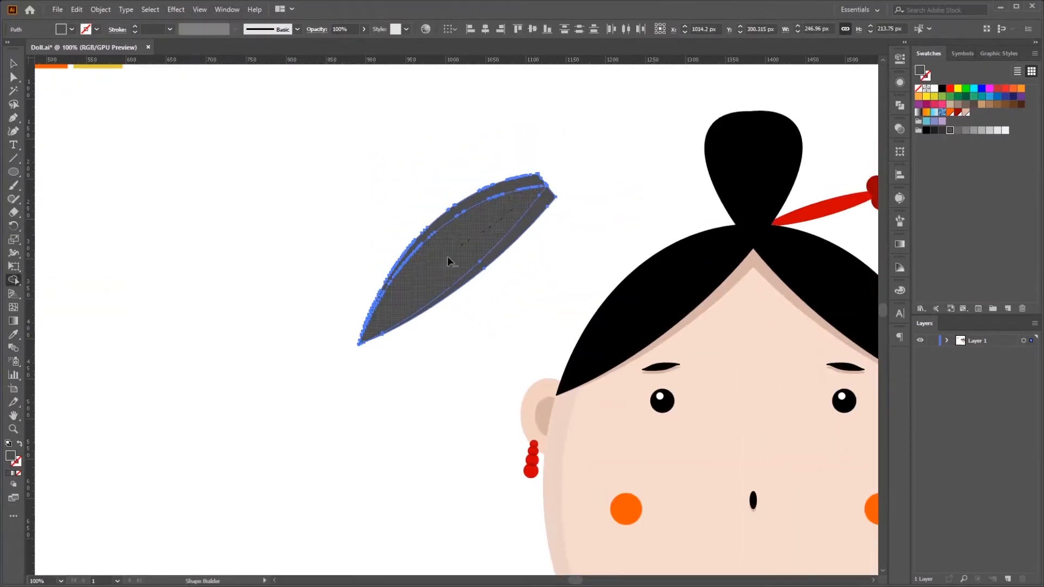
{"action": "left_click", "coordinate": [449, 260], "text": "alt"}
Select the dark grey highlight strips and move them onto the black hair.
{"action": "left_click", "coordinate": [13, 64]}
{"action": "left_click_drag", "start_coordinate": [521, 240], "coordinate": [360, 149]}
{"action": "left_click_drag", "start_coordinate": [360, 149], "coordinate": [560, 213]}
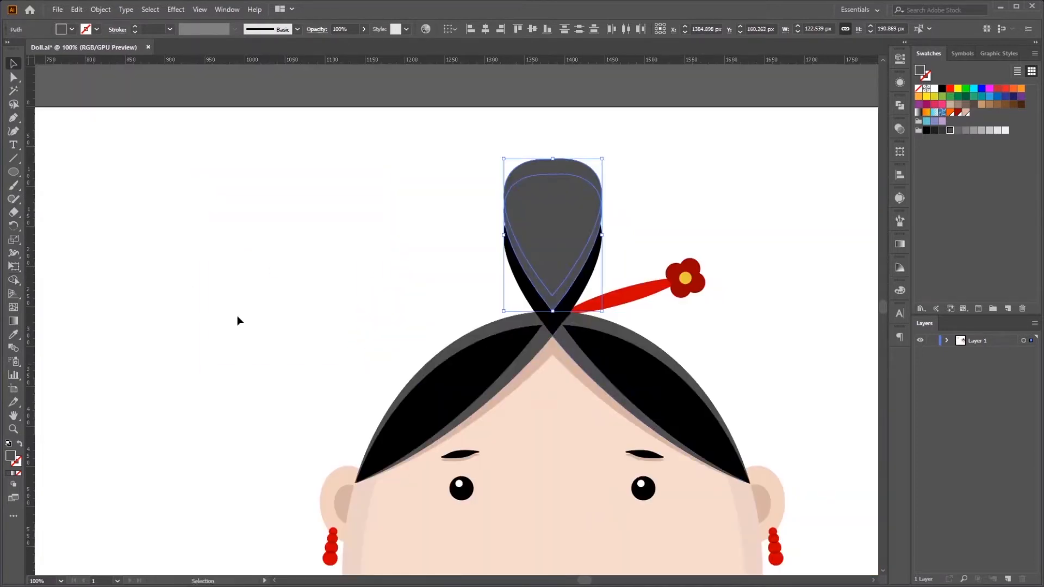
Use the Shape Builder on the inner region of the overlapping grey shapes on the hair bun.
{"action": "key", "text": "shift+m"}
{"action": "left_click", "coordinate": [532, 229]}
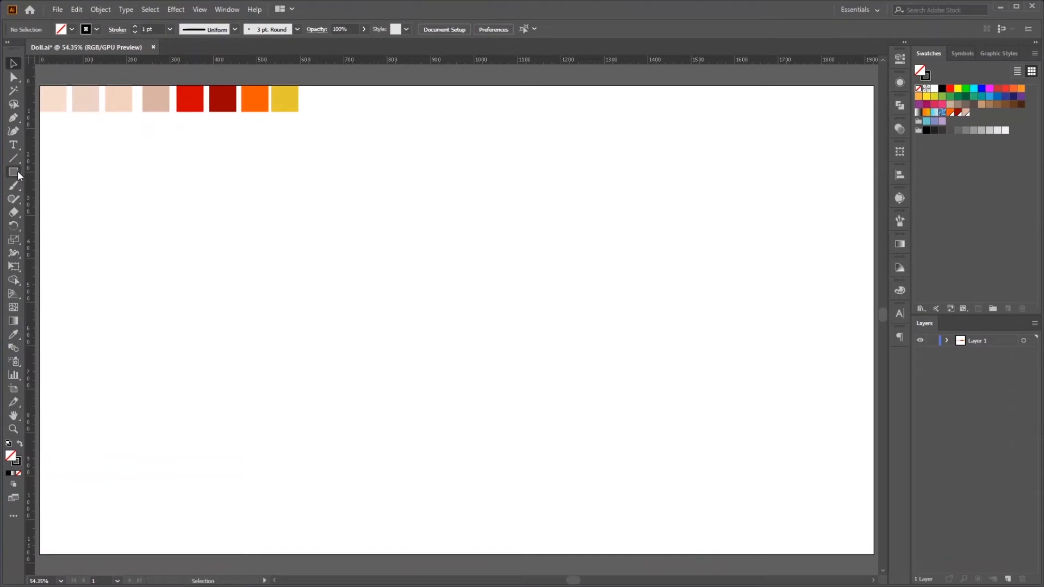
Draw a vertical ellipse about 526 px wide and 655 px high as the doll's head, and deselect it.
{"action": "left_click", "coordinate": [16, 171]}
{"action": "left_click", "coordinate": [64, 199]}
{"action": "left_click_drag", "start_coordinate": [569, 334], "coordinate": [755, 482]}
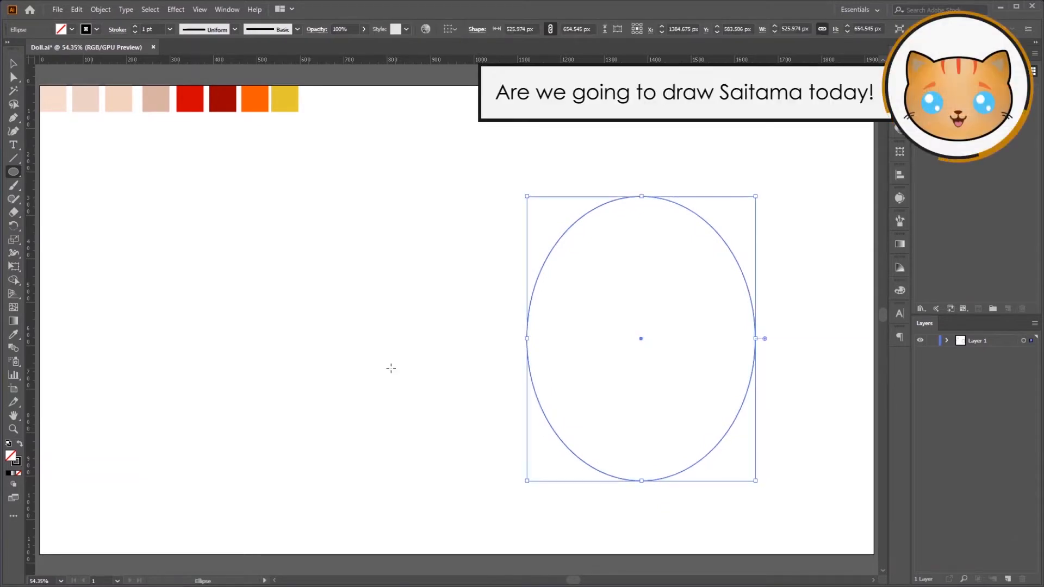
{"action": "key", "text": "ctrl+shift+a"}
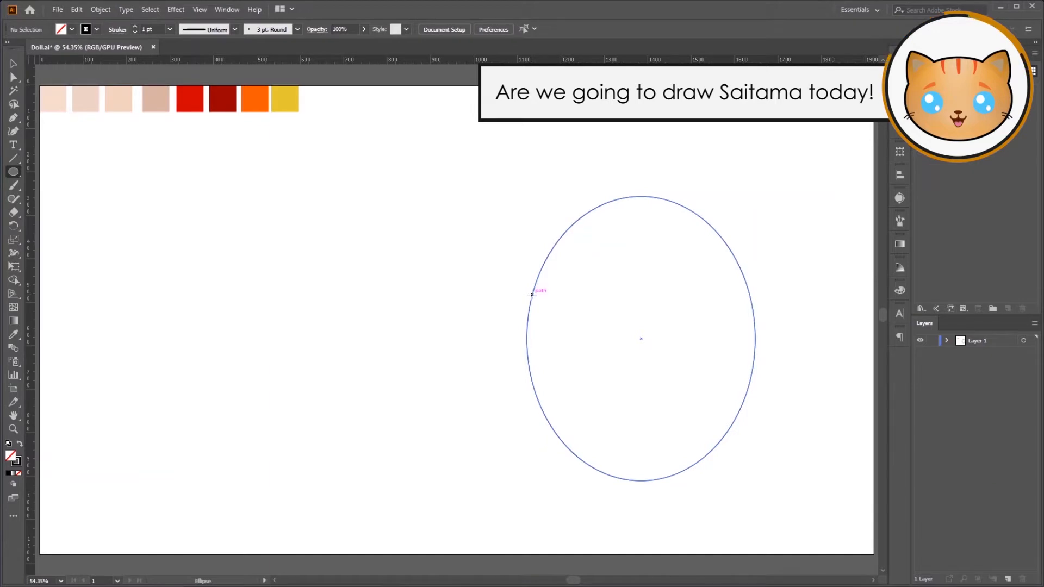
Draw an ear ellipse about 85 px by 110 px centred on the left edge of the head outline.
{"action": "left_click_drag", "start_coordinate": [533, 295], "coordinate": [565, 323]}
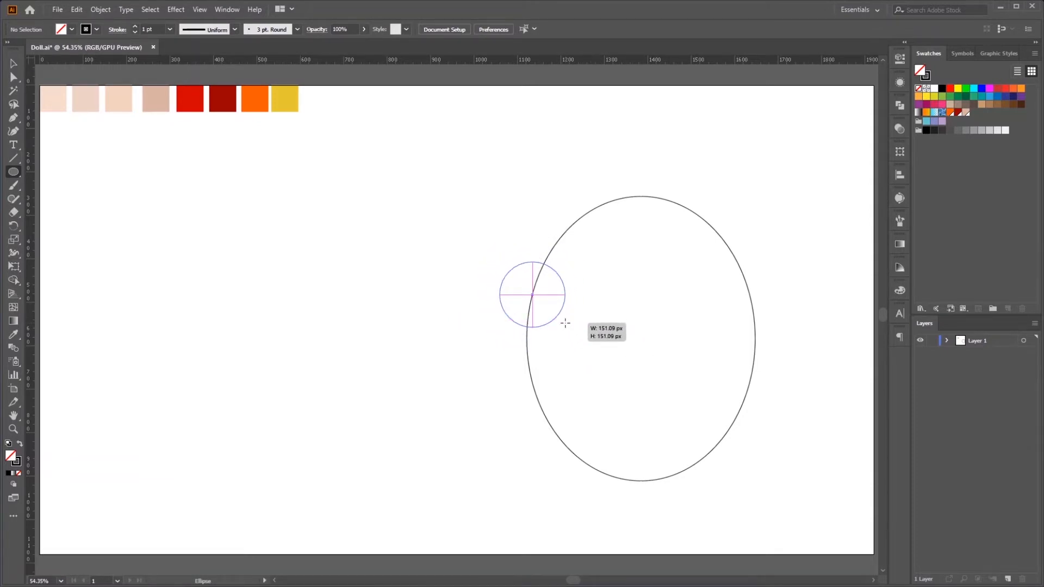
{"action": "mouse_move", "coordinate": [565, 323]}
{"action": "left_mouse_down"}
{"action": "mouse_move", "coordinate": [565, 341]}
{"action": "mouse_move", "coordinate": [550, 319]}
{"action": "left_mouse_up"}
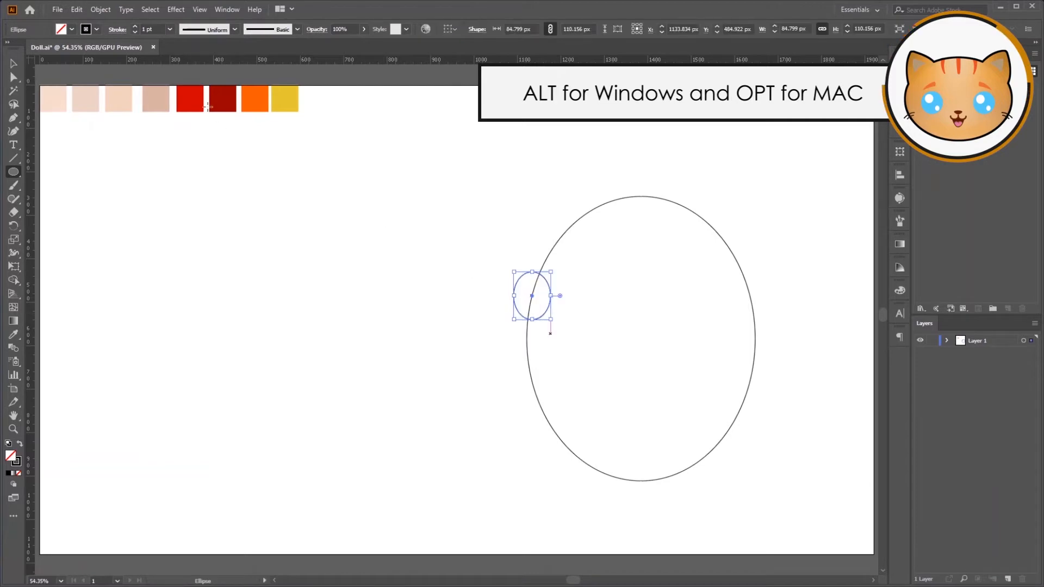
Copy the ear ellipse, paste the copy in front, and scale it down around its centre as the inner ear.
{"action": "left_click", "coordinate": [76, 9]}
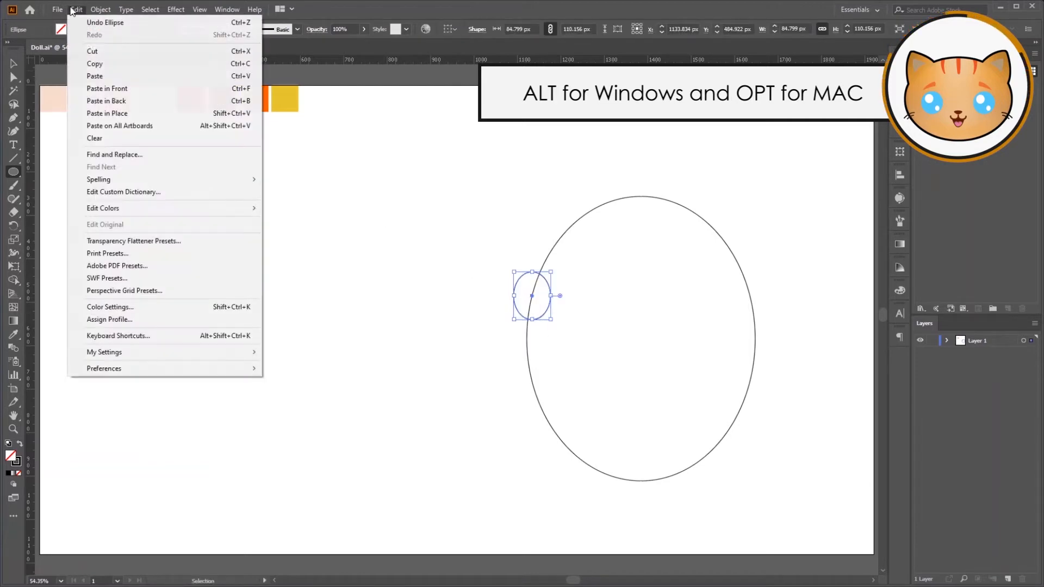
{"action": "left_click", "coordinate": [101, 65]}
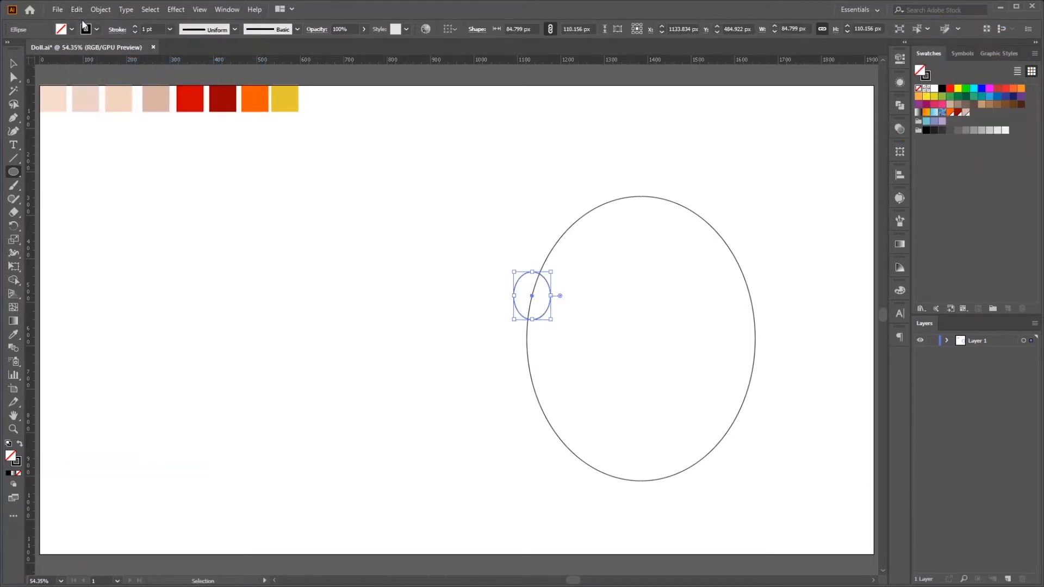
{"action": "left_click", "coordinate": [77, 10]}
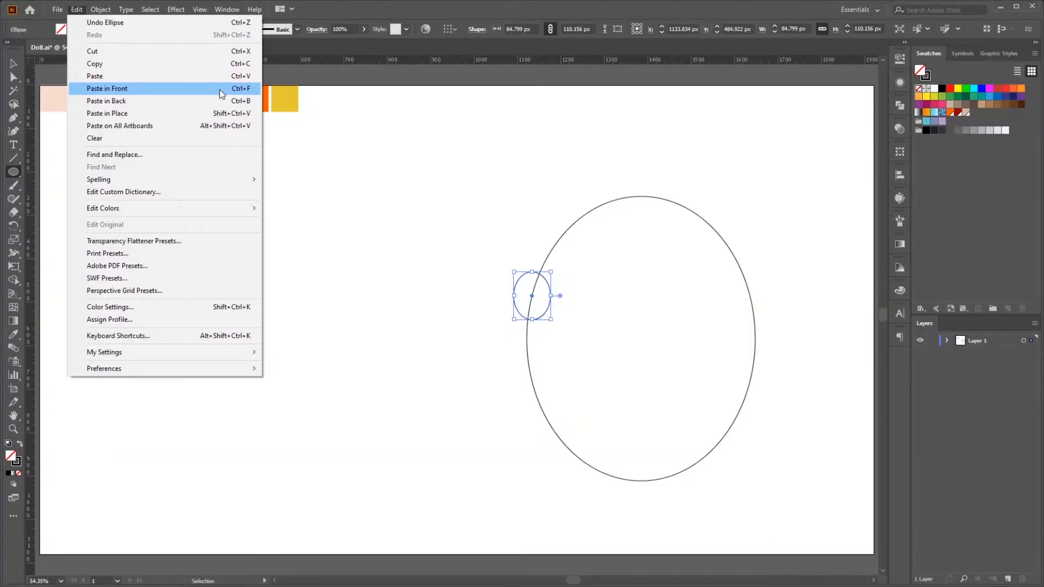
{"action": "left_click", "coordinate": [222, 88]}
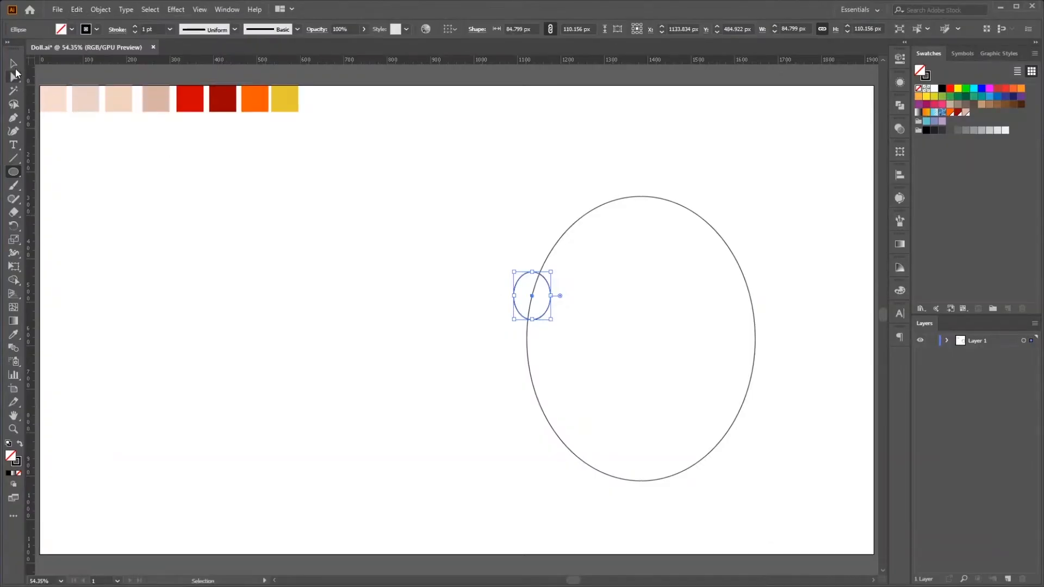
{"action": "left_click", "coordinate": [14, 64]}
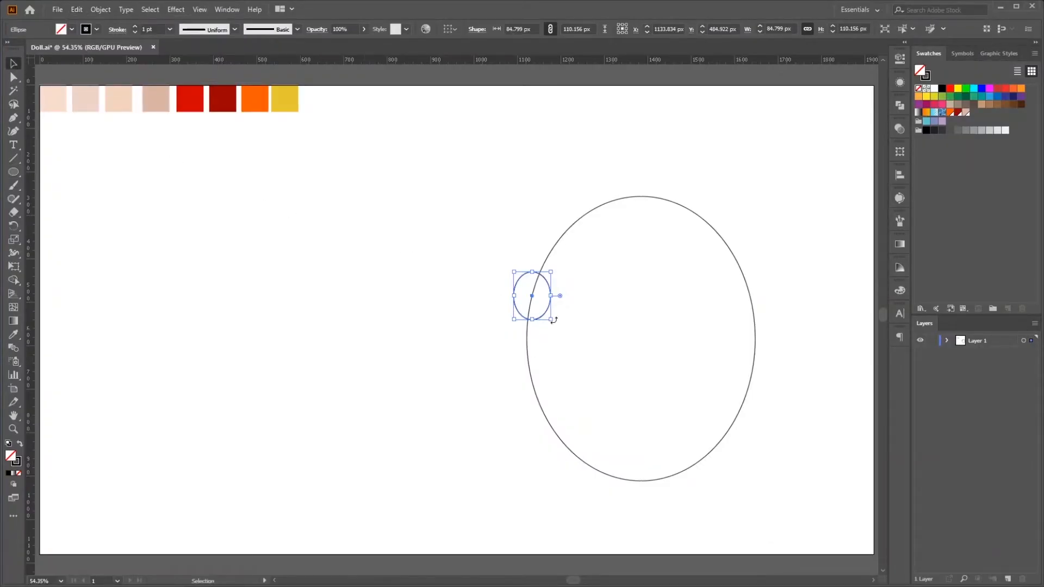
{"action": "left_click_drag", "start_coordinate": [551, 320], "coordinate": [544, 310]}
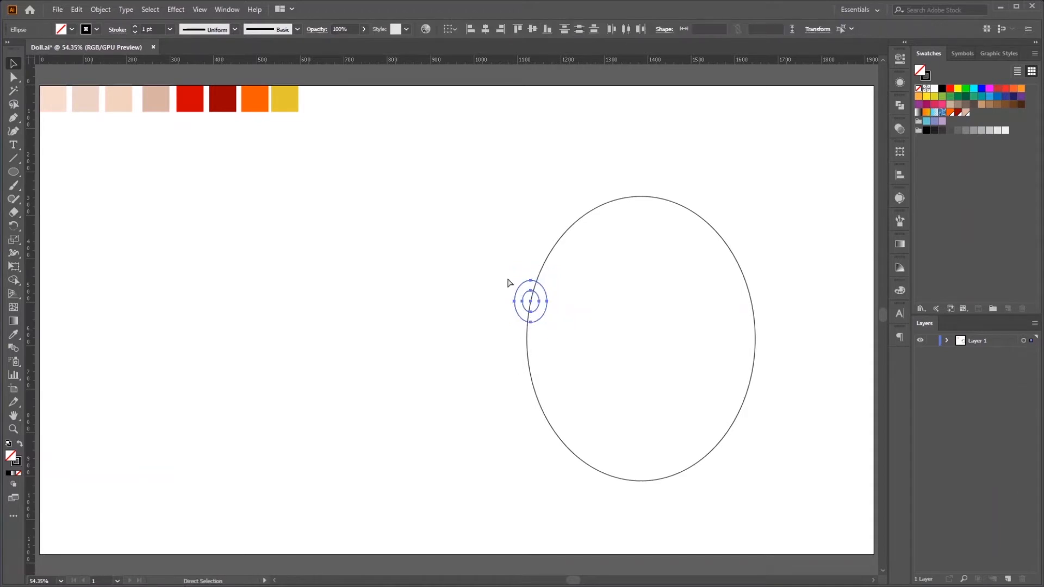
Group the outer and inner ear ellipses and tilt the group slightly counterclockwise.
{"action": "key", "text": "ctrl+g"}
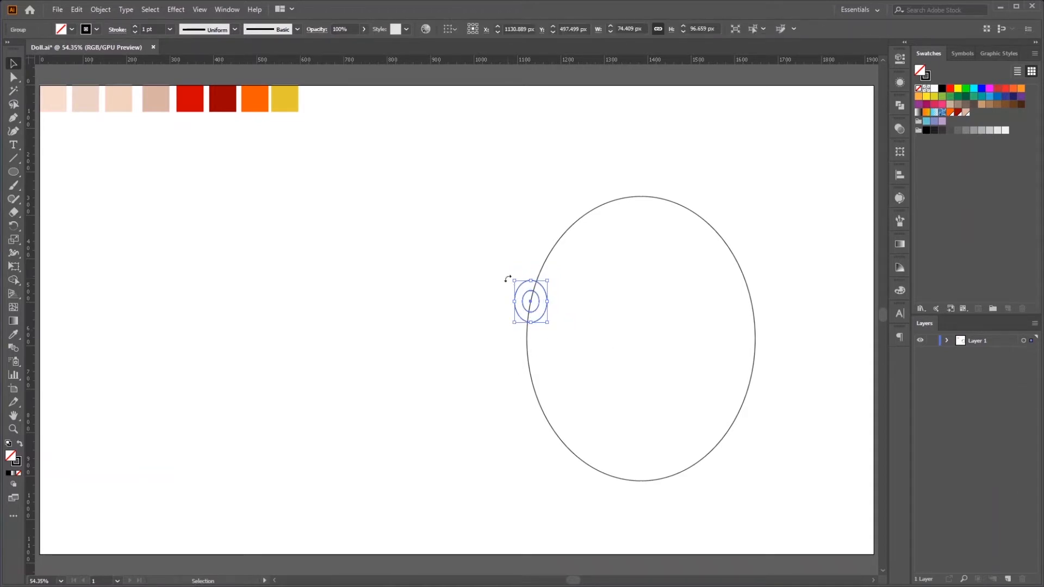
{"action": "left_click_drag", "start_coordinate": [509, 277], "coordinate": [502, 276]}
Duplicate the ear to the right edge of the head and reflect the copy across the vertical axis.
{"action": "left_click_drag", "start_coordinate": [536, 314], "coordinate": [758, 309]}
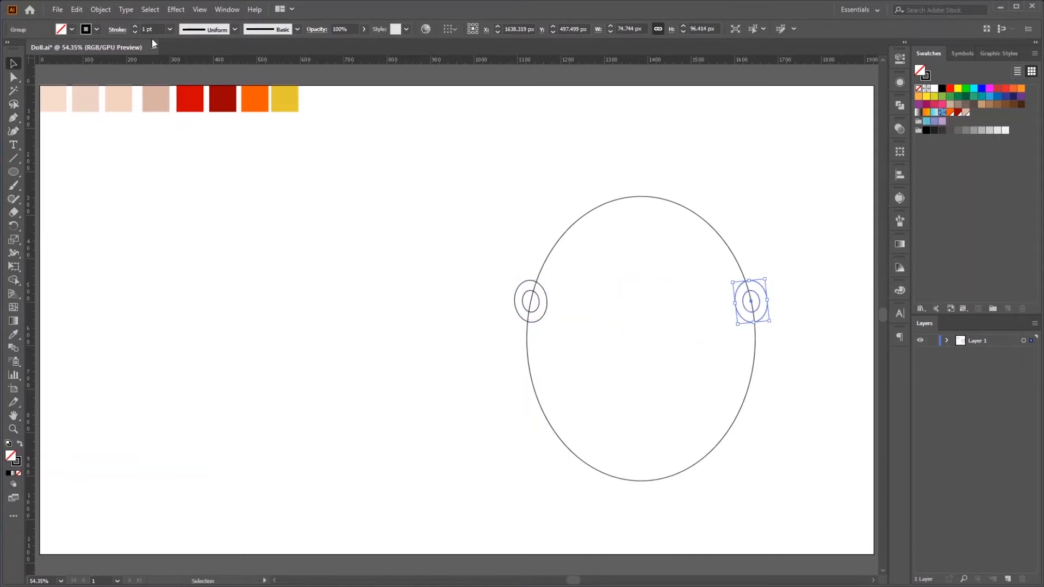
{"action": "left_click", "coordinate": [109, 10]}
{"action": "mouse_move", "coordinate": [121, 22]}
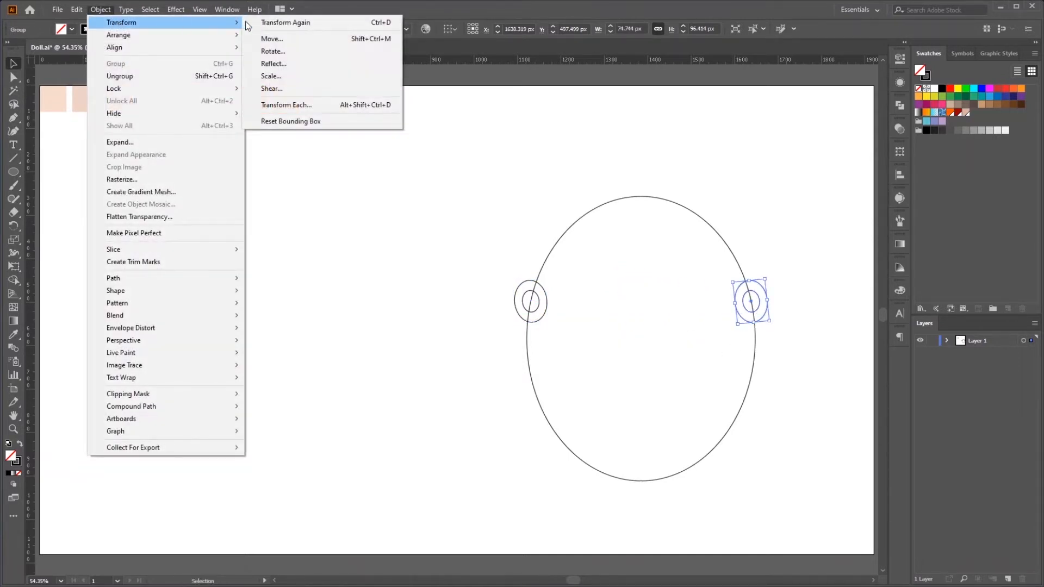
{"action": "left_click", "coordinate": [271, 63]}
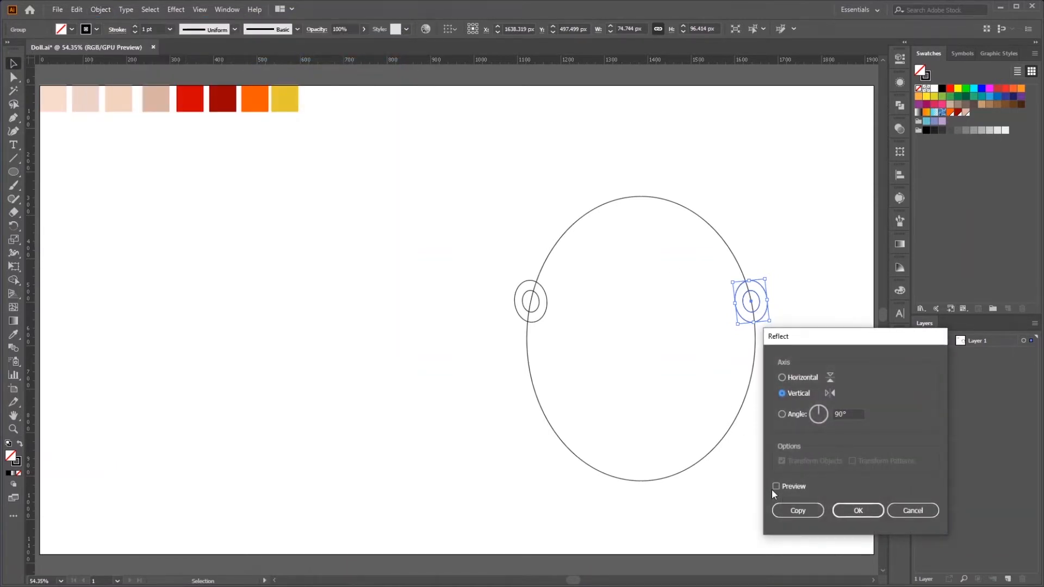
{"action": "left_click", "coordinate": [858, 510]}
{"action": "left_click", "coordinate": [339, 387]}
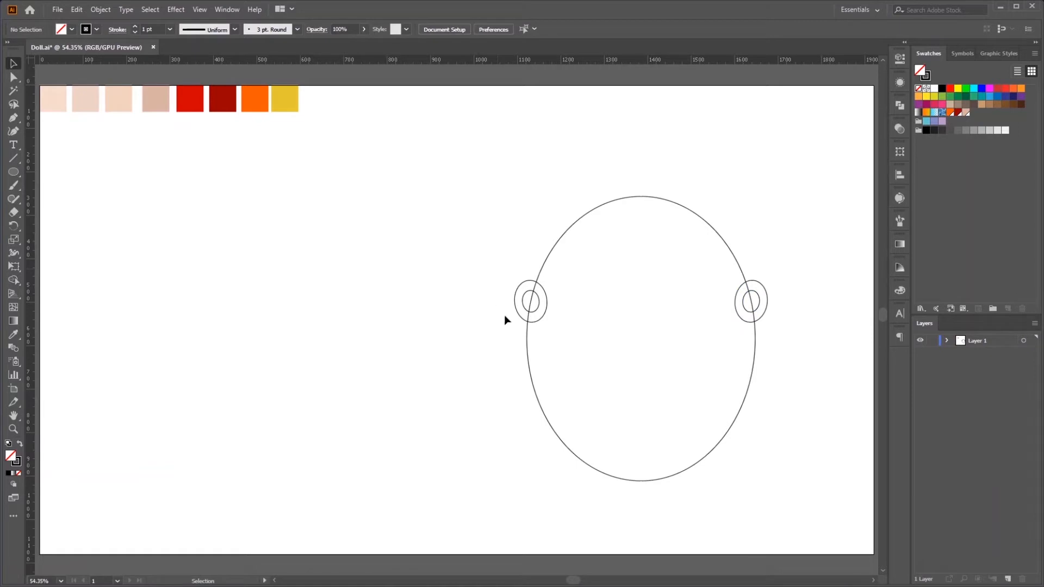
Select the left and right ears together and group them.
{"action": "left_click_drag", "start_coordinate": [519, 306], "coordinate": [531, 298]}
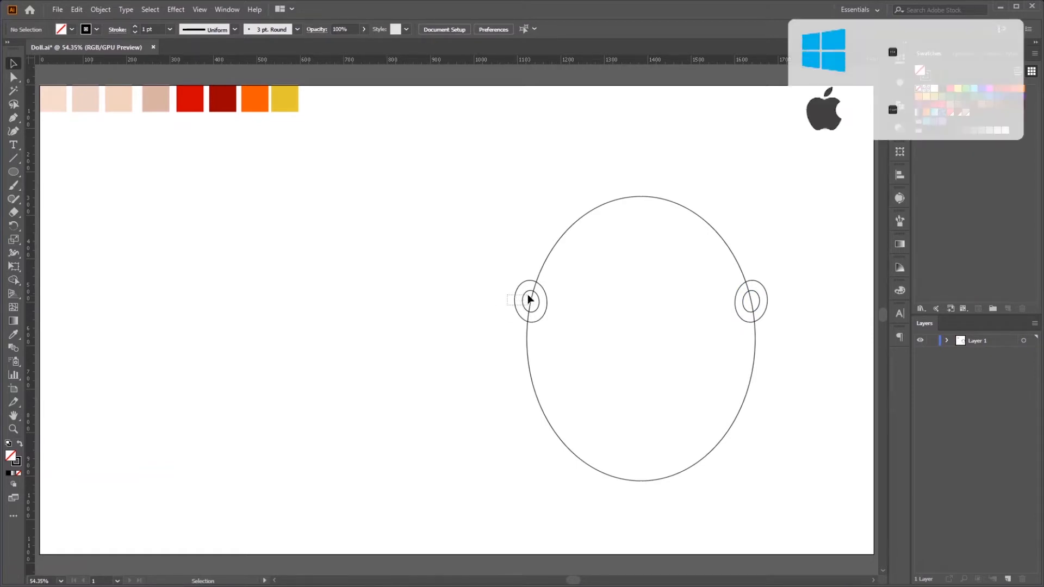
{"action": "key", "text": "ctrl+g"}
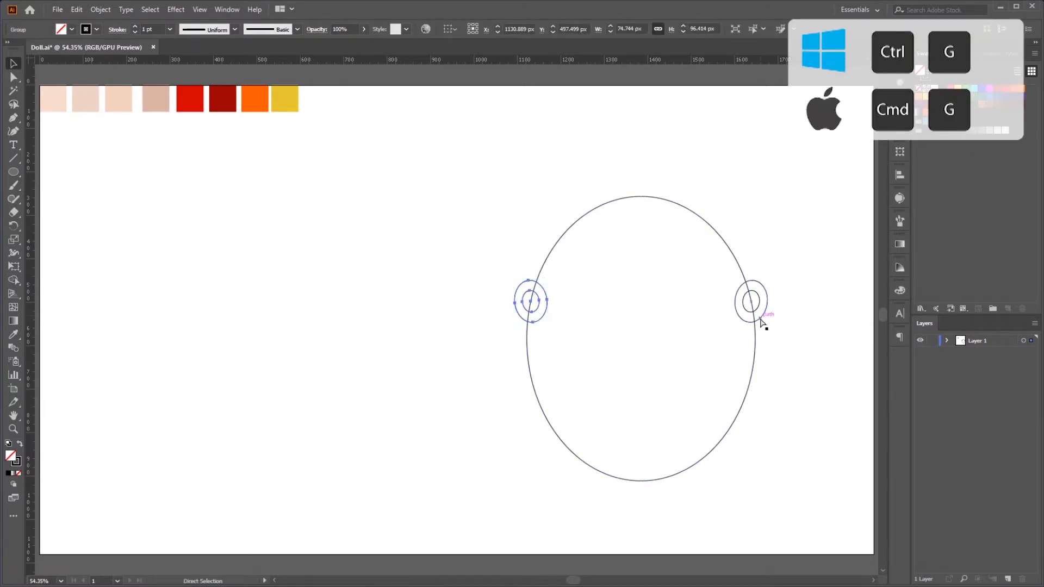
{"action": "left_click", "coordinate": [767, 307], "text": "shift"}
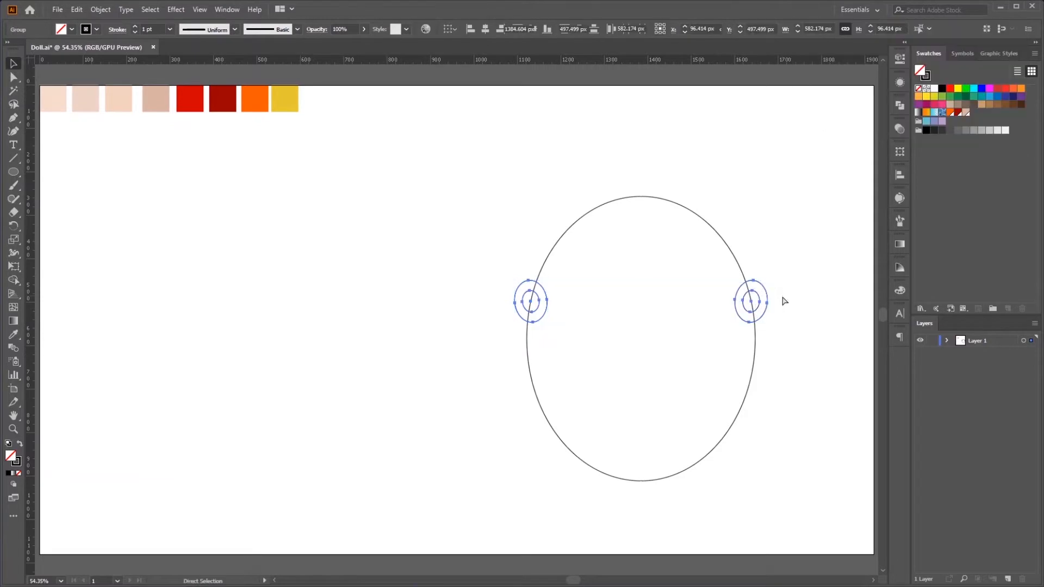
{"action": "left_click_drag", "start_coordinate": [747, 324], "coordinate": [673, 343]}
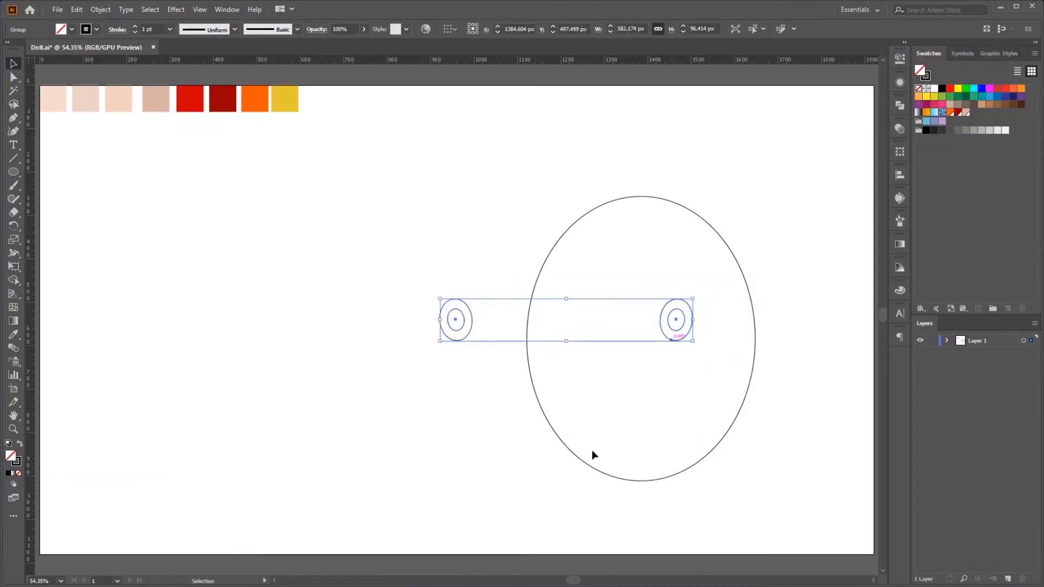
{"action": "key", "text": "a"}
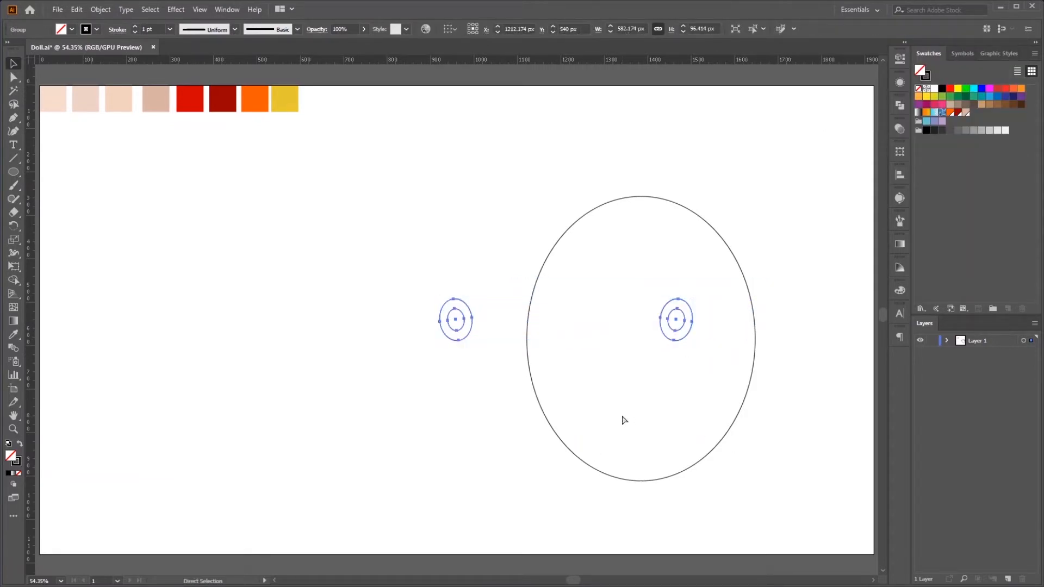
{"action": "key", "text": "v"}
{"action": "key", "text": "ctrl+z"}
{"action": "left_click", "coordinate": [479, 435]}
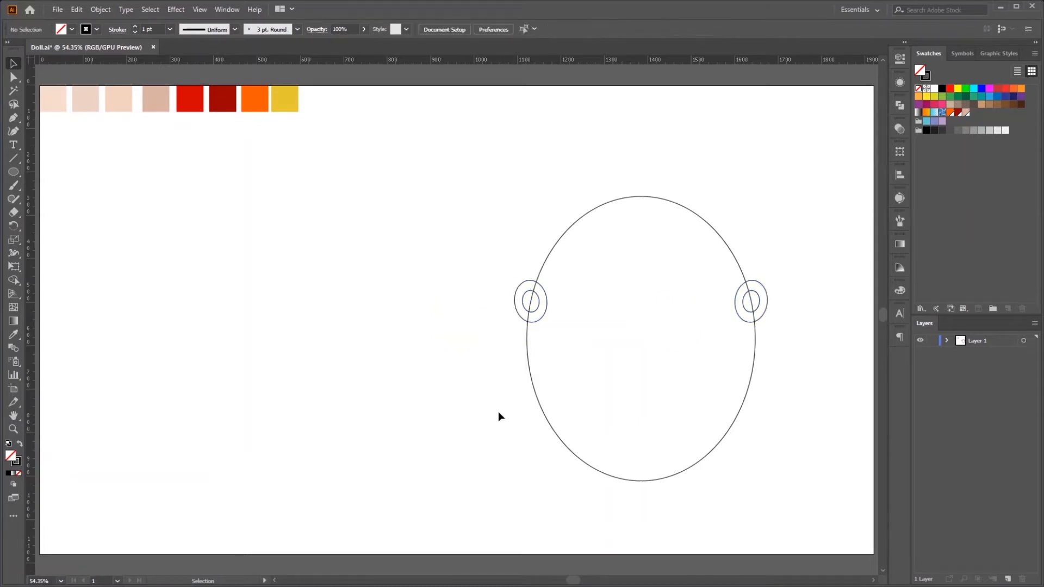
Draw a circle about 30 px wide as the left eye and swap its fill and stroke so it is solid black.
{"action": "left_click", "coordinate": [13, 173]}
{"action": "left_click_drag", "start_coordinate": [581, 285], "coordinate": [591, 295]}
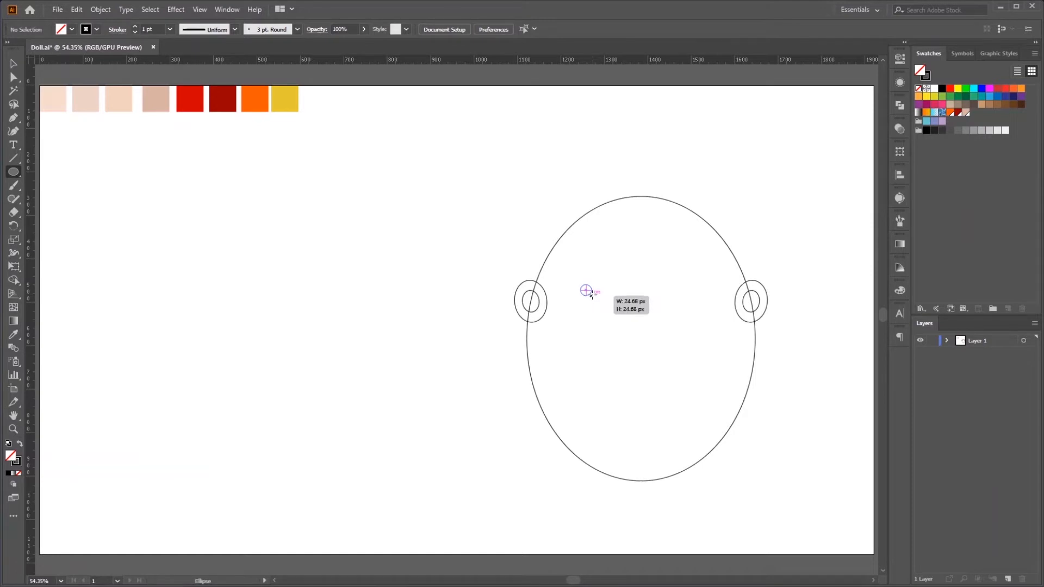
{"action": "mouse_move", "coordinate": [592, 296]}
{"action": "left_mouse_down"}
{"action": "mouse_move", "coordinate": [623, 316]}
{"action": "mouse_move", "coordinate": [614, 300]}
{"action": "mouse_move", "coordinate": [593, 297]}
{"action": "left_mouse_up"}
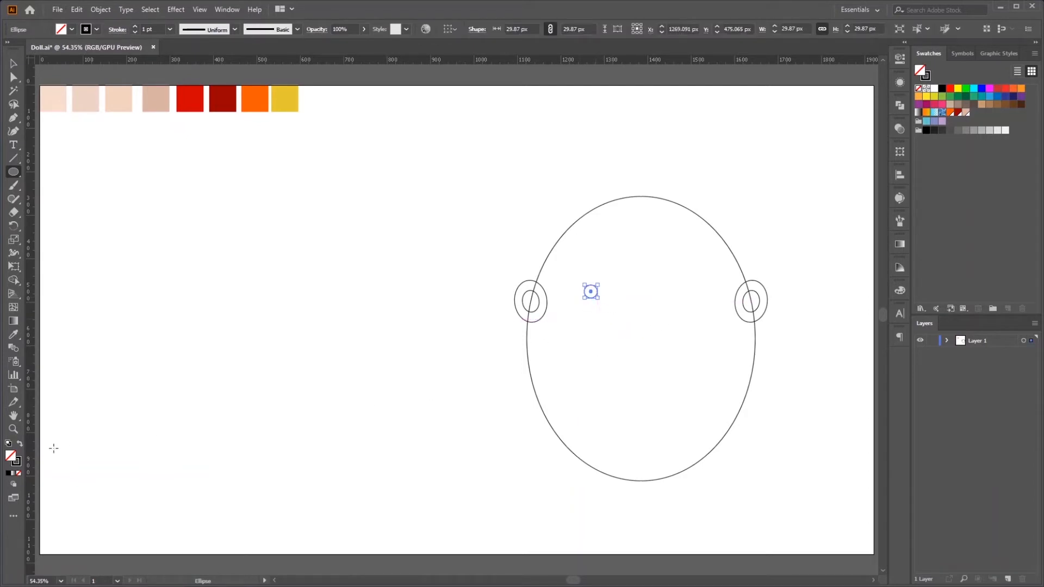
{"action": "key", "text": "shift+x"}
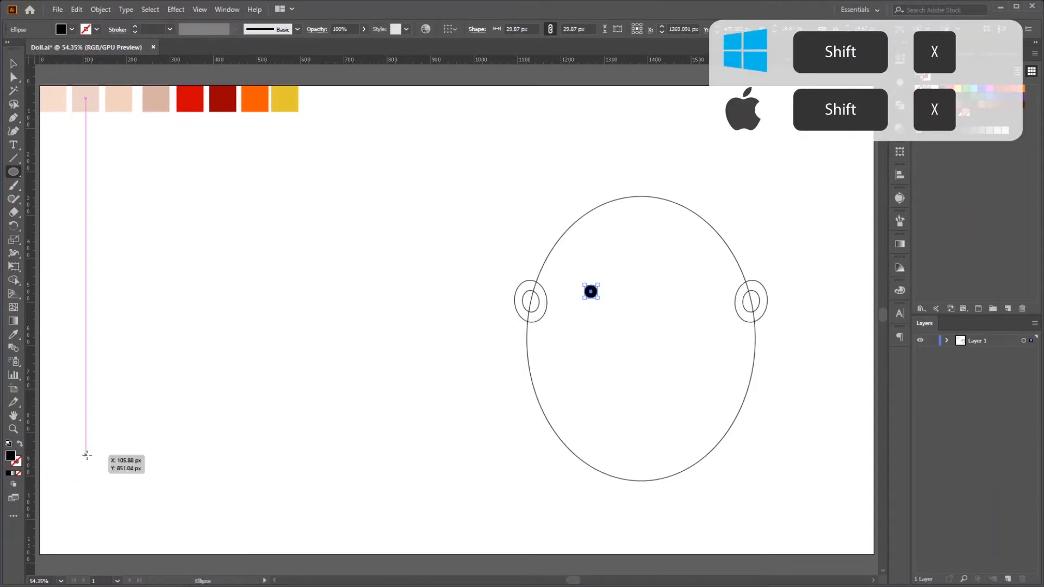
{"action": "key", "text": "shift+x"}
{"action": "key", "text": "shift+x"}
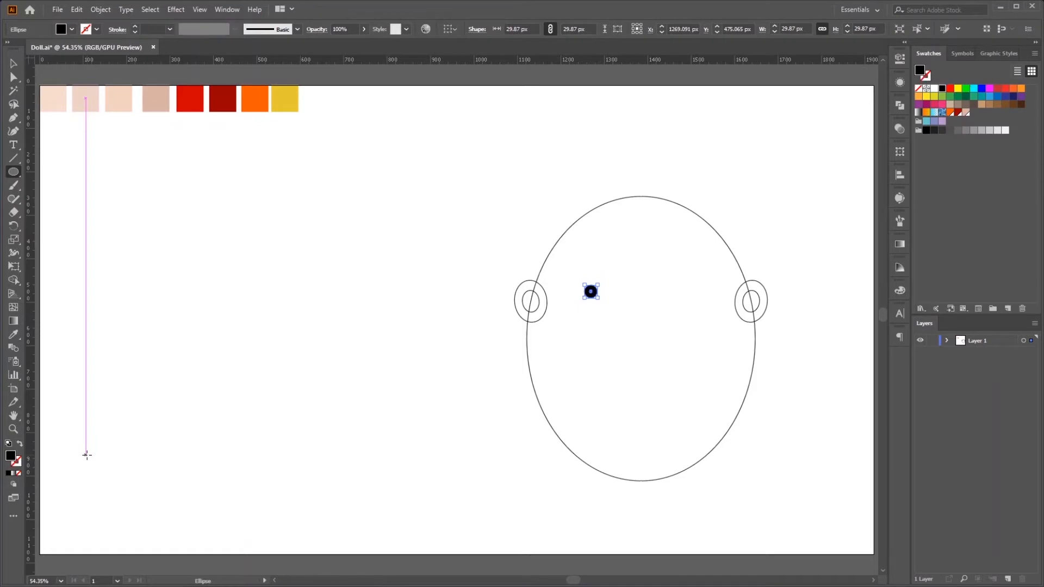
Draw a highlight circle about 9 px wide in the upper left of the black eye and fill it white.
{"action": "key", "text": "ctrl+plus"}
{"action": "key", "text": "ctrl+plus"}
{"action": "key", "text": "ctrl+plus"}
{"action": "key", "text": "ctrl+shift+a"}
{"action": "key", "text": "ctrl+plus"}
{"action": "key", "text": "ctrl+plus"}
{"action": "left_click_drag", "start_coordinate": [440, 304], "coordinate": [460, 323]}
{"action": "key", "text": "alt+space"}
{"action": "left_click", "coordinate": [586, 334]}
{"action": "key", "text": "Escape"}
{"action": "key", "text": "v"}
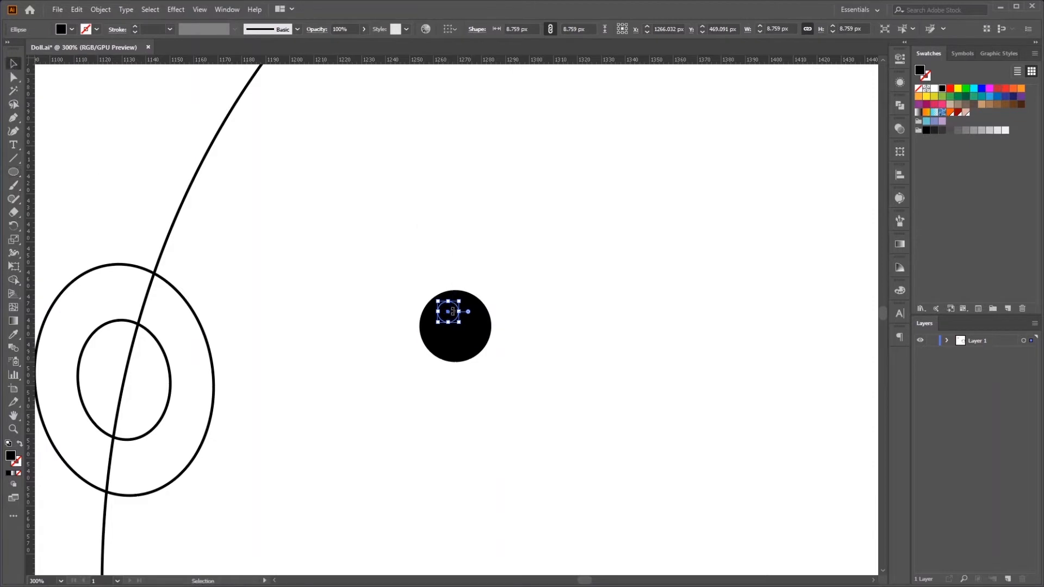
{"action": "left_click", "coordinate": [935, 89]}
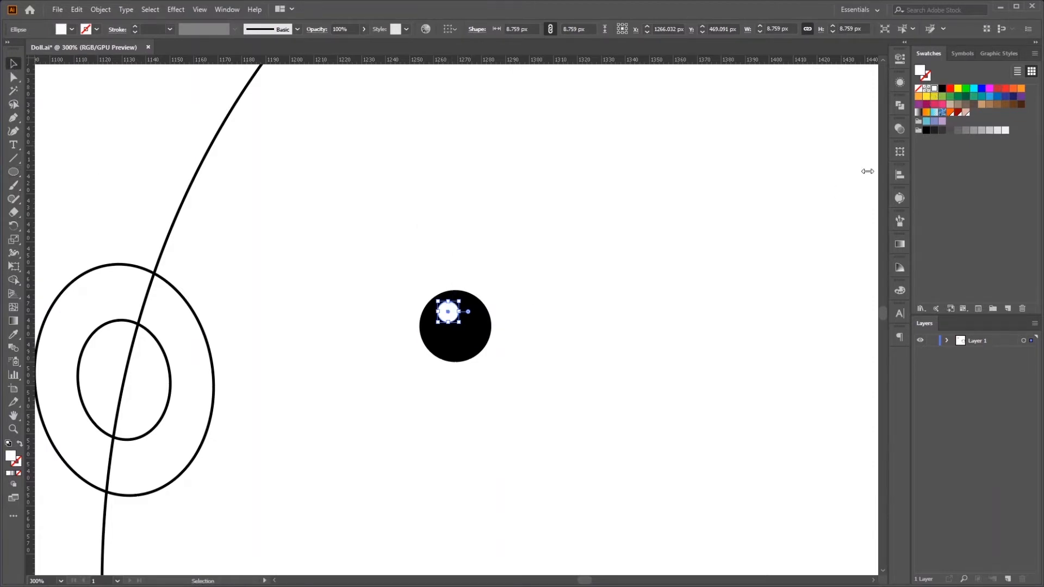
{"action": "left_click", "coordinate": [588, 409]}
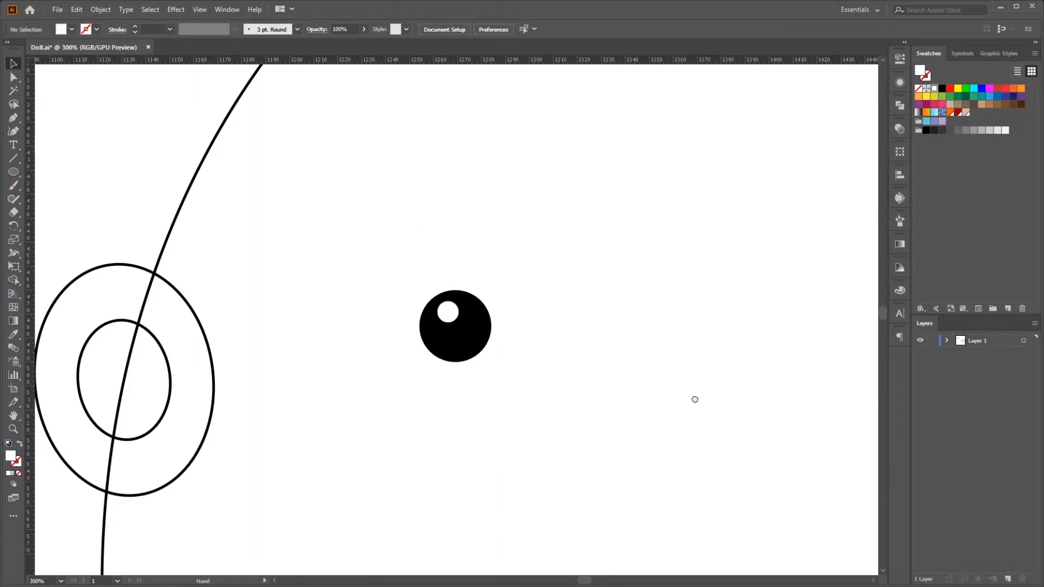
Group the left eye with its highlight and duplicate it straight across to the right side of the face.
{"action": "left_click_drag", "start_coordinate": [695, 400], "coordinate": [534, 312]}
{"action": "scroll", "coordinate": [550, 331], "scroll_direction": "down", "scroll_amount": 4}
{"action": "left_click_drag", "start_coordinate": [603, 413], "coordinate": [530, 379]}
{"action": "left_click_drag", "start_coordinate": [399, 259], "coordinate": [446, 299]}
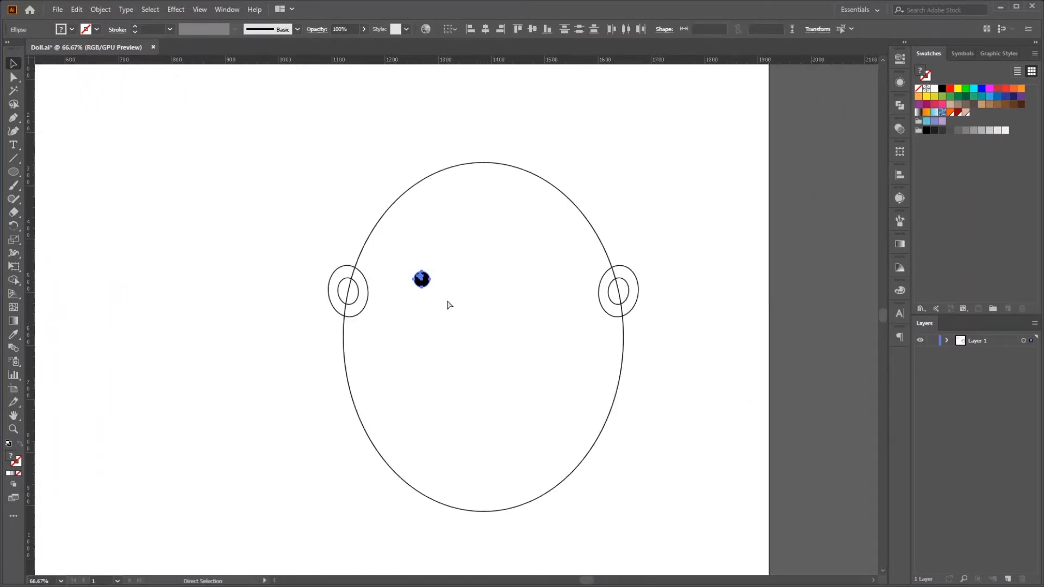
{"action": "key", "text": "v"}
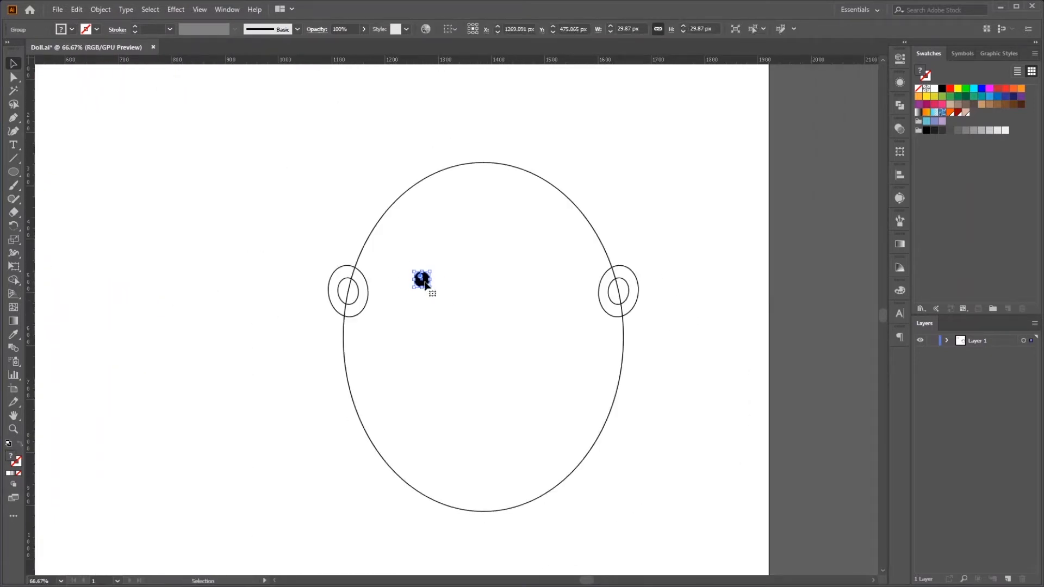
{"action": "left_click_drag", "start_coordinate": [425, 284], "coordinate": [546, 286]}
{"action": "left_click", "coordinate": [90, 286]}
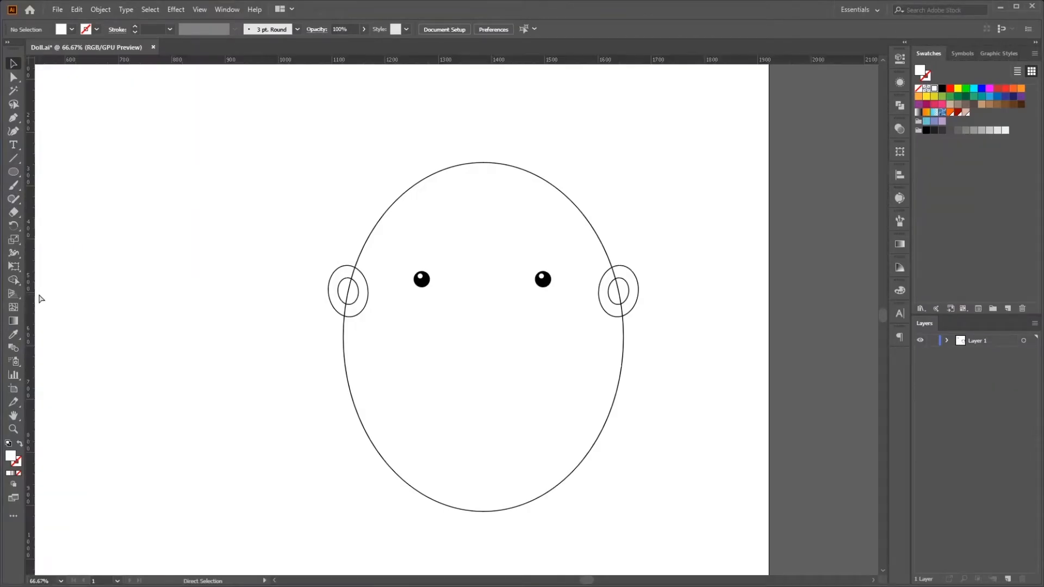
Place a vertical guide through the centre of the head ellipse.
{"action": "left_click", "coordinate": [368, 239]}
{"action": "left_click_drag", "start_coordinate": [30, 315], "coordinate": [483, 325]}
{"action": "key", "text": "ctrl+0"}
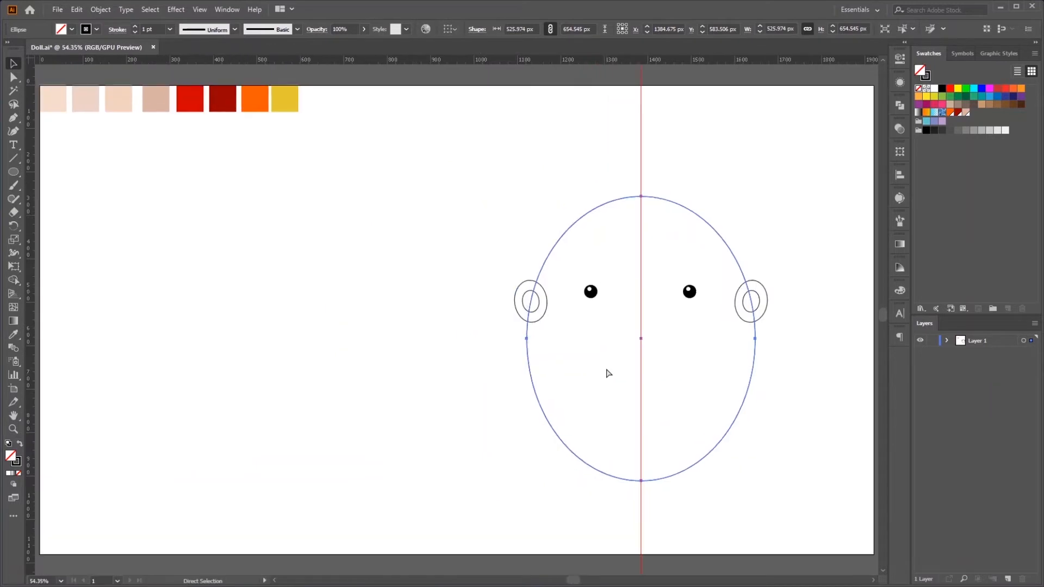
{"action": "left_click", "coordinate": [484, 398]}
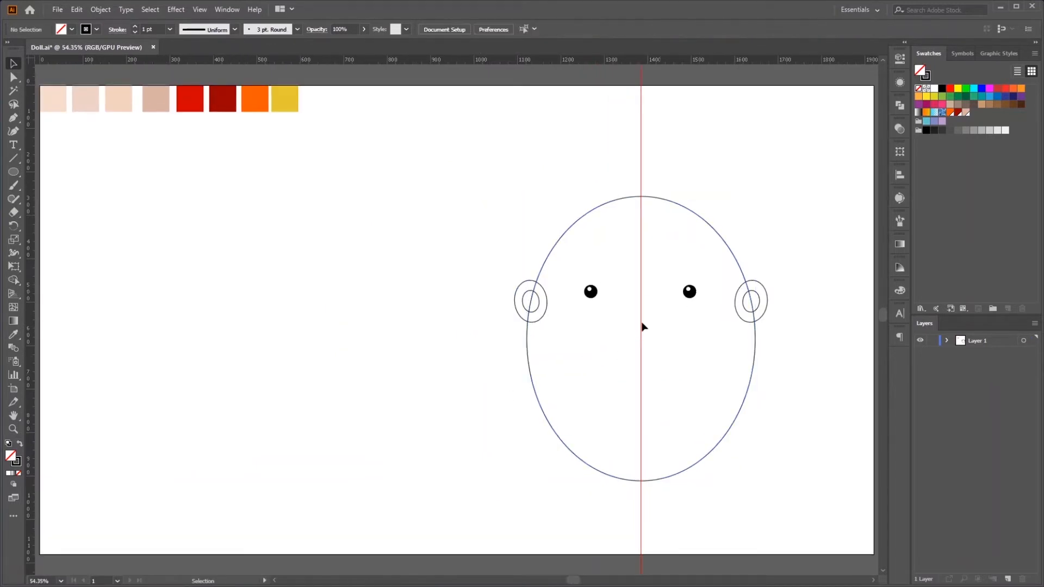
Group both eyes and move the group down slightly, centring it on the vertical guide.
{"action": "left_click", "coordinate": [592, 295]}
{"action": "left_click", "coordinate": [688, 294], "text": "shift"}
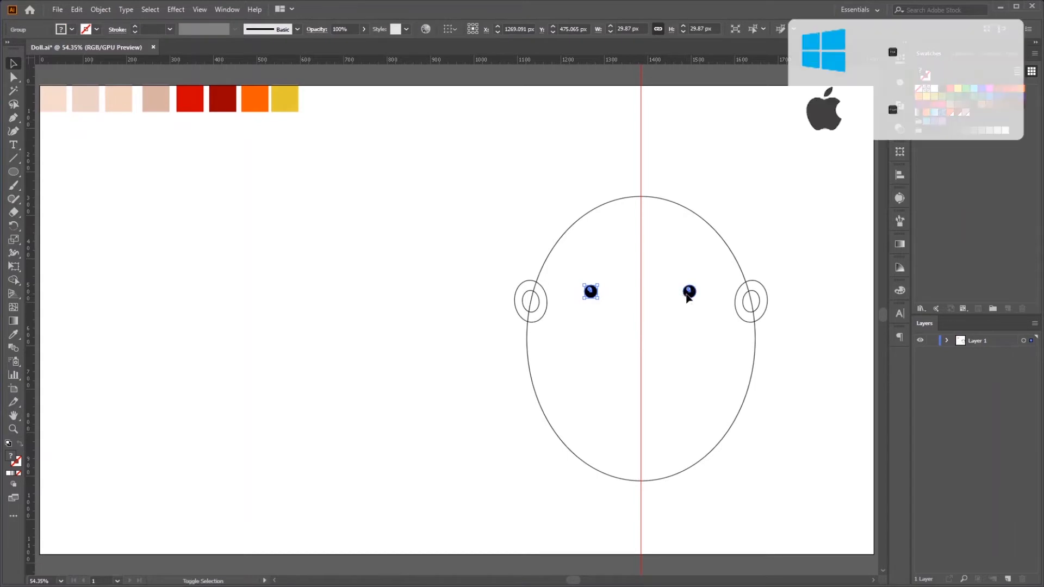
{"action": "key", "text": "ctrl+g"}
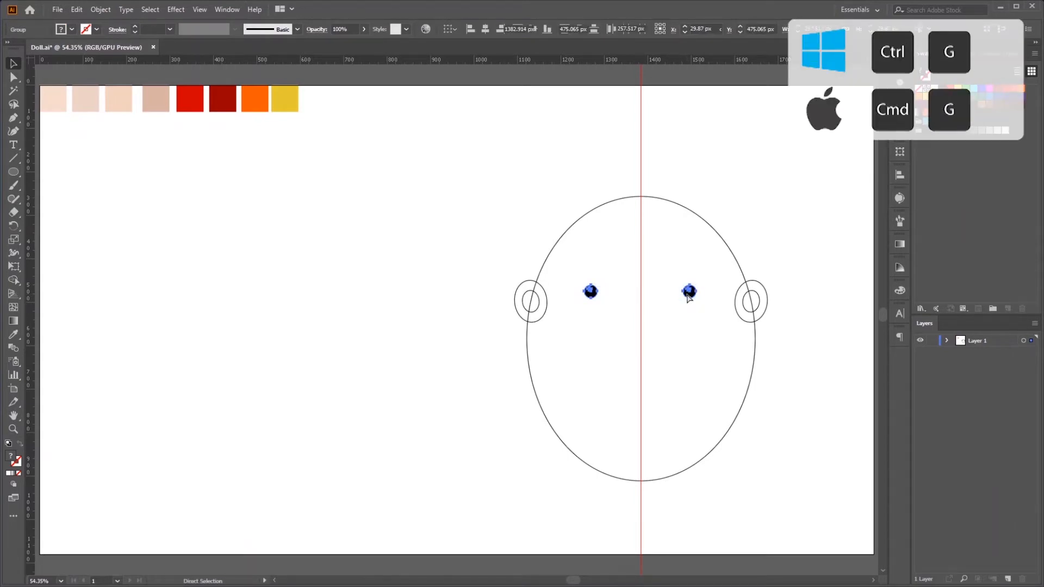
{"action": "left_click", "coordinate": [684, 318]}
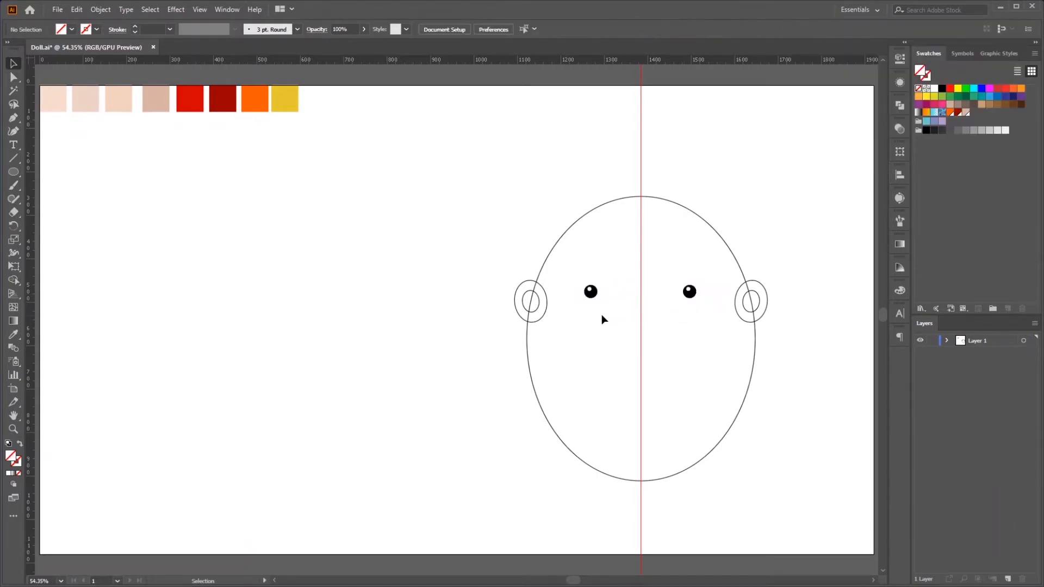
{"action": "left_click", "coordinate": [594, 297]}
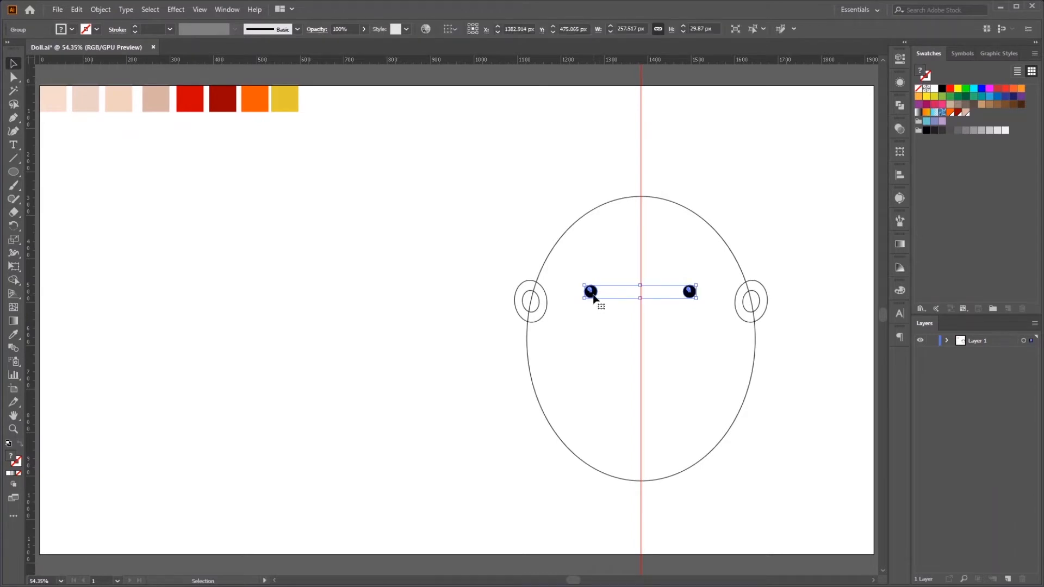
{"action": "mouse_move", "coordinate": [593, 297]}
{"action": "left_mouse_down"}
{"action": "mouse_move", "coordinate": [597, 286]}
{"action": "mouse_move", "coordinate": [603, 311]}
{"action": "left_mouse_up"}
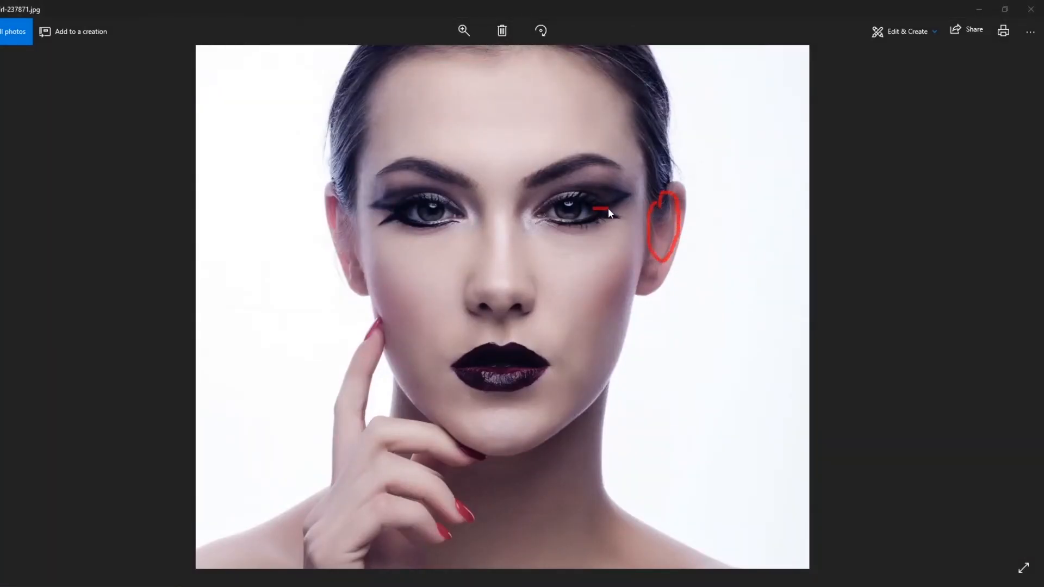
Add a horizontal guide level with the tops of the inner ear ellipses and shift the eye group vertically to line up with it.
{"action": "left_click_drag", "start_coordinate": [609, 212], "coordinate": [642, 211]}
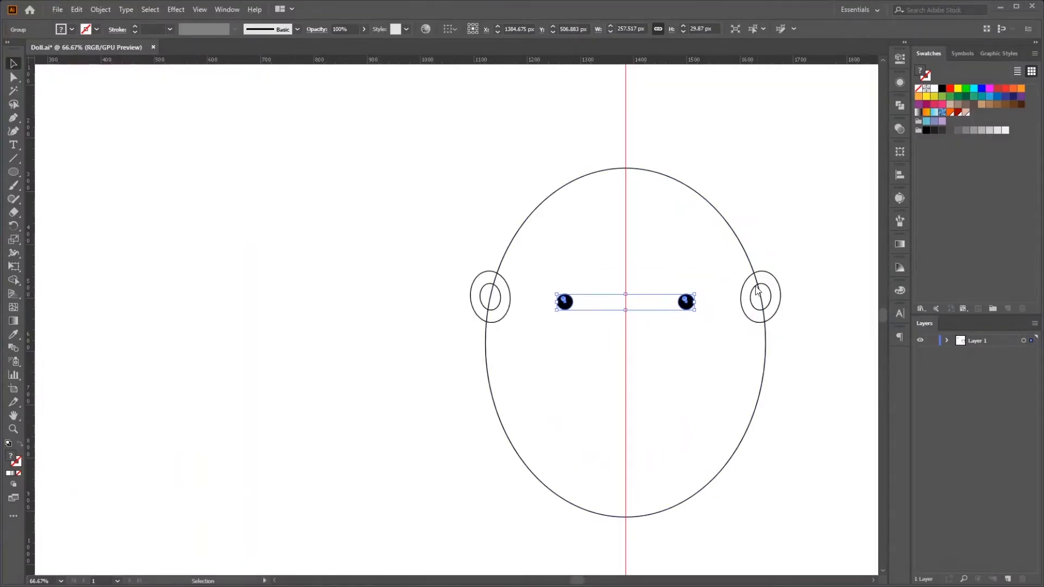
{"action": "left_click_drag", "start_coordinate": [757, 285], "coordinate": [693, 287]}
{"action": "left_click_drag", "start_coordinate": [609, 59], "coordinate": [686, 289]}
{"action": "key", "text": "Down"}
{"action": "key", "text": "Down"}
{"action": "key", "text": "Down"}
{"action": "key", "text": "Down"}
{"action": "key", "text": "Down"}
{"action": "left_click", "coordinate": [389, 383]}
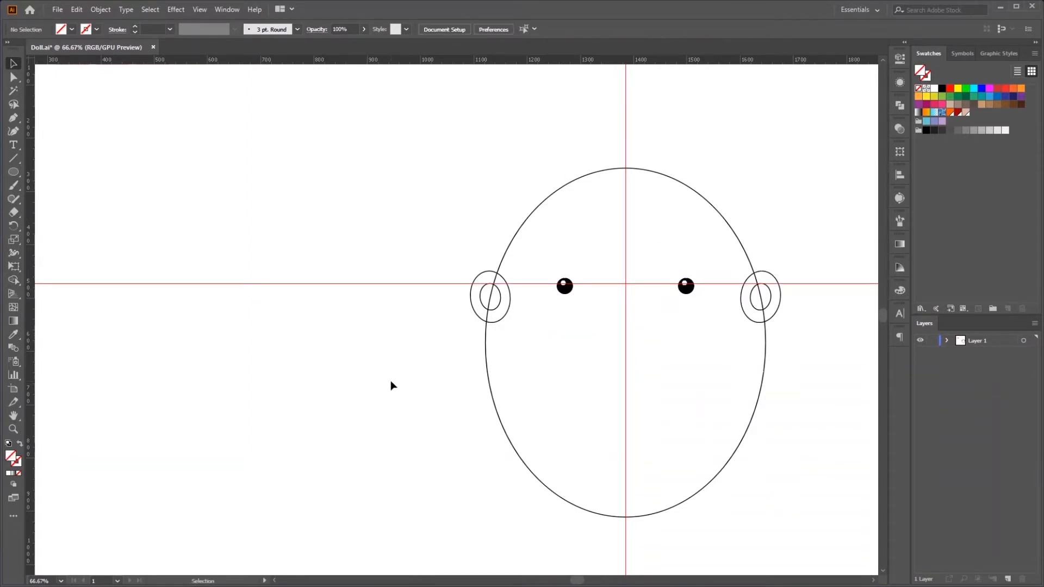
Select the eye group together with the head ellipse and bring up the Align options.
{"action": "left_click", "coordinate": [566, 287]}
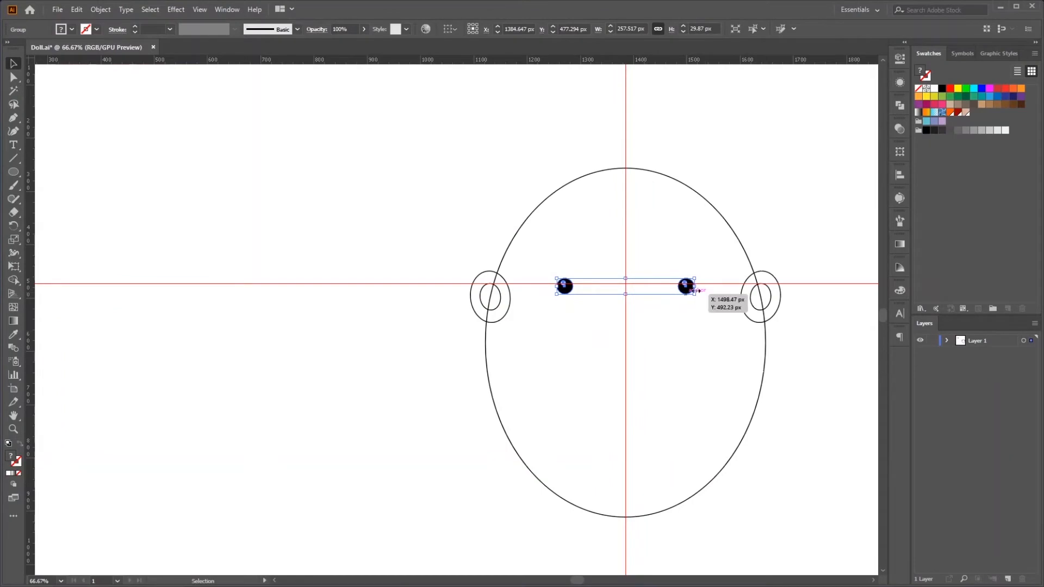
{"action": "left_click", "coordinate": [743, 248], "text": "shift"}
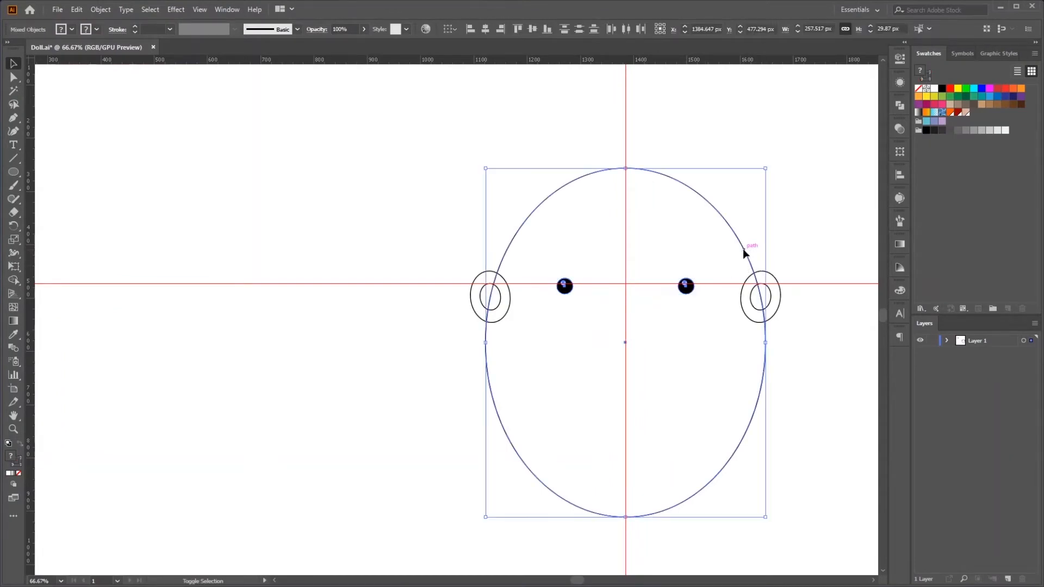
{"action": "left_click", "coordinate": [898, 179]}
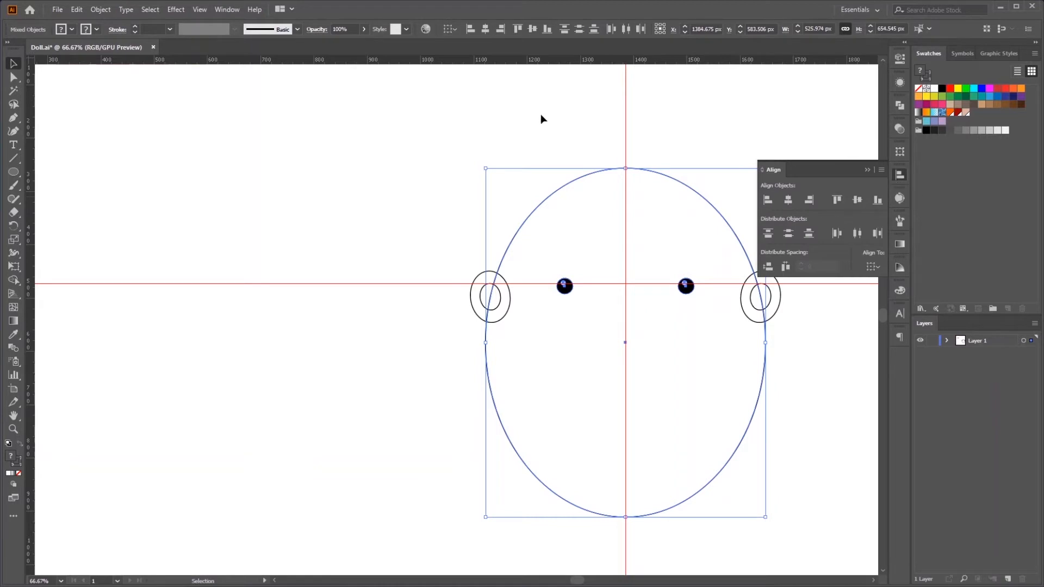
{"action": "left_click", "coordinate": [226, 10]}
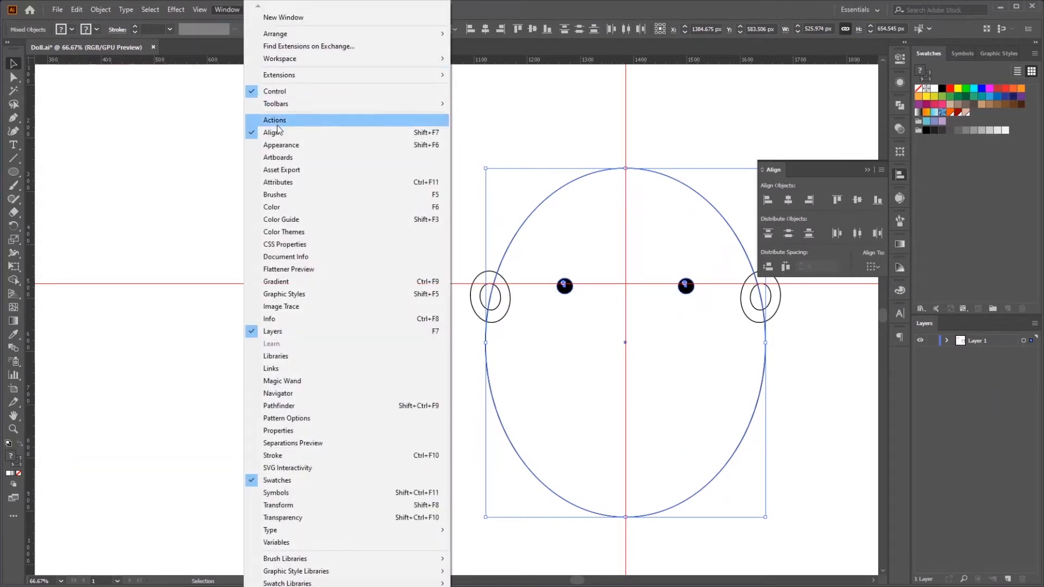
{"action": "left_click", "coordinate": [818, 170]}
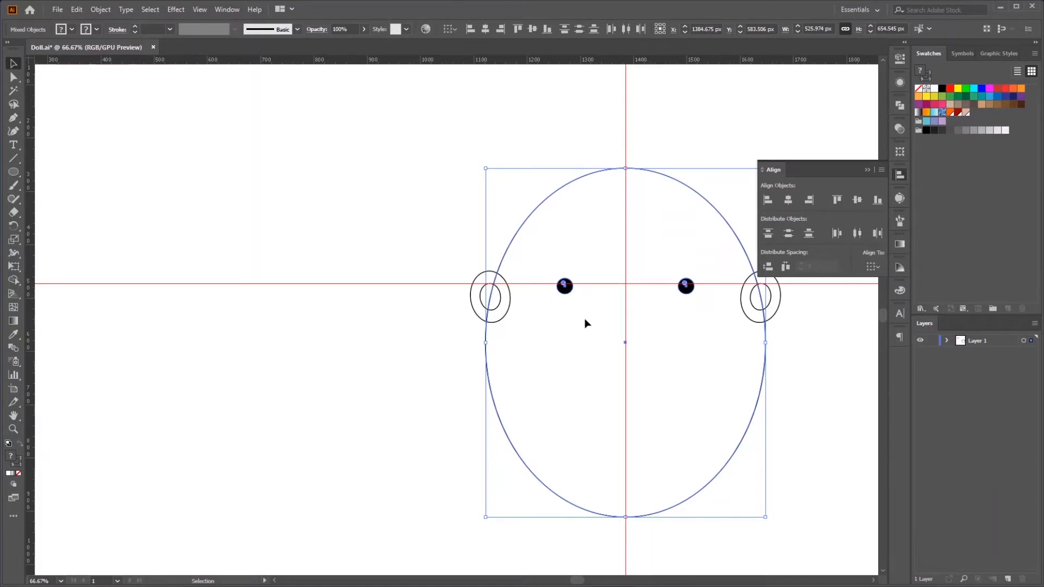
Try moving the eye group down off centre and recentring it on the head with Horizontal Distribute Center.
{"action": "left_click", "coordinate": [551, 335]}
{"action": "left_click_drag", "start_coordinate": [566, 292], "coordinate": [546, 332]}
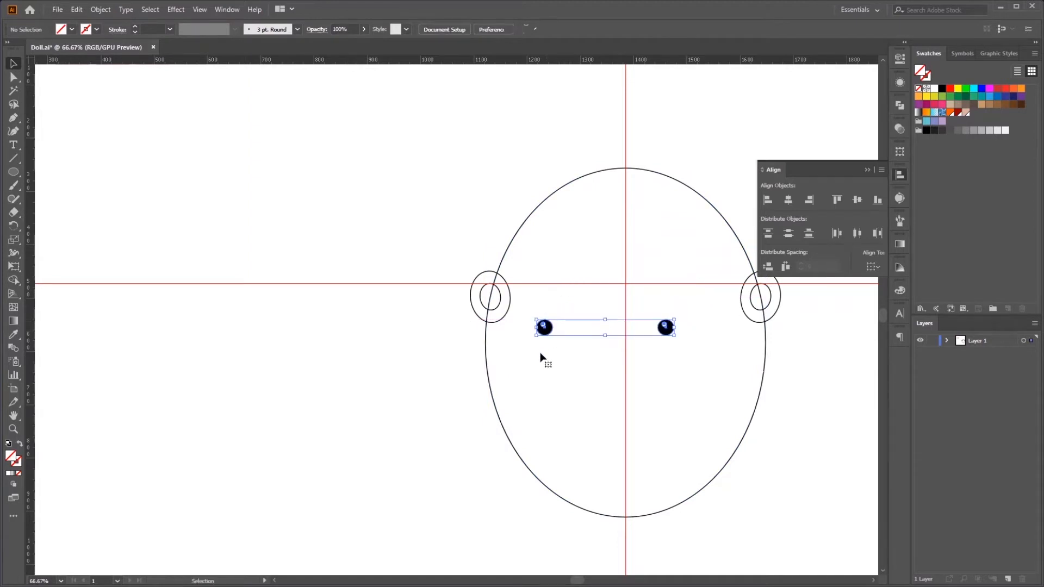
{"action": "left_click", "coordinate": [511, 249], "text": "shift"}
{"action": "left_click", "coordinate": [859, 234]}
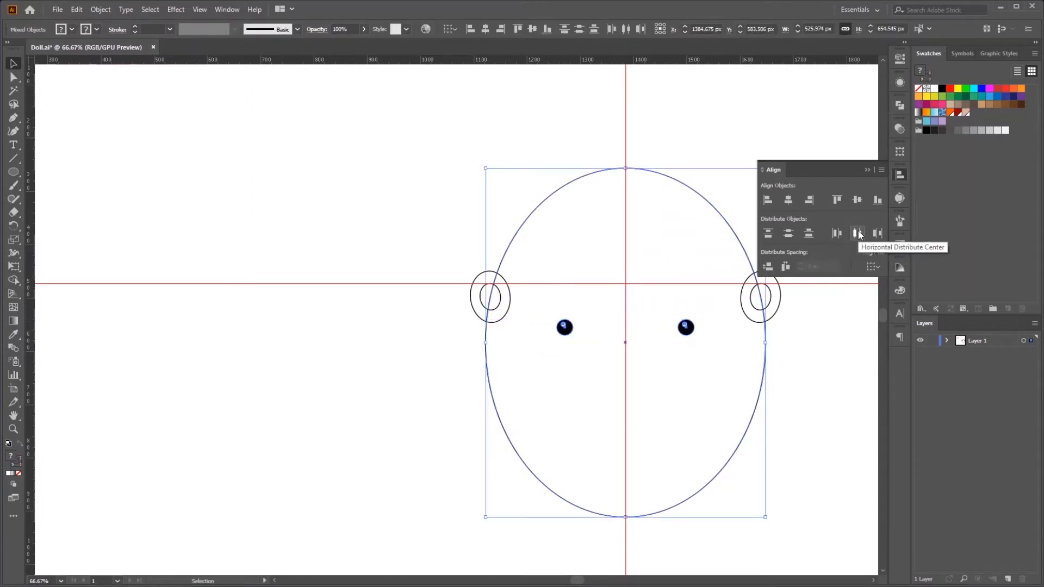
Undo the centring and the move of the eye group, and close the Align options.
{"action": "key", "text": "ctrl+z"}
{"action": "key", "text": "ctrl+z"}
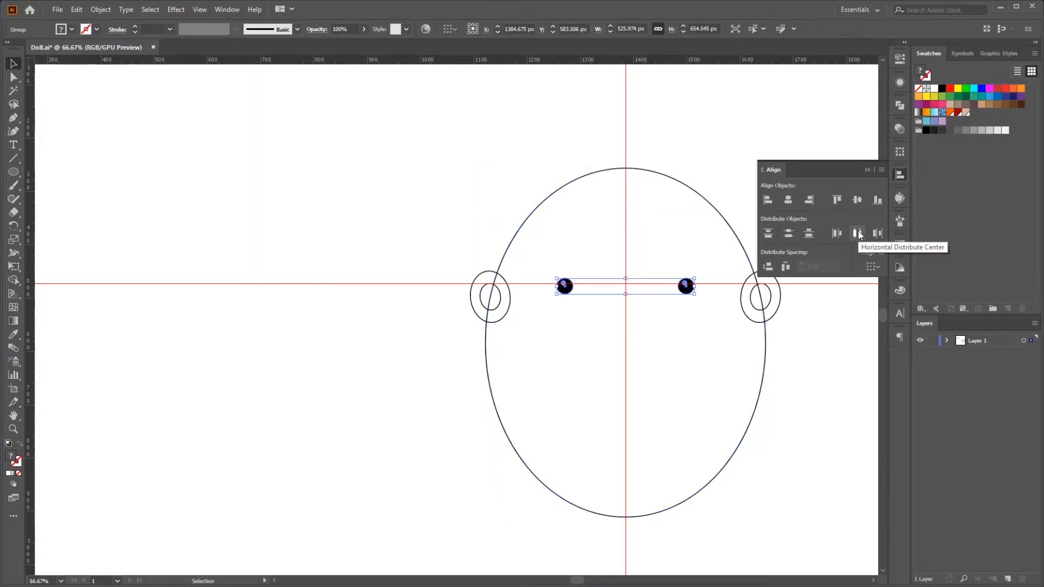
{"action": "left_click", "coordinate": [735, 235], "text": "shift"}
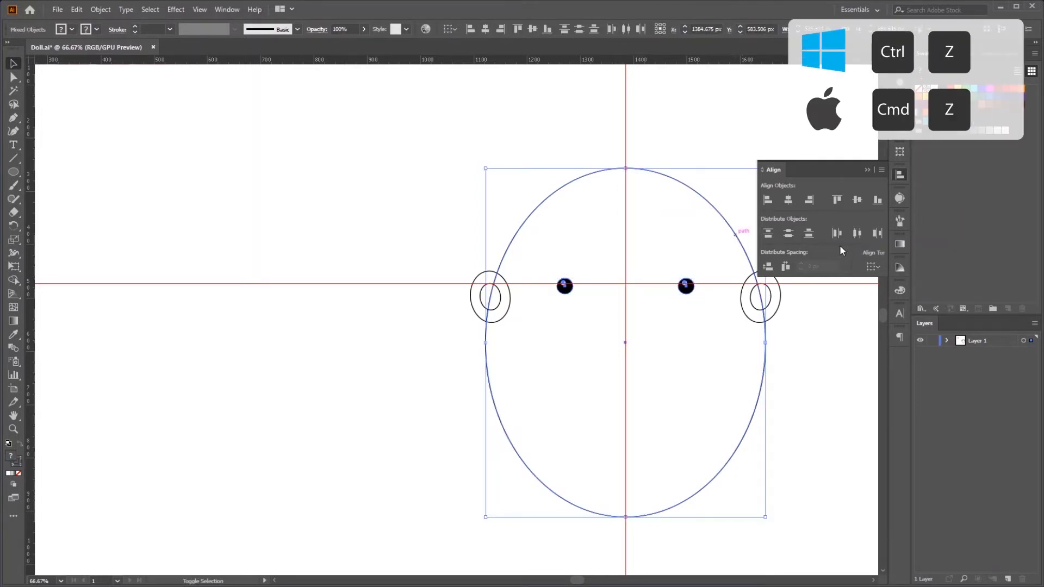
{"action": "left_click", "coordinate": [866, 171]}
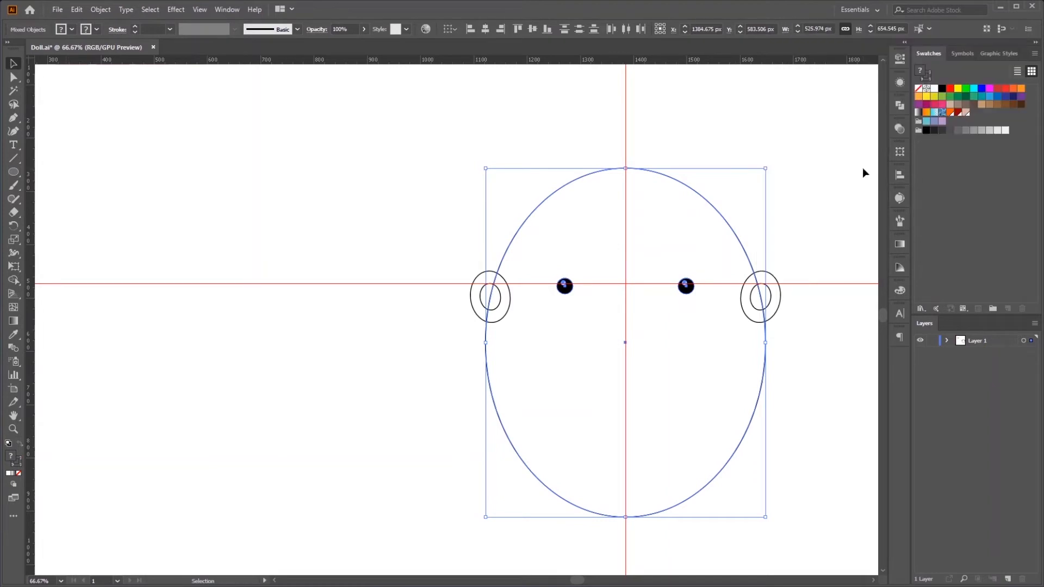
Clear the selection, hide the guides and show them again.
{"action": "left_click", "coordinate": [791, 380]}
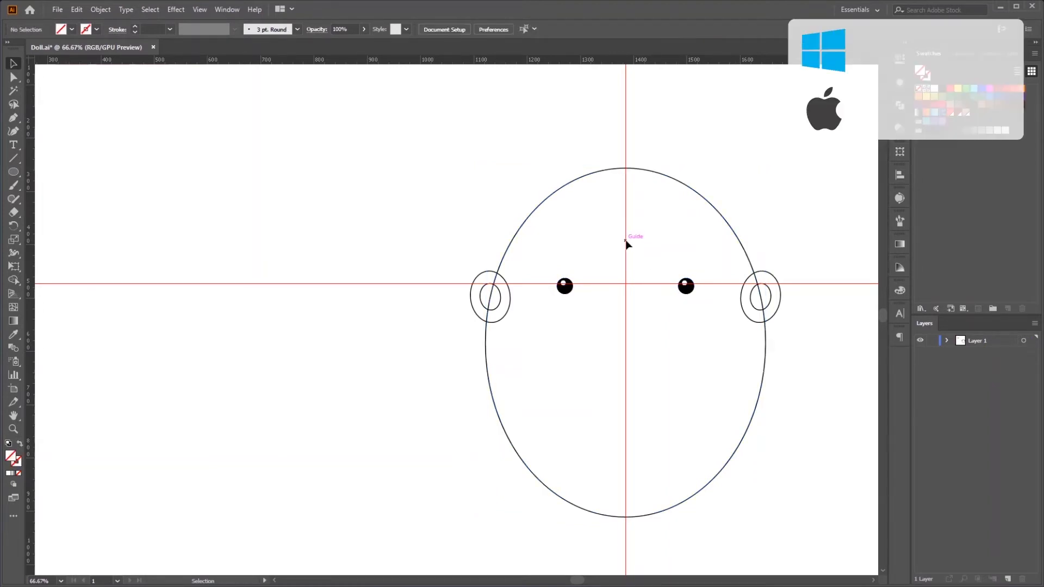
{"action": "key", "text": "ctrl+semicolon"}
{"action": "key", "text": "ctrl+semicolon"}
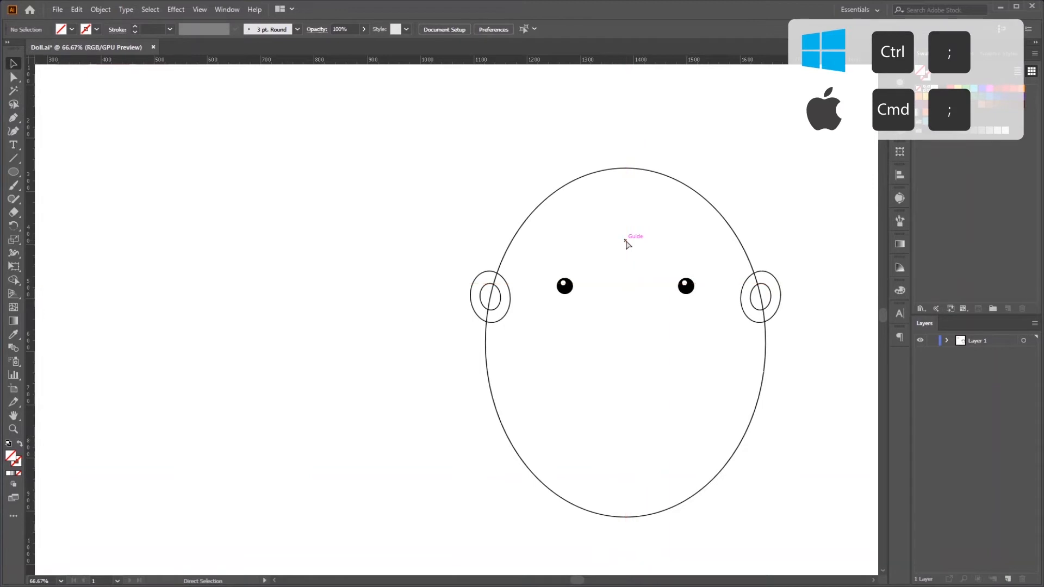
Draw an upright ellipse about 258 by 455 px over the upper left part of the head.
{"action": "key", "text": "ctrl+0"}
{"action": "left_click", "coordinate": [19, 176]}
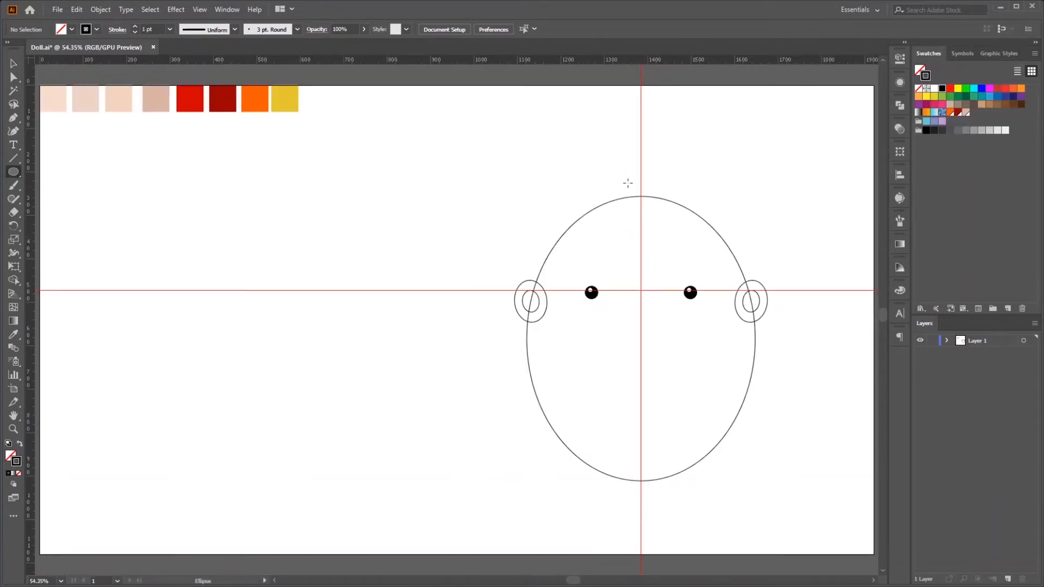
{"action": "left_click_drag", "start_coordinate": [571, 226], "coordinate": [628, 325]}
Rotate the new ellipse clockwise to slant across the upper left of the head and resize it to about 186 by 500 px.
{"action": "key", "text": "v"}
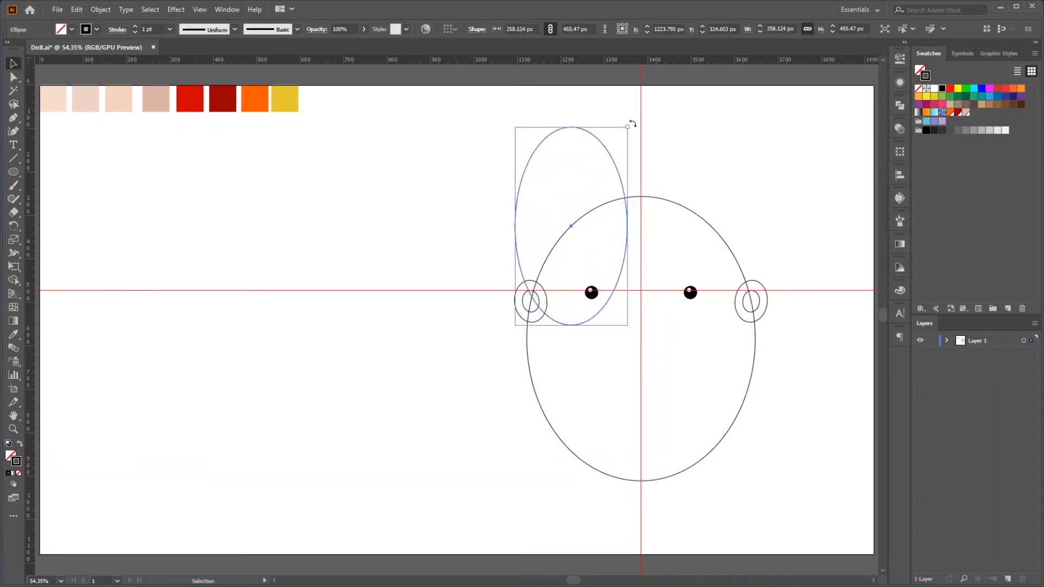
{"action": "left_click_drag", "start_coordinate": [632, 124], "coordinate": [718, 198]}
{"action": "left_click_drag", "start_coordinate": [607, 271], "coordinate": [601, 260]}
{"action": "left_click_drag", "start_coordinate": [648, 162], "coordinate": [663, 150]}
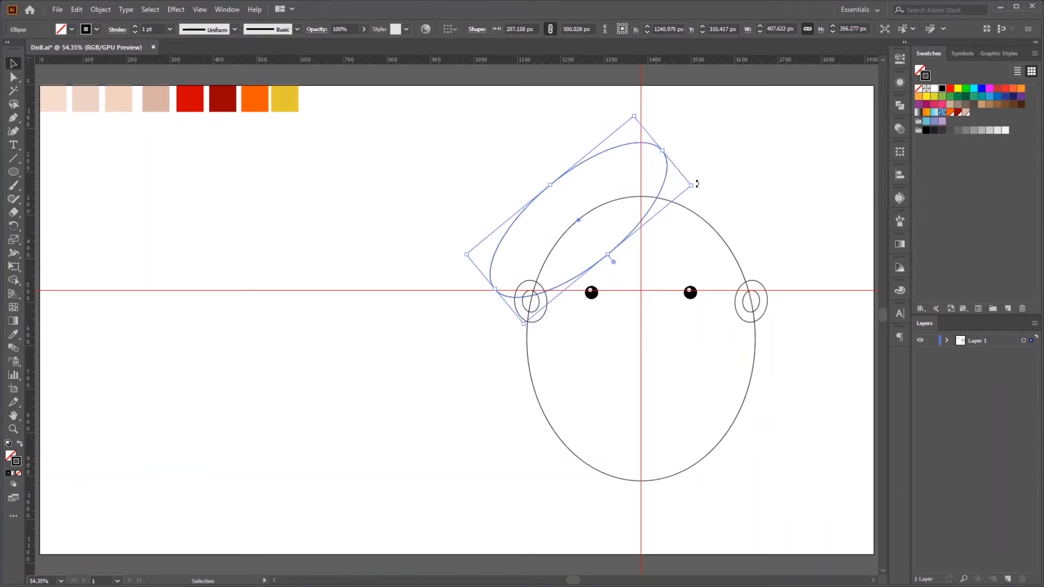
{"action": "left_click_drag", "start_coordinate": [607, 254], "coordinate": [605, 251]}
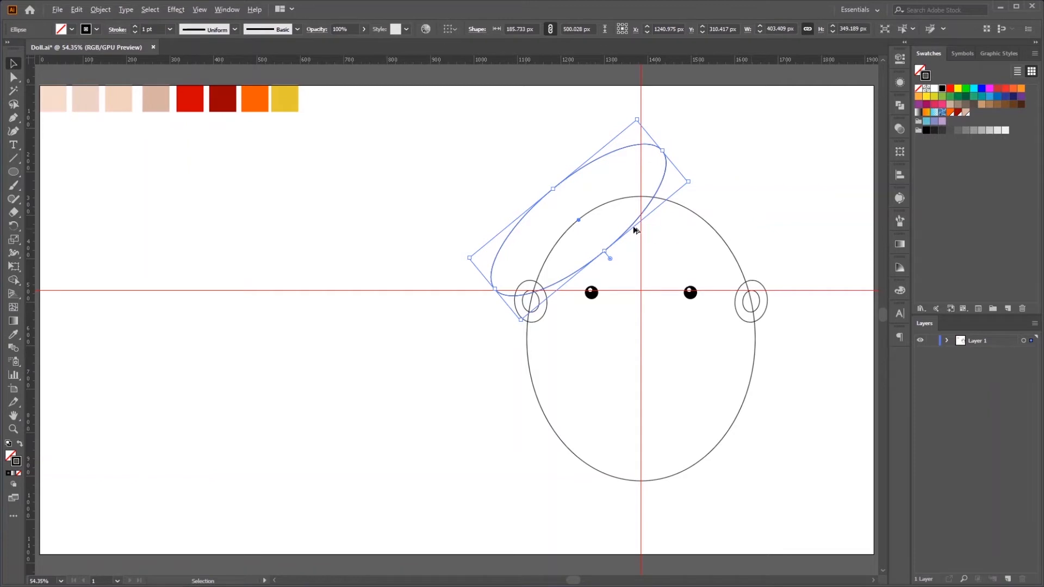
Duplicate the slanted ellipse horizontally to the right half of the head and reflect the copy across the vertical axis.
{"action": "left_click_drag", "start_coordinate": [632, 230], "coordinate": [758, 231]}
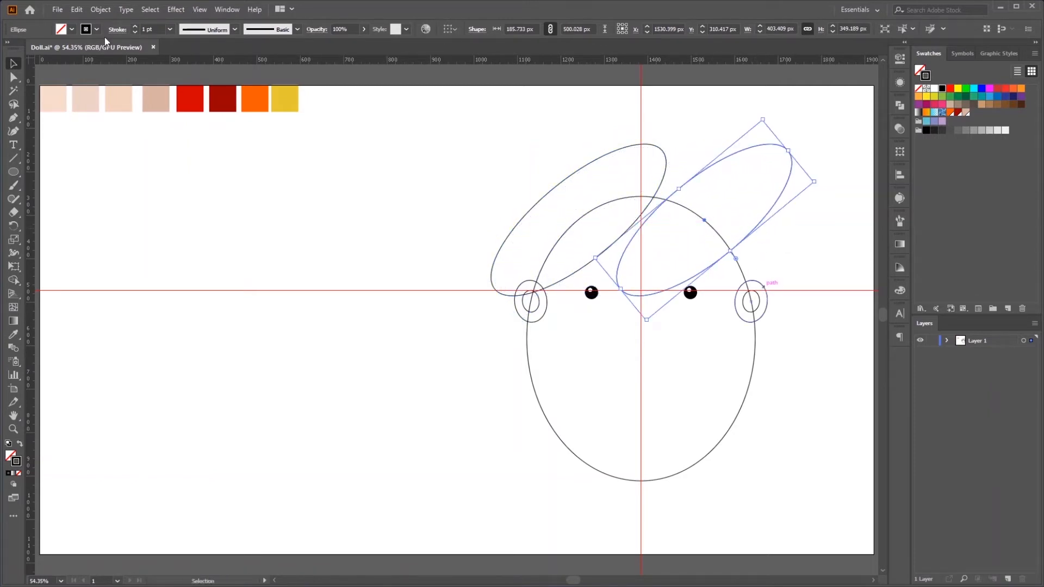
{"action": "left_click", "coordinate": [101, 10]}
{"action": "mouse_move", "coordinate": [107, 22]}
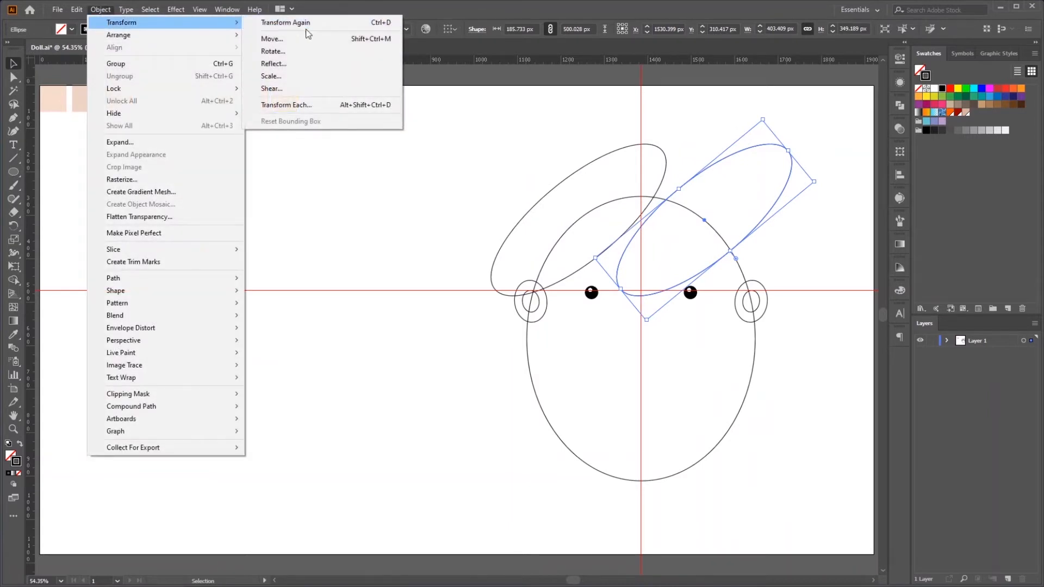
{"action": "left_click", "coordinate": [296, 64]}
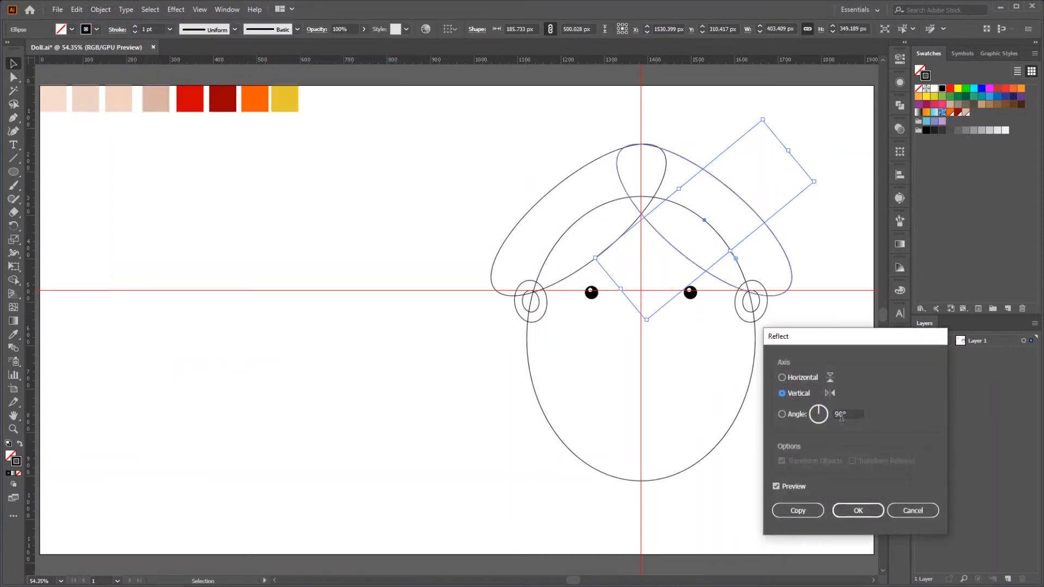
{"action": "left_click", "coordinate": [845, 510]}
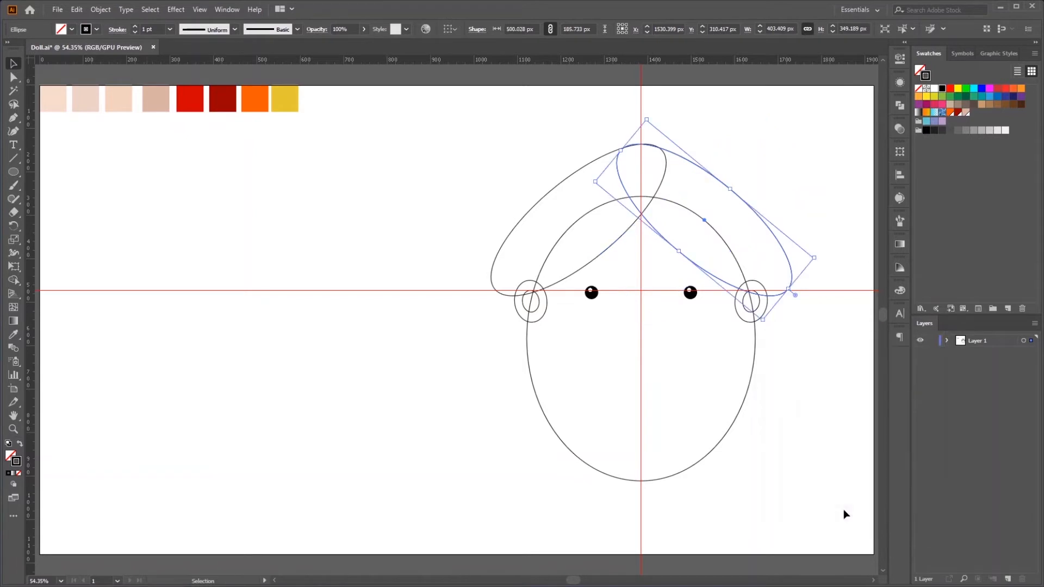
{"action": "left_click", "coordinate": [843, 510]}
Switch to Outline view and shift the right slanted ellipse so it crosses the left one on the vertical guide.
{"action": "scroll", "coordinate": [649, 250], "scroll_direction": "up", "scroll_amount": 4}
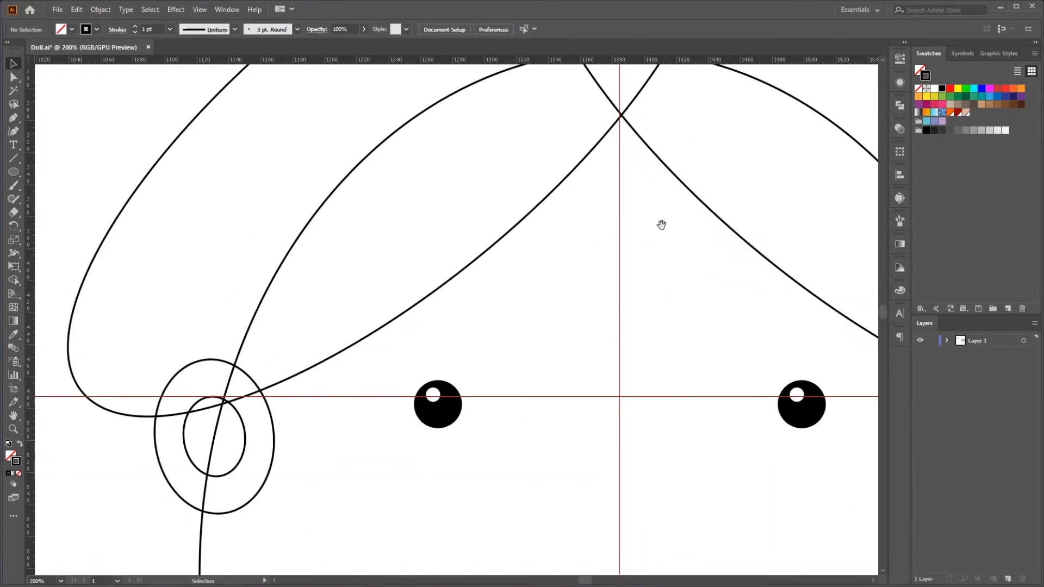
{"action": "left_click_drag", "start_coordinate": [661, 225], "coordinate": [608, 318]}
{"action": "scroll", "coordinate": [573, 212], "scroll_direction": "up", "scroll_amount": 1}
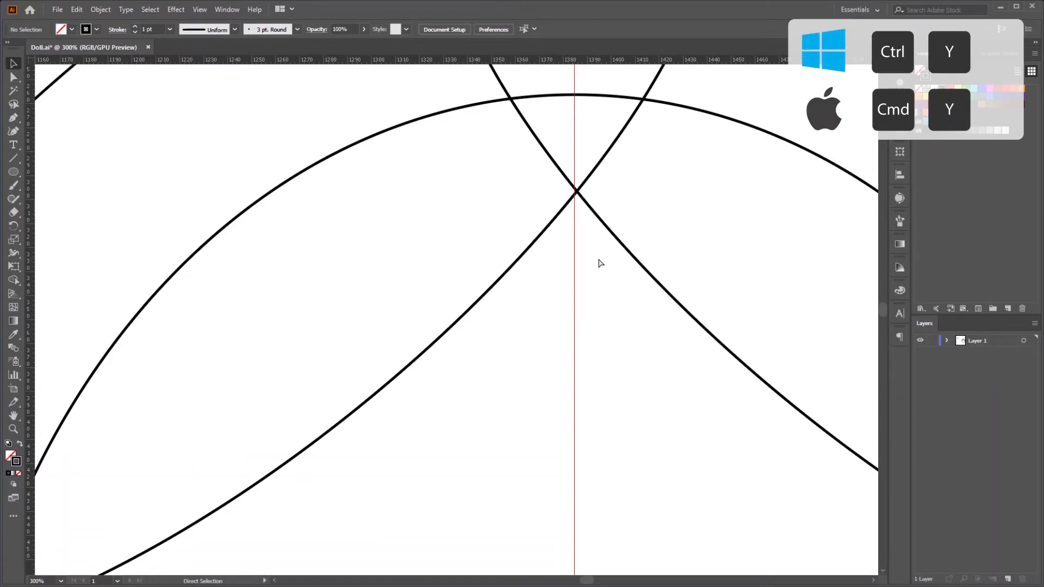
{"action": "key", "text": "ctrl+y"}
{"action": "scroll", "coordinate": [598, 261], "scroll_direction": "up", "scroll_amount": 4}
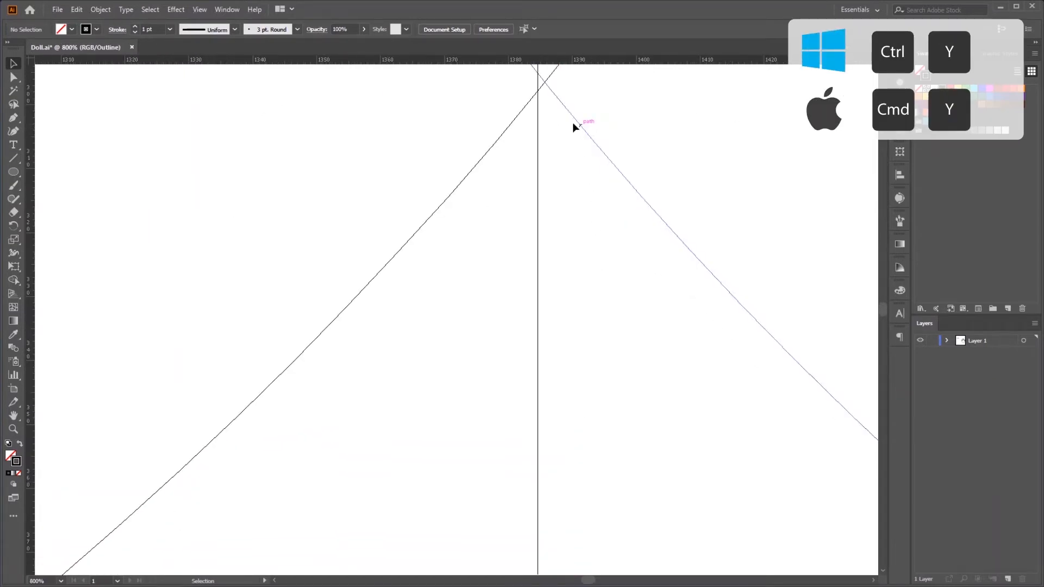
{"action": "left_click_drag", "start_coordinate": [554, 197], "coordinate": [546, 199]}
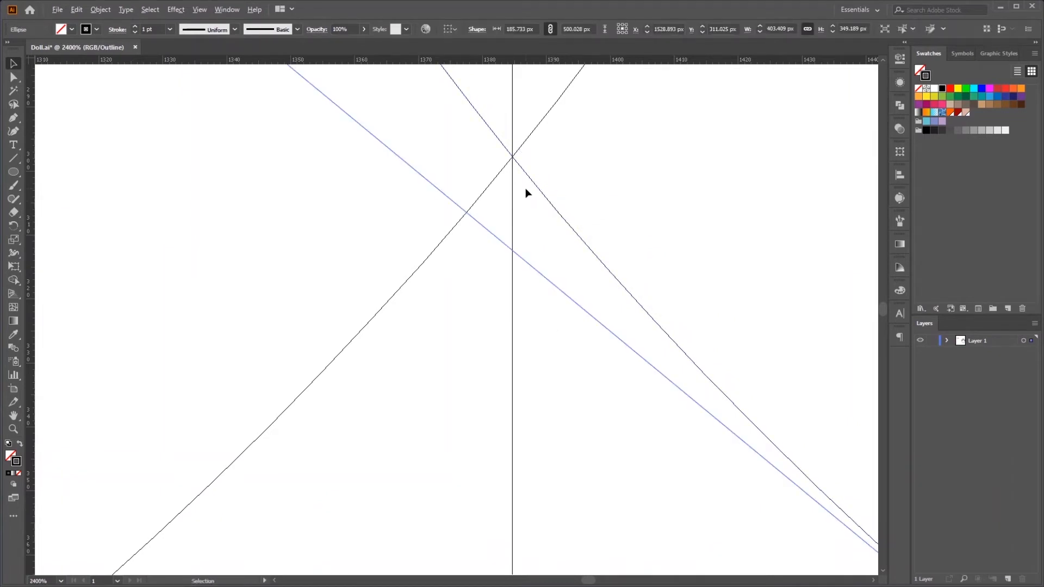
Fine-tune the right slanted ellipse's position at the vertical guide, return to Preview view and clear the selection.
{"action": "scroll", "coordinate": [526, 193], "scroll_direction": "up", "scroll_amount": 6}
{"action": "left_click_drag", "start_coordinate": [513, 145], "coordinate": [549, 394]}
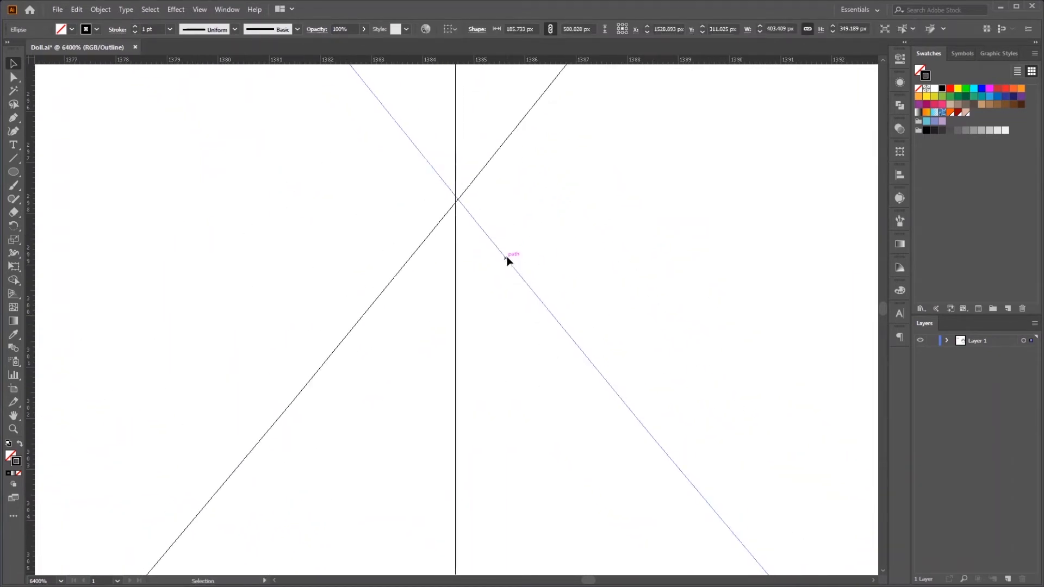
{"action": "left_click_drag", "start_coordinate": [506, 257], "coordinate": [502, 256]}
{"action": "scroll", "coordinate": [512, 288], "scroll_direction": "down", "scroll_amount": 14}
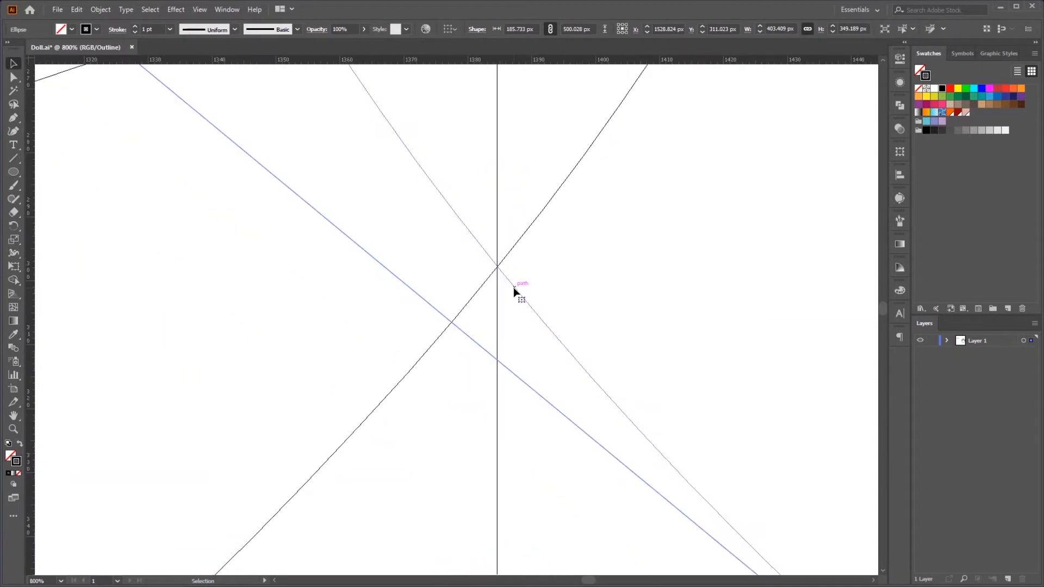
{"action": "key", "text": "a"}
{"action": "key", "text": "v"}
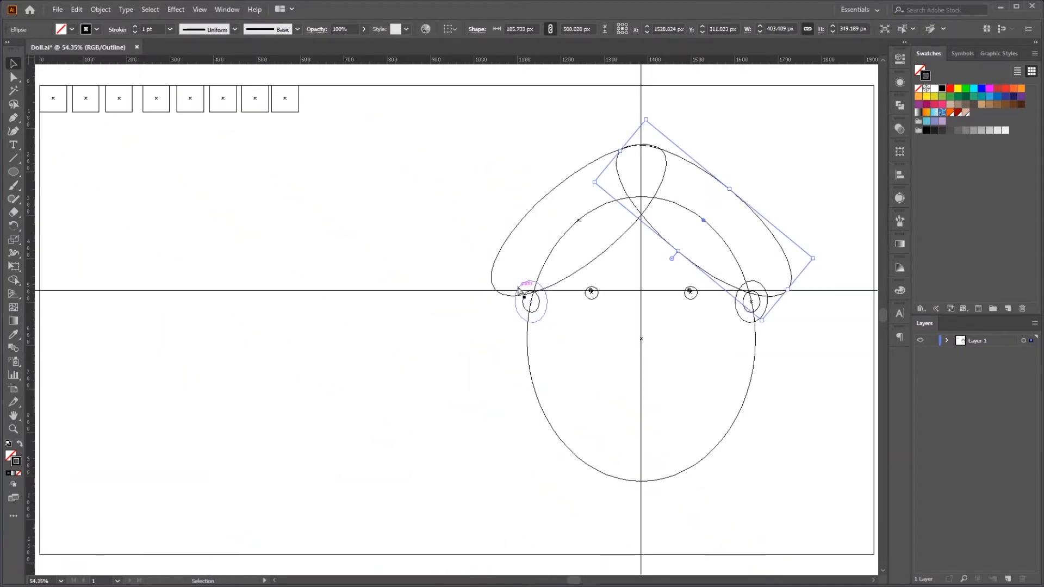
{"action": "key", "text": "ctrl+y"}
{"action": "left_click", "coordinate": [449, 391]}
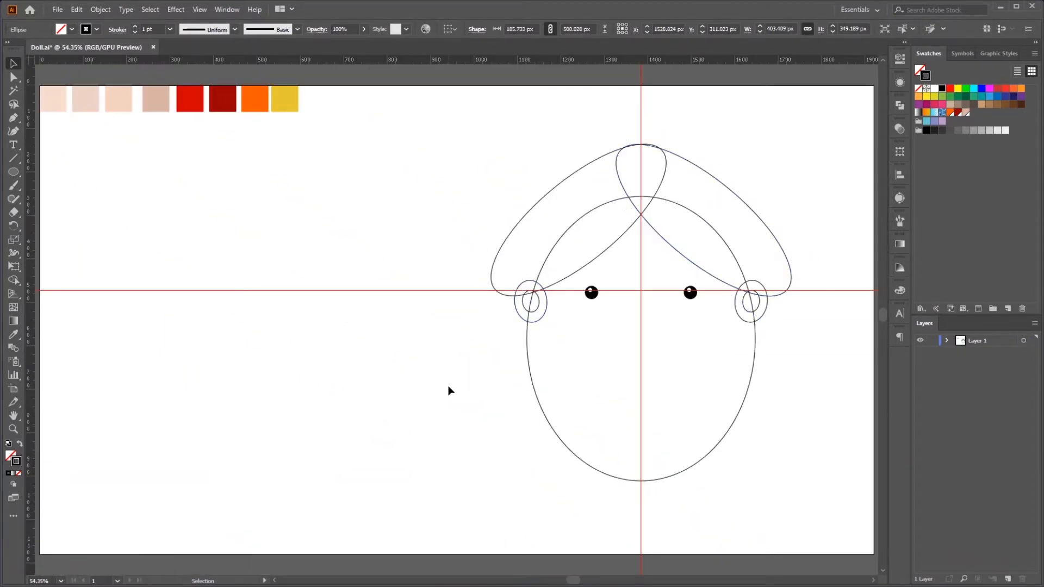
Enlarge both slanted ellipses together slightly about the vertical guide and swap their stroke and fill for solid black hair.
{"action": "left_click_drag", "start_coordinate": [783, 394], "coordinate": [745, 400]}
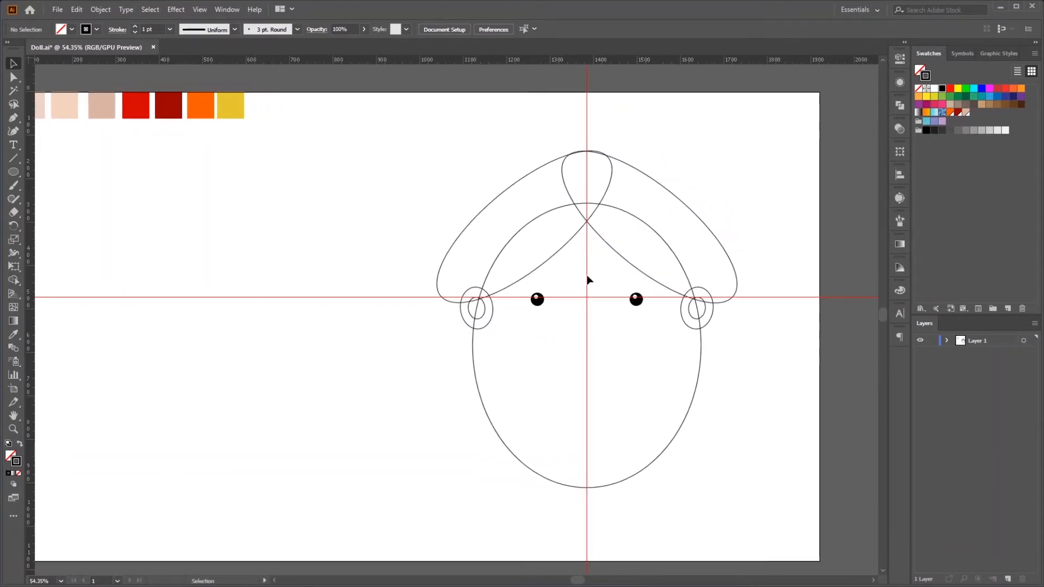
{"action": "left_click", "coordinate": [555, 253]}
{"action": "left_click", "coordinate": [621, 253], "text": "shift"}
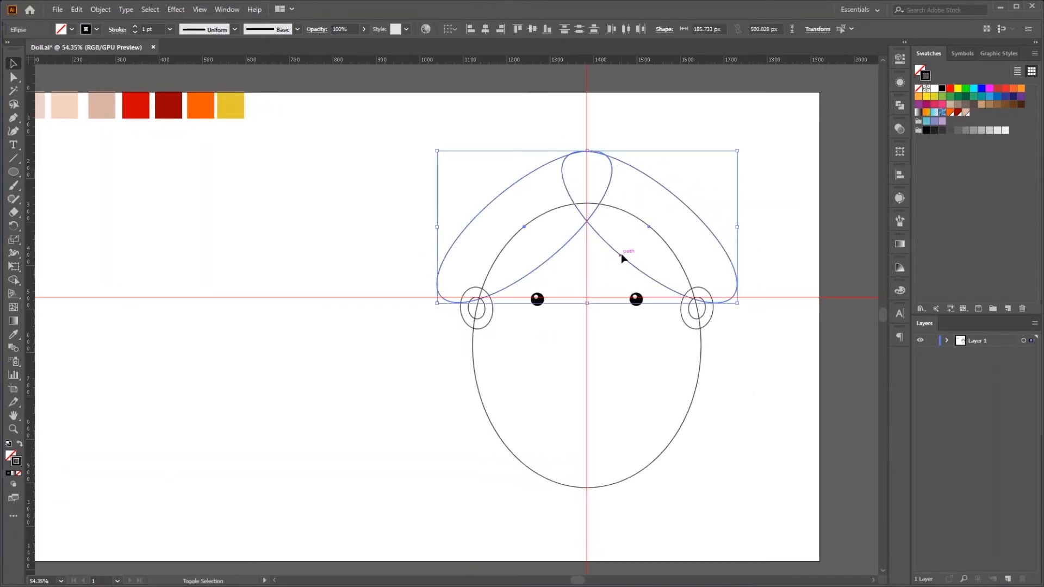
{"action": "left_click_drag", "start_coordinate": [587, 152], "coordinate": [588, 142]}
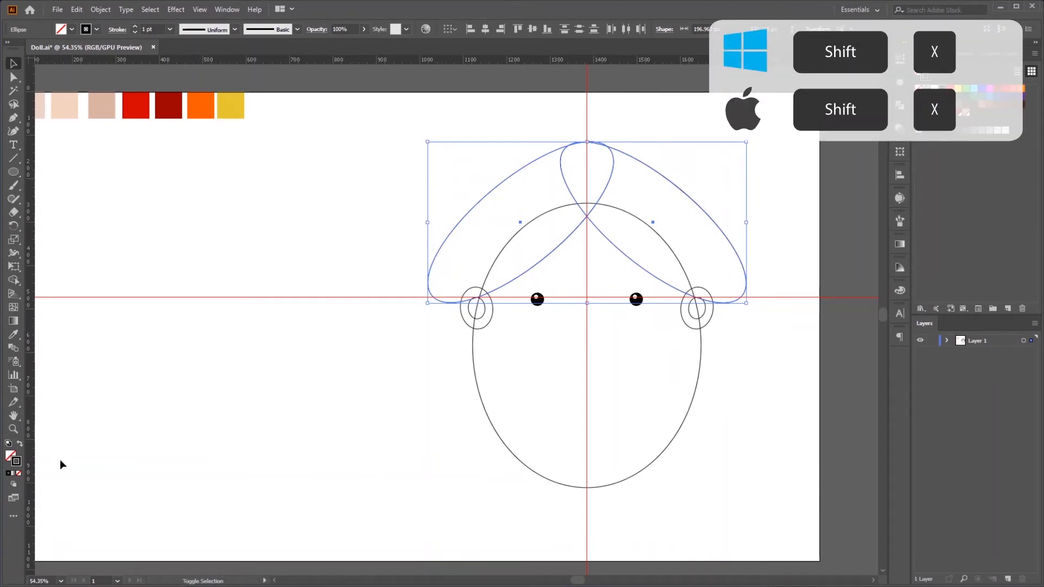
{"action": "key", "text": "shift+x"}
{"action": "left_click", "coordinate": [382, 443]}
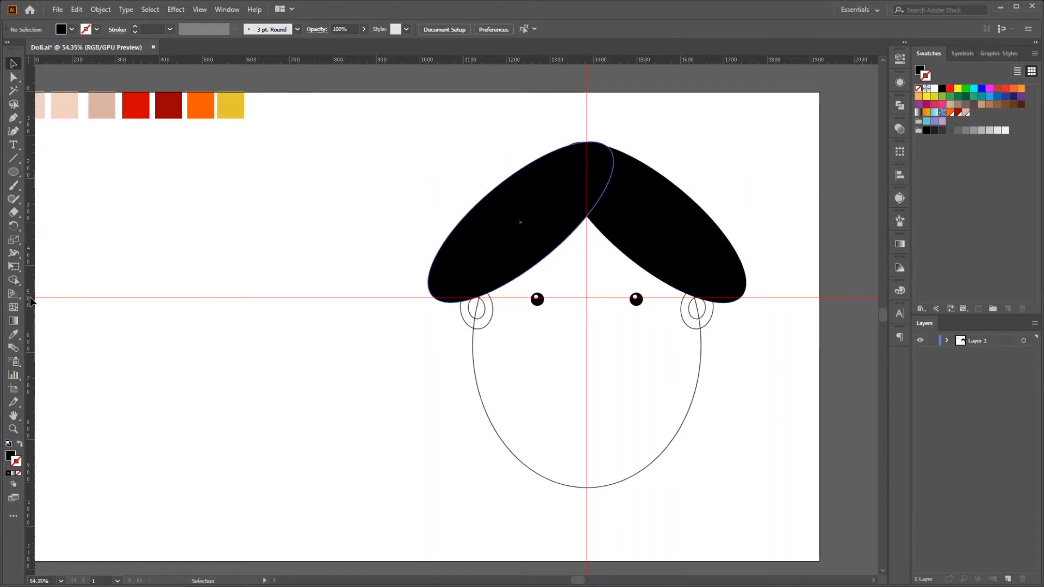
Draw a black circle about 217 px wide on the empty left side of the artboard and duplicate it to the right, overlapping.
{"action": "left_click_drag", "start_coordinate": [14, 280], "coordinate": [74, 285]}
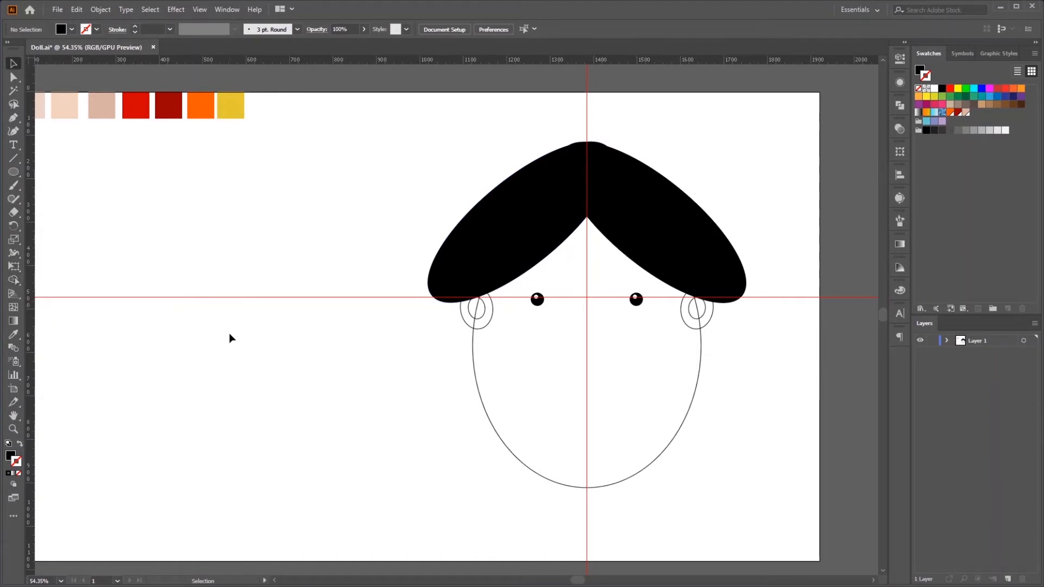
{"action": "left_click_drag", "start_coordinate": [220, 344], "coordinate": [268, 336]}
{"action": "left_click_drag", "start_coordinate": [13, 172], "coordinate": [71, 199]}
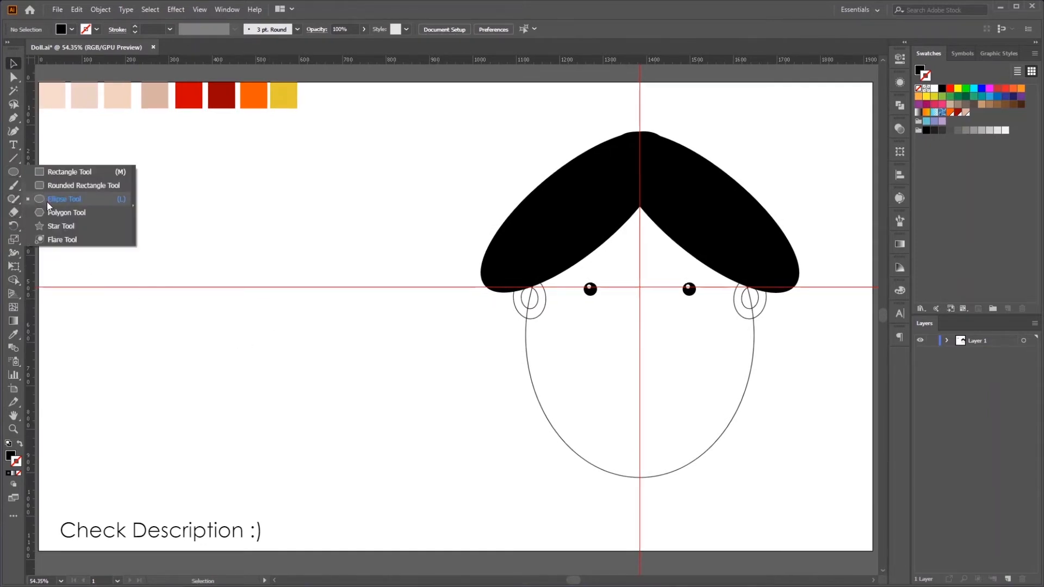
{"action": "left_click_drag", "start_coordinate": [170, 344], "coordinate": [219, 390]}
{"action": "left_click", "coordinate": [13, 63]}
{"action": "left_click_drag", "start_coordinate": [185, 360], "coordinate": [250, 362]}
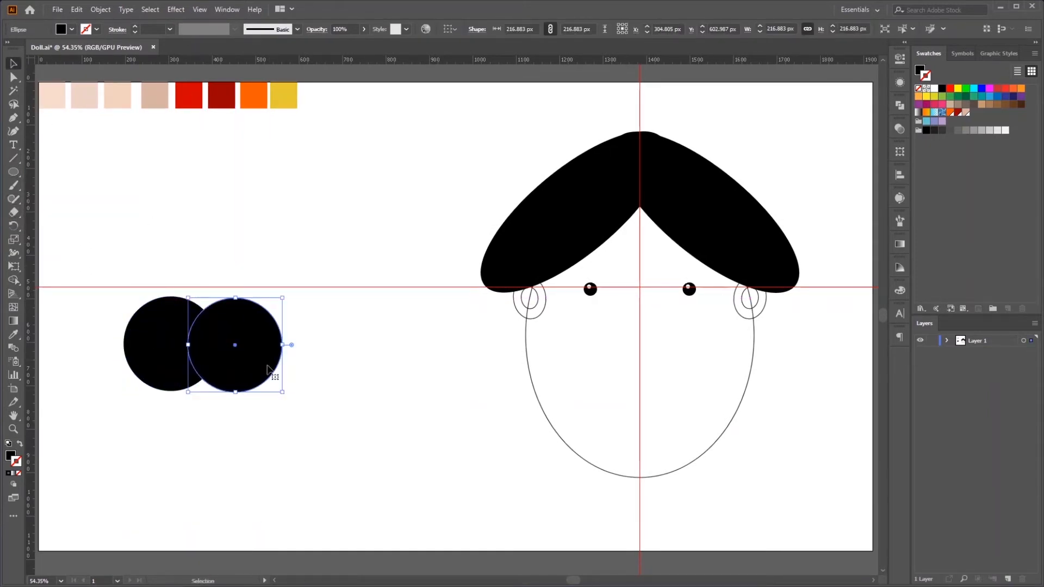
Give the duplicated circle a red fill (ff0000) and no stroke.
{"action": "left_click", "coordinate": [950, 88]}
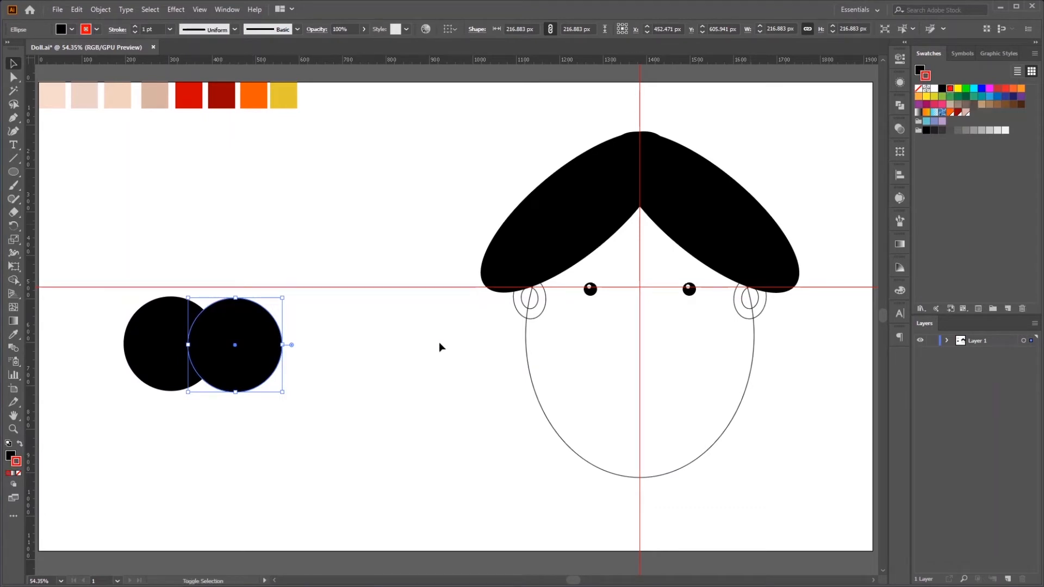
{"action": "key", "text": "shift+x"}
{"action": "left_click", "coordinate": [19, 474]}
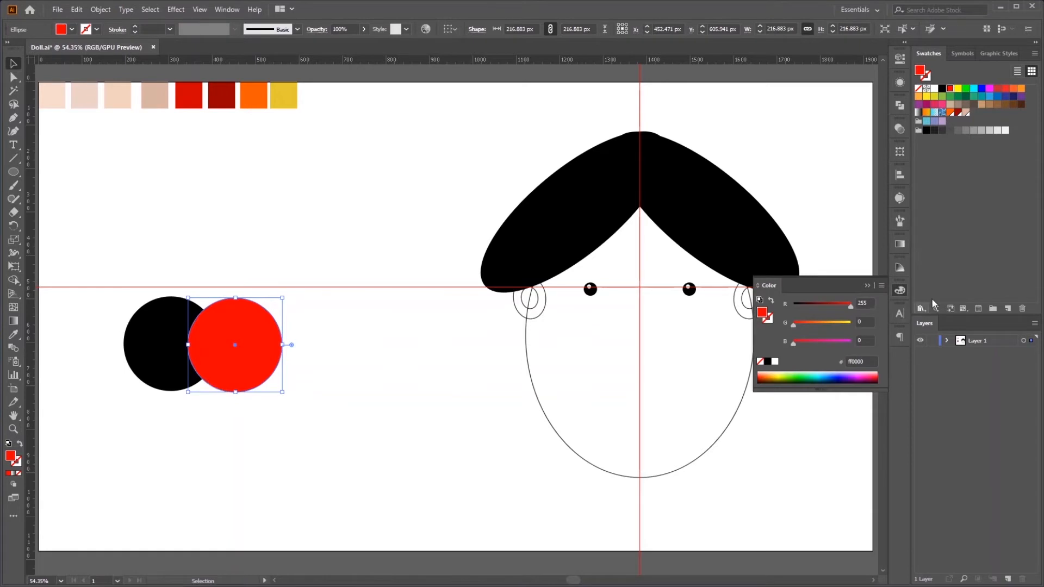
{"action": "left_click", "coordinate": [867, 286]}
Merge the black and red circles into one red shape with the Shape Builder tool, and undo the merge.
{"action": "left_click_drag", "start_coordinate": [96, 300], "coordinate": [316, 415]}
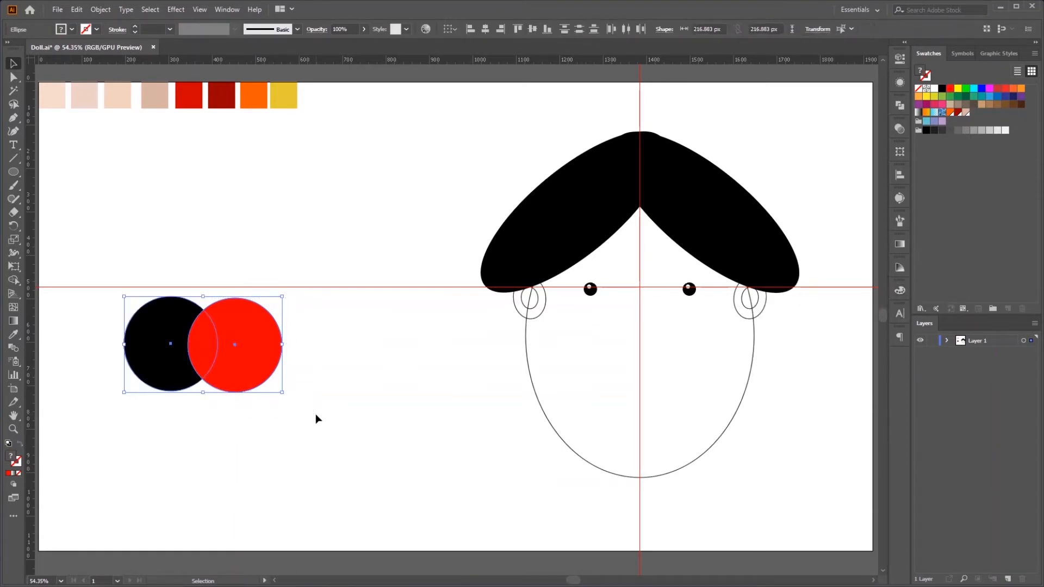
{"action": "left_click", "coordinate": [13, 280]}
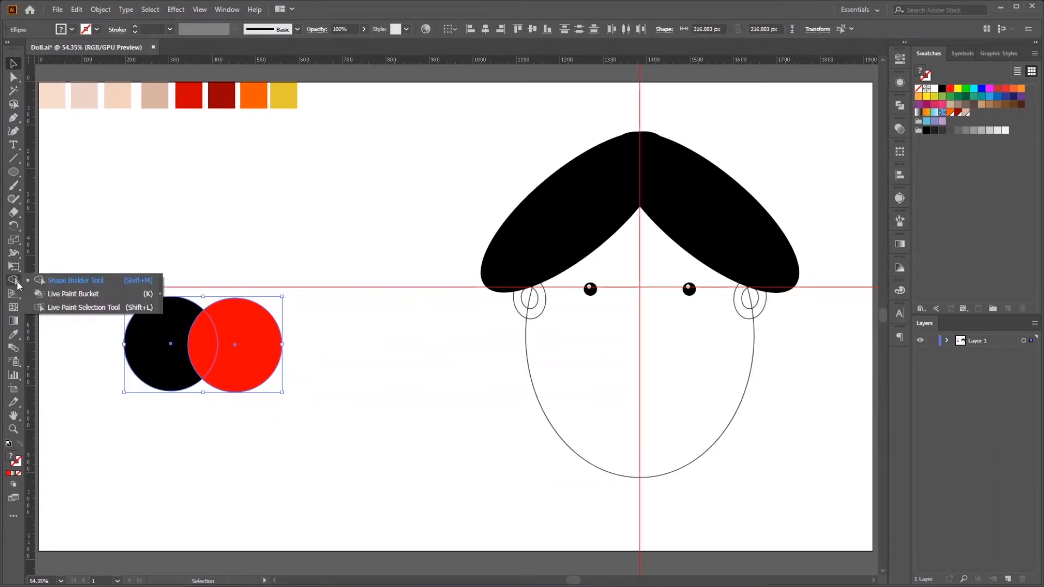
{"action": "left_click", "coordinate": [60, 282]}
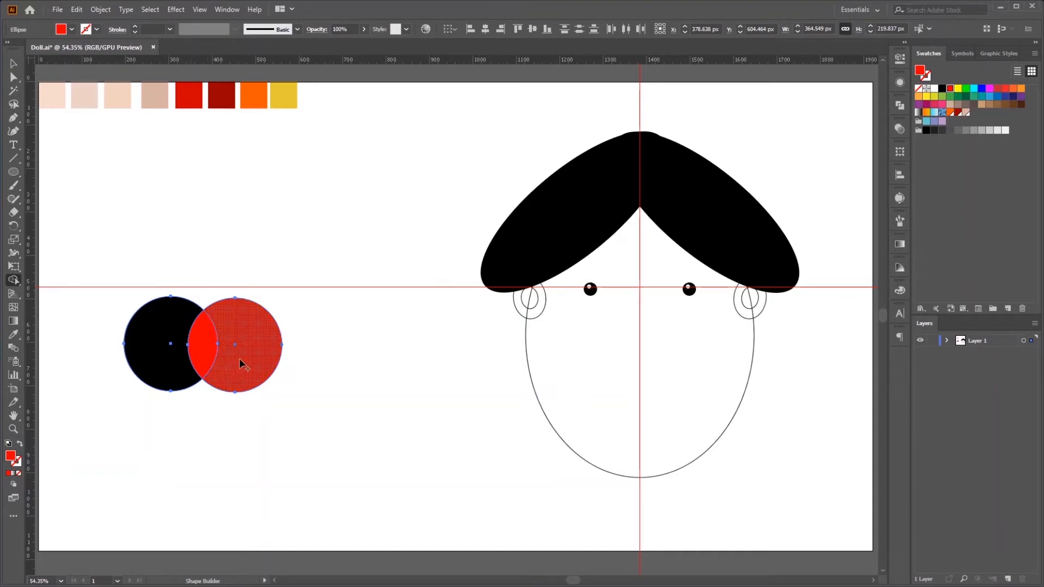
{"action": "mouse_move", "coordinate": [249, 361]}
{"action": "left_mouse_down"}
{"action": "mouse_move", "coordinate": [162, 350]}
{"action": "mouse_move", "coordinate": [180, 336]}
{"action": "mouse_move", "coordinate": [227, 348]}
{"action": "mouse_move", "coordinate": [234, 336]}
{"action": "mouse_move", "coordinate": [258, 352]}
{"action": "left_mouse_up"}
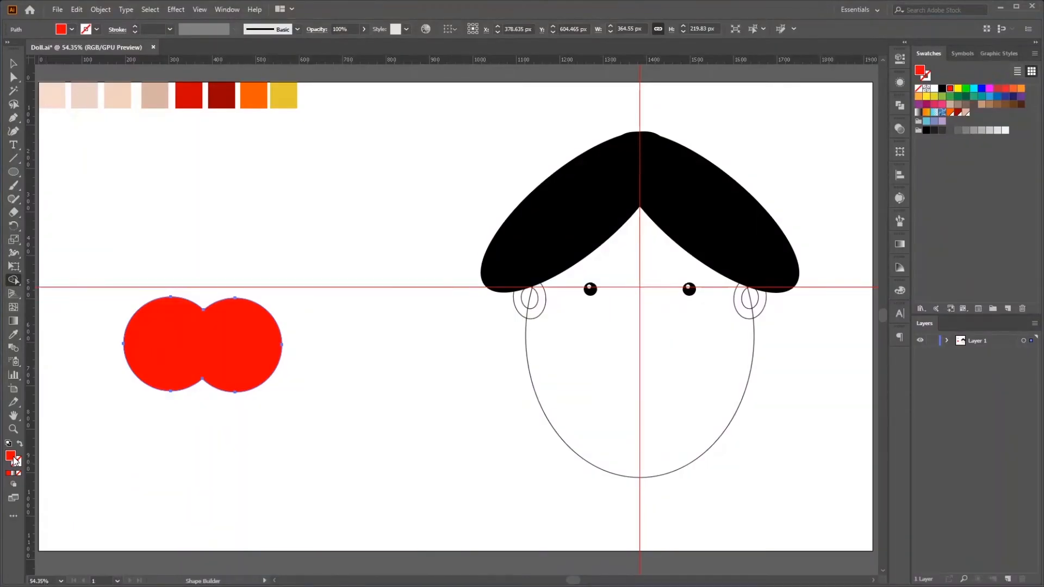
{"action": "key", "text": "ctrl+z"}
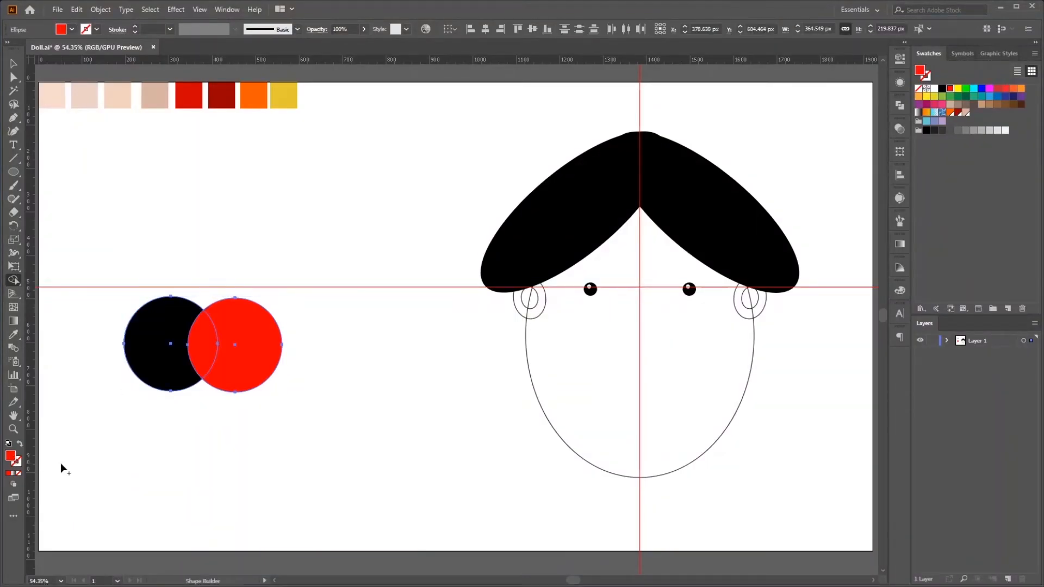
Merge the two circles into one magenta shape with the Shape Builder tool, and undo it.
{"action": "left_click", "coordinate": [990, 89]}
{"action": "mouse_move", "coordinate": [267, 367]}
{"action": "left_mouse_down"}
{"action": "mouse_move", "coordinate": [170, 365]}
{"action": "mouse_move", "coordinate": [170, 345]}
{"action": "left_mouse_up"}
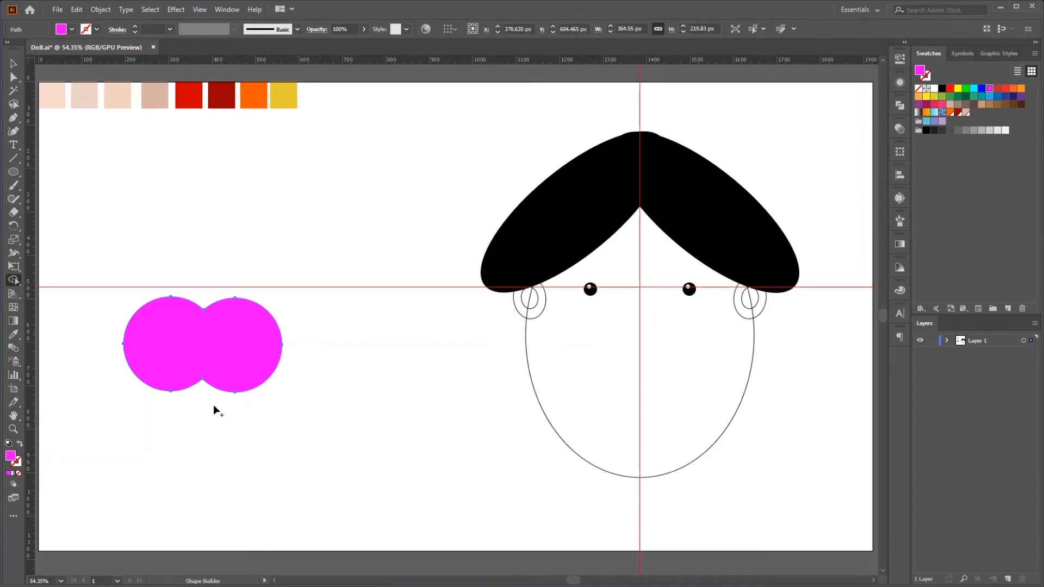
{"action": "key", "text": "ctrl+z"}
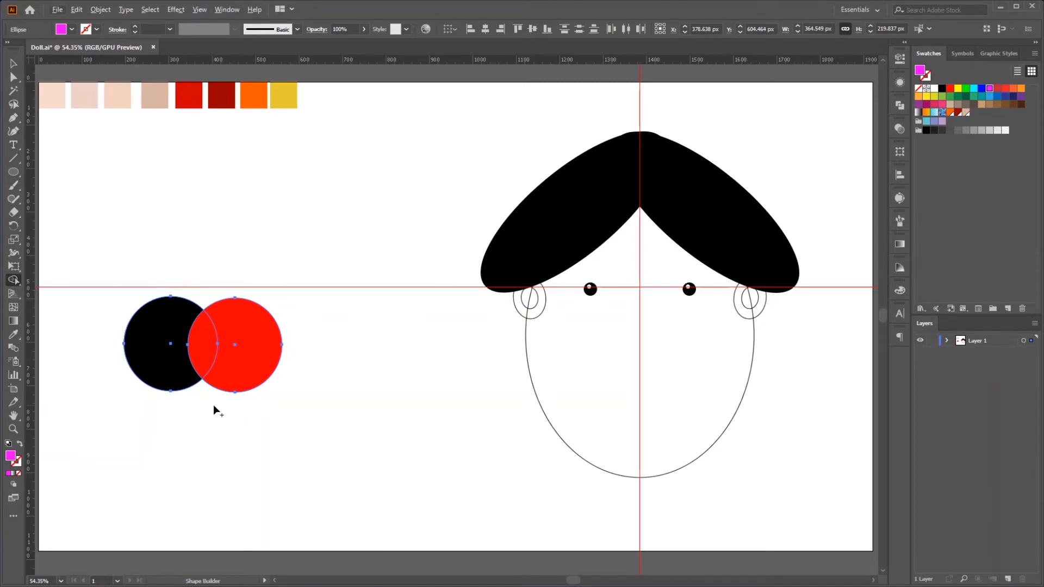
Remove the red circle together with the overlap using the Shape Builder tool, and undo the removal.
{"action": "mouse_move", "coordinate": [237, 357]}
{"action": "left_mouse_down"}
{"action": "mouse_move", "coordinate": [206, 353]}
{"action": "mouse_move", "coordinate": [208, 338]}
{"action": "mouse_move", "coordinate": [235, 329]}
{"action": "left_mouse_up"}
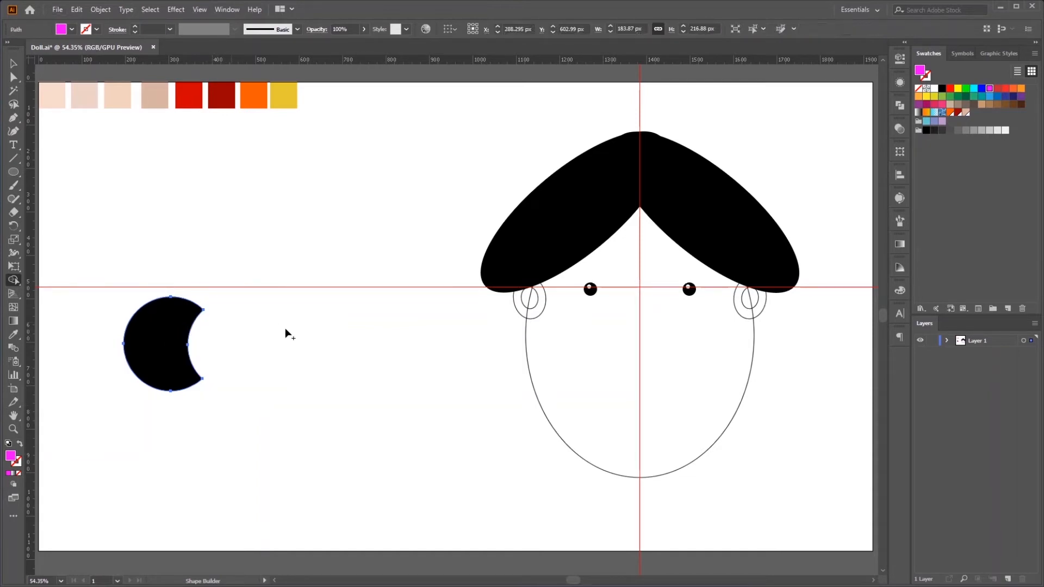
{"action": "key", "text": "ctrl"}
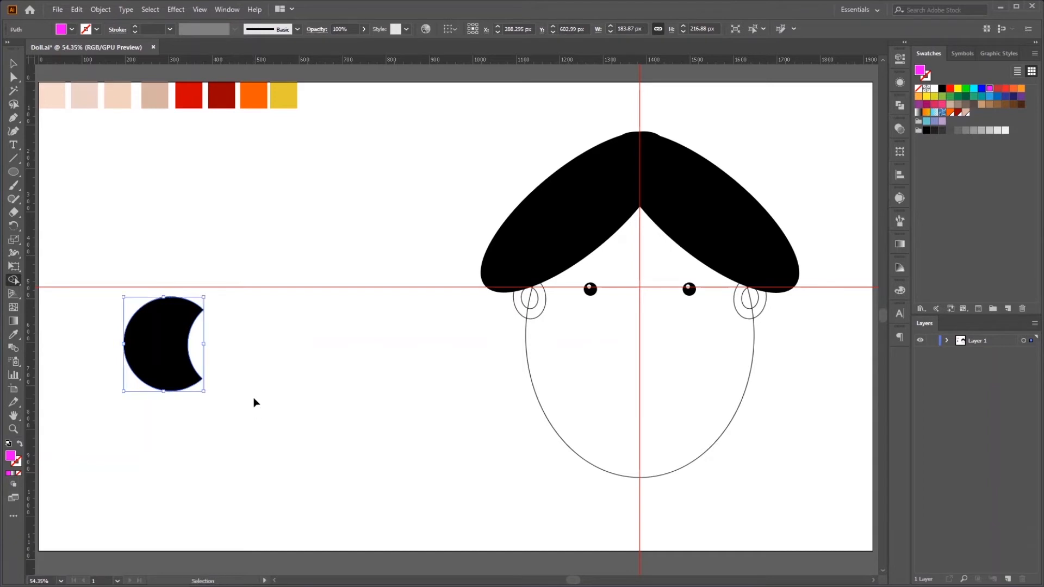
{"action": "key", "text": "ctrl+z"}
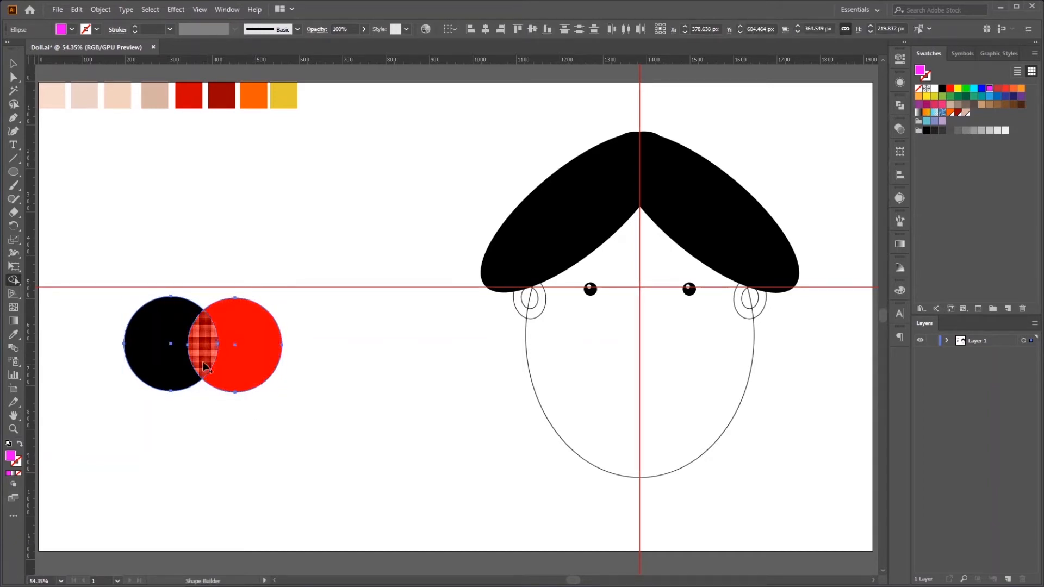
Separate the circles' overlap as a magenta piece with the Shape Builder tool and move it above the circles.
{"action": "left_click", "coordinate": [198, 340]}
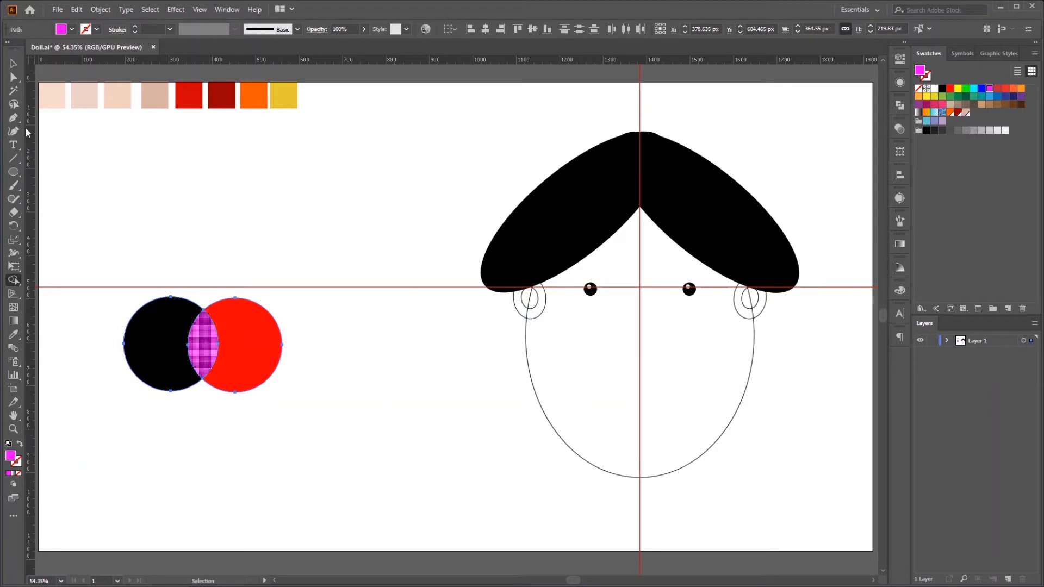
{"action": "left_click", "coordinate": [13, 78]}
{"action": "left_click", "coordinate": [191, 250]}
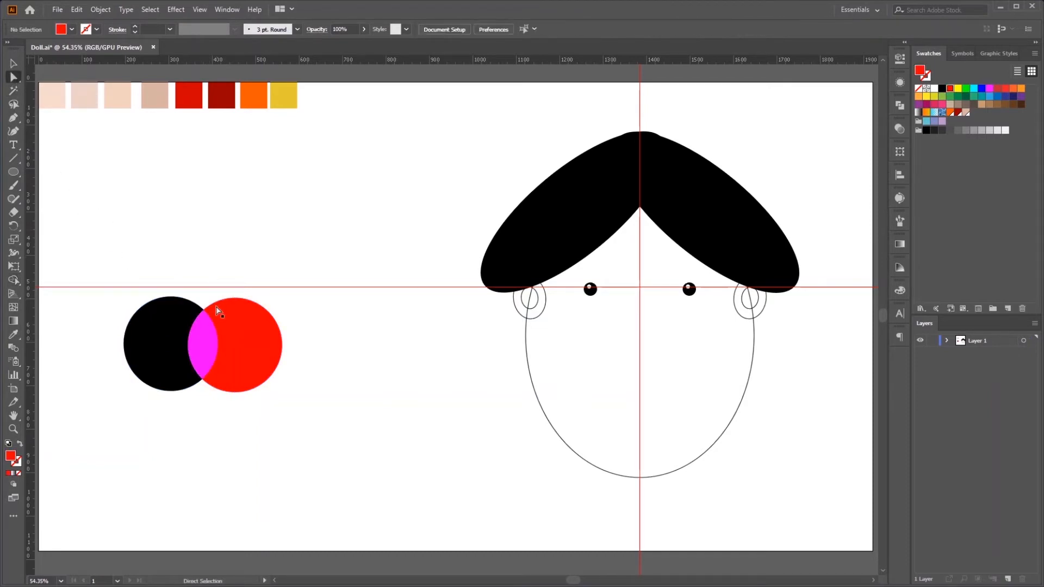
{"action": "left_click_drag", "start_coordinate": [203, 341], "coordinate": [202, 247]}
Delete the magenta piece together with the black and red circle remnants.
{"action": "left_click", "coordinate": [16, 279]}
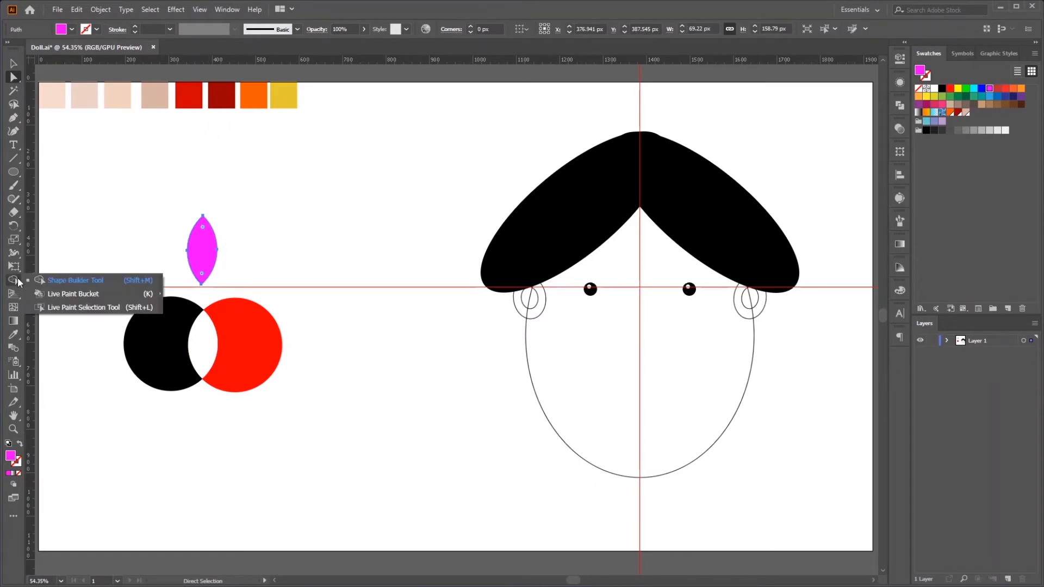
{"action": "key", "text": "Escape"}
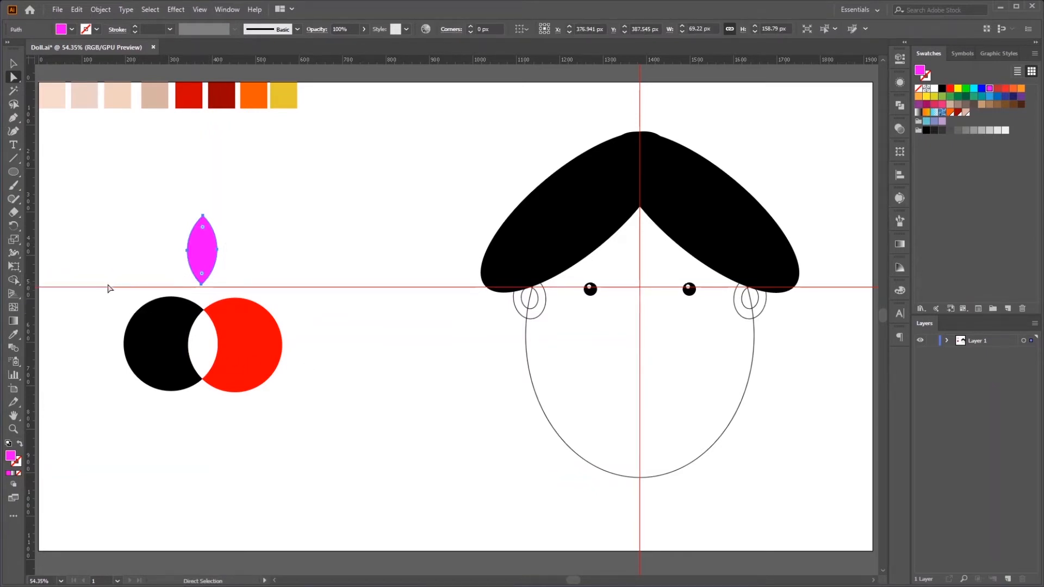
{"action": "left_click", "coordinate": [13, 63]}
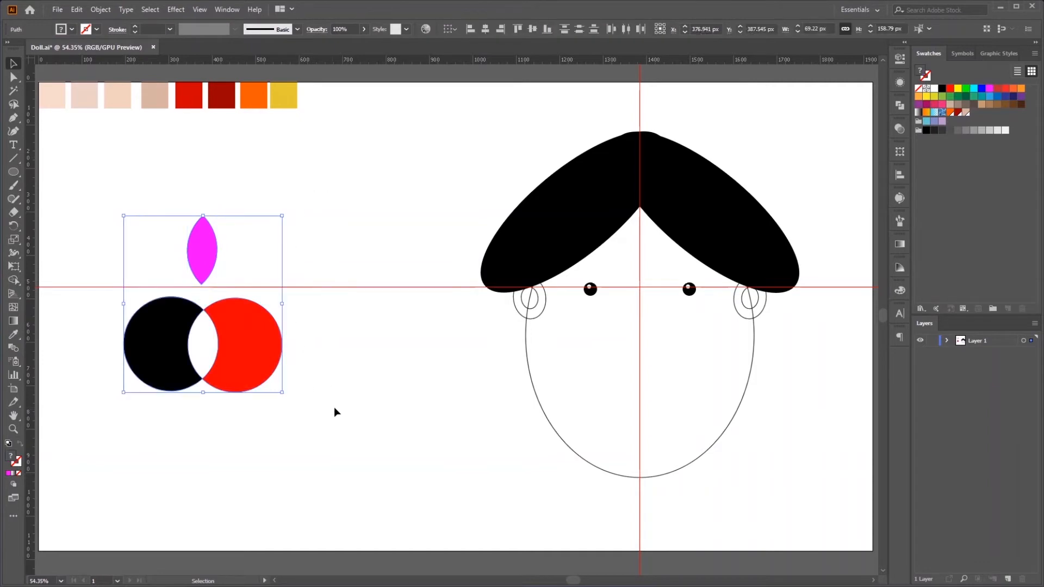
{"action": "key", "text": "Delete"}
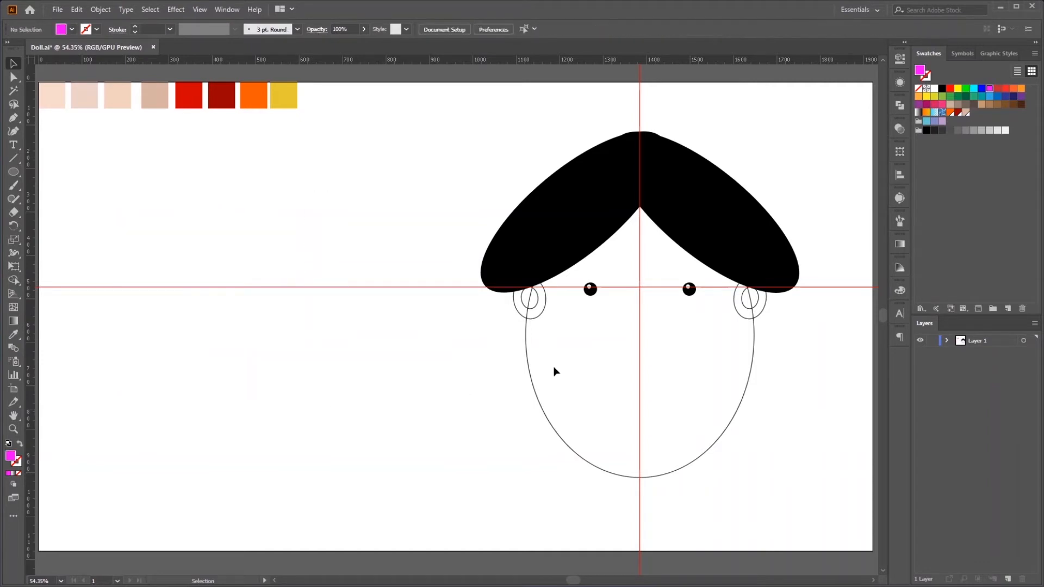
Remove the parts of both black hair ellipses that extend outside the face ellipse, using the Shape Builder tool.
{"action": "left_click", "coordinate": [541, 222]}
{"action": "left_click", "coordinate": [712, 220], "text": "shift"}
{"action": "left_click", "coordinate": [753, 364], "text": "shift"}
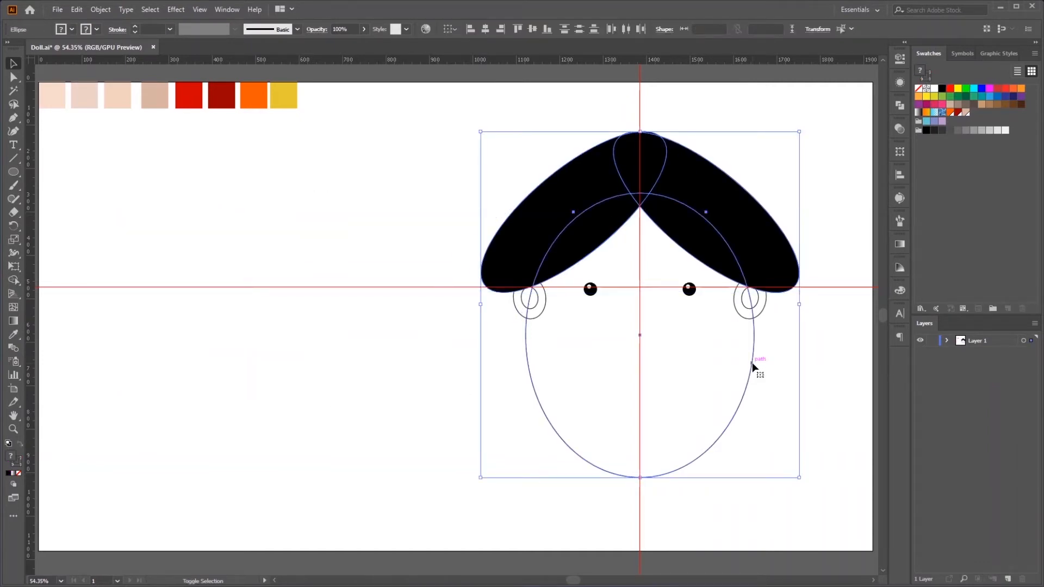
{"action": "left_click", "coordinate": [13, 280]}
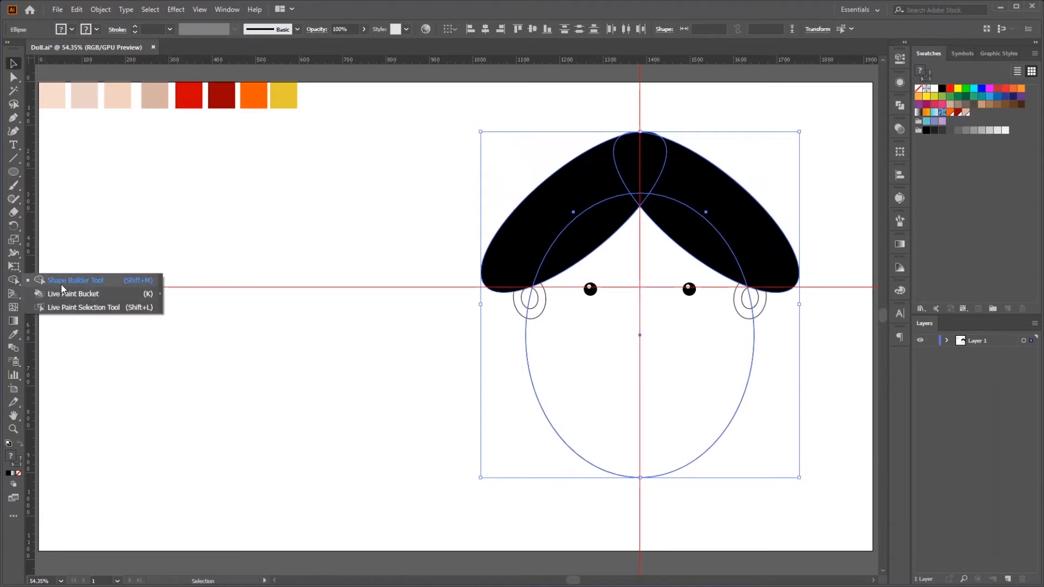
{"action": "left_click", "coordinate": [62, 280]}
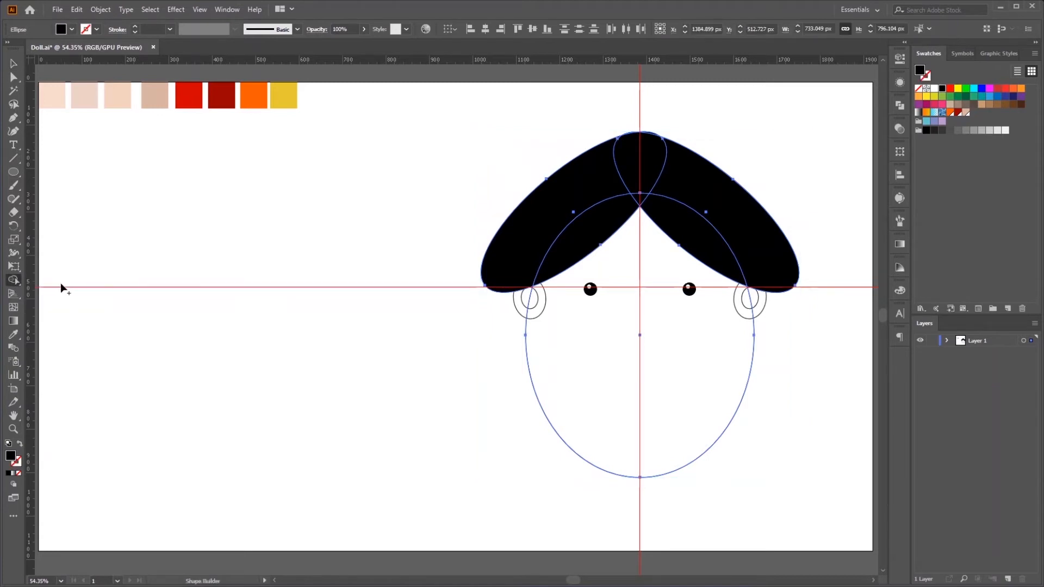
{"action": "left_click", "coordinate": [545, 217], "text": "alt"}
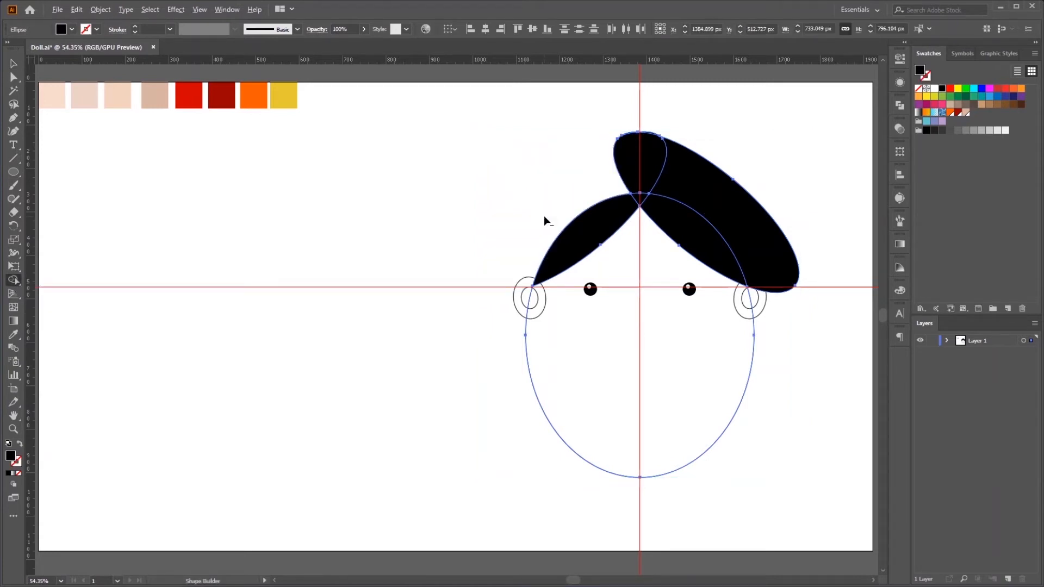
{"action": "left_click", "coordinate": [749, 204], "text": "alt"}
{"action": "key", "text": "v"}
{"action": "left_click", "coordinate": [514, 416]}
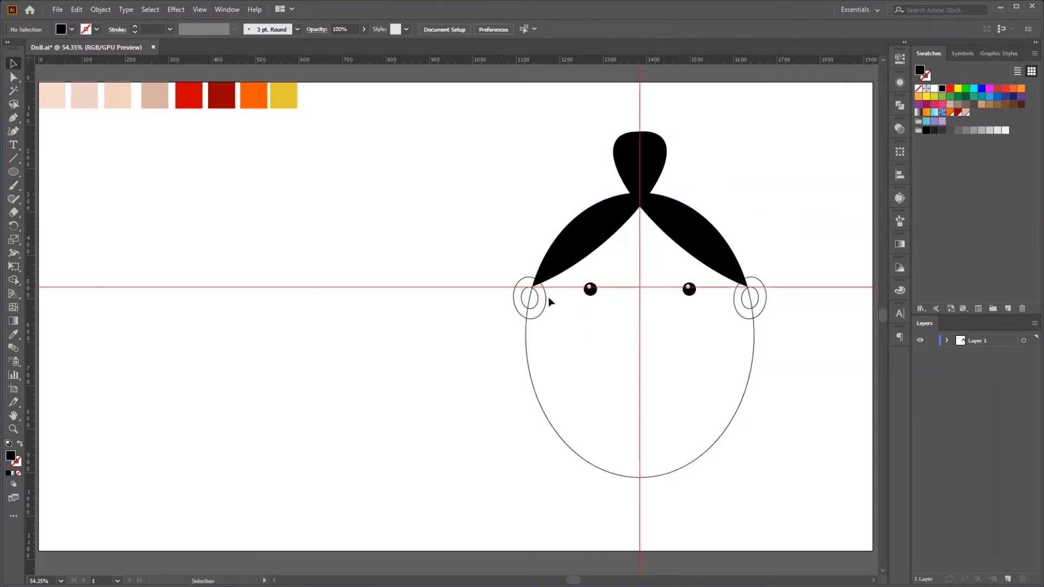
Draw an ellipse about 57 × 22 px below and between the eyes, with a black stroke and no fill.
{"action": "key", "text": "l"}
{"action": "scroll", "coordinate": [572, 331], "scroll_direction": "up", "scroll_amount": 2}
{"action": "left_click_drag", "start_coordinate": [546, 363], "coordinate": [595, 381]}
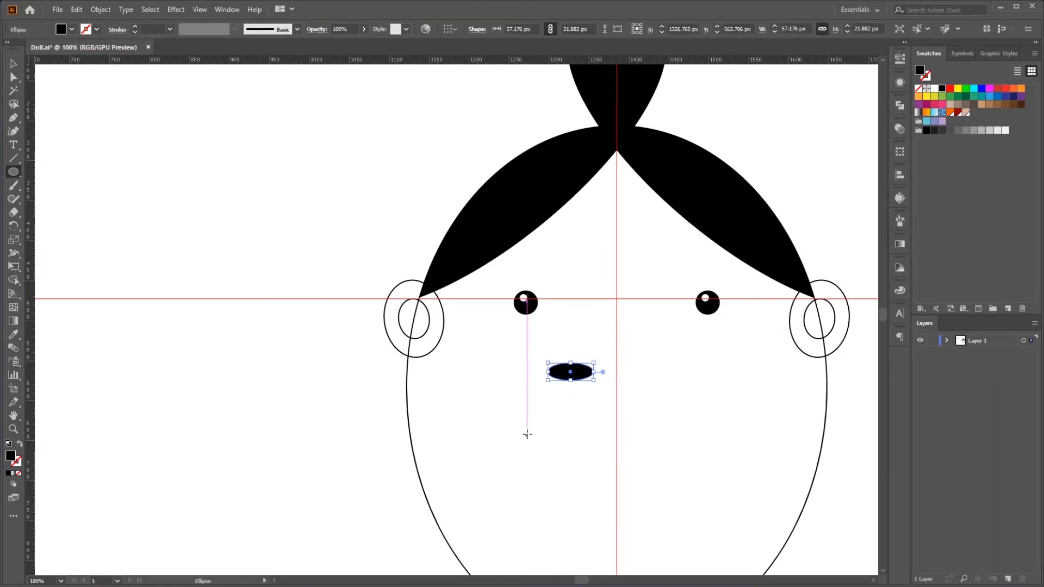
{"action": "key", "text": "shift+x"}
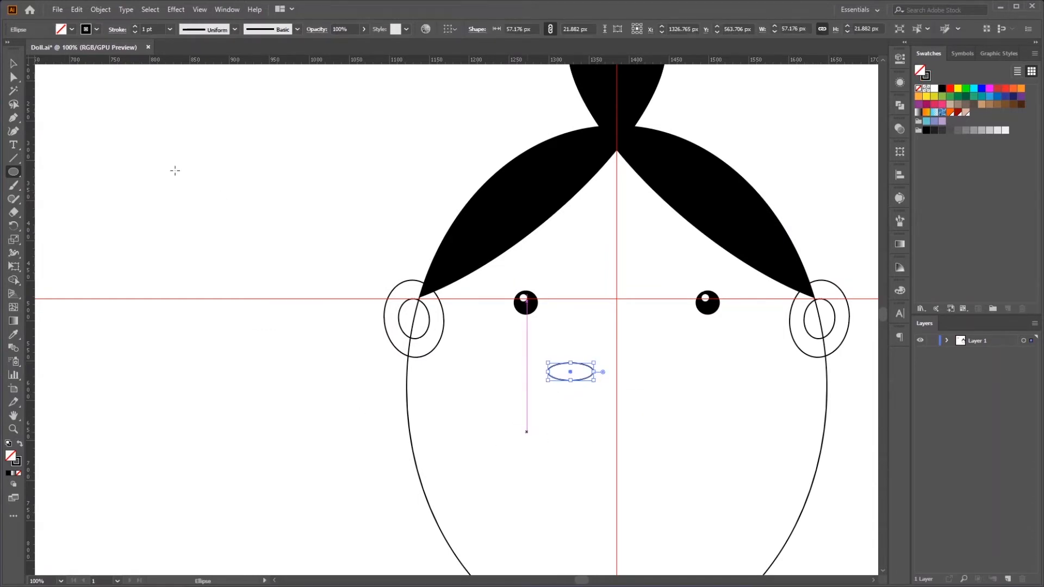
Reshape the small ellipse into a slim eyebrow by extending both end anchors into points and flattening its upper and lower edges.
{"action": "left_click", "coordinate": [15, 78]}
{"action": "scroll", "coordinate": [571, 400], "scroll_direction": "up", "scroll_amount": 2}
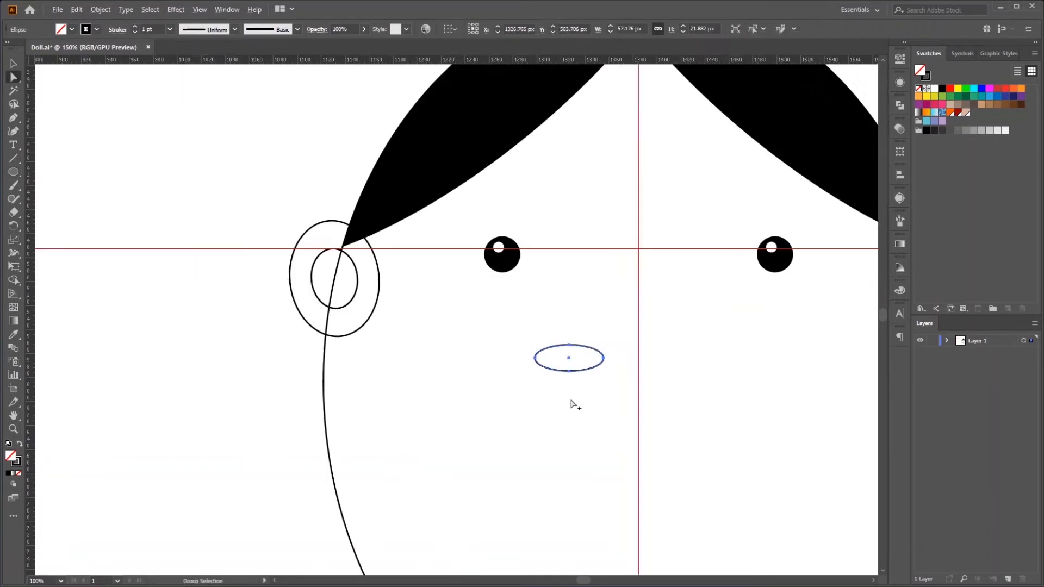
{"action": "left_click", "coordinate": [524, 350]}
{"action": "left_click_drag", "start_coordinate": [523, 354], "coordinate": [506, 347]}
{"action": "left_click", "coordinate": [615, 344]}
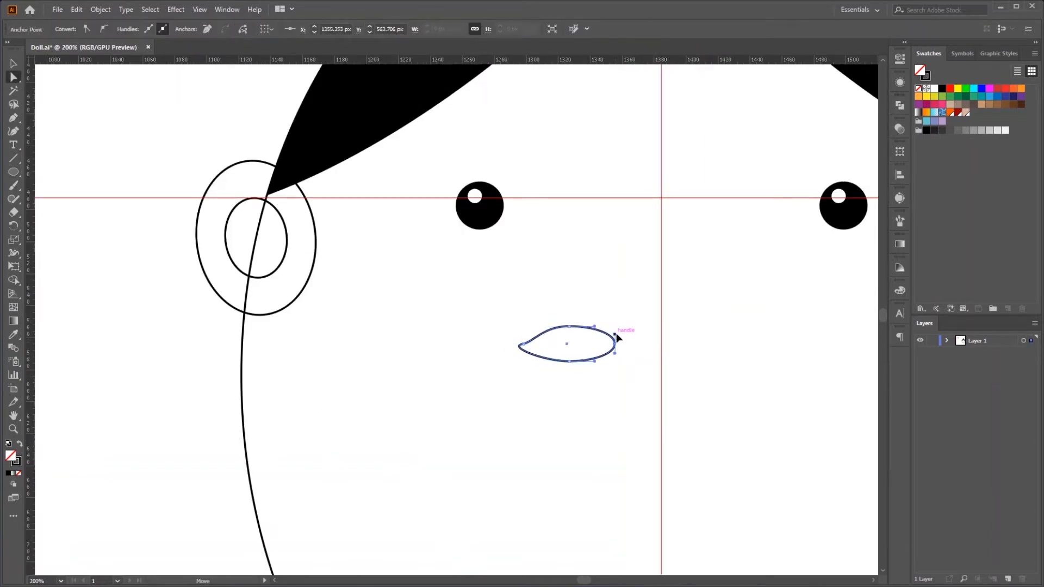
{"action": "left_click_drag", "start_coordinate": [615, 335], "coordinate": [637, 344]}
{"action": "left_click_drag", "start_coordinate": [569, 327], "coordinate": [569, 331]}
{"action": "left_click_drag", "start_coordinate": [570, 362], "coordinate": [570, 357]}
{"action": "left_click", "coordinate": [642, 409]}
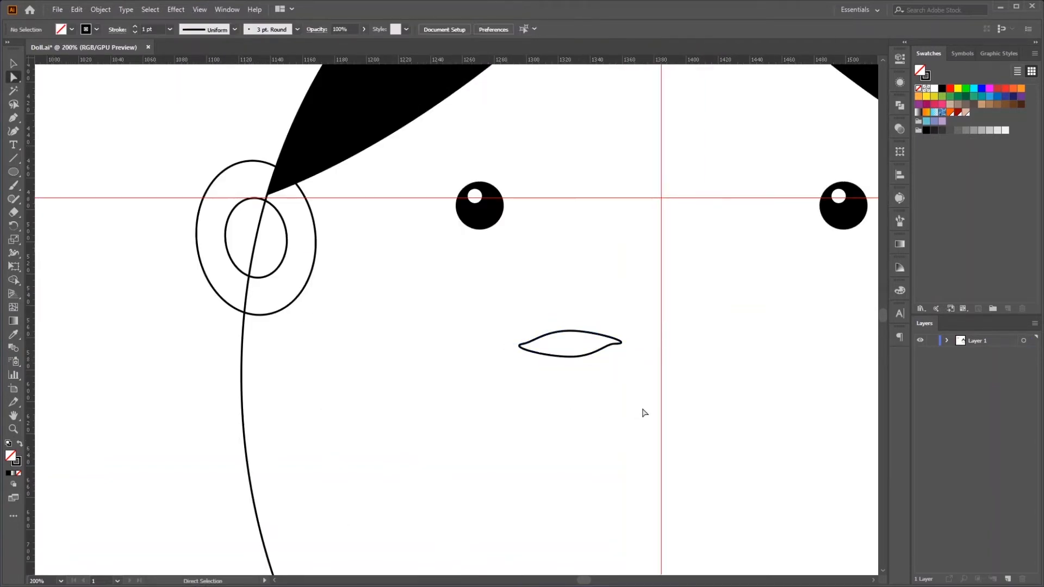
Swap the eyebrow's stroke for a black fill and move it above the left eye.
{"action": "key", "text": "v"}
{"action": "key", "text": "ctrl+minus"}
{"action": "left_click", "coordinate": [550, 361]}
{"action": "key", "text": "shift+x"}
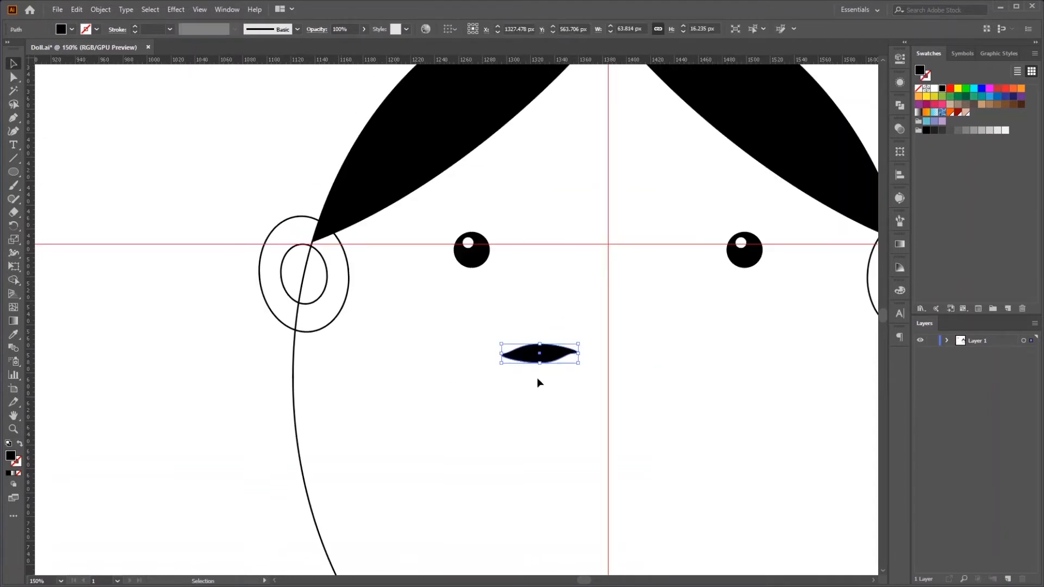
{"action": "left_click_drag", "start_coordinate": [551, 361], "coordinate": [477, 210]}
{"action": "scroll", "coordinate": [585, 324], "scroll_direction": "down", "scroll_amount": 1}
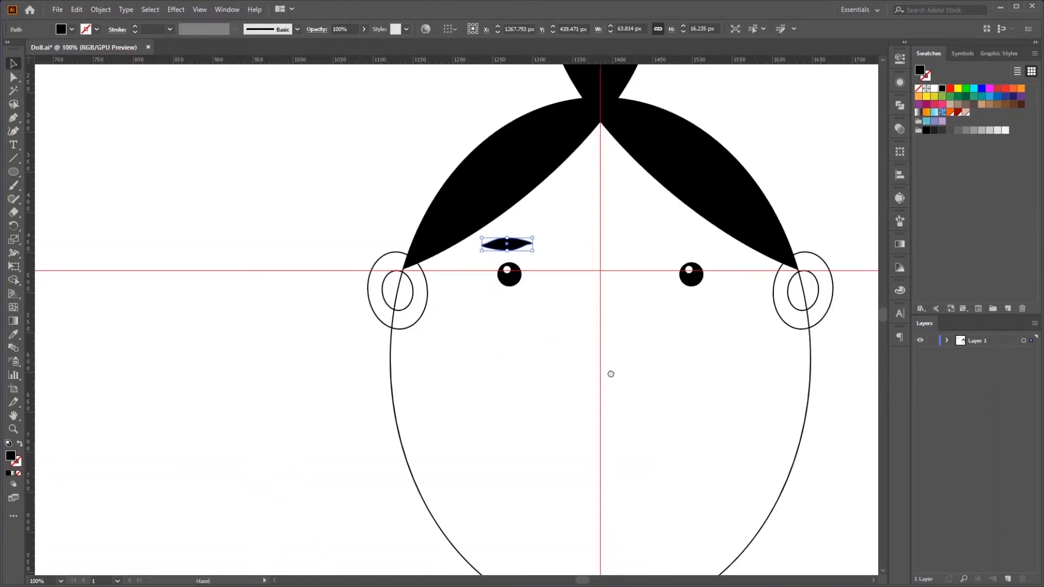
Scale the eyebrow down to about 48 px wide and tilt its inner end slightly upward.
{"action": "left_click_drag", "start_coordinate": [610, 373], "coordinate": [535, 352]}
{"action": "left_click_drag", "start_coordinate": [422, 251], "coordinate": [409, 247]}
{"action": "left_click_drag", "start_coordinate": [413, 249], "coordinate": [413, 245]}
{"action": "left_click_drag", "start_coordinate": [401, 242], "coordinate": [404, 238]}
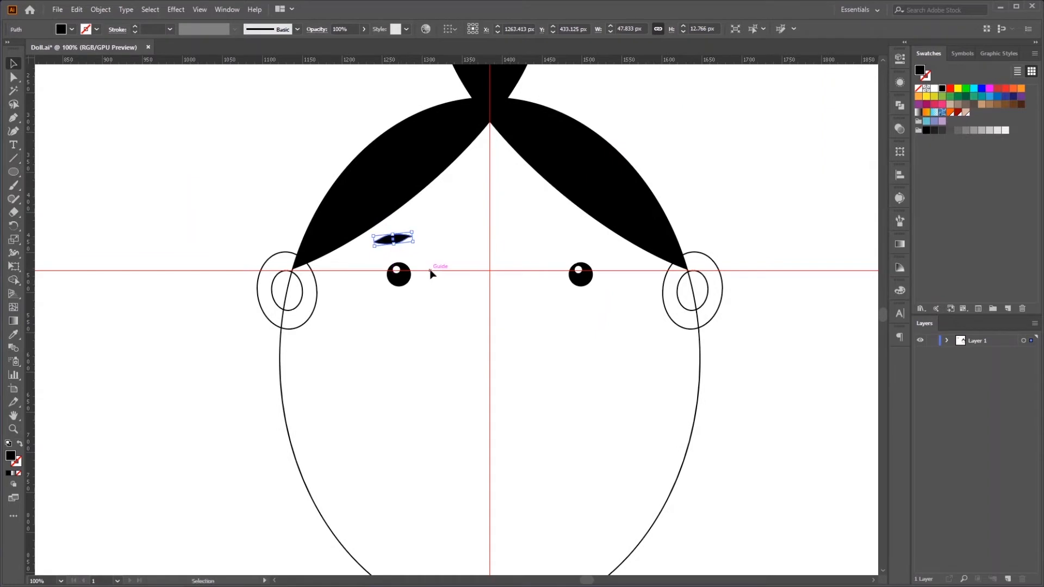
Slim the left eyebrow's shape to about 10 px high.
{"action": "left_click_drag", "start_coordinate": [430, 271], "coordinate": [559, 268]}
{"action": "left_click_drag", "start_coordinate": [524, 240], "coordinate": [507, 207]}
{"action": "left_click", "coordinate": [556, 336]}
Duplicate the eyebrow above the right eye and reflect the copy across the vertical axis.
{"action": "left_click_drag", "start_coordinate": [517, 213], "coordinate": [702, 213]}
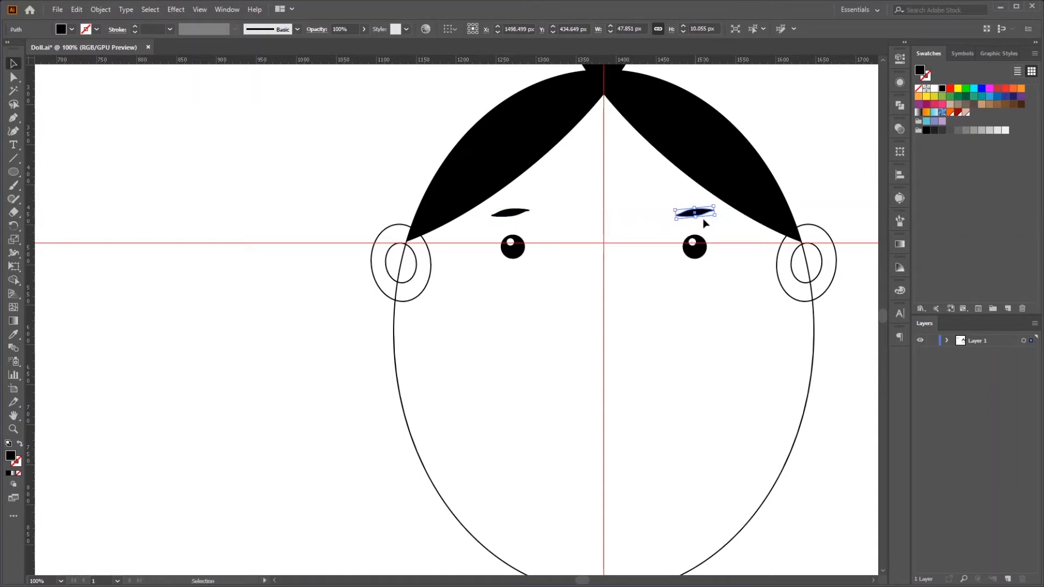
{"action": "left_click", "coordinate": [102, 8]}
{"action": "mouse_move", "coordinate": [122, 22]}
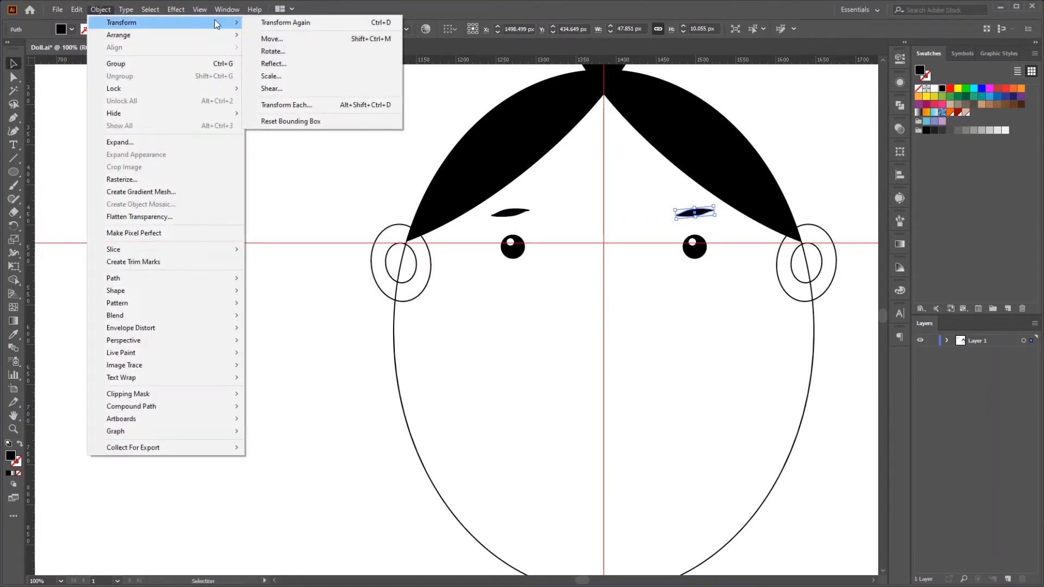
{"action": "left_click", "coordinate": [277, 64]}
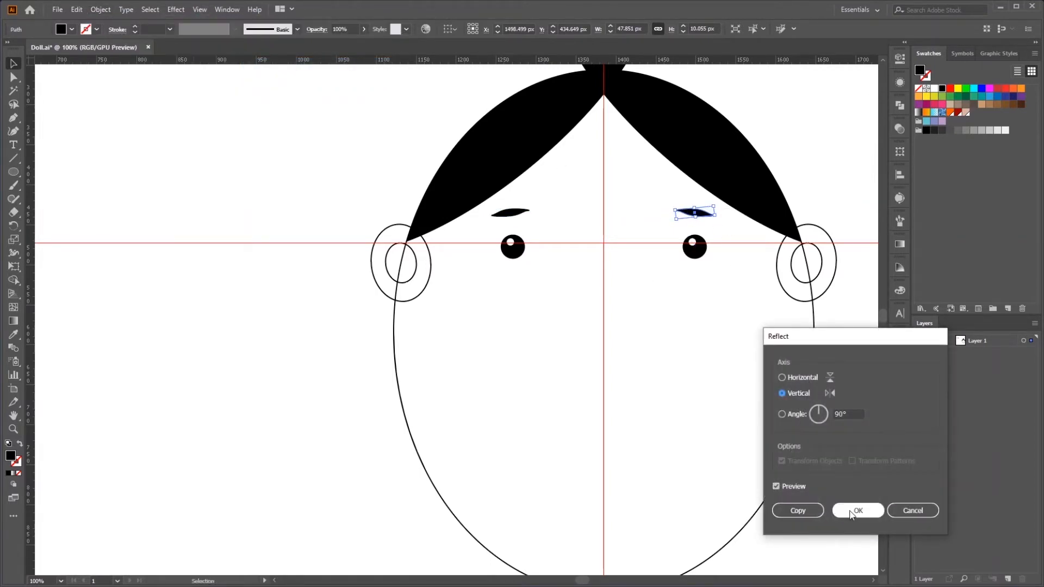
{"action": "left_click", "coordinate": [851, 512]}
{"action": "left_click", "coordinate": [725, 386]}
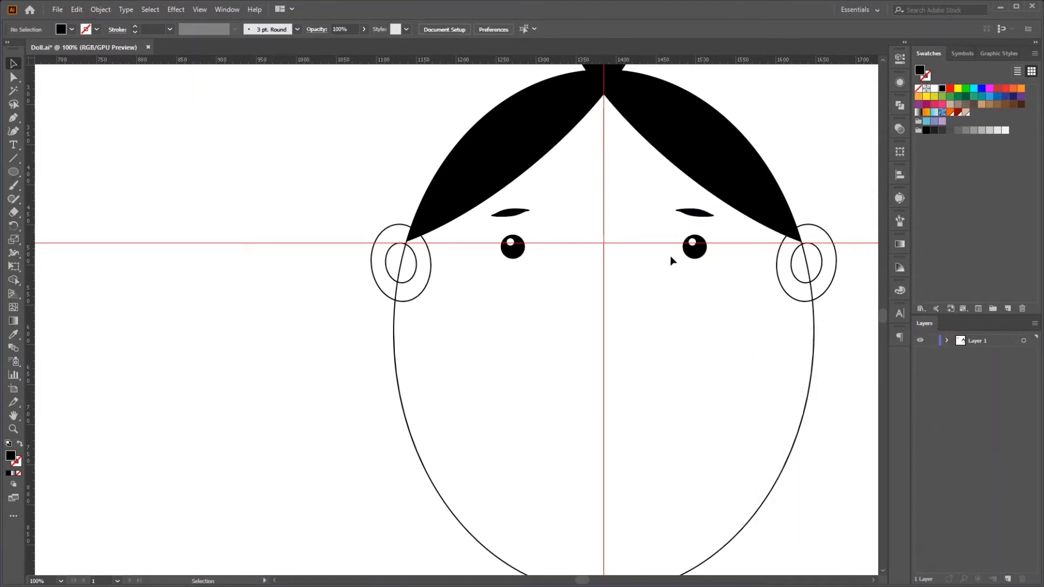
Group the two eyebrows and distribute the group with the face ellipse by horizontal centers.
{"action": "left_click", "coordinate": [695, 213]}
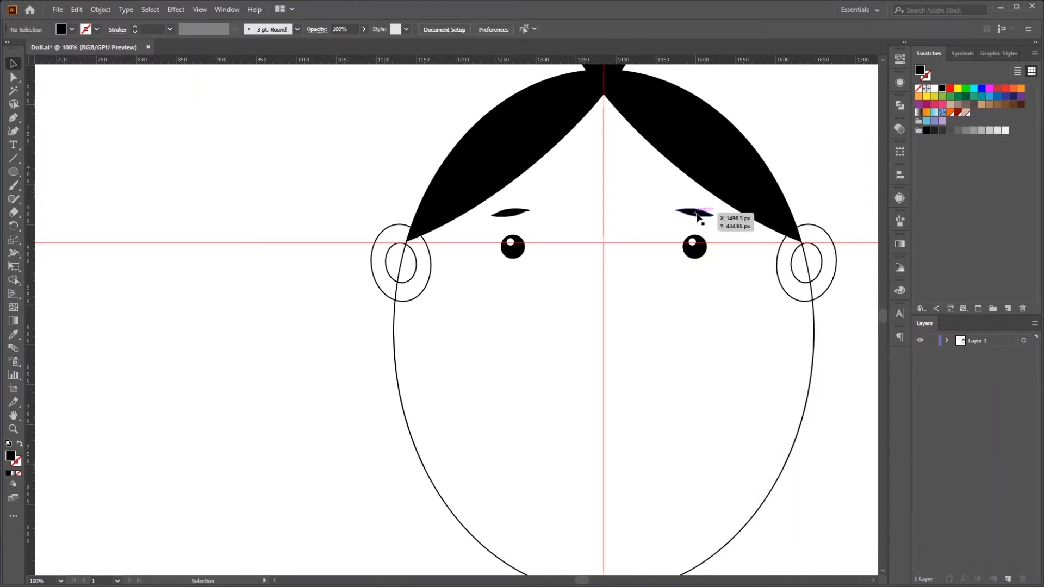
{"action": "left_click", "coordinate": [512, 213], "text": "shift"}
{"action": "key", "text": "ctrl+g"}
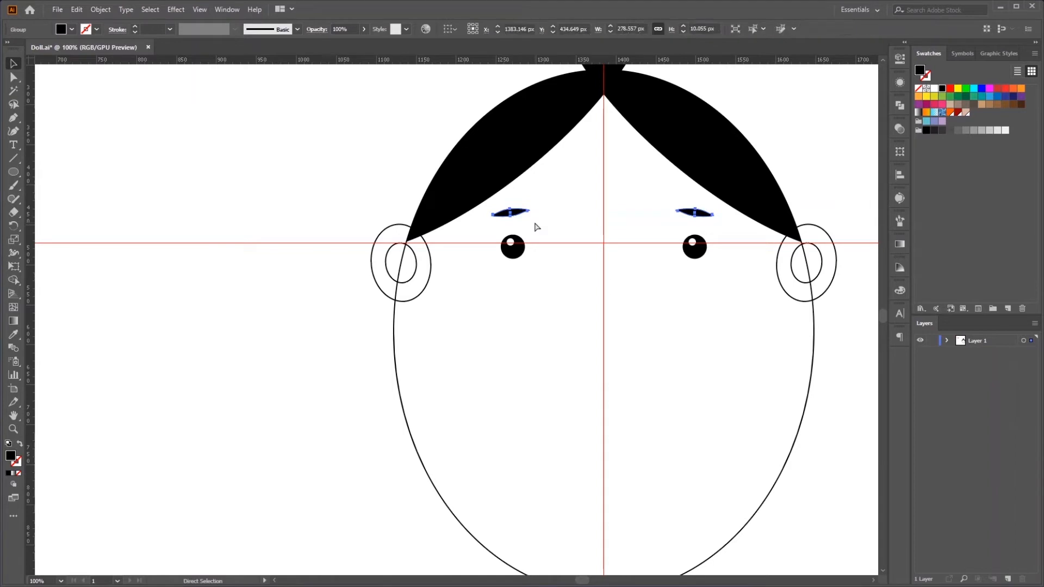
{"action": "left_click", "coordinate": [900, 176]}
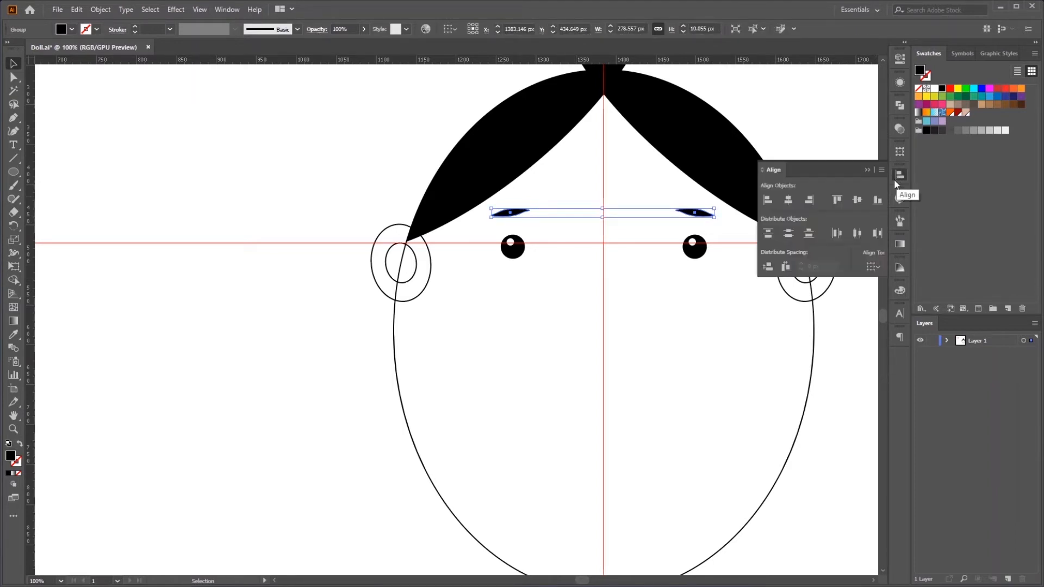
{"action": "left_click", "coordinate": [813, 357]}
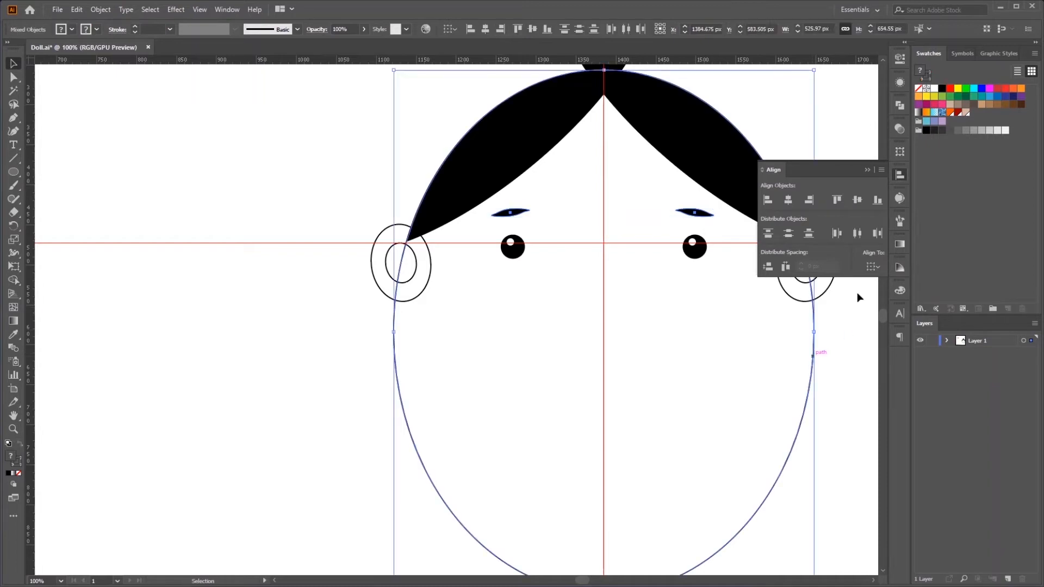
{"action": "left_click", "coordinate": [857, 233]}
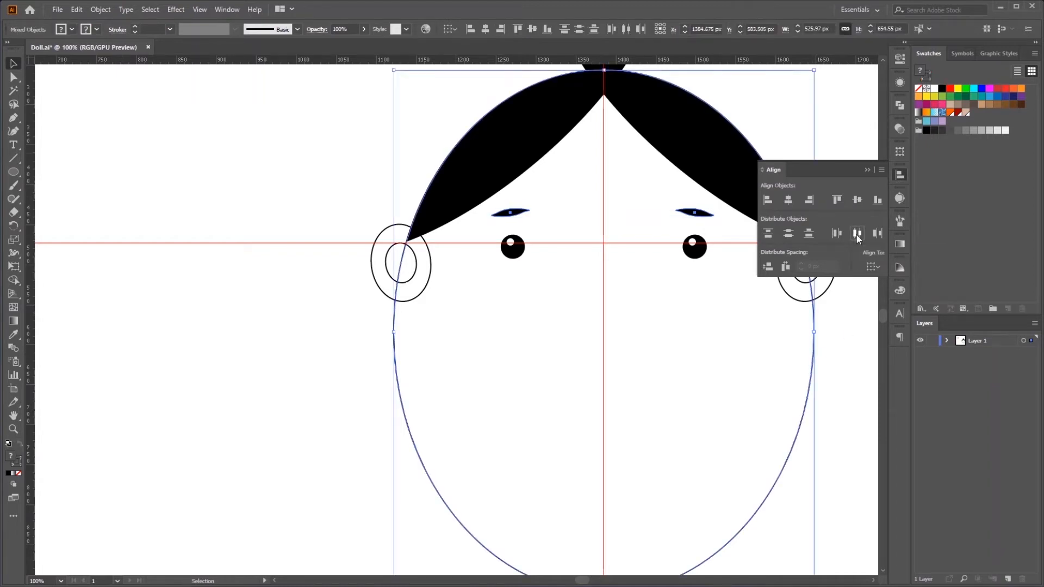
{"action": "left_click", "coordinate": [867, 170]}
{"action": "left_click", "coordinate": [734, 319]}
Draw a narrow nose ellipse about 9 × 22 px centered on the vertical guide, with a black fill and no stroke.
{"action": "scroll", "coordinate": [734, 319], "scroll_direction": "down", "scroll_amount": 1}
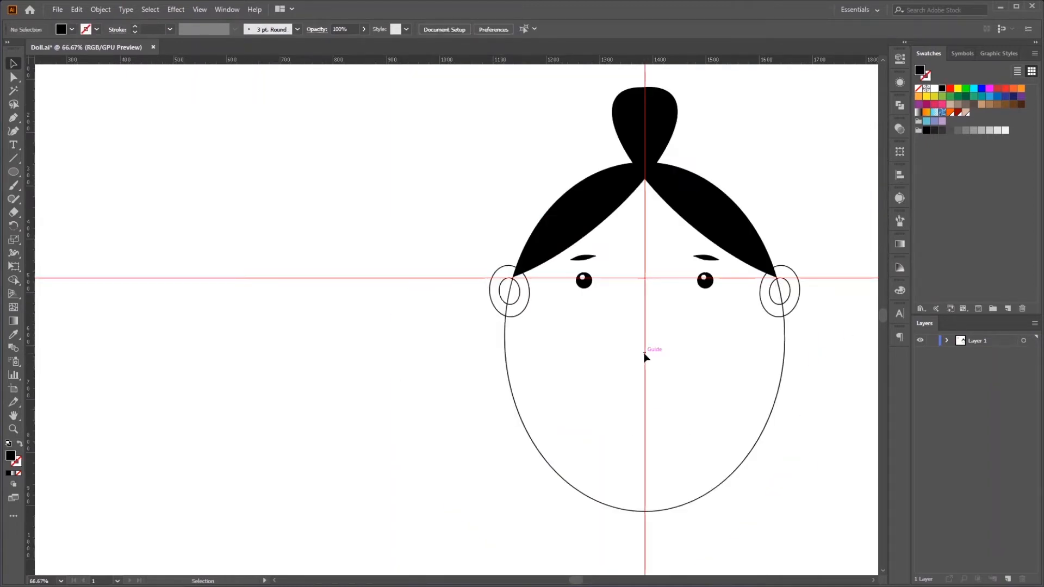
{"action": "left_click", "coordinate": [14, 172]}
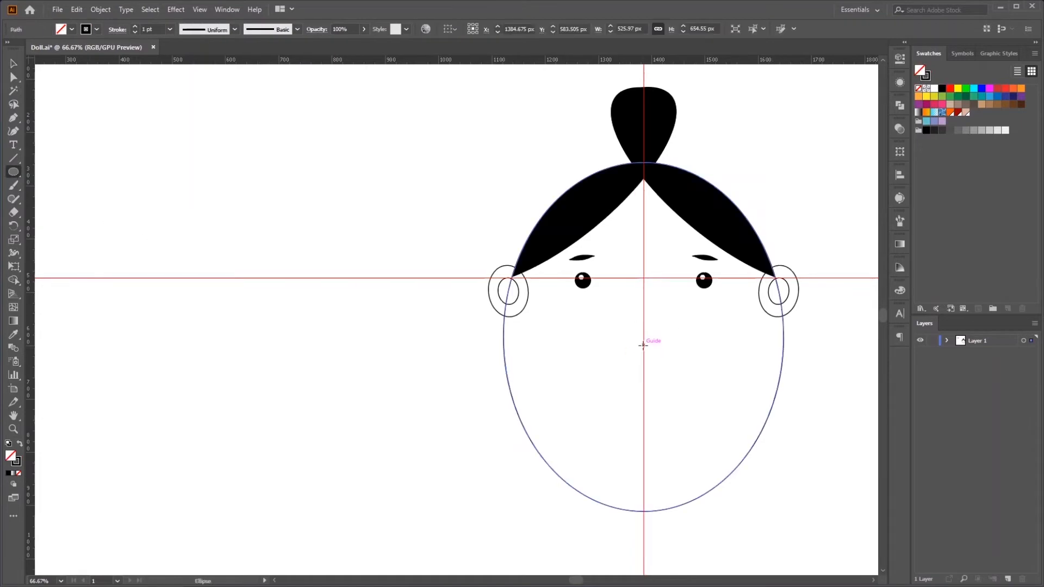
{"action": "mouse_move", "coordinate": [643, 345]}
{"action": "left_mouse_down"}
{"action": "mouse_move", "coordinate": [648, 354]}
{"action": "mouse_move", "coordinate": [637, 330]}
{"action": "left_mouse_up"}
{"action": "scroll", "coordinate": [653, 369], "scroll_direction": "up", "scroll_amount": 2}
{"action": "key", "text": "shift+x"}
{"action": "left_click", "coordinate": [690, 415], "text": "ctrl"}
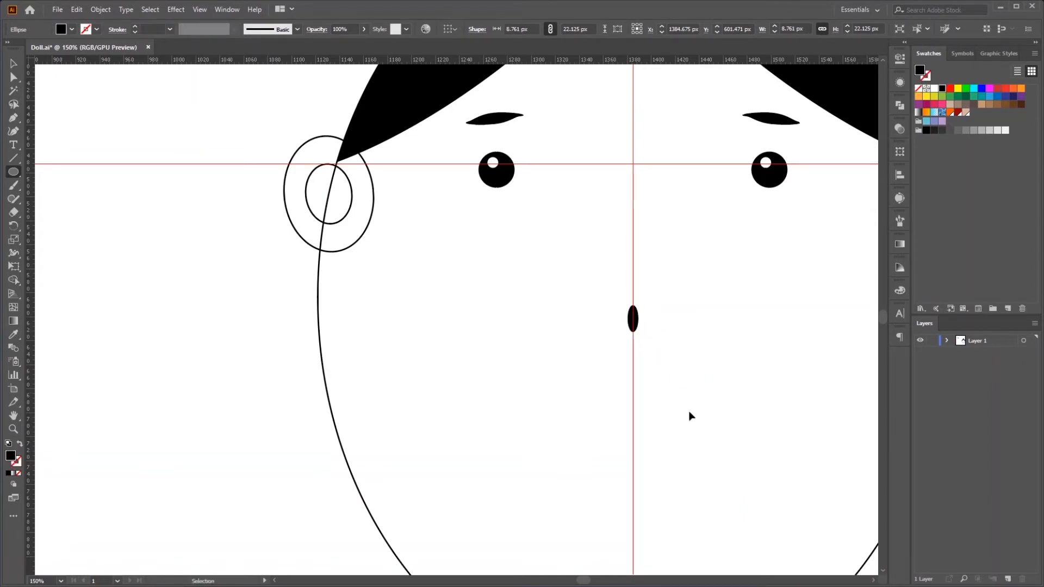
Draw a small, wide black ellipse as the mouth, centered on the vertical guide below the nose.
{"action": "scroll", "coordinate": [721, 440], "scroll_direction": "down", "scroll_amount": 2}
{"action": "scroll", "coordinate": [720, 435], "scroll_direction": "down", "scroll_amount": 2}
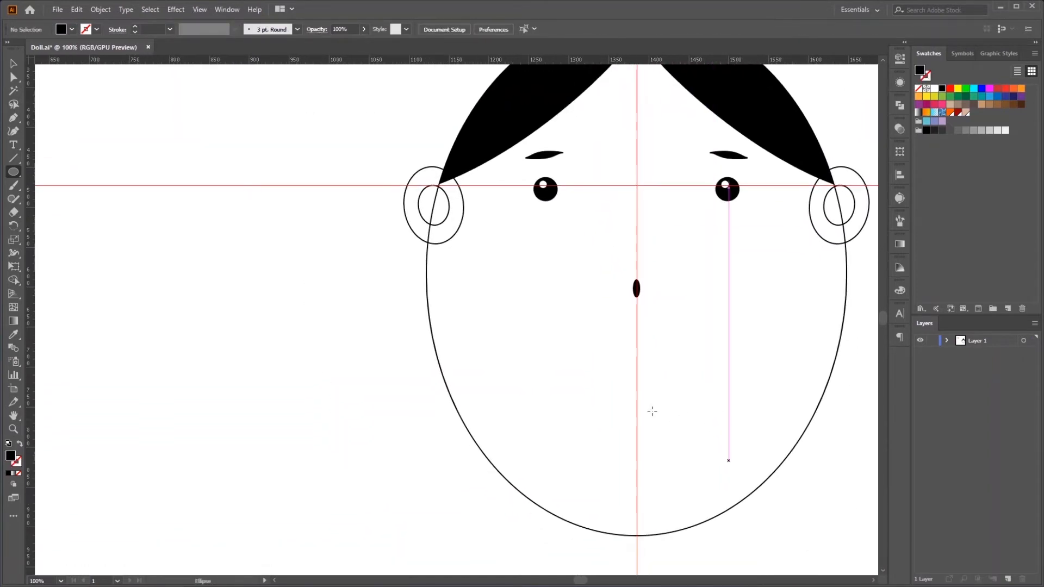
{"action": "left_click_drag", "start_coordinate": [636, 398], "coordinate": [650, 406]}
{"action": "key", "text": "ctrl+0"}
Fill the face ellipse with the first light skin-tone sample using the Eyedropper tool.
{"action": "key", "text": "v"}
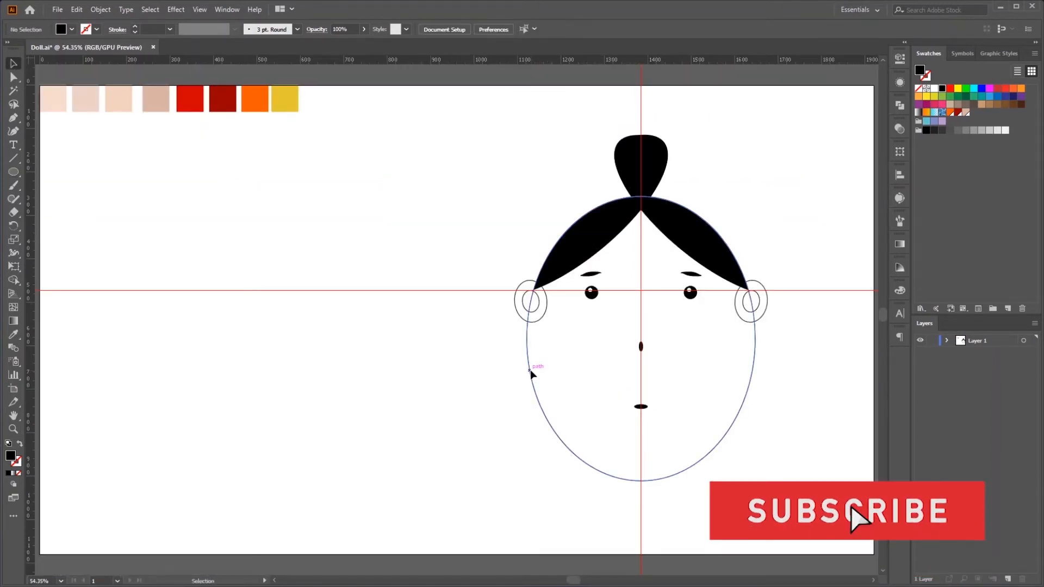
{"action": "left_click", "coordinate": [530, 372]}
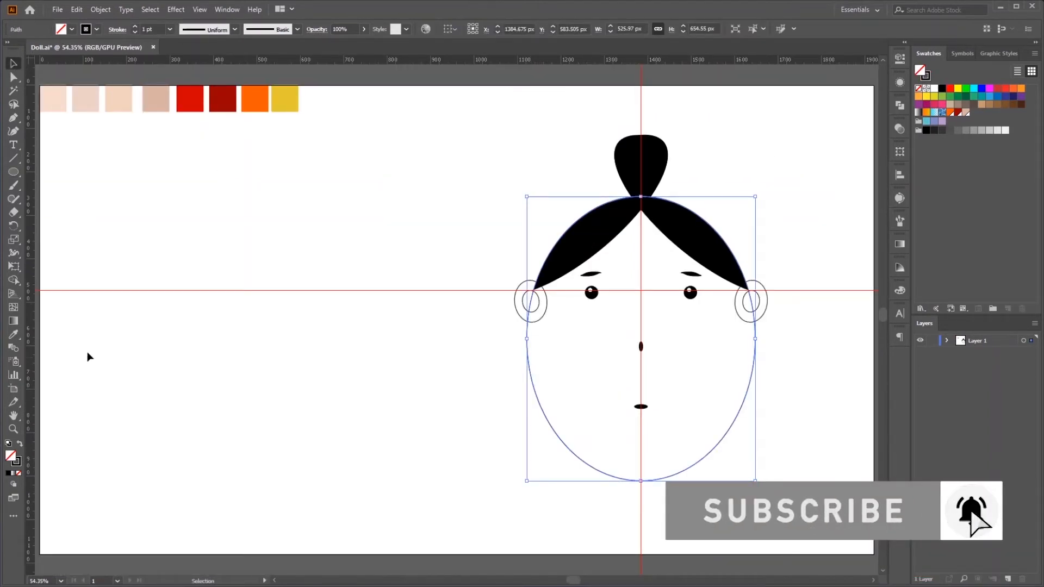
{"action": "left_click", "coordinate": [15, 337]}
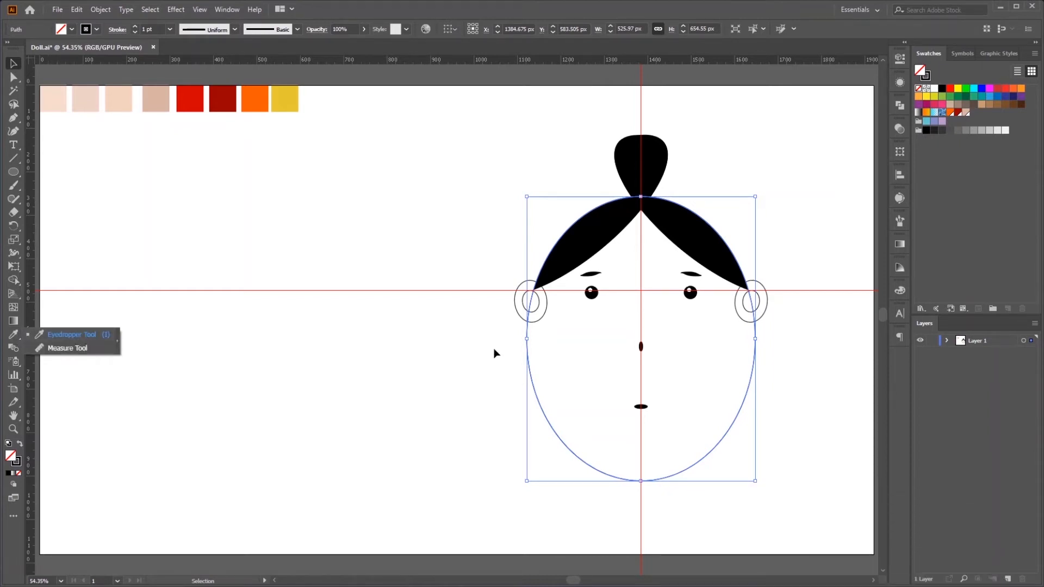
{"action": "left_click", "coordinate": [446, 344]}
{"action": "left_click", "coordinate": [528, 356]}
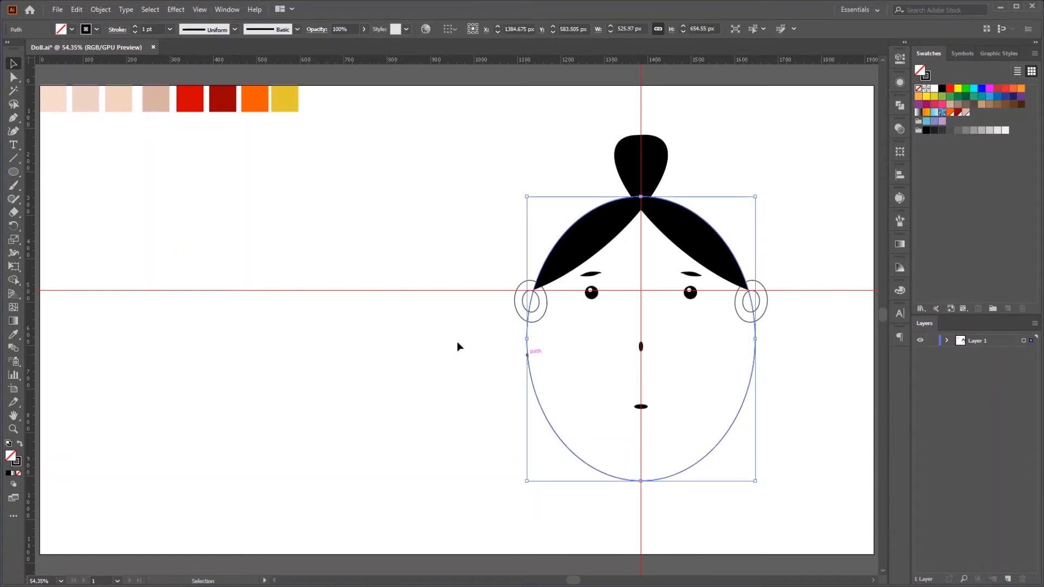
{"action": "key", "text": "i"}
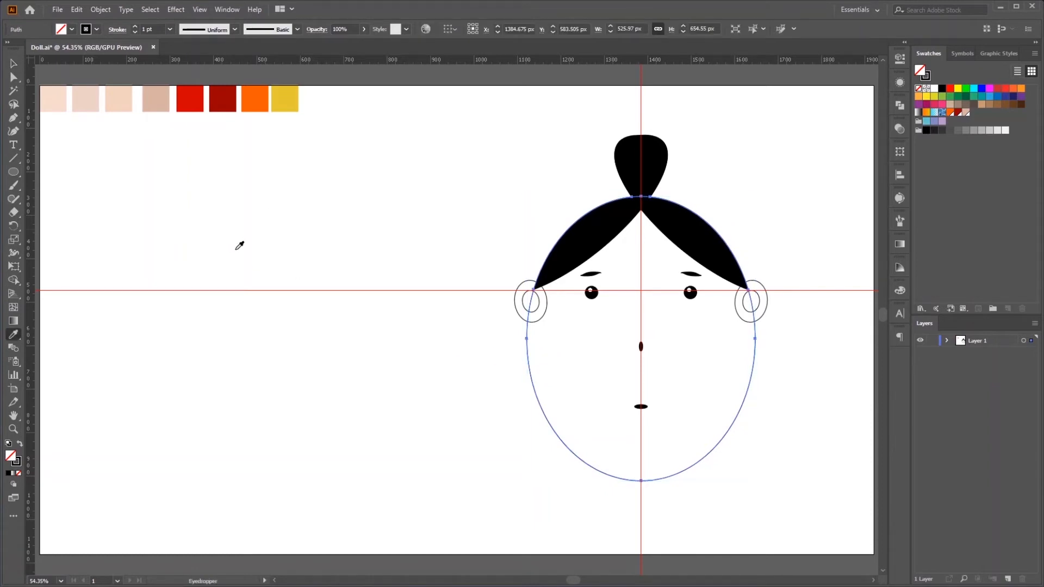
{"action": "left_click", "coordinate": [55, 102]}
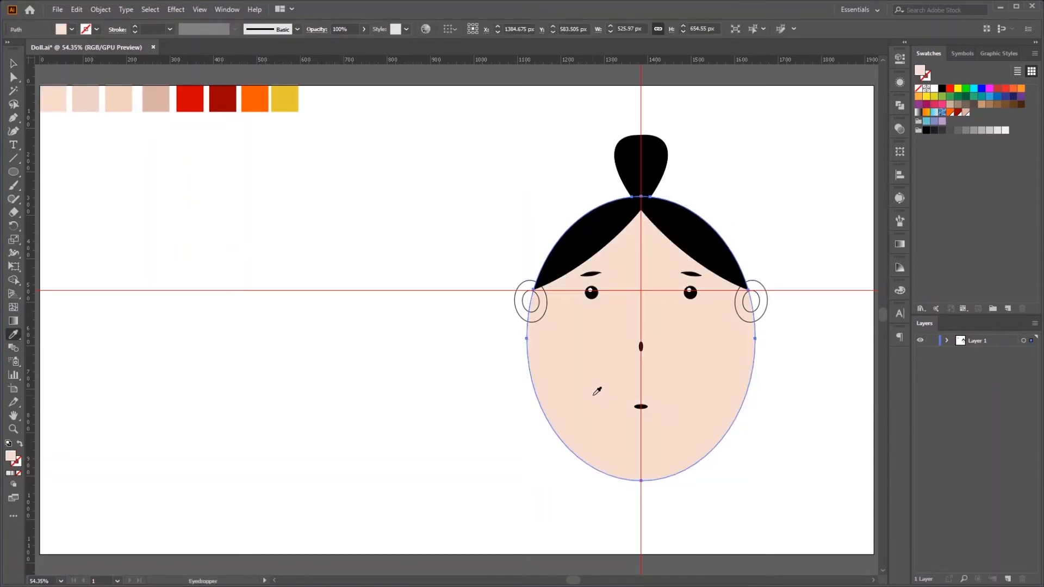
Ungroup the pair of ears, and ungroup the left ear into its separate ellipses.
{"action": "key", "text": "v"}
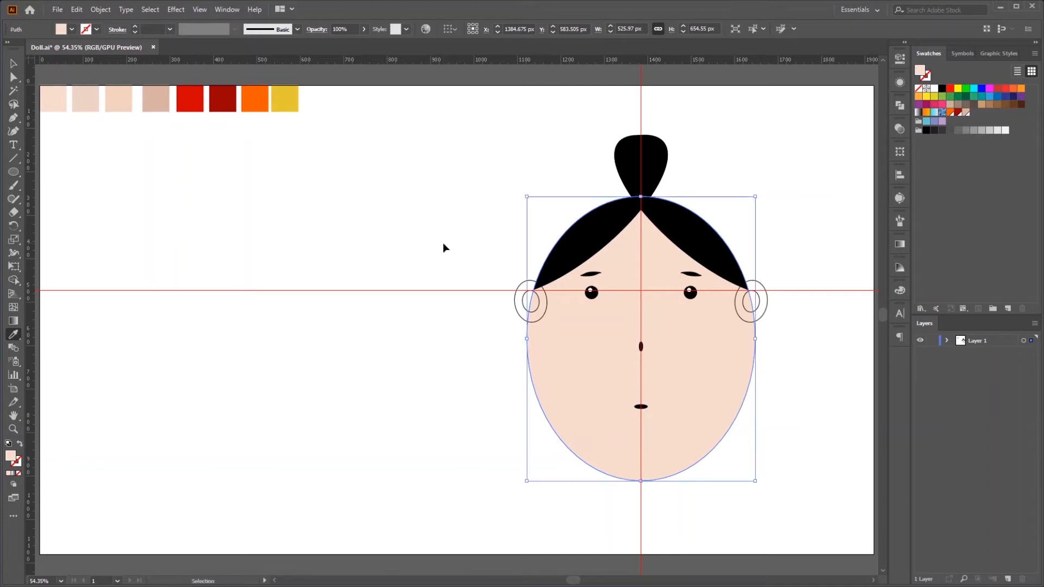
{"action": "left_click", "coordinate": [517, 313]}
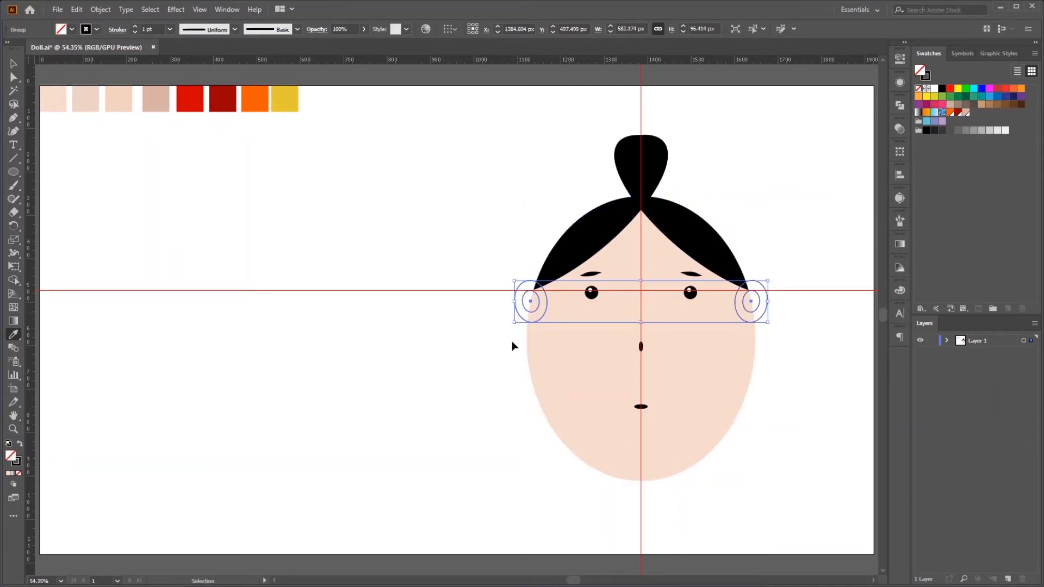
{"action": "key", "text": "i"}
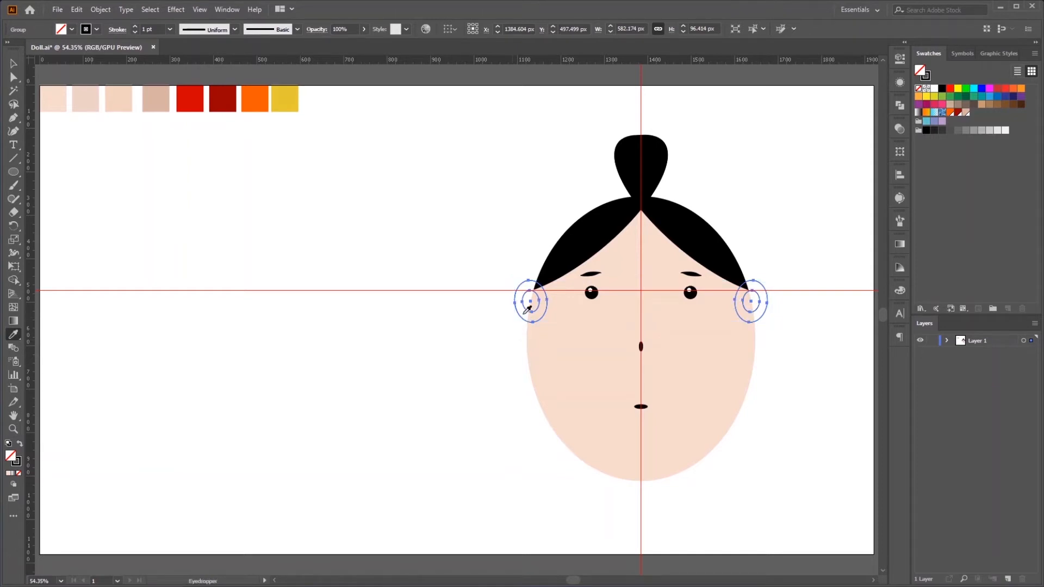
{"action": "left_click", "coordinate": [100, 10]}
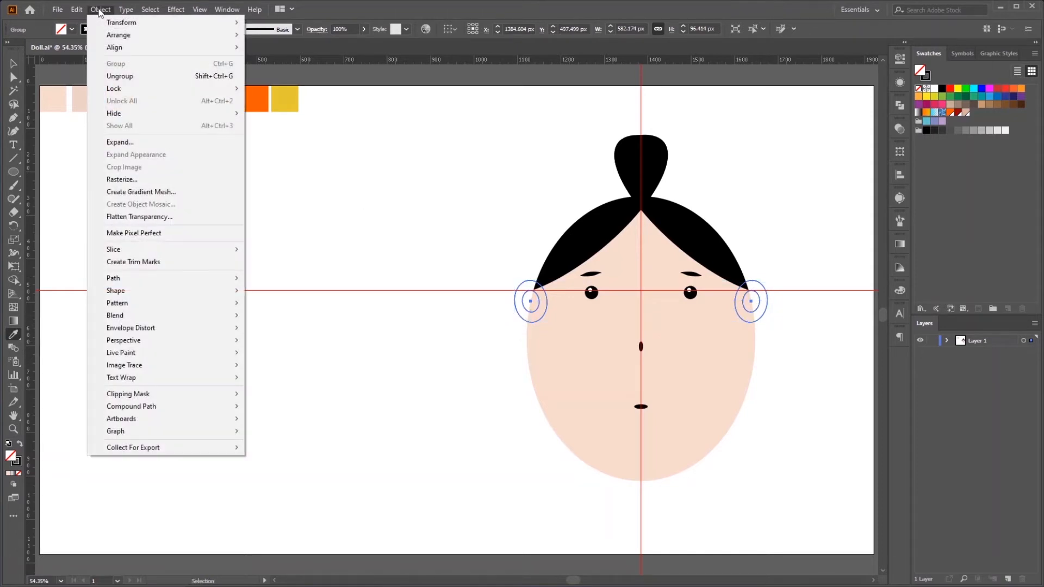
{"action": "left_click", "coordinate": [124, 75]}
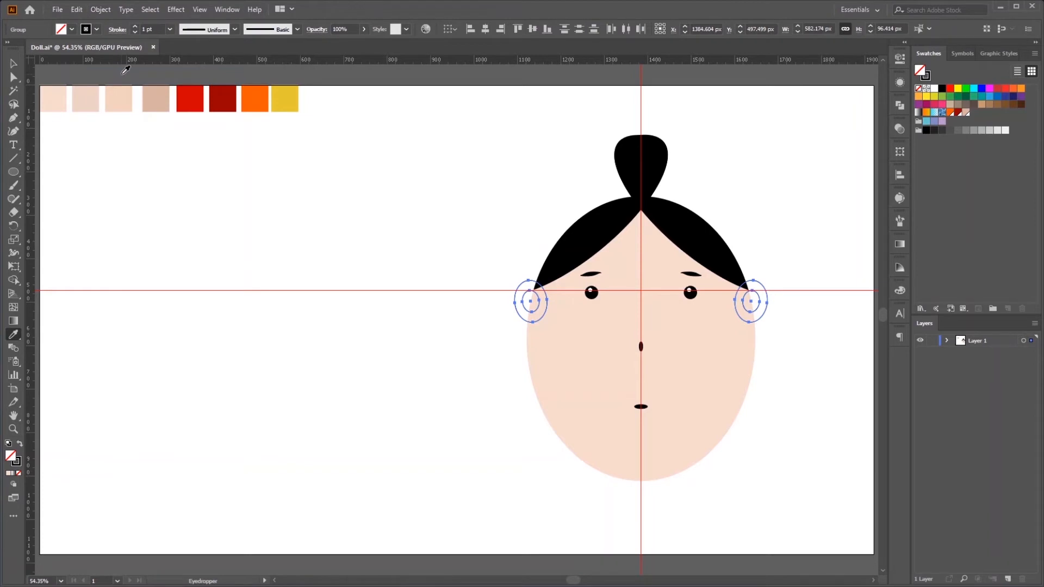
{"action": "key", "text": "v"}
{"action": "left_click", "coordinate": [511, 333]}
{"action": "left_click", "coordinate": [520, 319]}
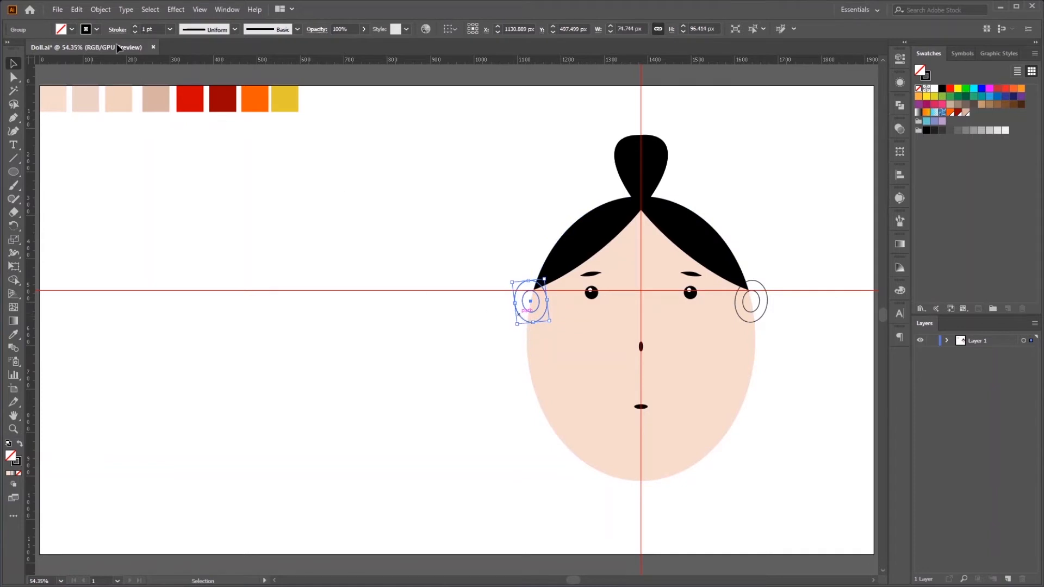
{"action": "left_click", "coordinate": [99, 10]}
{"action": "left_click", "coordinate": [126, 77]}
Fill the inner ellipses of both ears with the fourth, darker skin-tone sample using the Eyedropper tool.
{"action": "left_click", "coordinate": [530, 309]}
{"action": "left_click", "coordinate": [525, 307]}
{"action": "key", "text": "i"}
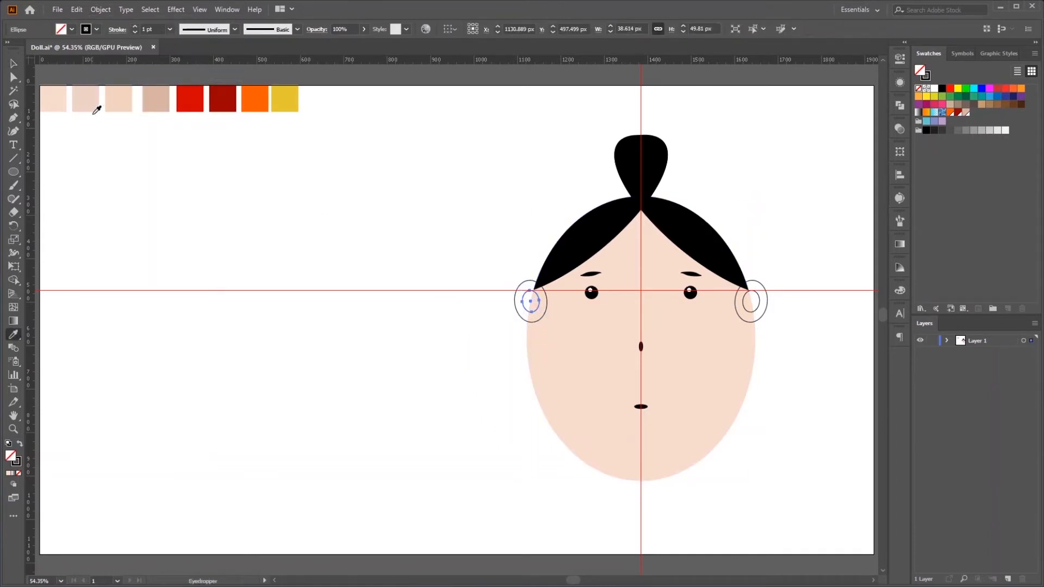
{"action": "left_click", "coordinate": [155, 98]}
{"action": "left_click", "coordinate": [758, 303], "text": "ctrl"}
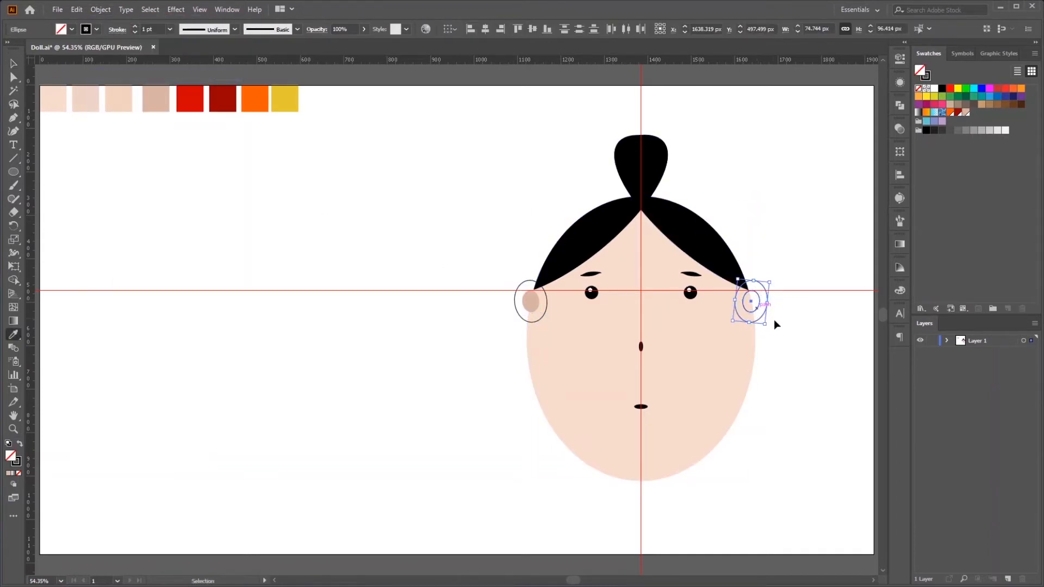
{"action": "left_click", "coordinate": [756, 309], "text": "ctrl"}
{"action": "left_click", "coordinate": [156, 99]}
Fill the outer ellipses of both ears with the third skin-tone sample and clear the selection.
{"action": "left_click", "coordinate": [767, 309], "text": "ctrl"}
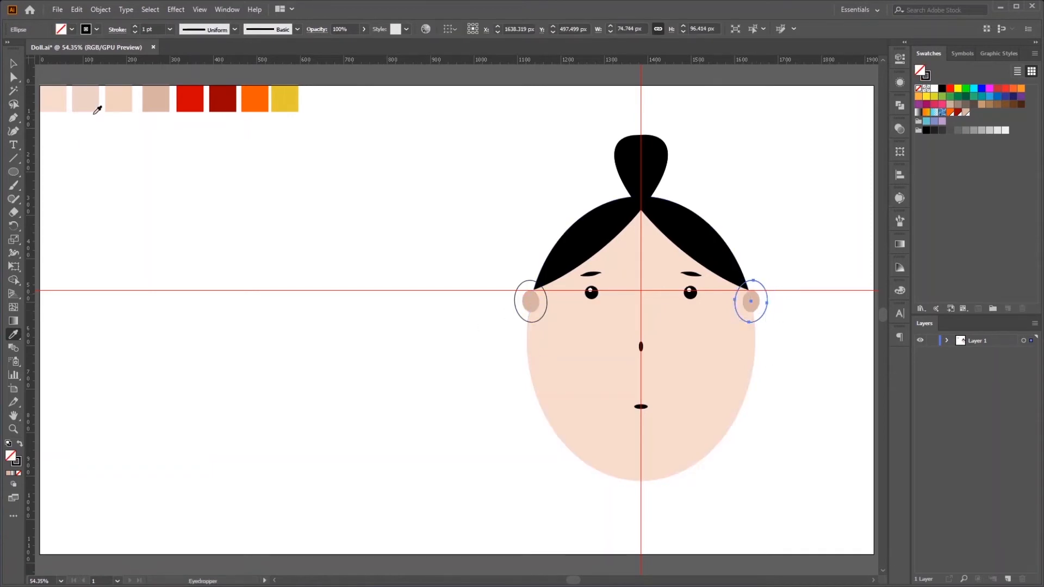
{"action": "left_click", "coordinate": [117, 100]}
{"action": "left_click", "coordinate": [515, 303], "text": "ctrl"}
{"action": "left_click", "coordinate": [128, 98]}
{"action": "key", "text": "ctrl+shift+a"}
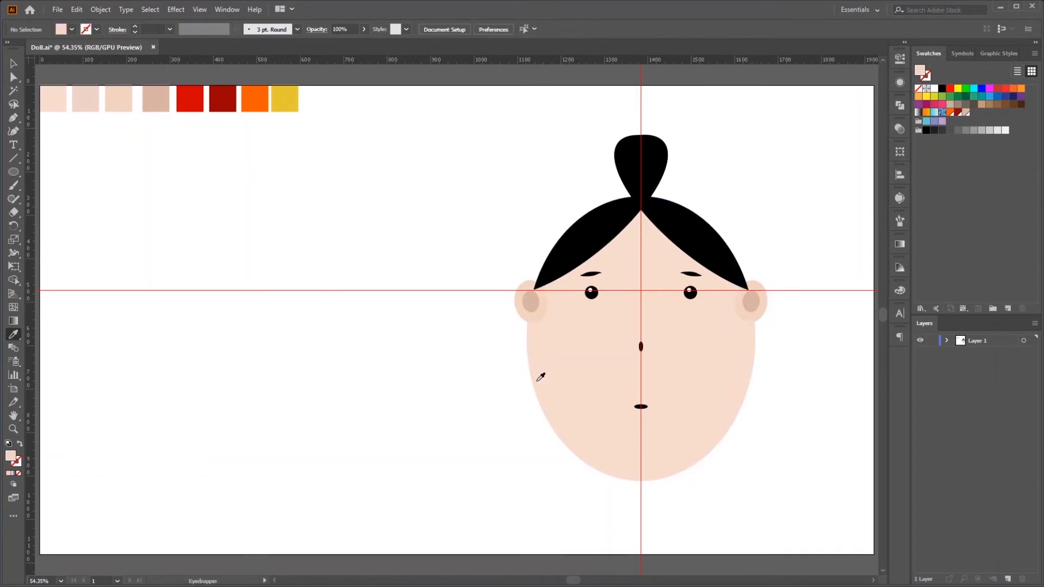
Send both ellipses of the left ear and of the right ear to the back, behind the face.
{"action": "left_click", "coordinate": [530, 303], "text": "ctrl"}
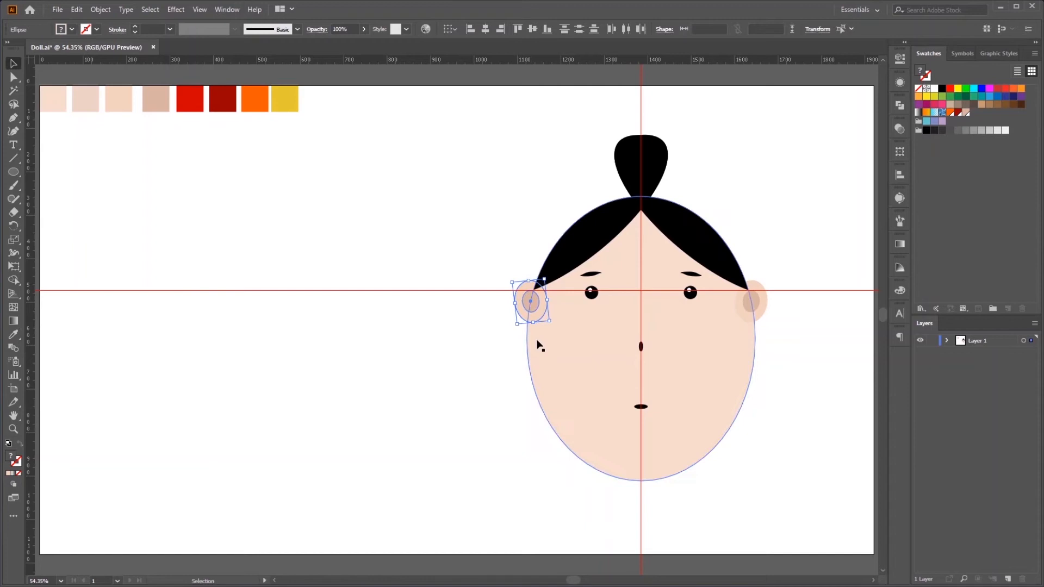
{"action": "right_click", "coordinate": [523, 315]}
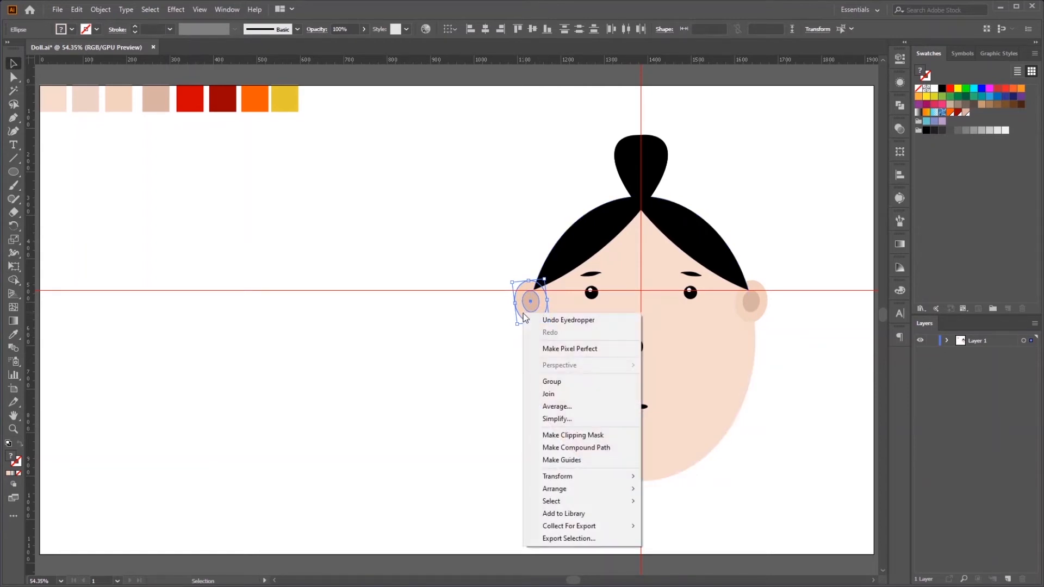
{"action": "mouse_move", "coordinate": [577, 477]}
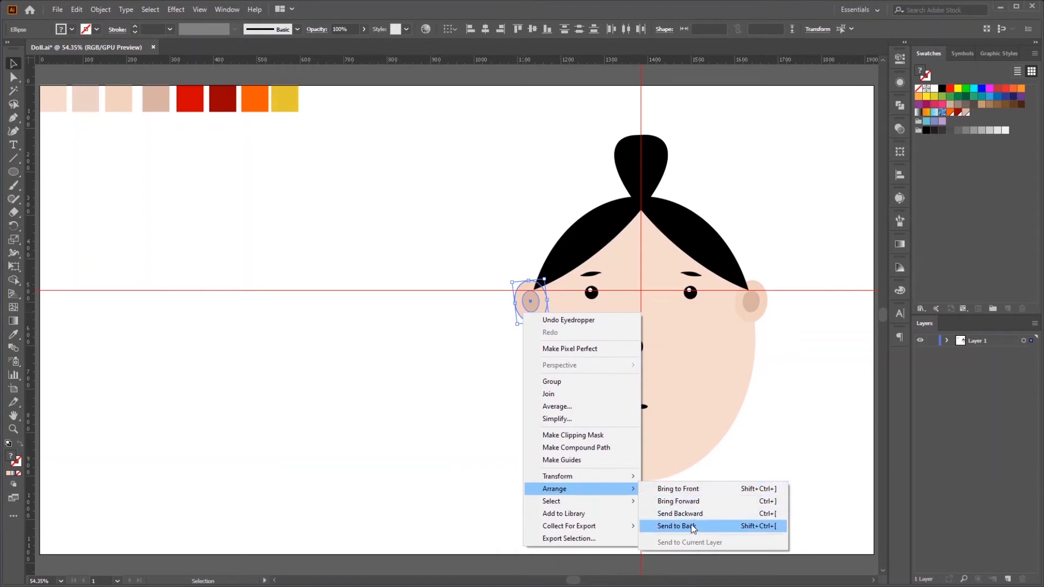
{"action": "left_click", "coordinate": [735, 532]}
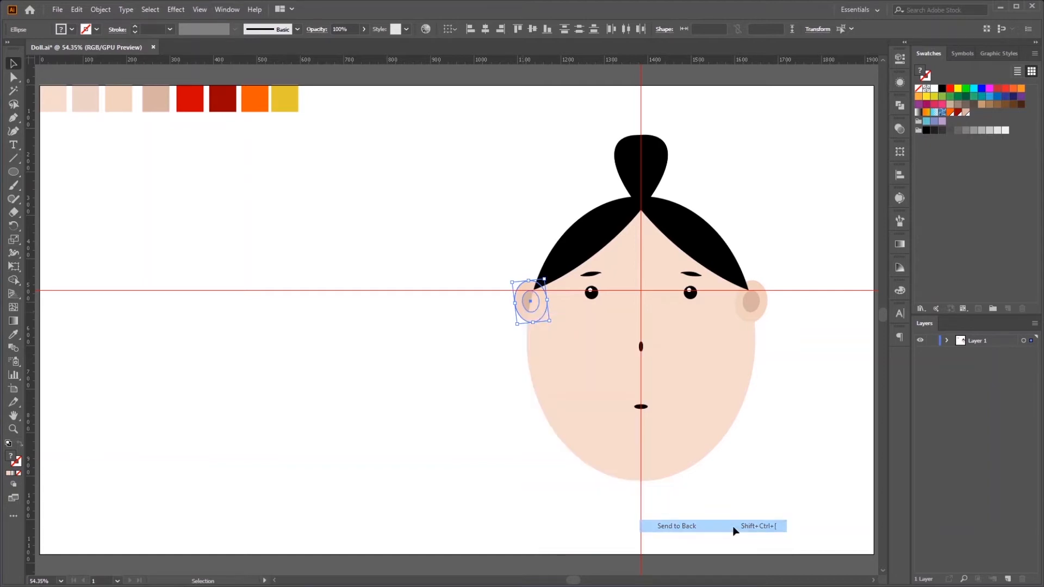
{"action": "left_click", "coordinate": [763, 330]}
{"action": "right_click", "coordinate": [757, 307]}
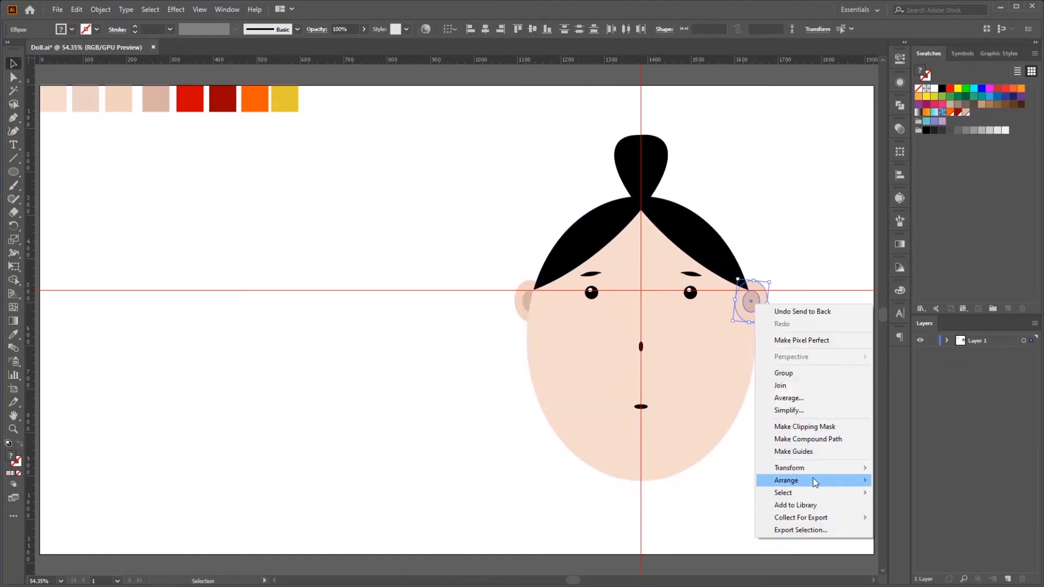
{"action": "mouse_move", "coordinate": [824, 481]}
{"action": "left_click", "coordinate": [925, 508]}
{"action": "left_click", "coordinate": [794, 403]}
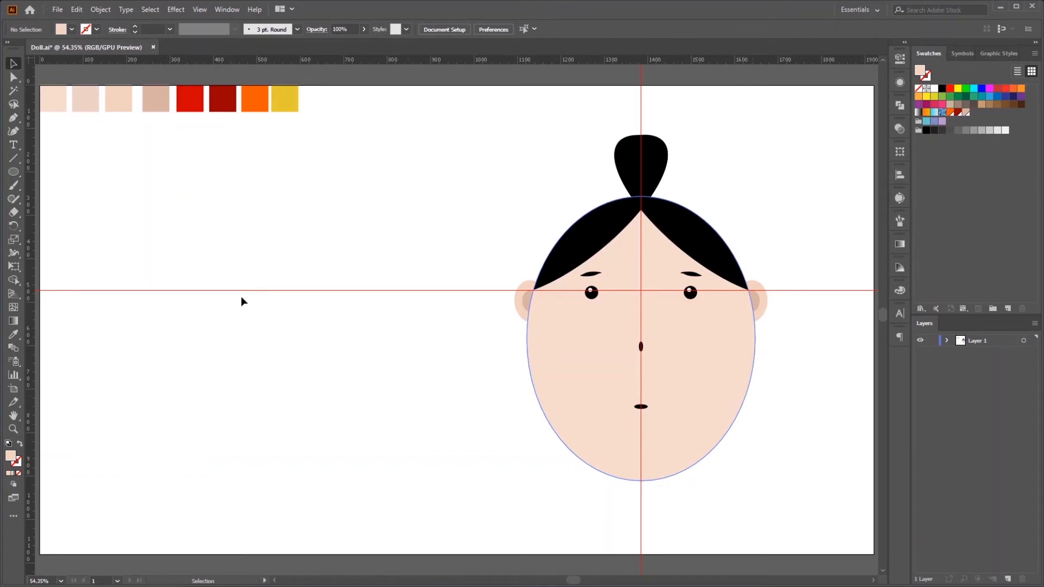
Draw a circle about 40 px wide on the left cheek and fill it with the orange sample.
{"action": "left_click", "coordinate": [18, 173]}
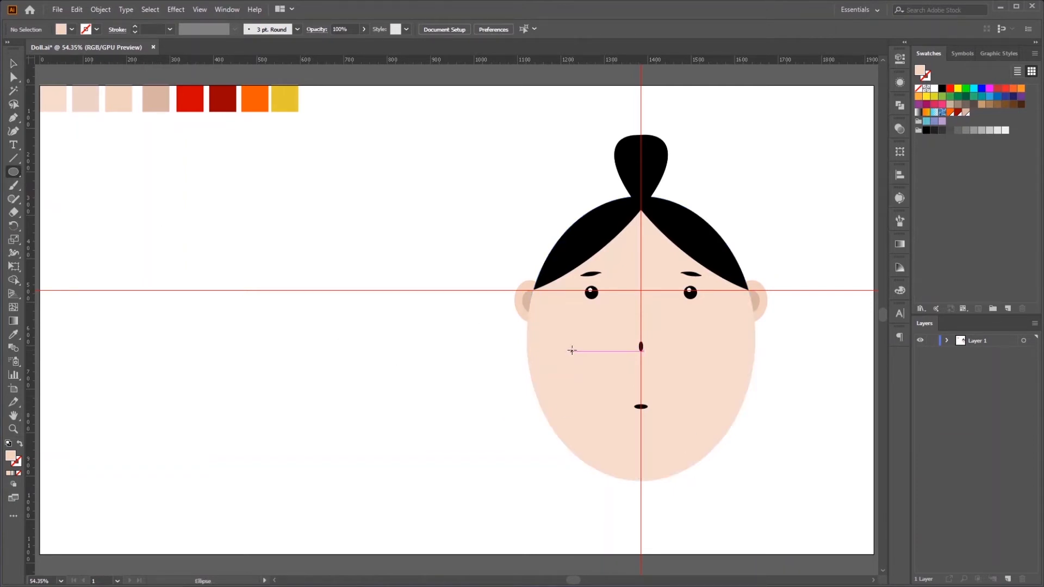
{"action": "left_click_drag", "start_coordinate": [572, 351], "coordinate": [578, 358]}
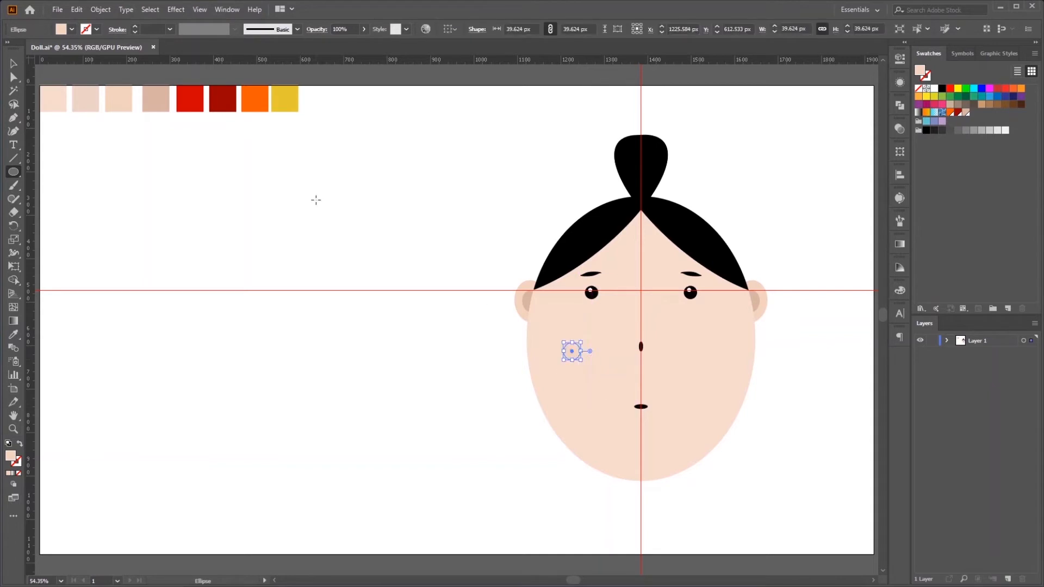
{"action": "key", "text": "i"}
{"action": "left_click", "coordinate": [262, 103]}
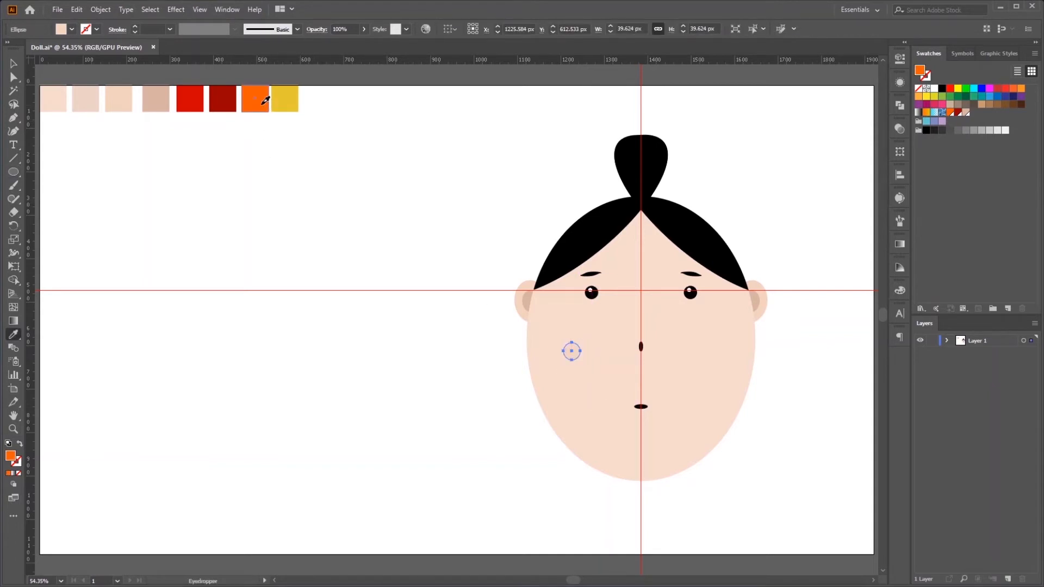
Duplicate the orange cheek circle horizontally onto the right cheek and group the two circles.
{"action": "left_click", "coordinate": [13, 64]}
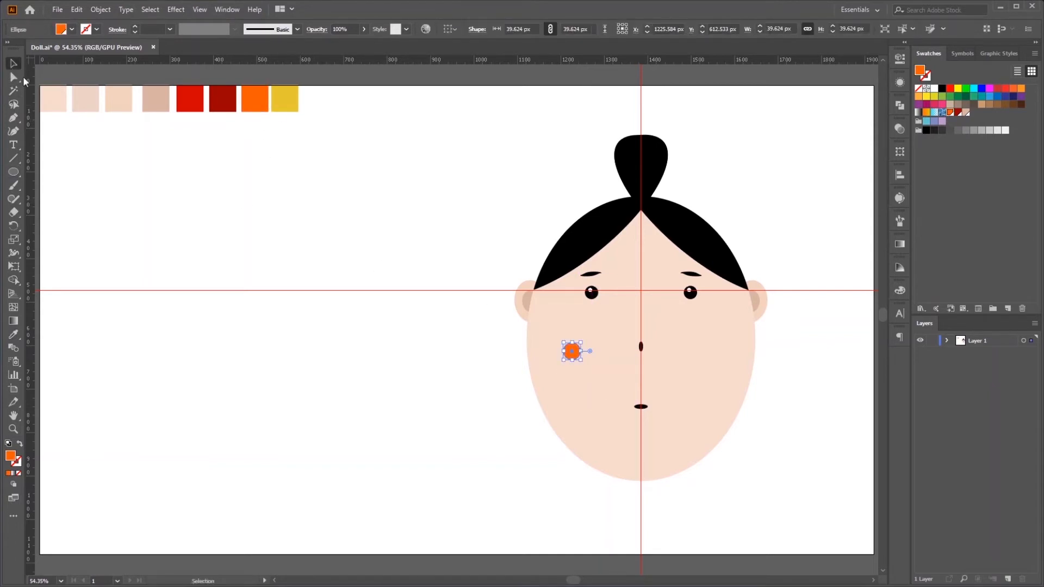
{"action": "left_click_drag", "start_coordinate": [577, 354], "coordinate": [713, 362]}
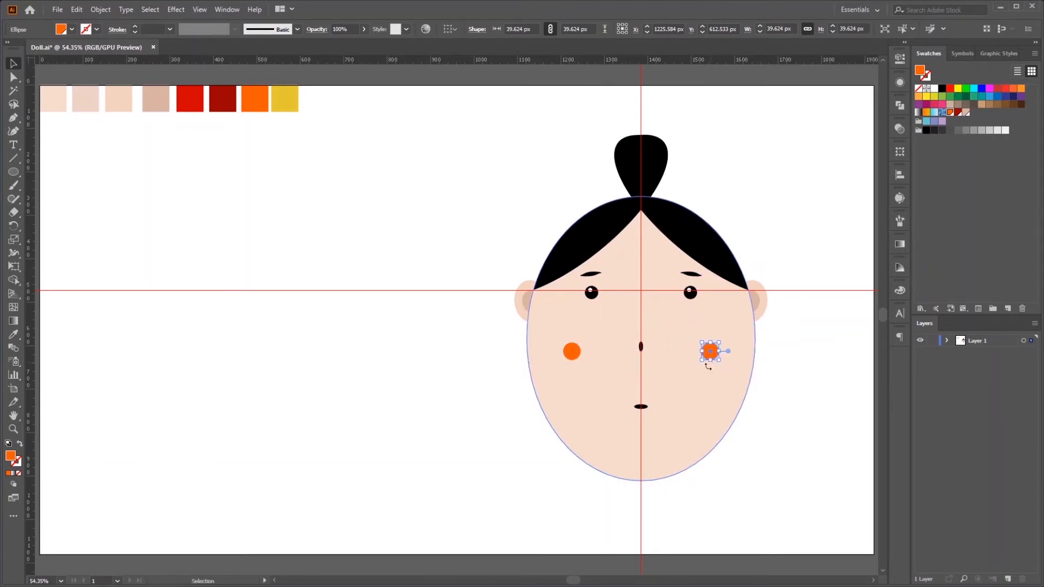
{"action": "left_click", "coordinate": [577, 355], "text": "shift"}
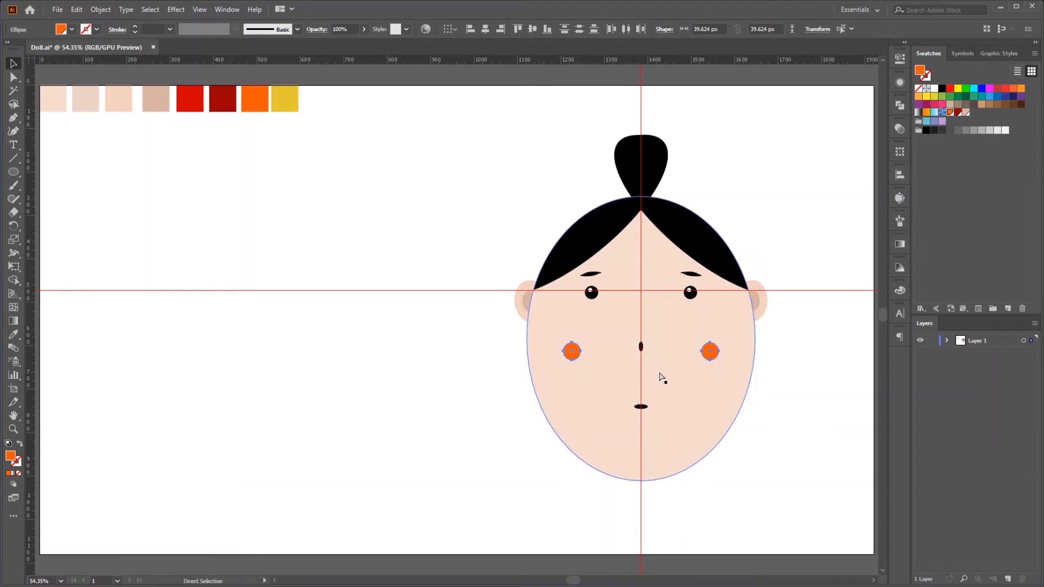
{"action": "key", "text": "ctrl+g"}
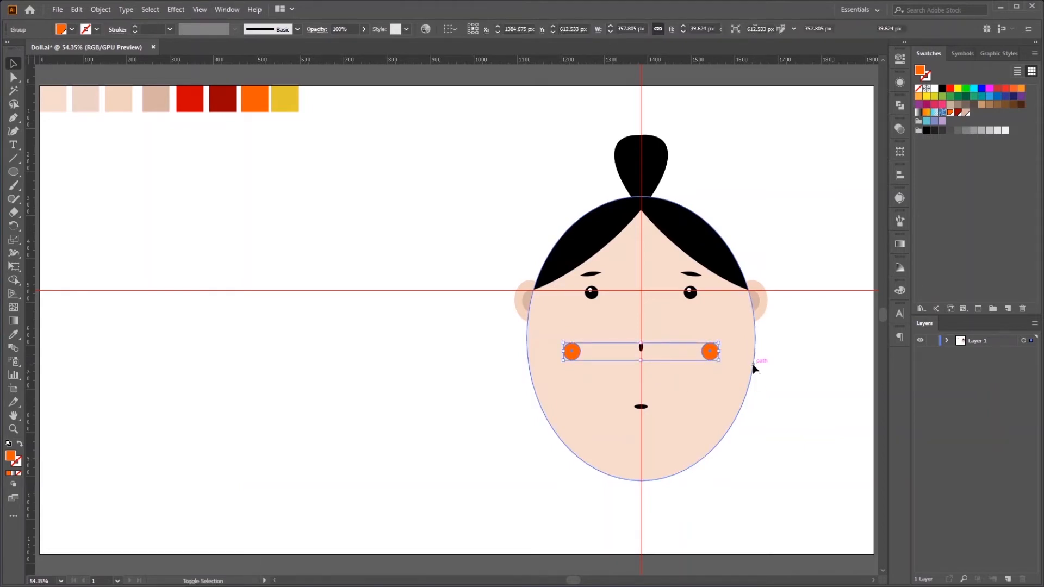
Distribute the cheek group with the face ellipse by horizontal centers and clear the selection.
{"action": "left_click", "coordinate": [753, 366], "text": "shift"}
{"action": "left_click", "coordinate": [900, 174]}
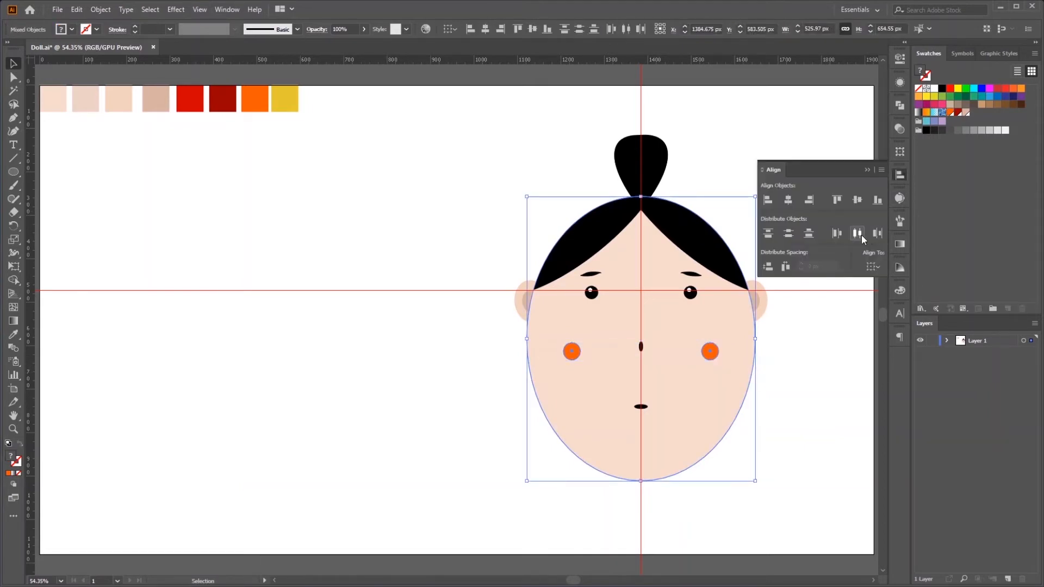
{"action": "left_click", "coordinate": [820, 368]}
{"action": "left_click", "coordinate": [868, 169]}
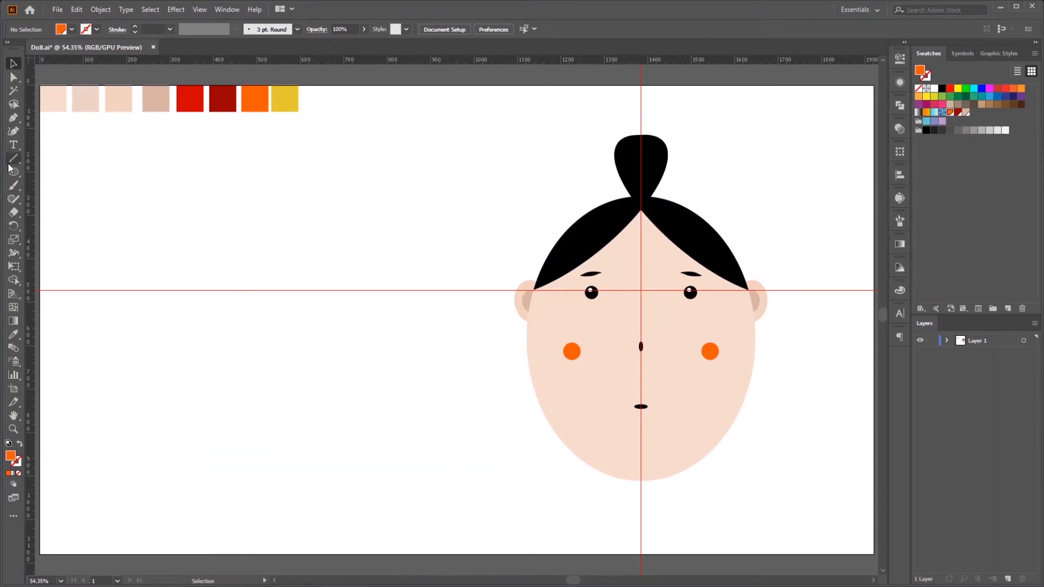
Compare the spacing between each cheek and the nose with two temporary rectangles about 135 × 28 px, and delete them.
{"action": "left_click_drag", "start_coordinate": [13, 159], "coordinate": [60, 171]}
{"action": "scroll", "coordinate": [563, 358], "scroll_direction": "up", "scroll_amount": 2}
{"action": "mouse_move", "coordinate": [595, 341]}
{"action": "left_mouse_down"}
{"action": "mouse_move", "coordinate": [703, 363]}
{"action": "mouse_move", "coordinate": [778, 356]}
{"action": "left_mouse_up"}
{"action": "key", "text": "v"}
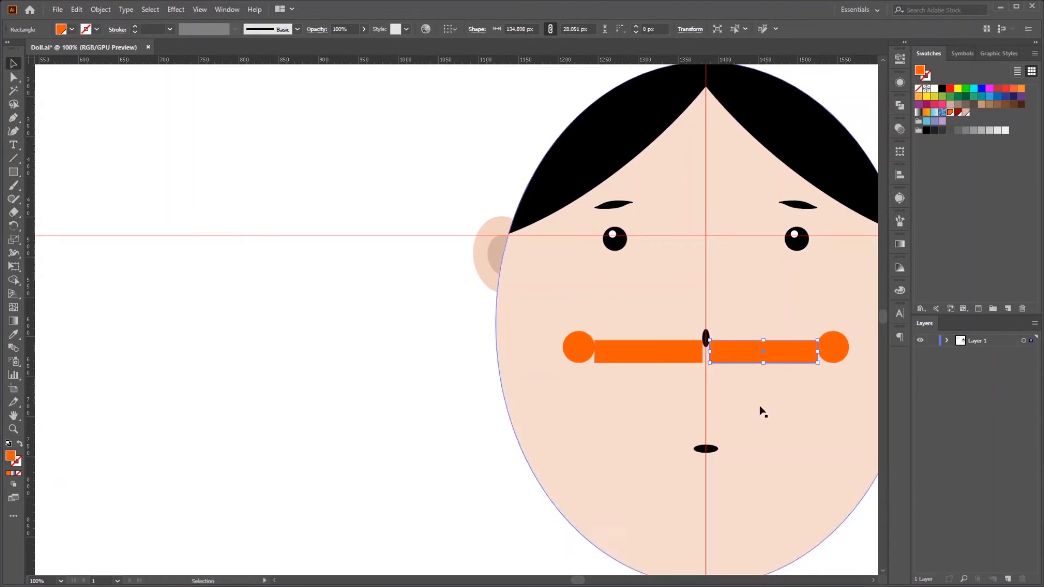
{"action": "key", "text": "Delete"}
{"action": "left_click", "coordinate": [647, 358]}
{"action": "key", "text": "Delete"}
{"action": "key", "text": "ctrl+0"}
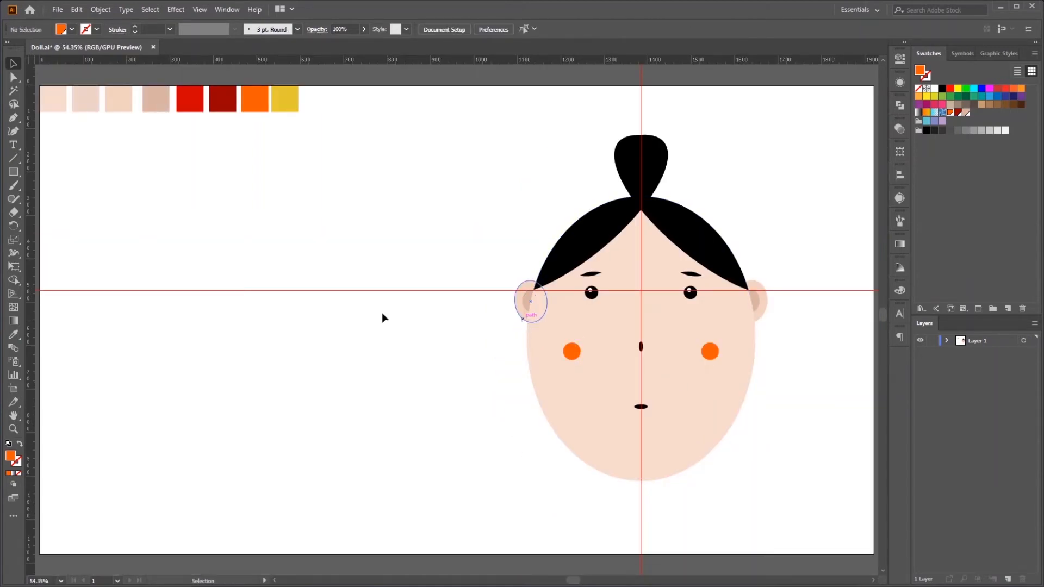
Draw a circle about 10 px wide on the left earlobe and fill it with the bright red sample.
{"action": "left_click_drag", "start_coordinate": [13, 172], "coordinate": [60, 199]}
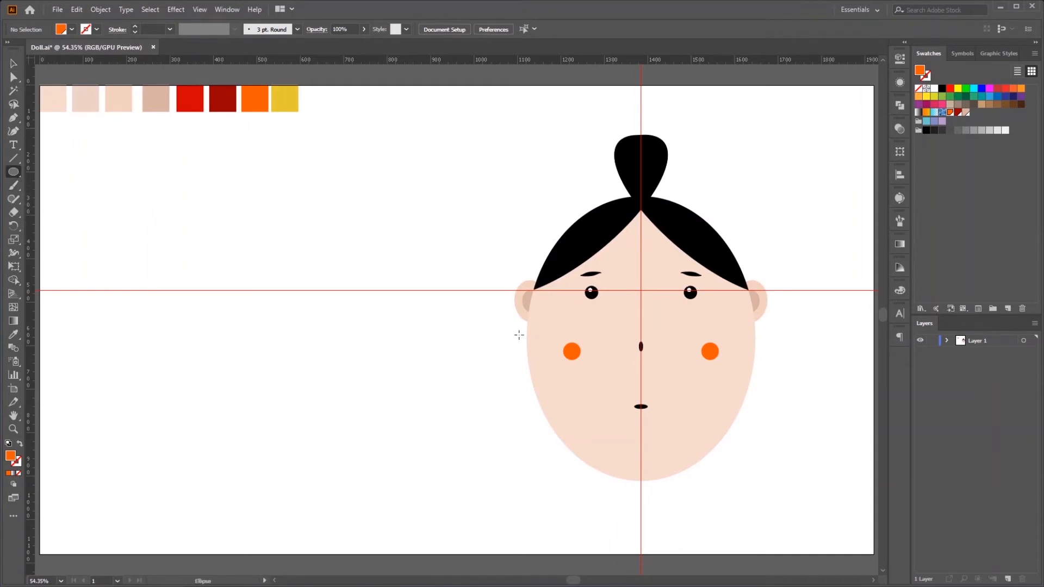
{"action": "scroll", "coordinate": [533, 355], "scroll_direction": "up", "scroll_amount": 3}
{"action": "left_click_drag", "start_coordinate": [534, 351], "coordinate": [503, 425]}
{"action": "left_click_drag", "start_coordinate": [475, 320], "coordinate": [481, 324]}
{"action": "scroll", "coordinate": [475, 343], "scroll_direction": "down", "scroll_amount": 2}
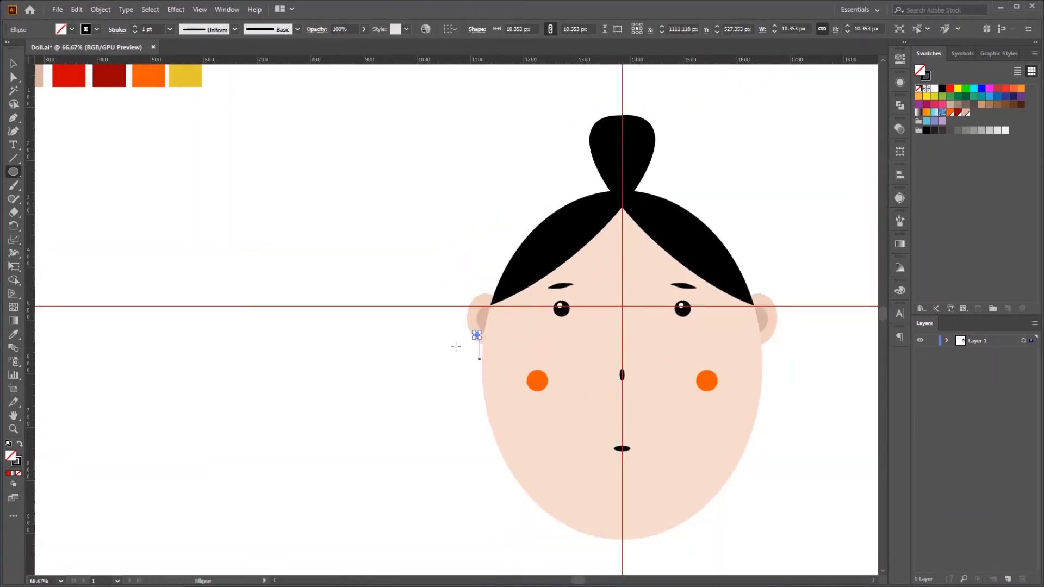
{"action": "key", "text": "i"}
{"action": "left_click", "coordinate": [76, 80]}
Duplicate the red circle downward into a hanging earring of four overlapping, progressively larger circles, about 18 × 48 px overall.
{"action": "key", "text": "l"}
{"action": "scroll", "coordinate": [457, 333], "scroll_direction": "up", "scroll_amount": 3}
{"action": "left_click_drag", "start_coordinate": [515, 398], "coordinate": [492, 374]}
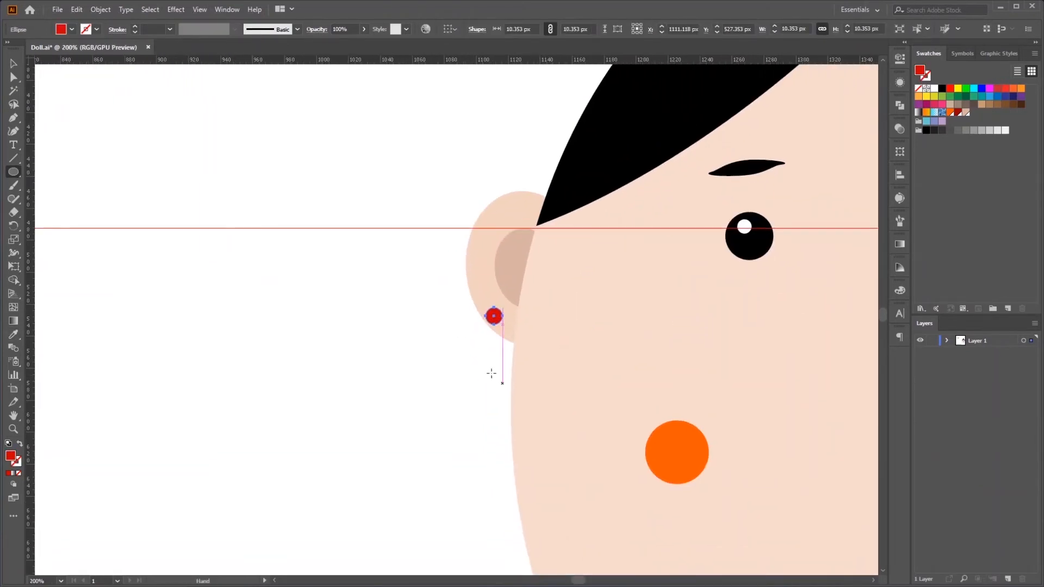
{"action": "scroll", "coordinate": [503, 351], "scroll_direction": "up", "scroll_amount": 1}
{"action": "key", "text": "v"}
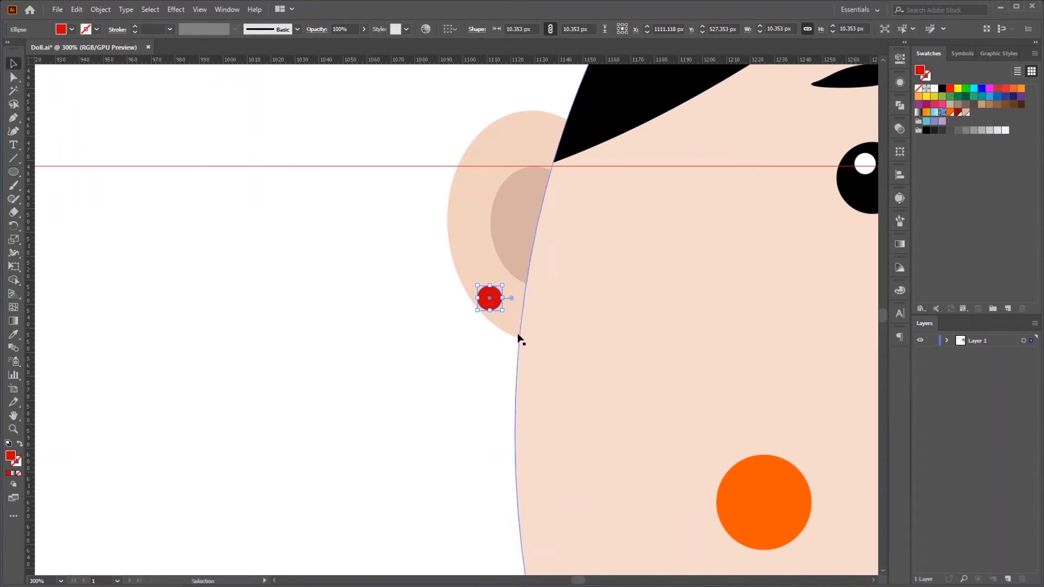
{"action": "left_click_drag", "start_coordinate": [489, 302], "coordinate": [512, 396]}
{"action": "left_click", "coordinate": [476, 447]}
{"action": "key", "text": "ctrl+equal"}
{"action": "left_click_drag", "start_coordinate": [477, 450], "coordinate": [478, 361]}
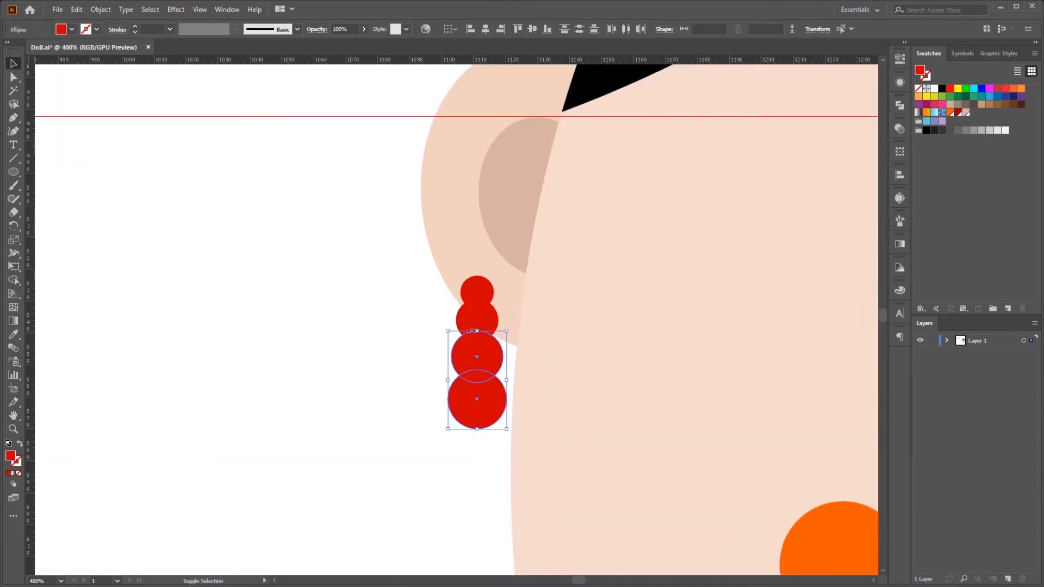
Select all four earring circles and separate their overlapping areas into individual shapes with the Shape Builder tool.
{"action": "left_click", "coordinate": [471, 297], "text": "shift"}
{"action": "left_click_drag", "start_coordinate": [13, 280], "coordinate": [54, 278]}
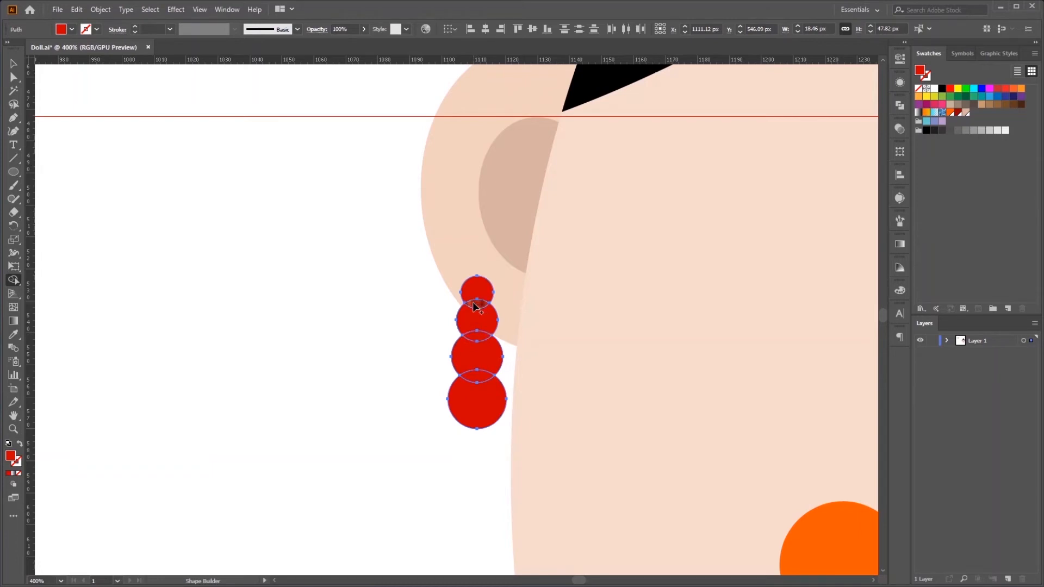
{"action": "key", "text": "ctrl+minus"}
{"action": "key", "text": "ctrl+minus"}
{"action": "key", "text": "v"}
{"action": "left_click", "coordinate": [461, 410]}
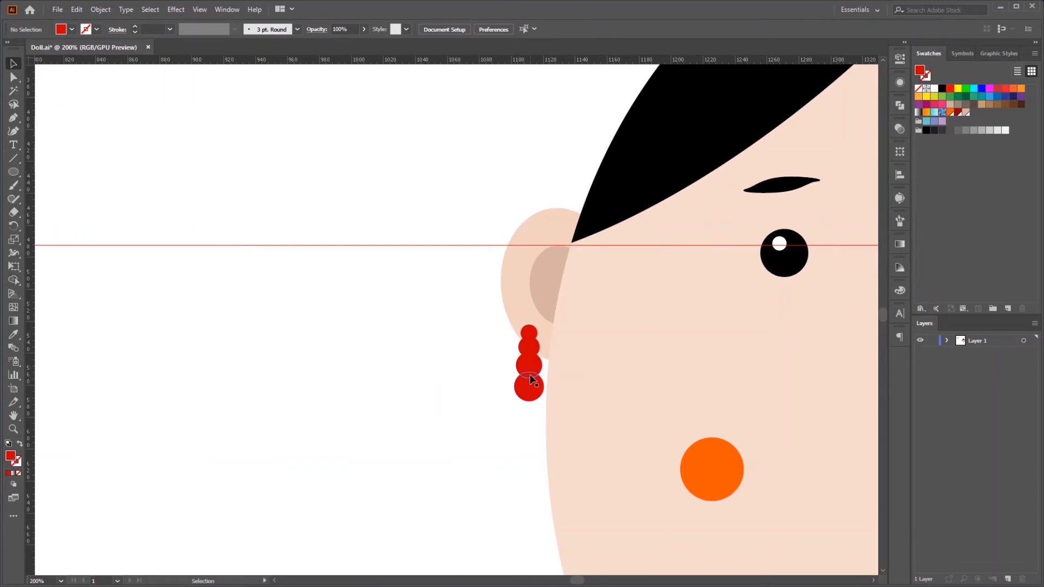
Fill the lowest overlap shape of the left earring with the dark red sample.
{"action": "left_click", "coordinate": [530, 376]}
{"action": "key", "text": "ctrl+minus"}
{"action": "key", "text": "ctrl+minus"}
{"action": "key", "text": "ctrl+minus"}
{"action": "key", "text": "i"}
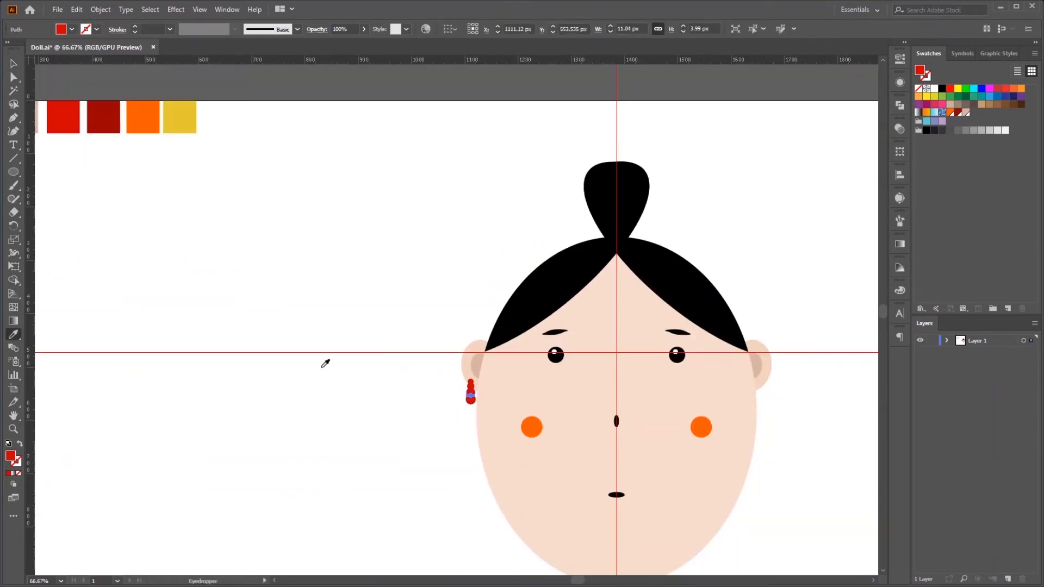
{"action": "left_click", "coordinate": [111, 120]}
{"action": "key", "text": "ctrl+plus"}
{"action": "key", "text": "ctrl+plus"}
{"action": "key", "text": "ctrl+plus"}
{"action": "key", "text": "ctrl+plus"}
{"action": "key", "text": "ctrl+plus"}
{"action": "key", "text": "ctrl+plus"}
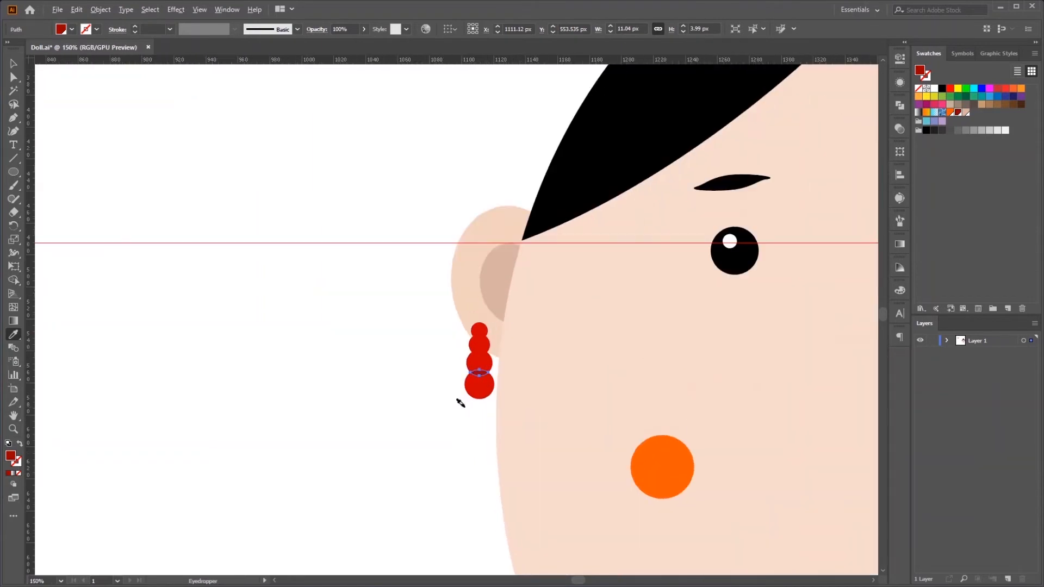
Copy the dark red fill onto the two remaining overlap shapes of the left earring.
{"action": "left_click", "coordinate": [497, 314], "text": "ctrl"}
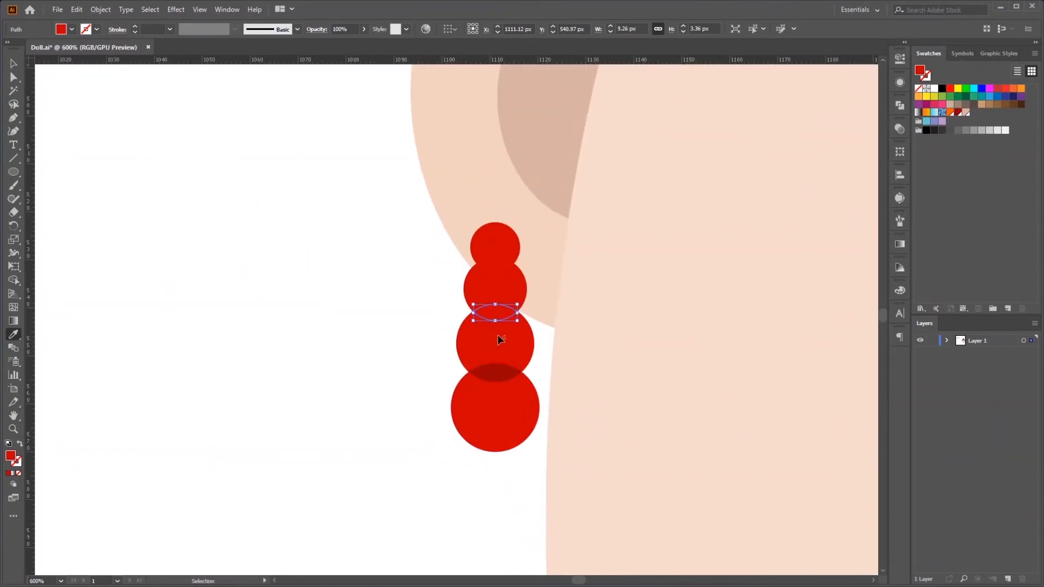
{"action": "left_click", "coordinate": [501, 370]}
{"action": "left_click", "coordinate": [493, 267], "text": "ctrl"}
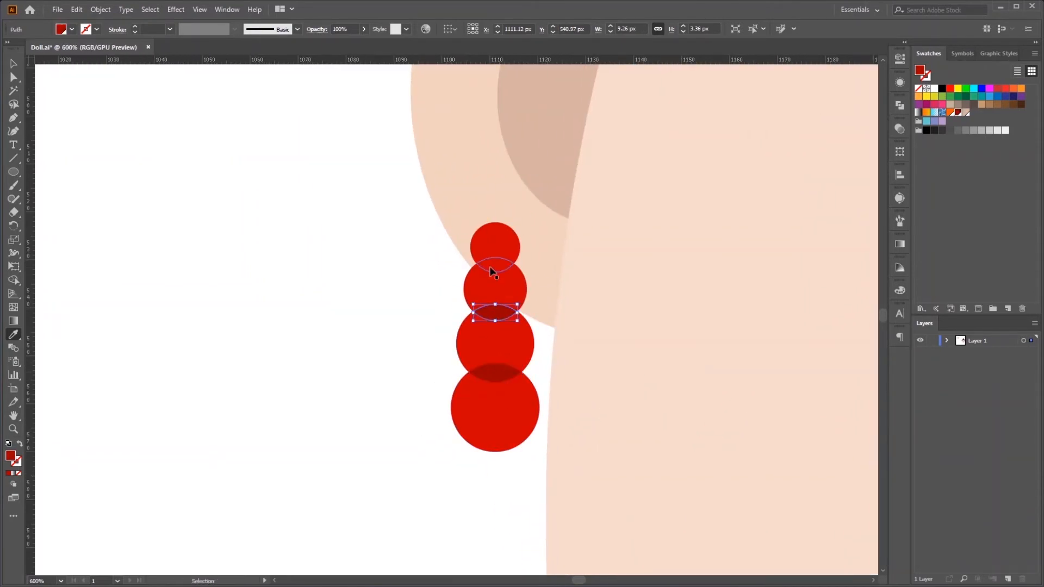
{"action": "left_click", "coordinate": [499, 370]}
Select all the circle and overlap shapes of the left earring without the ear, and group them.
{"action": "key", "text": "v"}
{"action": "left_click_drag", "start_coordinate": [434, 276], "coordinate": [485, 451]}
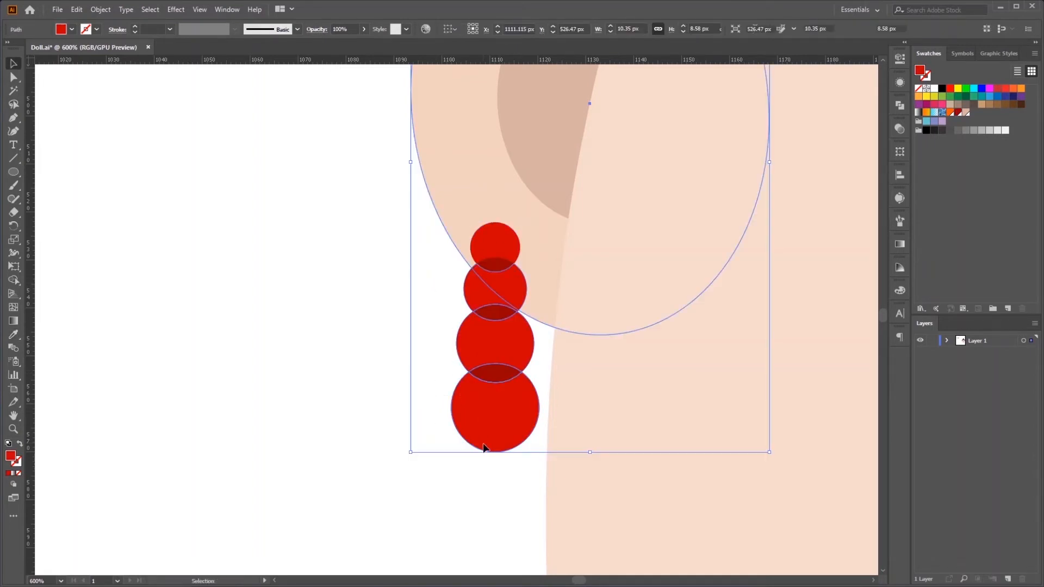
{"action": "left_click", "coordinate": [452, 464]}
{"action": "left_click_drag", "start_coordinate": [441, 337], "coordinate": [443, 336]}
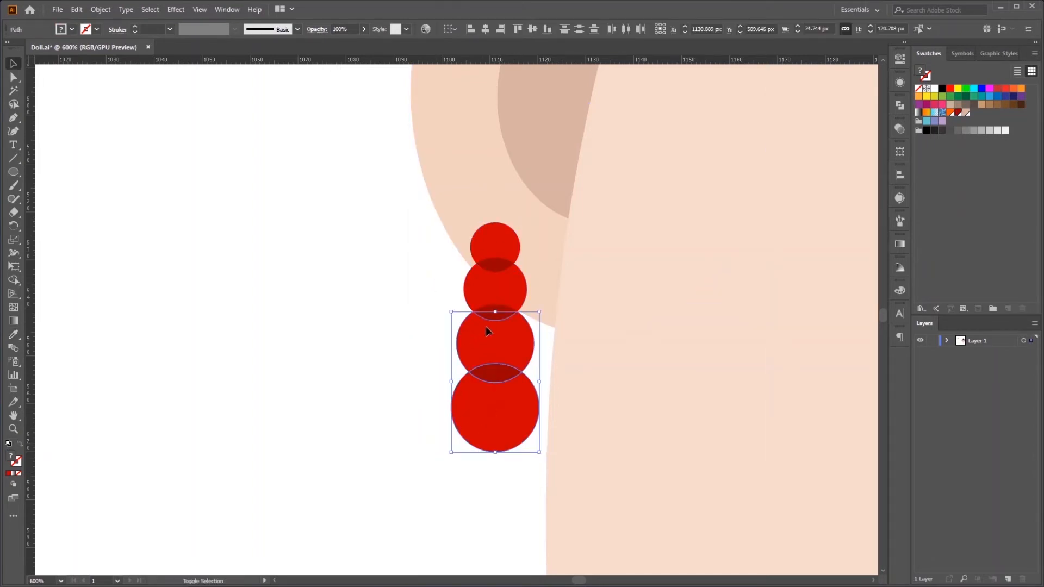
{"action": "left_click", "coordinate": [494, 268], "text": "shift"}
{"action": "left_click", "coordinate": [501, 266], "text": "shift"}
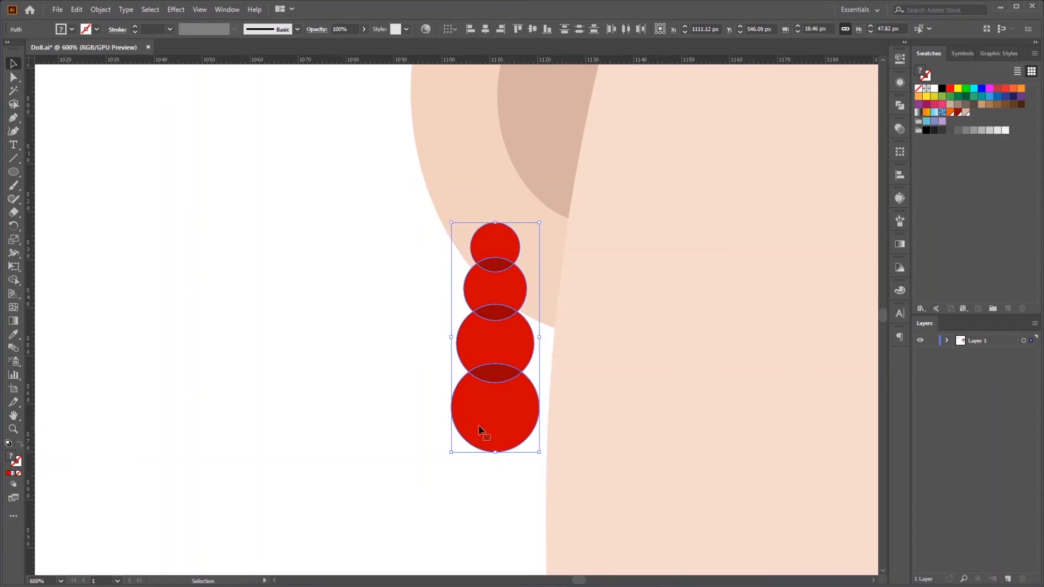
{"action": "key", "text": "ctrl+g"}
Tilt the earring group slightly clockwise so its lower end swings outward, and nudge it down on the left earlobe.
{"action": "scroll", "coordinate": [422, 262], "scroll_direction": "down", "scroll_amount": 2}
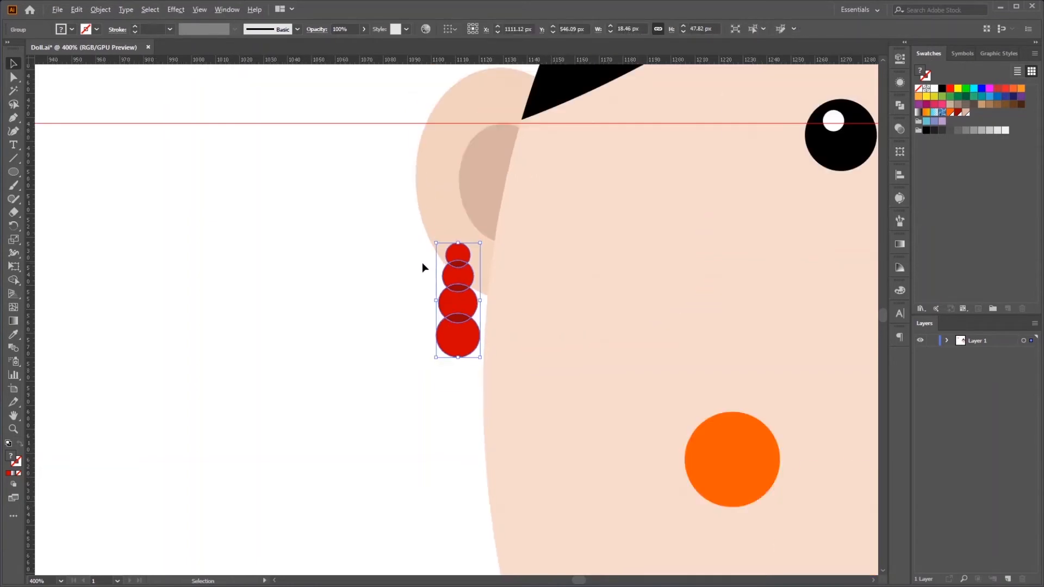
{"action": "left_click_drag", "start_coordinate": [481, 235], "coordinate": [533, 319]}
{"action": "key", "text": "Down"}
{"action": "key", "text": "Down"}
{"action": "key", "text": "Down"}
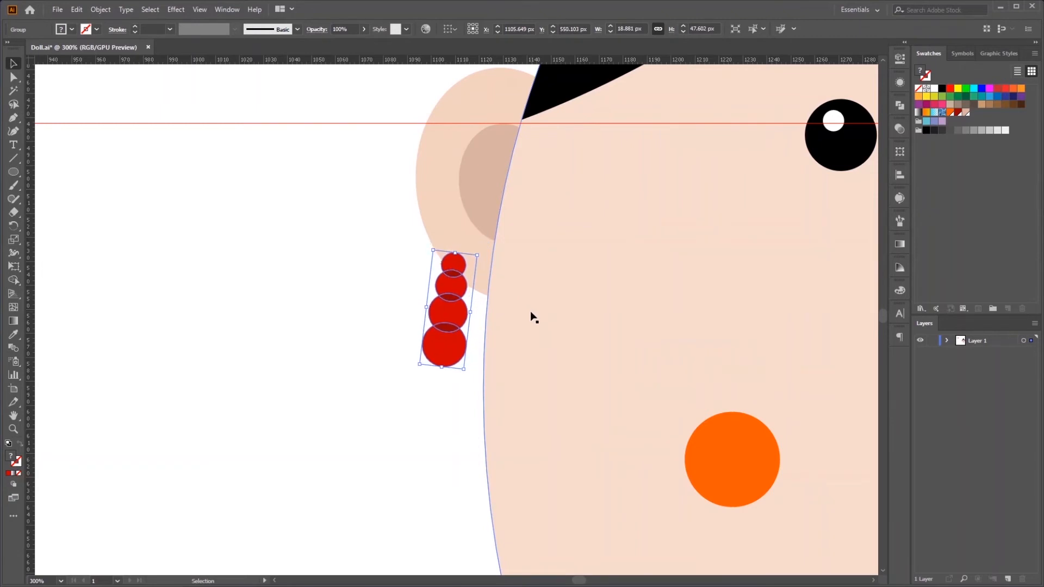
{"action": "key", "text": "Right"}
{"action": "left_click", "coordinate": [392, 359]}
{"action": "scroll", "coordinate": [669, 429], "scroll_direction": "down", "scroll_amount": 2}
{"action": "left_click_drag", "start_coordinate": [815, 505], "coordinate": [577, 436]}
{"action": "scroll", "coordinate": [550, 459], "scroll_direction": "down", "scroll_amount": 2}
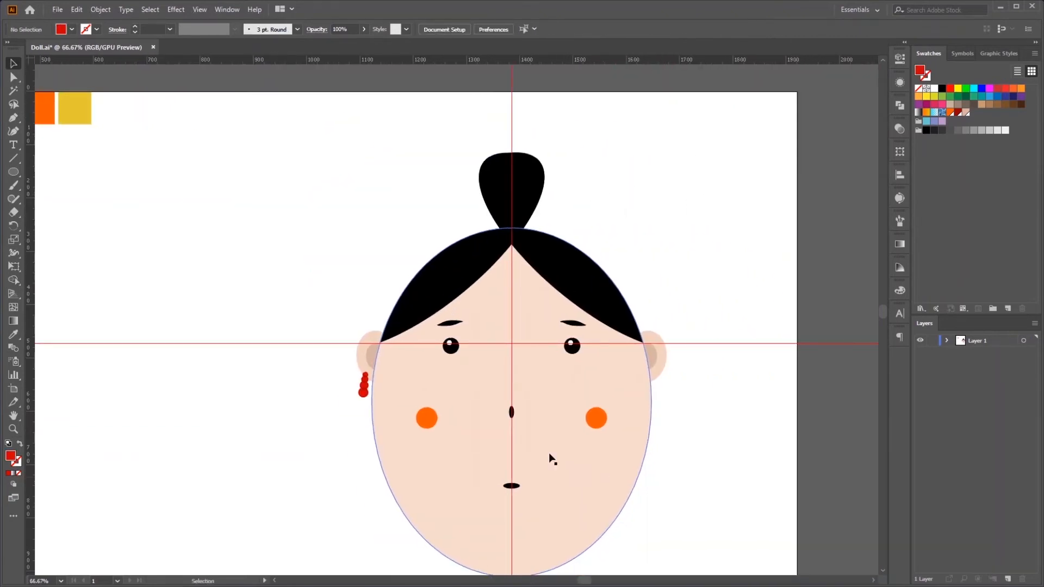
Duplicate the earring horizontally onto the right earlobe and reflect the copy across the vertical axis.
{"action": "scroll", "coordinate": [473, 435], "scroll_direction": "up", "scroll_amount": 1}
{"action": "left_click", "coordinate": [307, 375]}
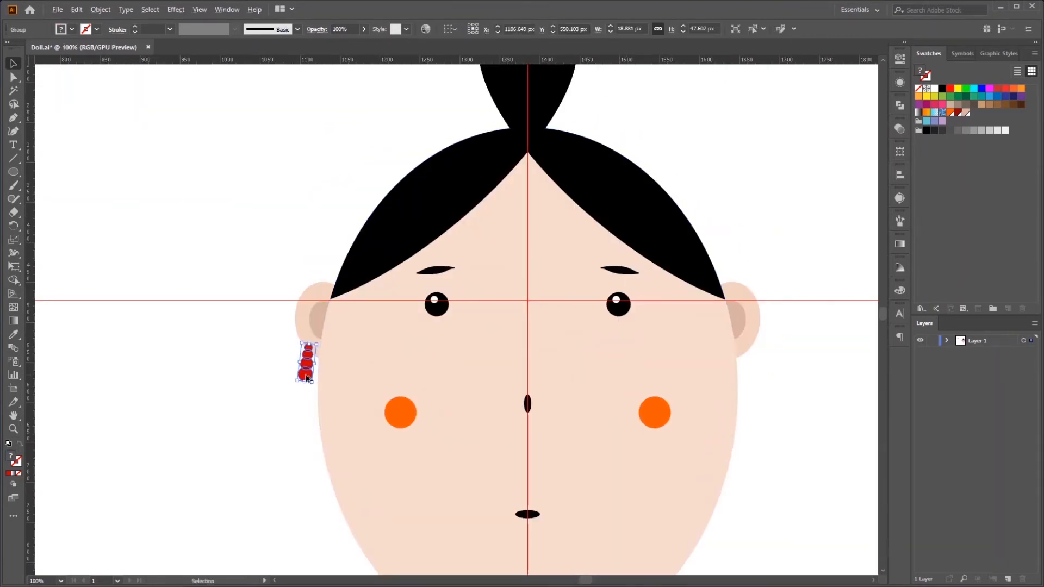
{"action": "left_click_drag", "start_coordinate": [307, 378], "coordinate": [745, 387]}
{"action": "left_click", "coordinate": [100, 10]}
{"action": "mouse_move", "coordinate": [123, 20]}
{"action": "left_click", "coordinate": [291, 64]}
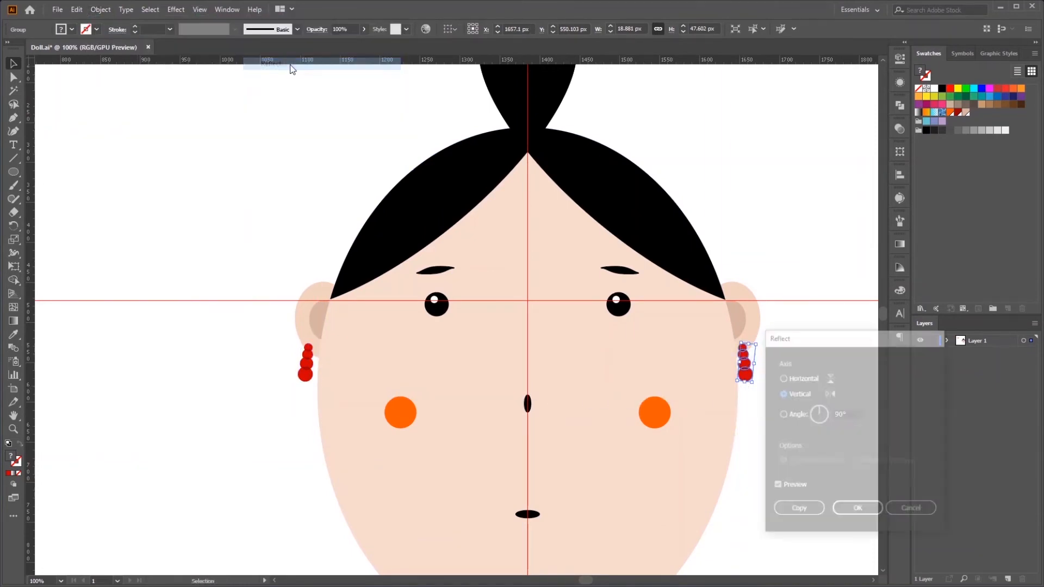
{"action": "left_click", "coordinate": [869, 512]}
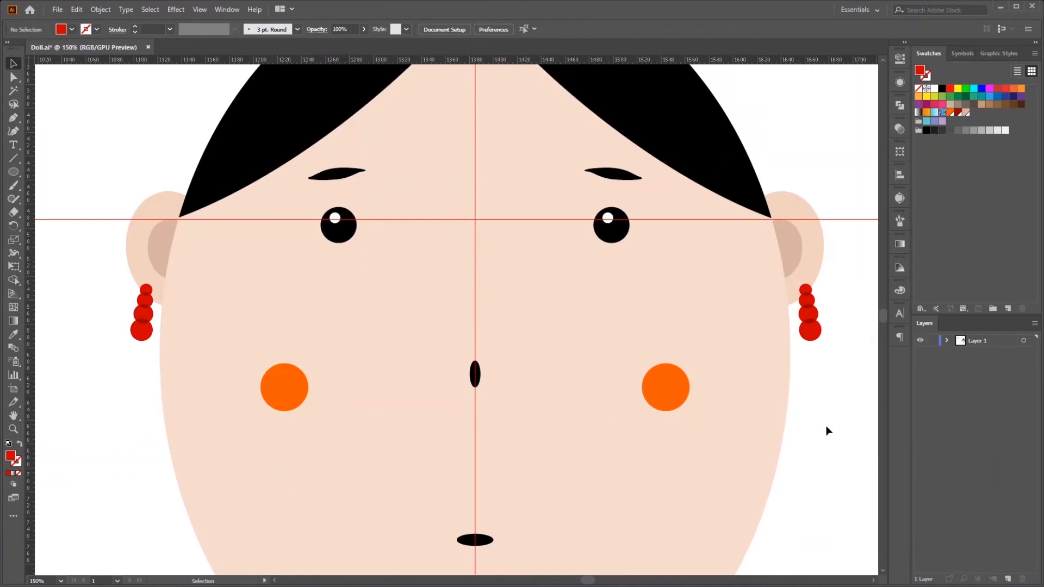
Draw a red ellipse about 275 × 62 px beside the hair bun, with an overlapping duplicate offset vertically.
{"action": "scroll", "coordinate": [824, 428], "scroll_direction": "down", "scroll_amount": 1}
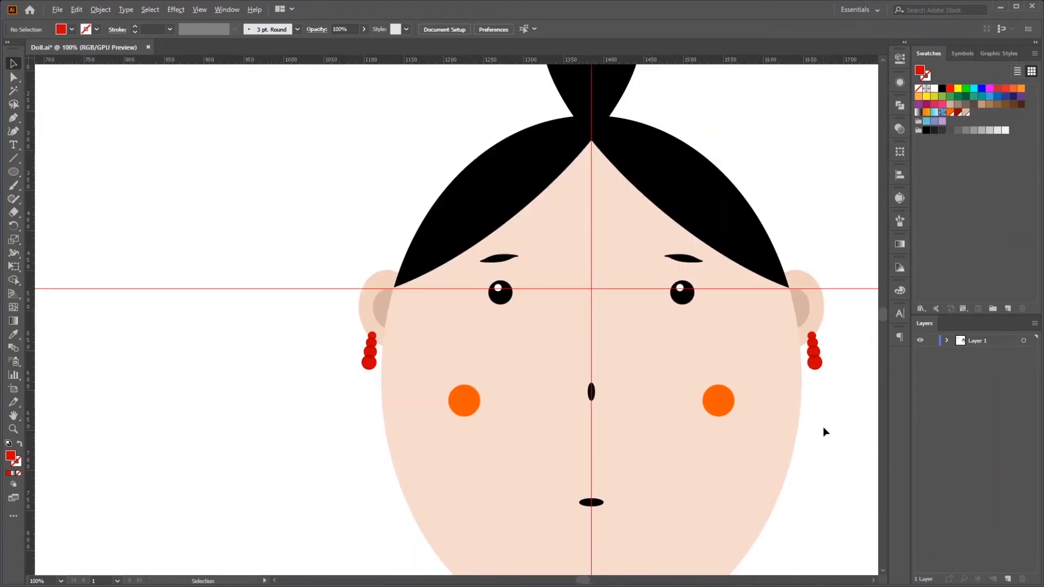
{"action": "key", "text": "ctrl+0"}
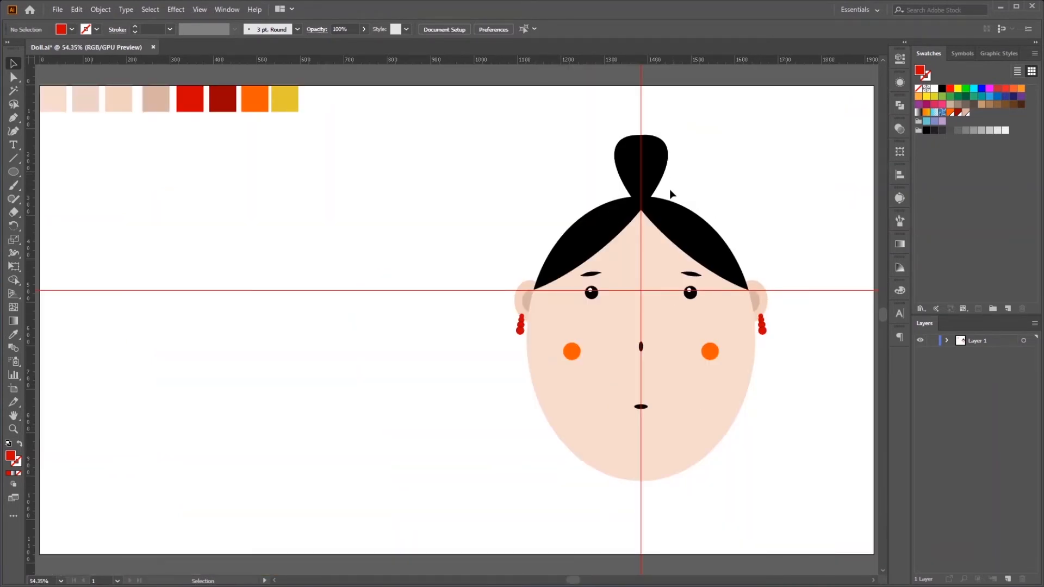
{"action": "left_click", "coordinate": [19, 173]}
{"action": "mouse_move", "coordinate": [387, 196]}
{"action": "left_mouse_down"}
{"action": "mouse_move", "coordinate": [508, 224]}
{"action": "mouse_move", "coordinate": [474, 205]}
{"action": "left_mouse_up"}
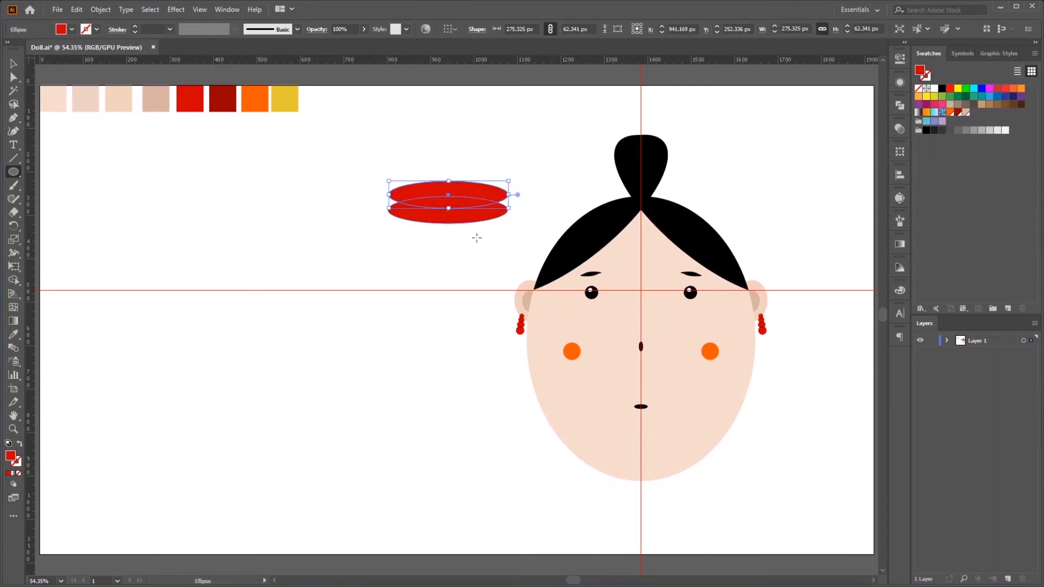
Remove the outer parts of both ellipses with the Shape Builder tool, leaving a pointed hairpin shape about 228 × 27 px.
{"action": "left_click", "coordinate": [16, 65]}
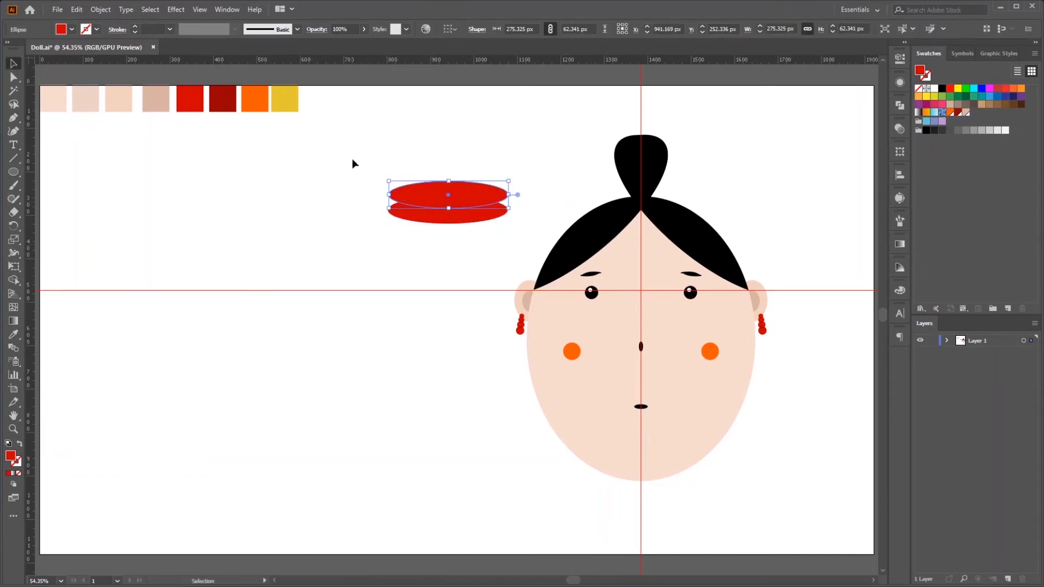
{"action": "left_click_drag", "start_coordinate": [354, 163], "coordinate": [503, 238]}
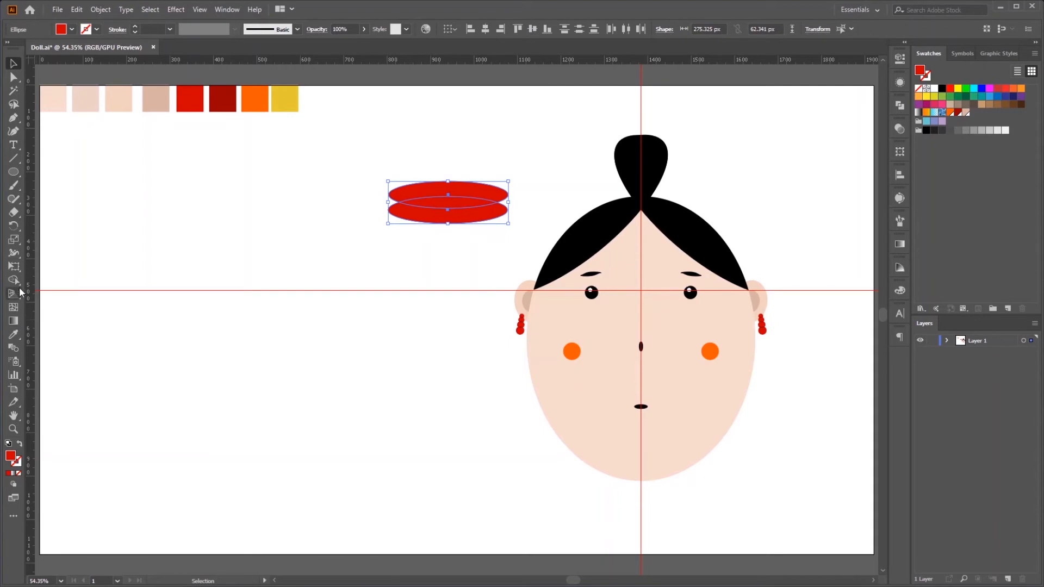
{"action": "left_click_drag", "start_coordinate": [14, 280], "coordinate": [60, 287]}
{"action": "left_click", "coordinate": [418, 191], "text": "alt"}
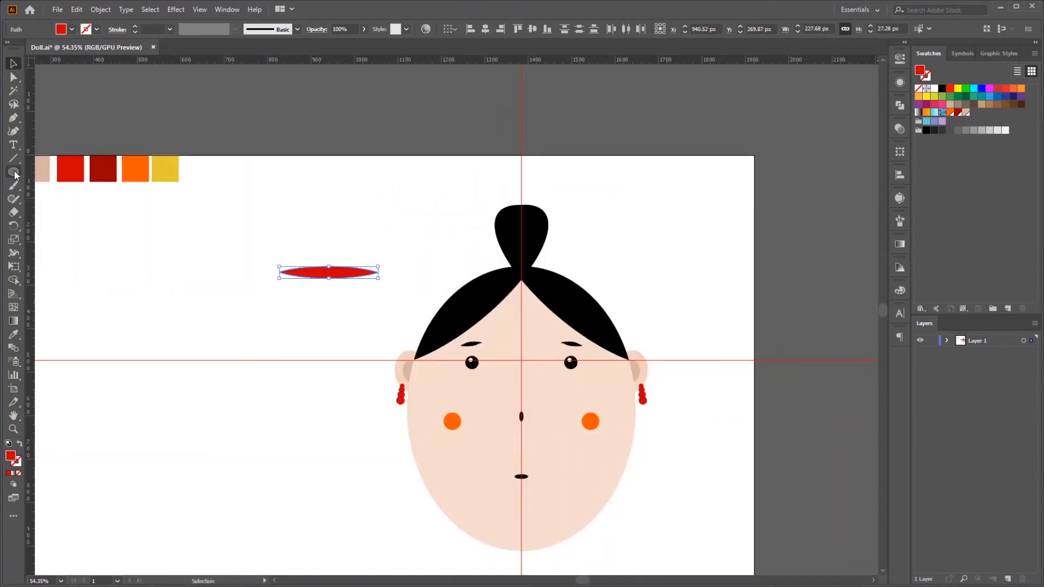
Draw a circle about 27 px wide centered on the hairpin's right tip and fill it with the yellow sample.
{"action": "left_click", "coordinate": [13, 173]}
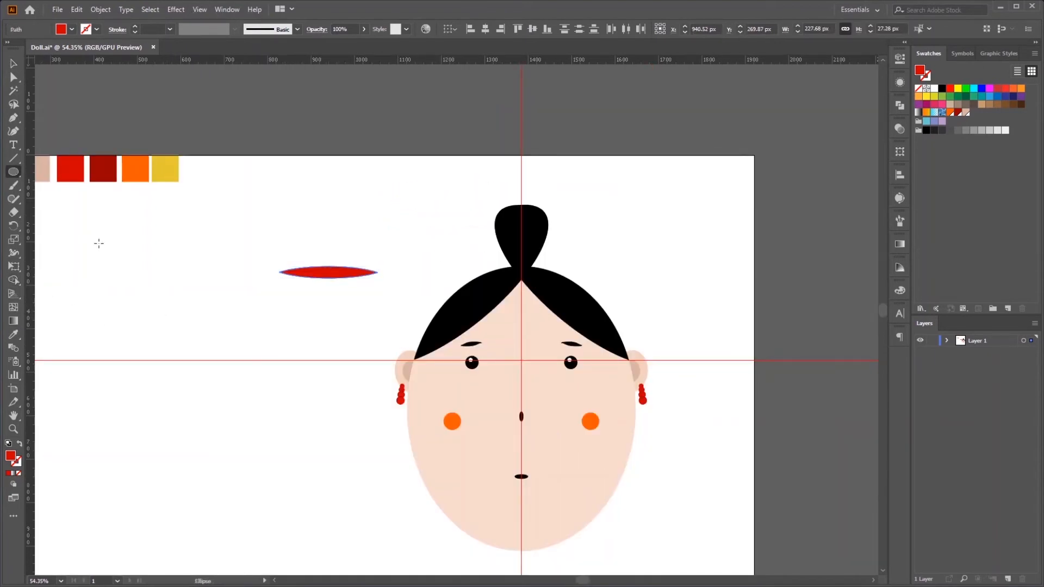
{"action": "key", "text": "ctrl+shift+a"}
{"action": "scroll", "coordinate": [378, 272], "scroll_direction": "up", "scroll_amount": 1}
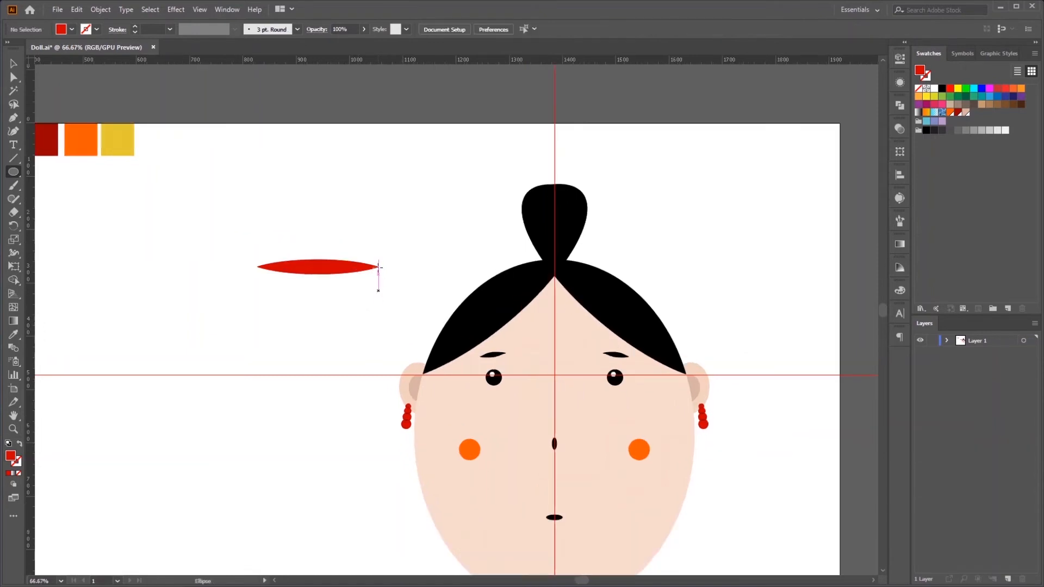
{"action": "left_click_drag", "start_coordinate": [380, 266], "coordinate": [384, 273]}
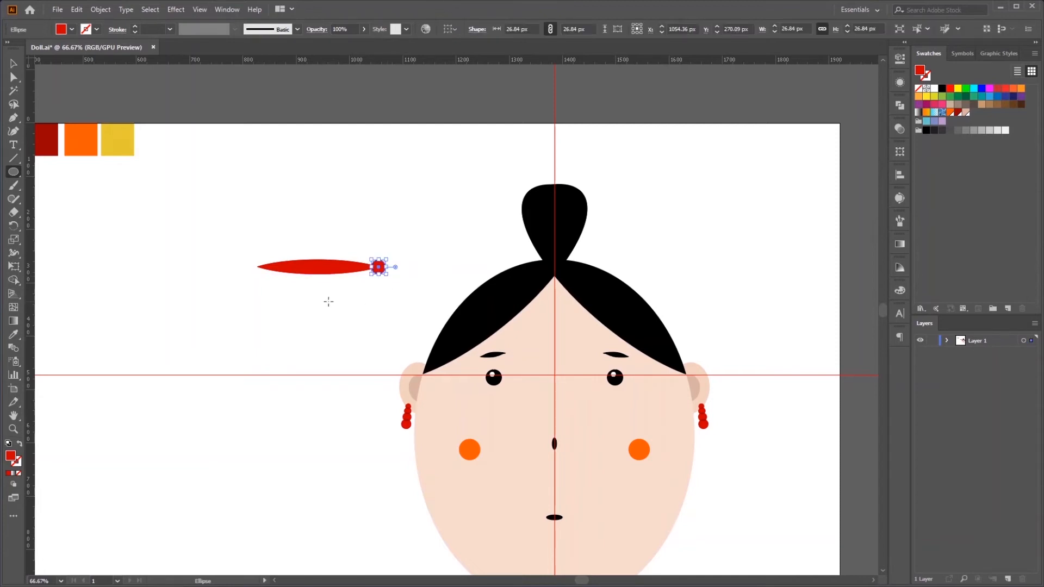
{"action": "key", "text": "i"}
{"action": "left_click", "coordinate": [131, 141]}
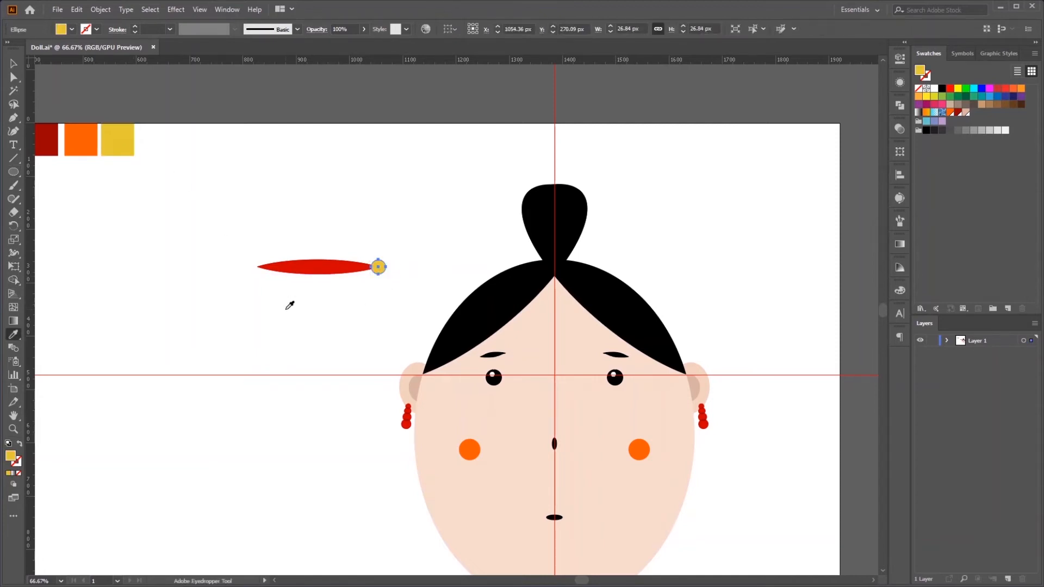
{"action": "key", "text": "v"}
{"action": "left_click", "coordinate": [369, 302]}
{"action": "scroll", "coordinate": [375, 287], "scroll_direction": "up", "scroll_amount": 1}
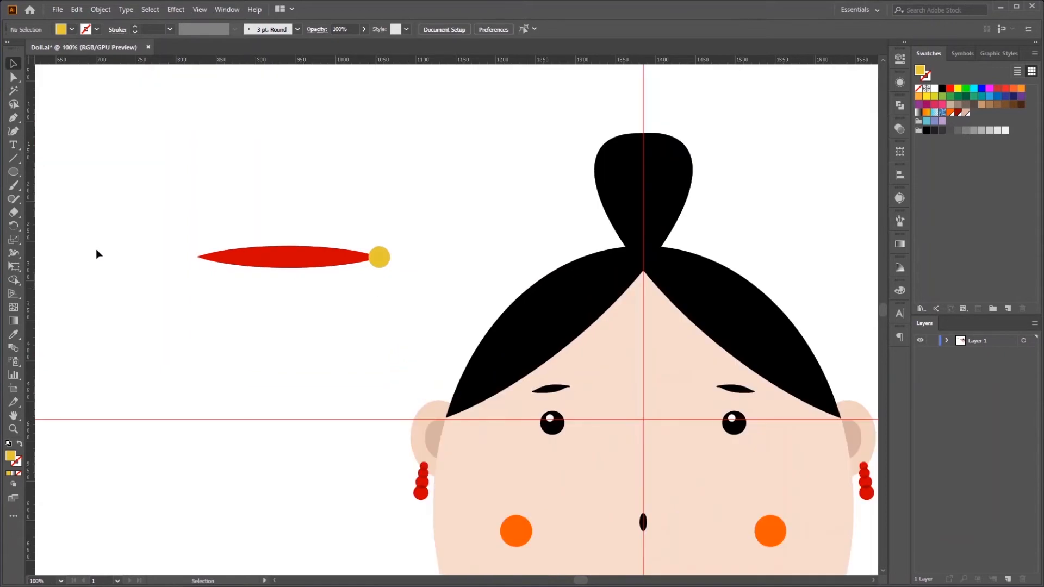
Draw a second circle about 27 px wide overlapping the top of the yellow circle, and fill it with the dark red sample.
{"action": "left_click", "coordinate": [13, 172]}
{"action": "left_click_drag", "start_coordinate": [389, 257], "coordinate": [393, 319]}
{"action": "scroll", "coordinate": [384, 263], "scroll_direction": "down", "scroll_amount": 1}
{"action": "key", "text": "i"}
{"action": "left_click", "coordinate": [131, 173]}
{"action": "scroll", "coordinate": [380, 284], "scroll_direction": "up", "scroll_amount": 1}
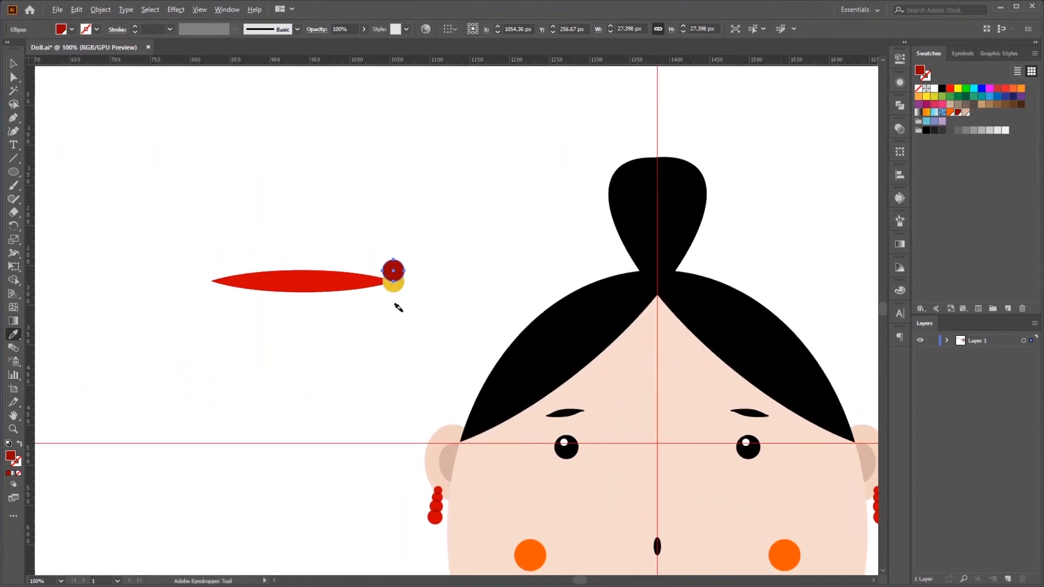
Enlarge the dark red circle to about 32 px and set its lower edge on the yellow circle's center.
{"action": "scroll", "coordinate": [403, 311], "scroll_direction": "up", "scroll_amount": 2}
{"action": "scroll", "coordinate": [398, 308], "scroll_direction": "up", "scroll_amount": 1}
{"action": "left_click", "coordinate": [13, 63]}
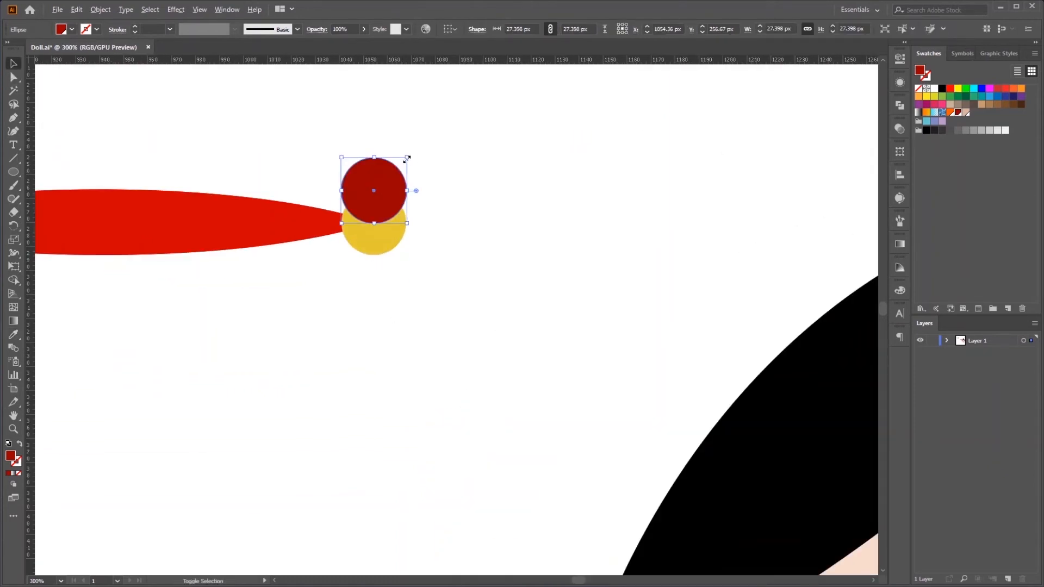
{"action": "left_click_drag", "start_coordinate": [407, 158], "coordinate": [413, 152]}
{"action": "left_click_drag", "start_coordinate": [392, 202], "coordinate": [392, 196]}
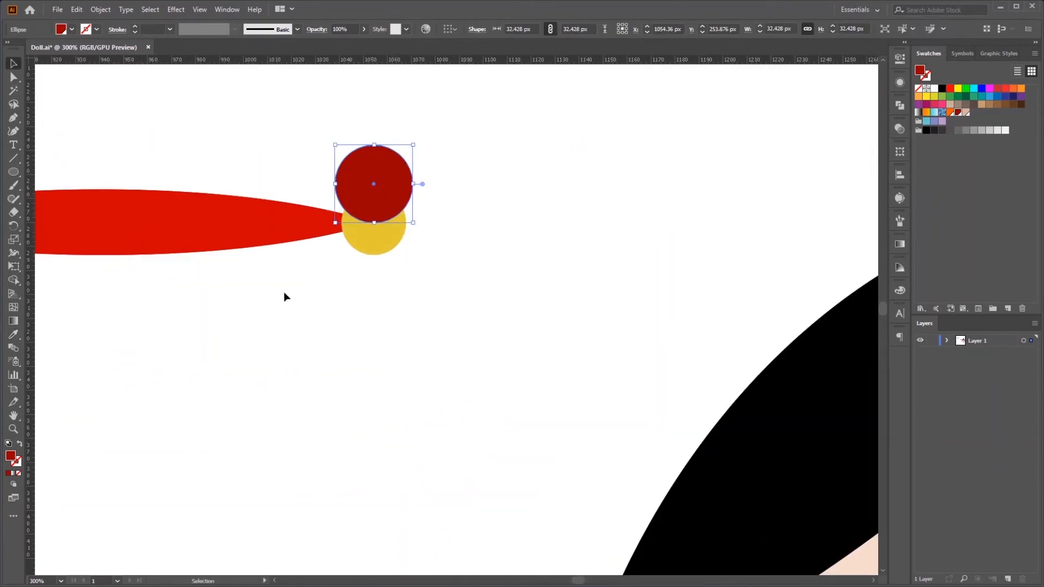
Rotate copies of the dark red circle around the yellow circle's center in 90° increments to form a four-petal flower.
{"action": "left_click_drag", "start_coordinate": [13, 225], "coordinate": [51, 226]}
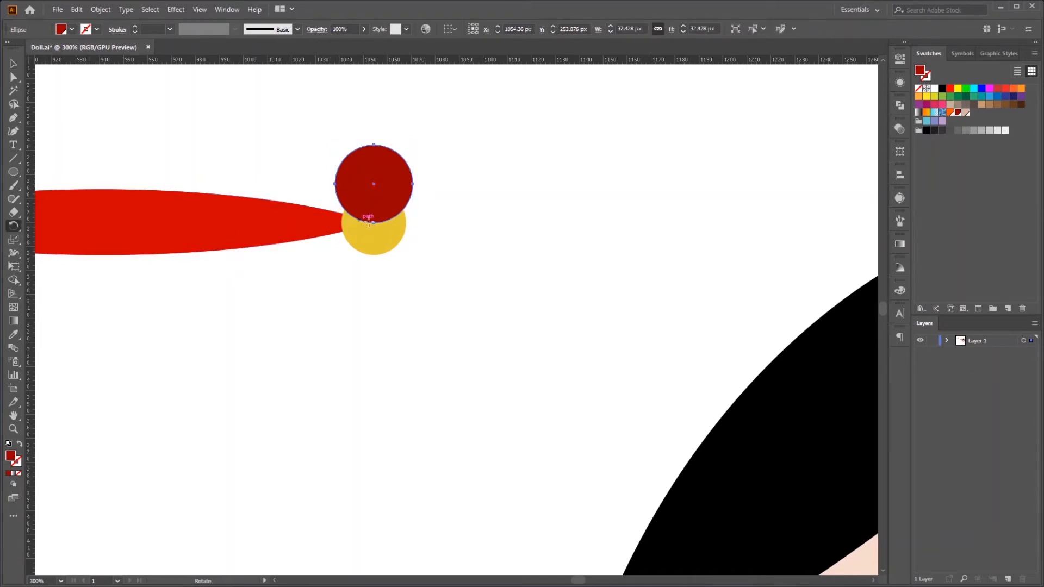
{"action": "left_click_drag", "start_coordinate": [391, 187], "coordinate": [414, 239]}
{"action": "key", "text": "shift"}
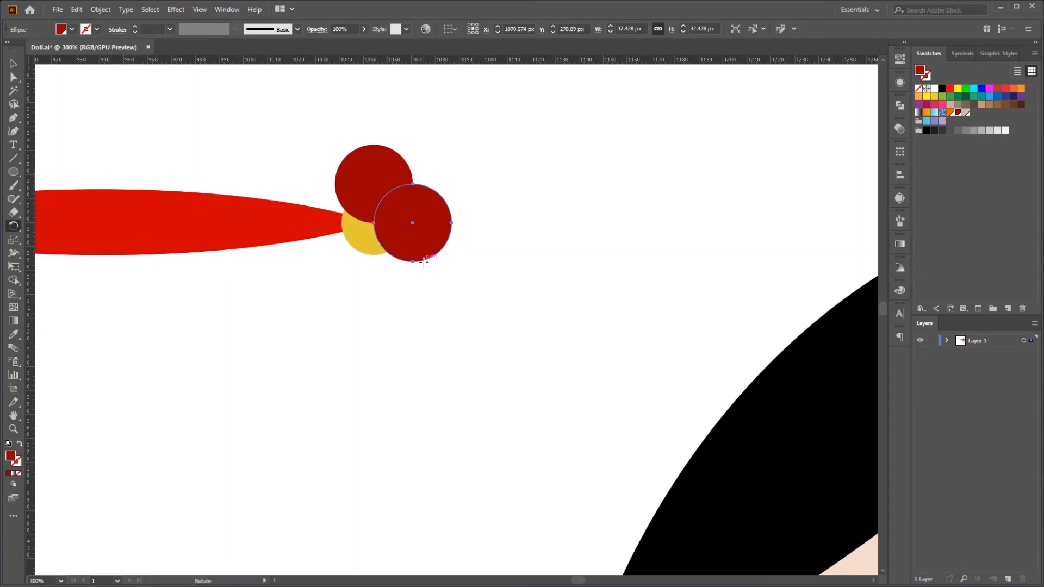
{"action": "key", "text": "v"}
{"action": "key", "text": "ctrl+d"}
{"action": "key", "text": "ctrl+d"}
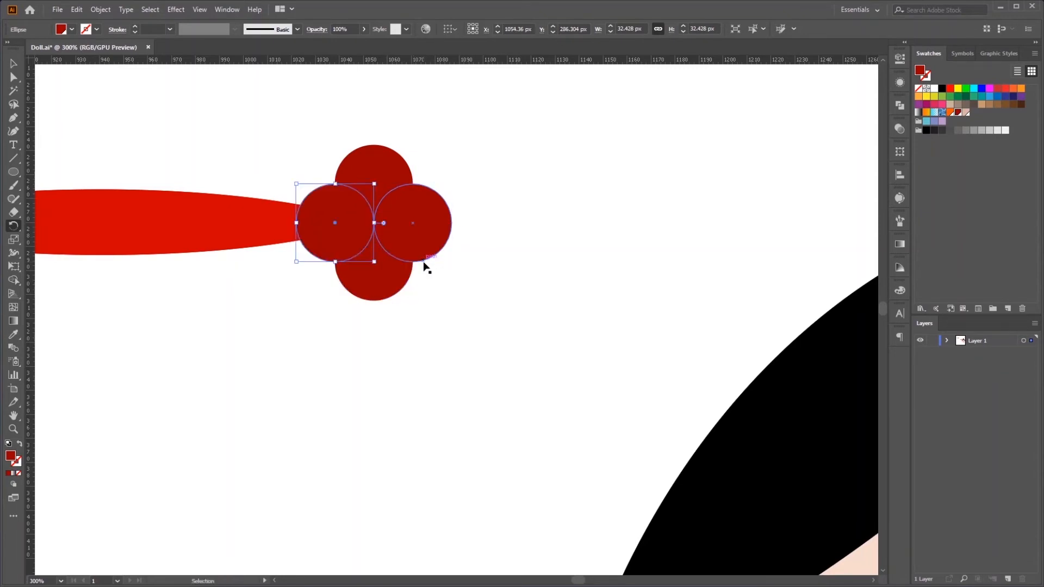
Bring the yellow circle in front of the dark red petals and shrink it slightly around its center.
{"action": "key", "text": "r"}
{"action": "key", "text": "v"}
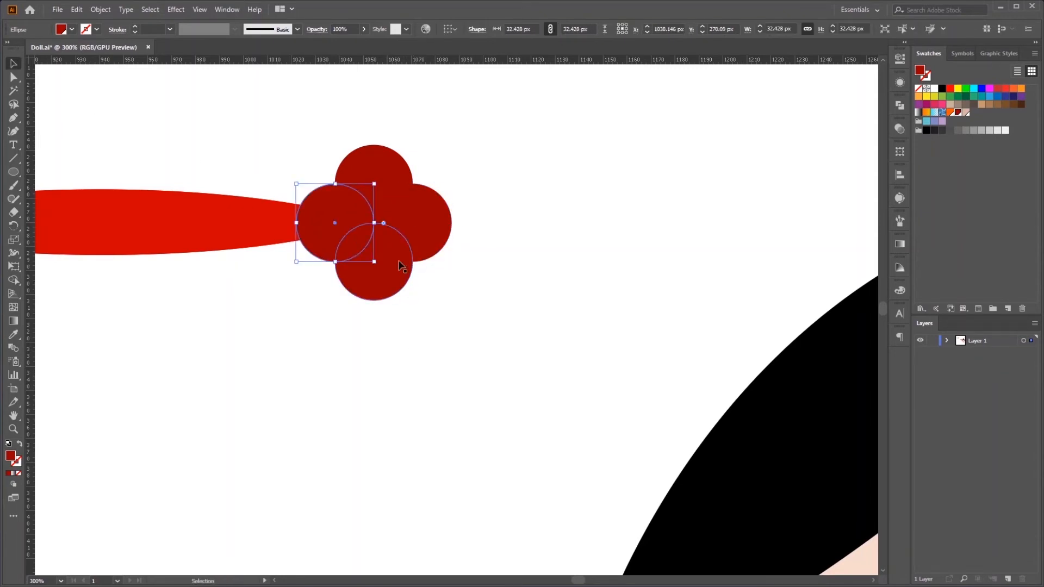
{"action": "key", "text": "a"}
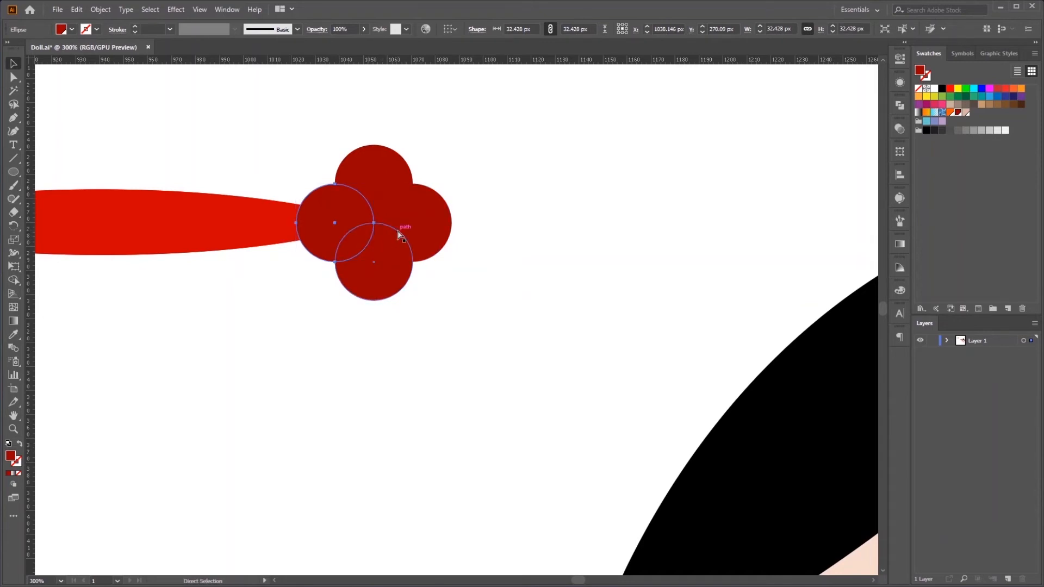
{"action": "key", "text": "ctrl+y"}
{"action": "key", "text": "v"}
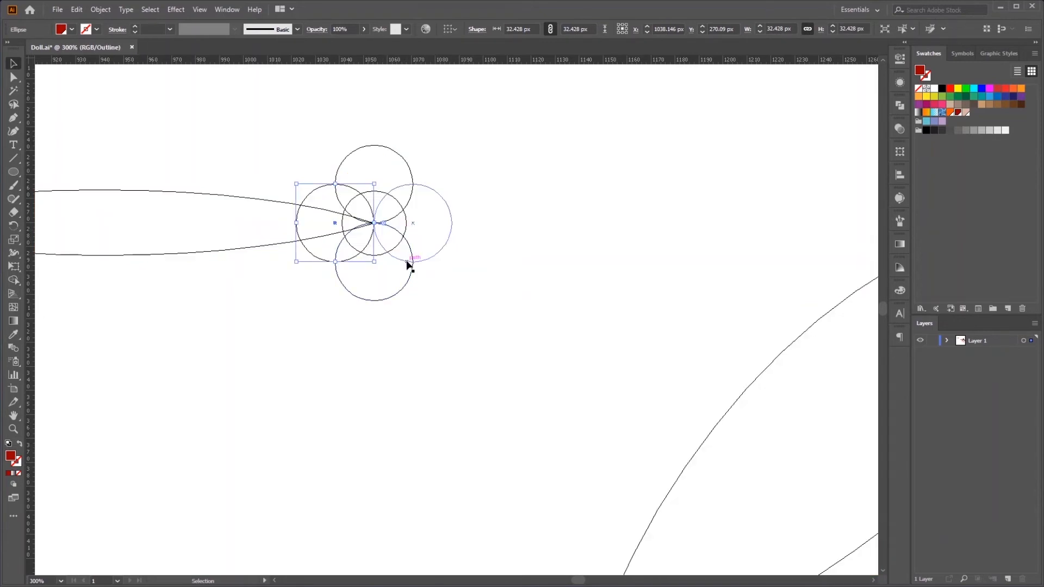
{"action": "left_click", "coordinate": [405, 235]}
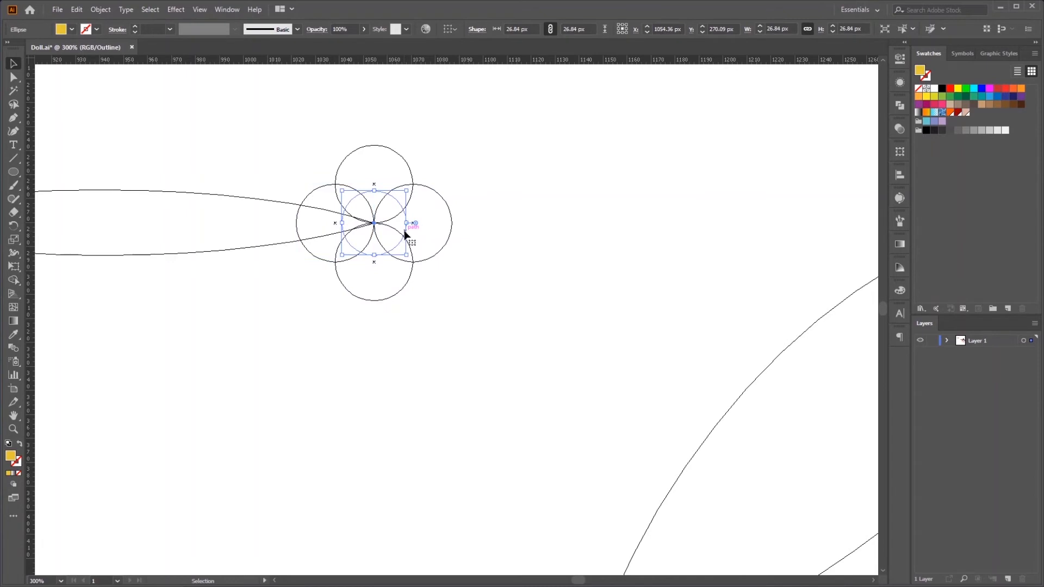
{"action": "key", "text": "a"}
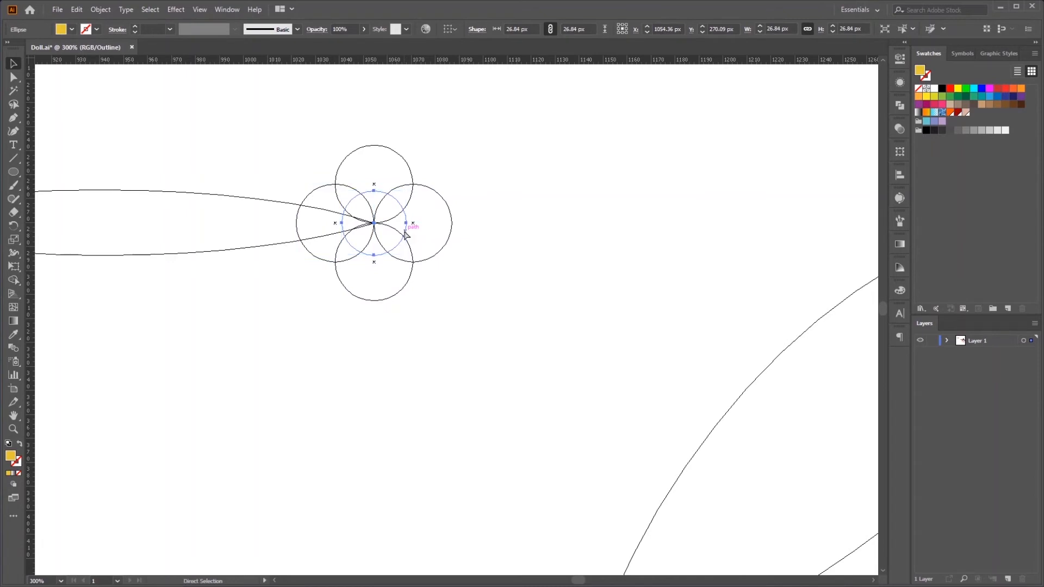
{"action": "key", "text": "ctrl+y"}
{"action": "key", "text": "v"}
{"action": "key", "text": "ctrl+shift+bracketright"}
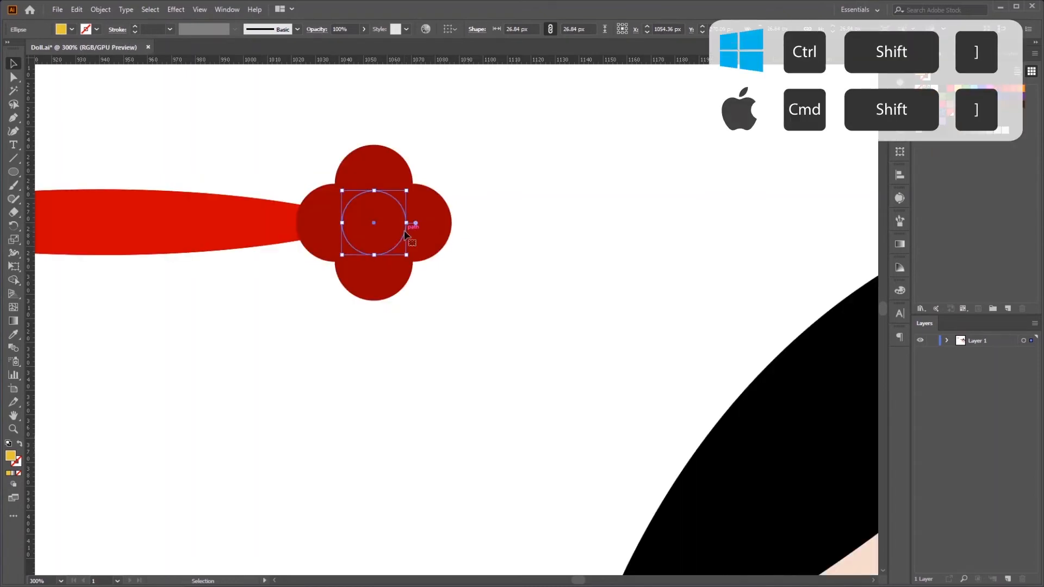
{"action": "key", "text": "a"}
{"action": "key", "text": "ctrl+shift+bracketright"}
{"action": "left_click_drag", "start_coordinate": [405, 256], "coordinate": [400, 249]}
Select the four dark red petals and rotate them clockwise around the flower's center so they sit diagonally.
{"action": "left_click", "coordinate": [426, 238]}
{"action": "left_click", "coordinate": [378, 279], "text": "shift"}
{"action": "left_click", "coordinate": [321, 228], "text": "shift"}
{"action": "left_click", "coordinate": [372, 169], "text": "shift"}
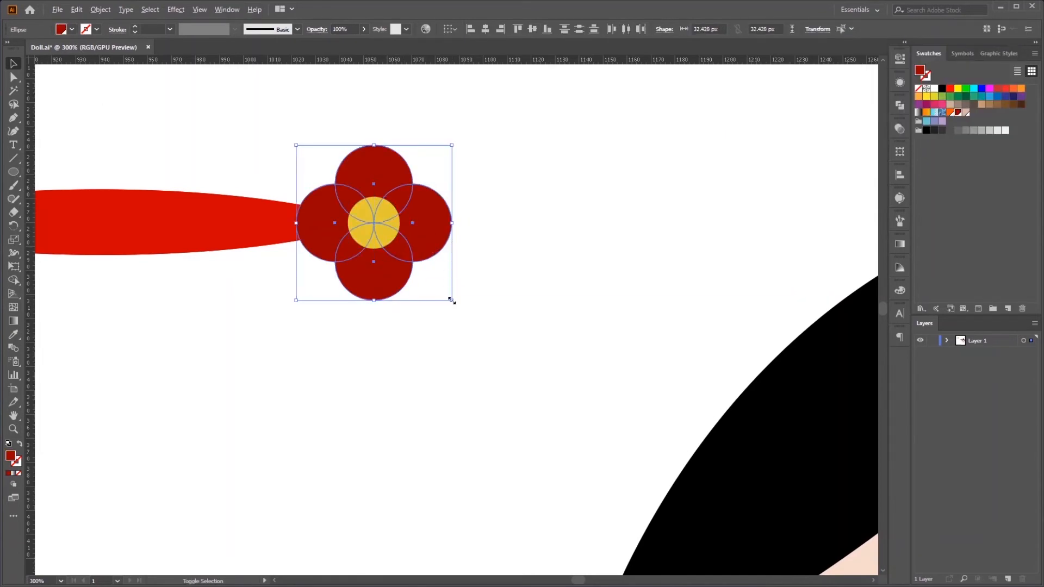
{"action": "key", "text": "ctrl+minus"}
{"action": "key", "text": "ctrl+minus"}
{"action": "left_click_drag", "start_coordinate": [464, 217], "coordinate": [496, 253]}
{"action": "left_click", "coordinate": [483, 323]}
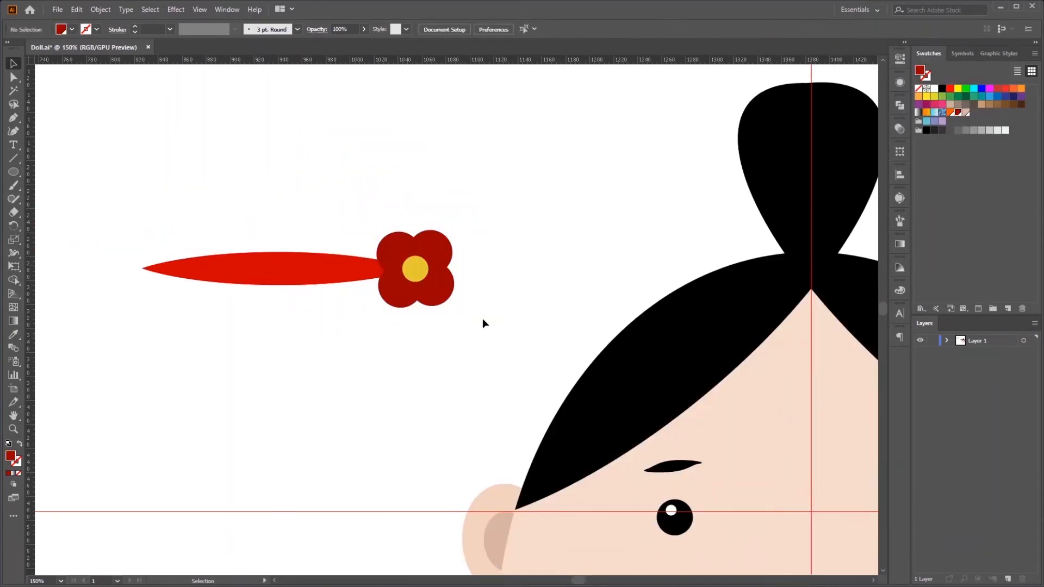
Move the whole hairpin to the right of the bun and tilt it upward, with its pointed tip at the bun's base.
{"action": "key", "text": "ctrl+minus"}
{"action": "key", "text": "ctrl+minus"}
{"action": "left_click_drag", "start_coordinate": [240, 262], "coordinate": [353, 321]}
{"action": "left_click_drag", "start_coordinate": [295, 307], "coordinate": [598, 297]}
{"action": "scroll", "coordinate": [590, 311], "scroll_direction": "up", "scroll_amount": 1}
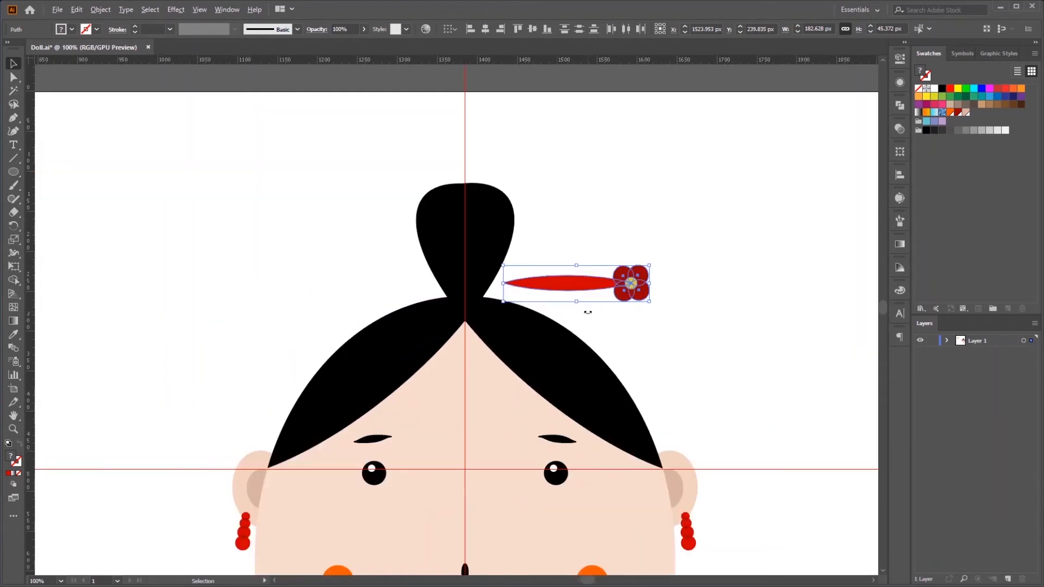
{"action": "left_click_drag", "start_coordinate": [654, 262], "coordinate": [646, 242]}
{"action": "left_click_drag", "start_coordinate": [589, 283], "coordinate": [556, 279]}
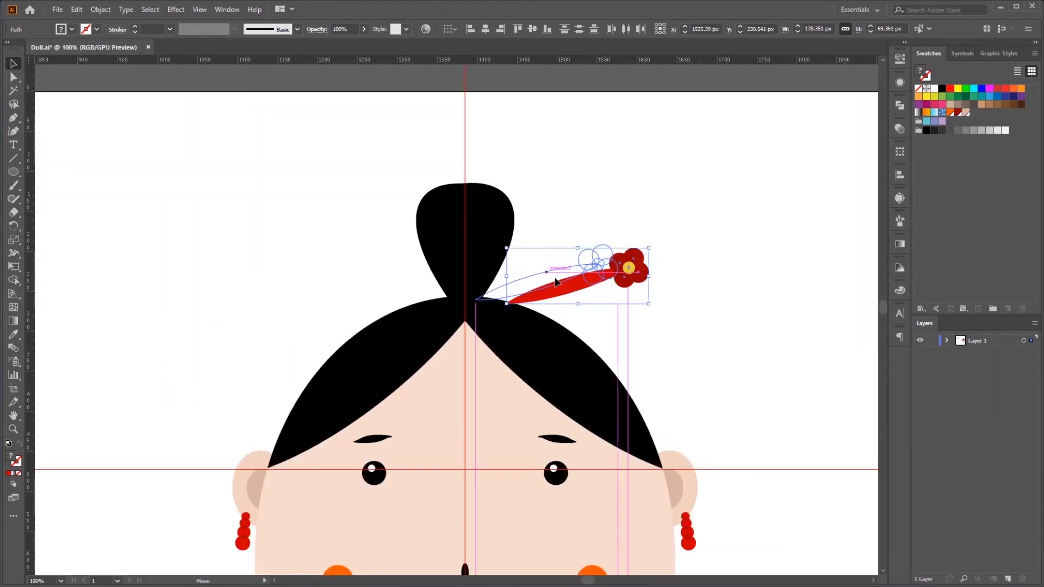
{"action": "left_click_drag", "start_coordinate": [555, 279], "coordinate": [557, 279]}
Send the hairpin's red stick backward in the stacking order.
{"action": "right_click", "coordinate": [590, 235]}
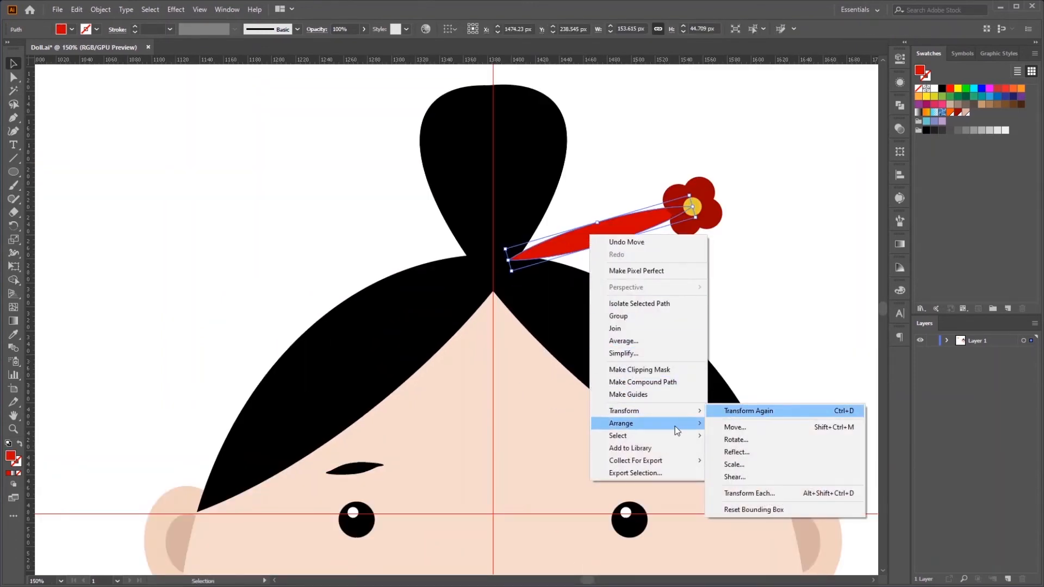
{"action": "mouse_move", "coordinate": [674, 424]}
{"action": "left_click", "coordinate": [746, 449]}
{"action": "left_click", "coordinate": [746, 258]}
Hide the red guides crossing the doll's face.
{"action": "scroll", "coordinate": [746, 259], "scroll_direction": "down", "scroll_amount": 2}
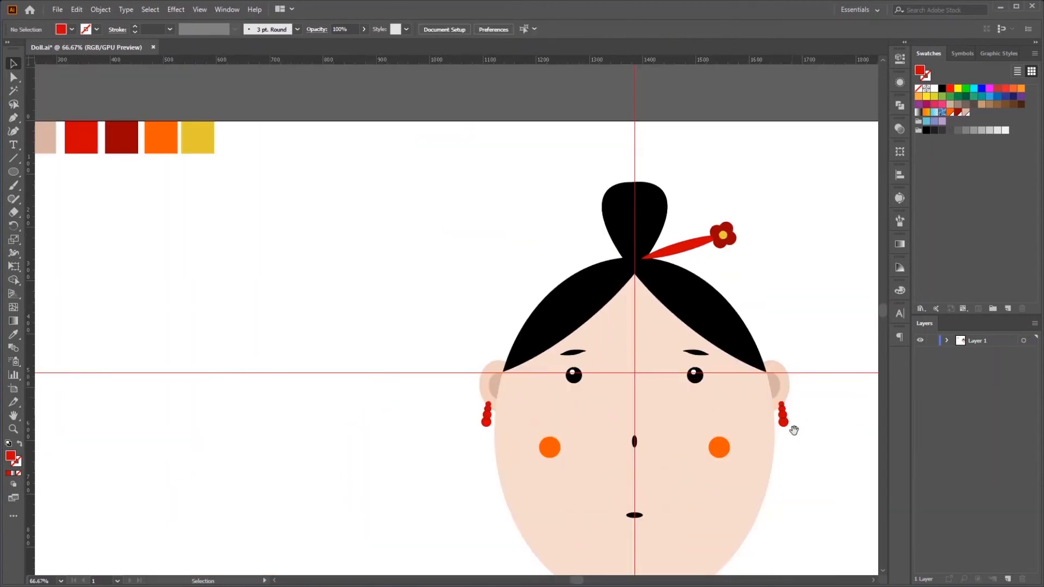
{"action": "left_click_drag", "start_coordinate": [793, 427], "coordinate": [761, 386]}
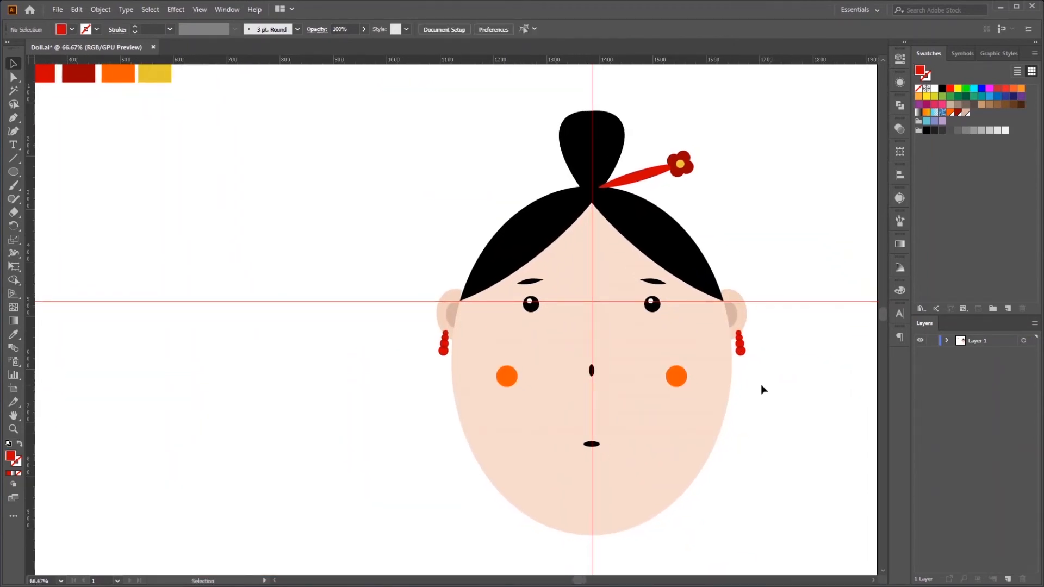
{"action": "key", "text": "ctrl+semicolon"}
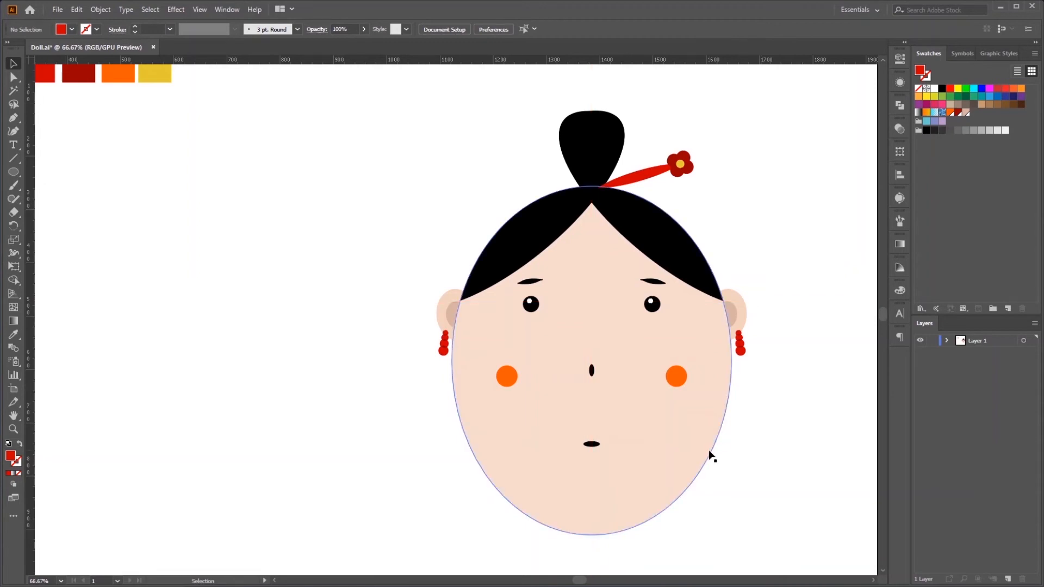
Duplicate the mouth ellipse about 3 px lower and fill the copy with the inner ear's shadow color.
{"action": "scroll", "coordinate": [597, 463], "scroll_direction": "up", "scroll_amount": 2}
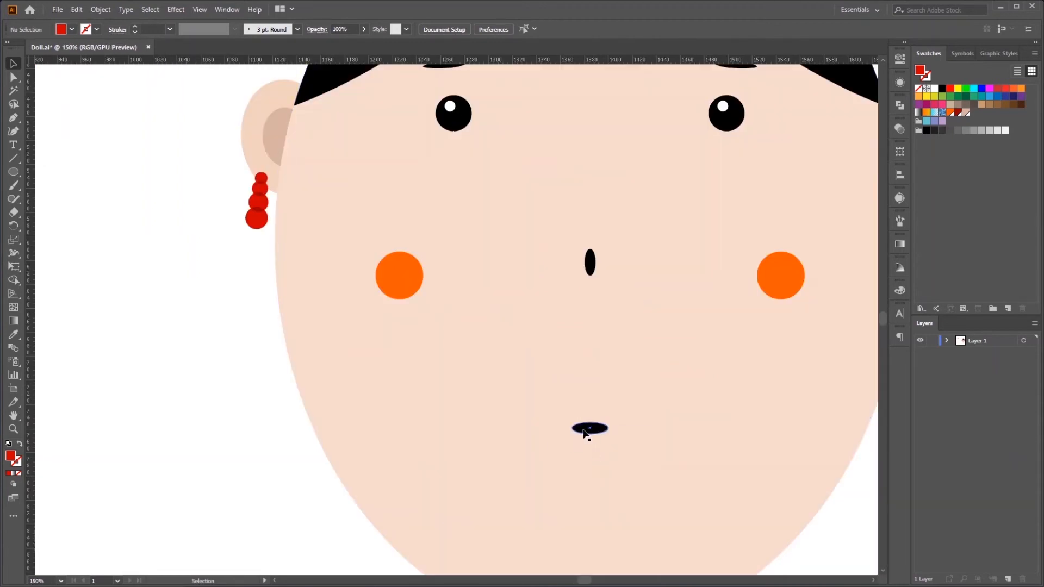
{"action": "left_click", "coordinate": [594, 430]}
{"action": "scroll", "coordinate": [601, 419], "scroll_direction": "up", "scroll_amount": 2}
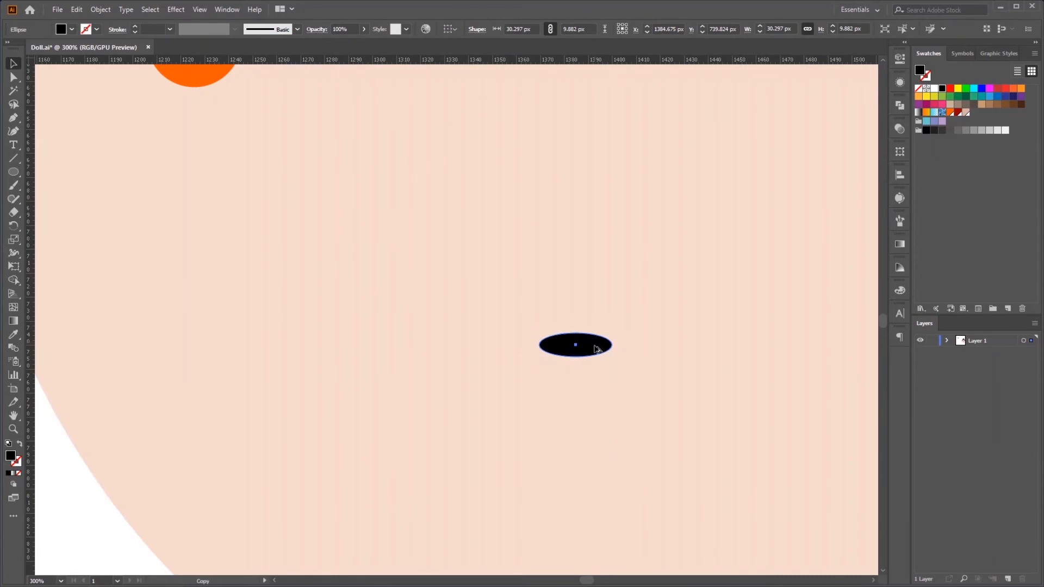
{"action": "left_click_drag", "start_coordinate": [597, 348], "coordinate": [598, 355]}
{"action": "scroll", "coordinate": [641, 518], "scroll_direction": "down", "scroll_amount": 2}
{"action": "key", "text": "i"}
{"action": "left_click", "coordinate": [296, 146]}
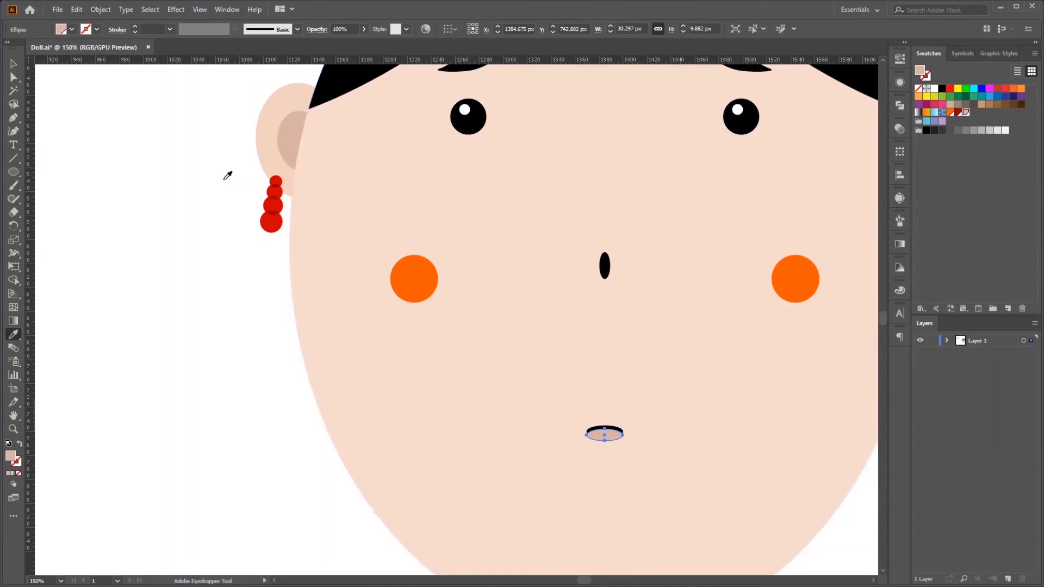
{"action": "key", "text": "v"}
Try to send the mouth's shadow copy to the very back of the stacking order.
{"action": "scroll", "coordinate": [631, 472], "scroll_direction": "up", "scroll_amount": 1}
{"action": "right_click", "coordinate": [608, 427]}
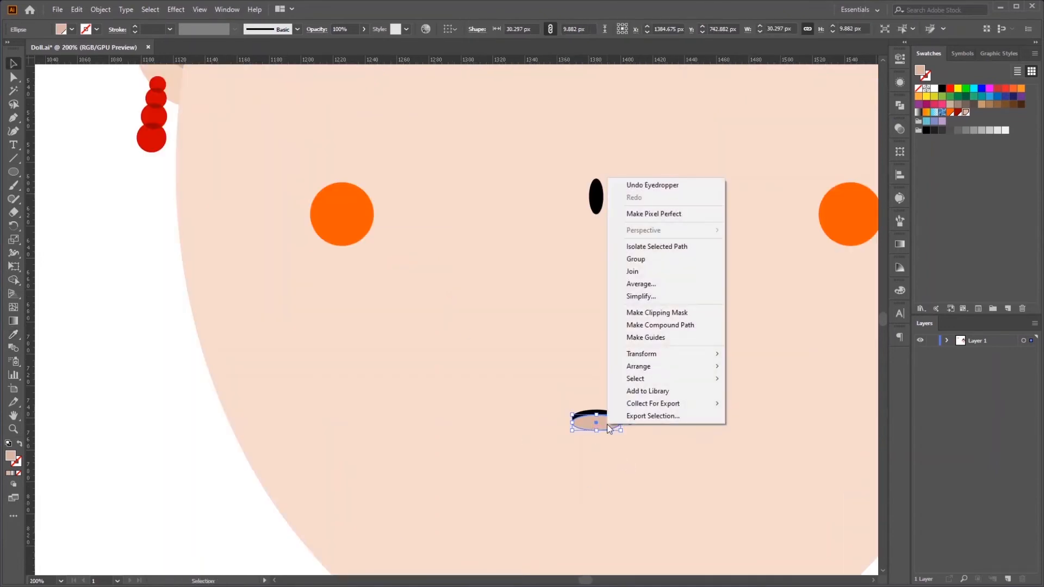
{"action": "mouse_move", "coordinate": [669, 366]}
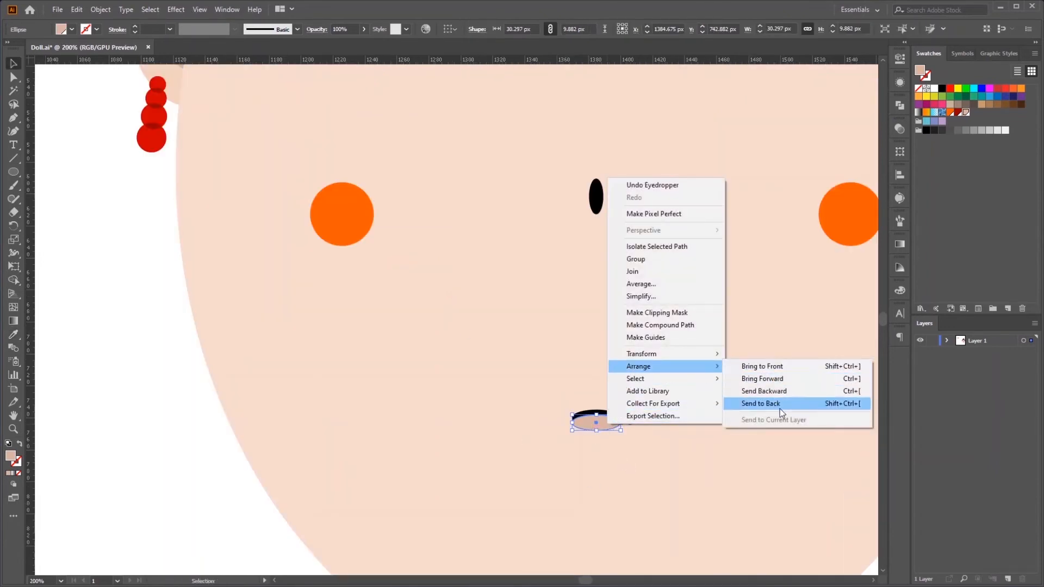
{"action": "left_click", "coordinate": [841, 404]}
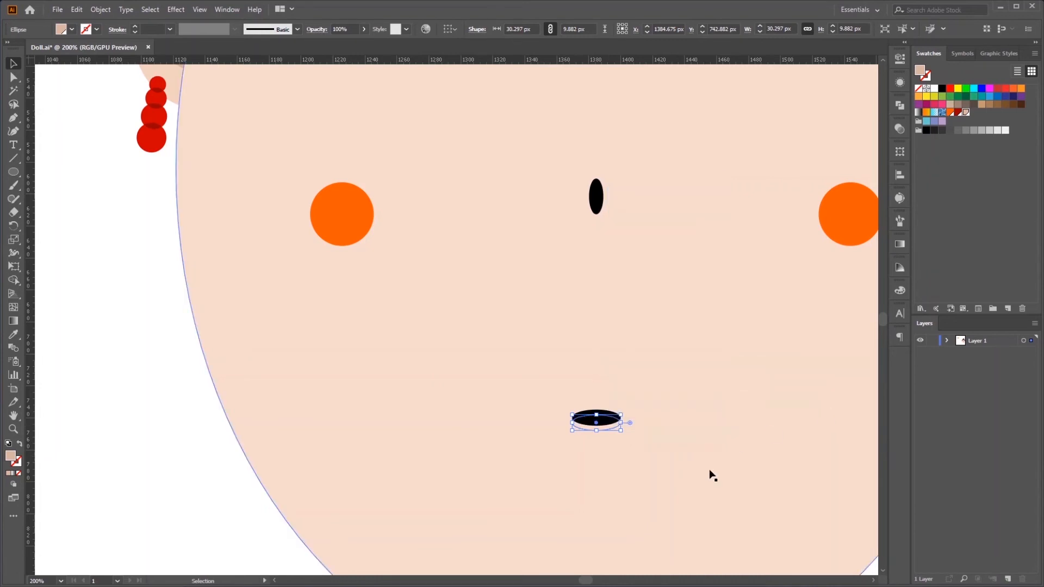
{"action": "key", "text": "ctrl+z"}
Send the mouth's shadow copy backward, just behind the black mouth.
{"action": "right_click", "coordinate": [602, 422]}
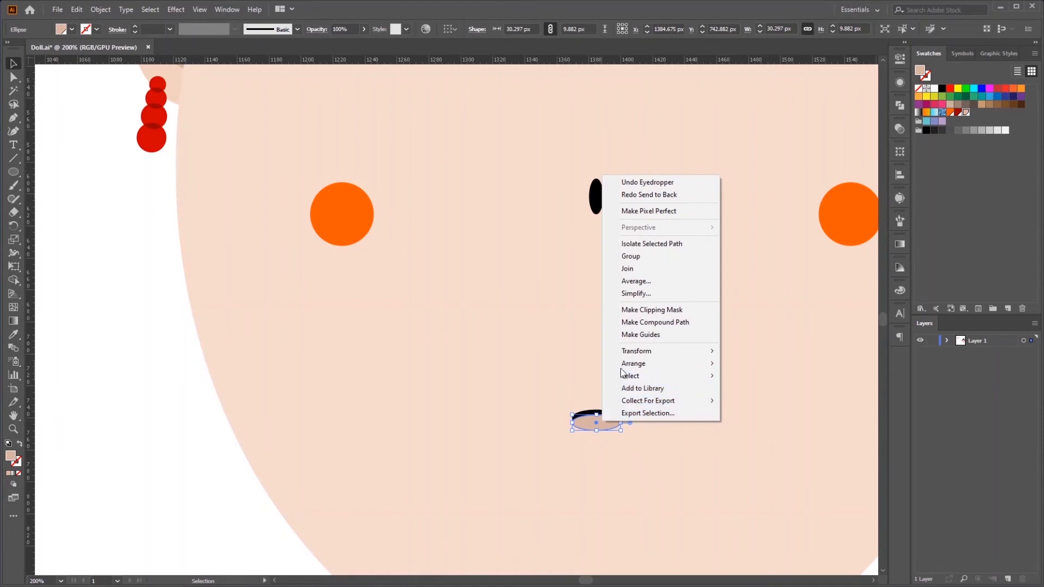
{"action": "mouse_move", "coordinate": [653, 364]}
{"action": "left_click", "coordinate": [763, 393]}
{"action": "left_click", "coordinate": [650, 463]}
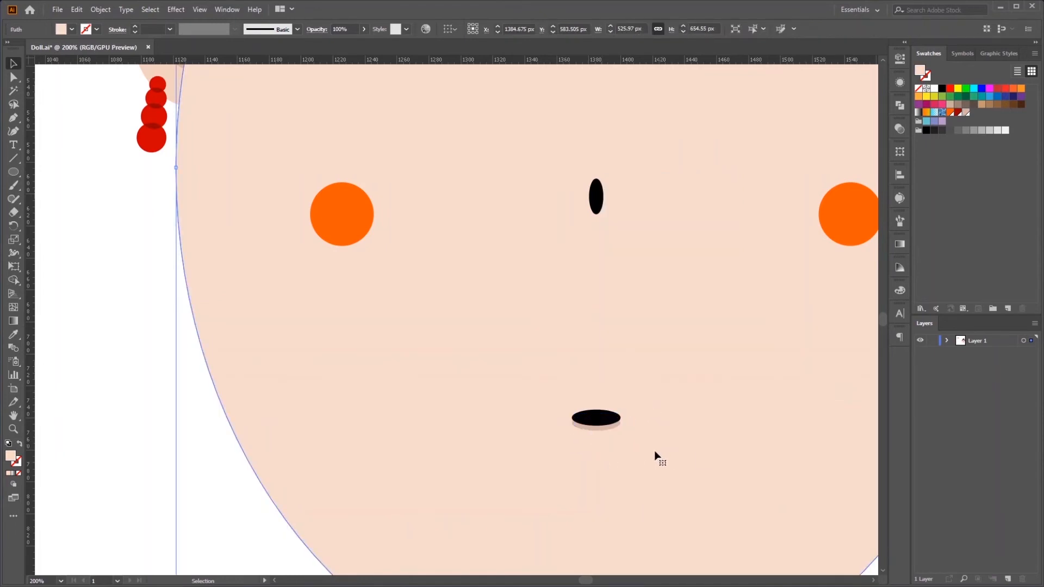
Duplicate the nose ellipse slightly lower and fill the copy with the inner ear's shadow color.
{"action": "left_click_drag", "start_coordinate": [624, 238], "coordinate": [568, 344]}
{"action": "left_click", "coordinate": [547, 310]}
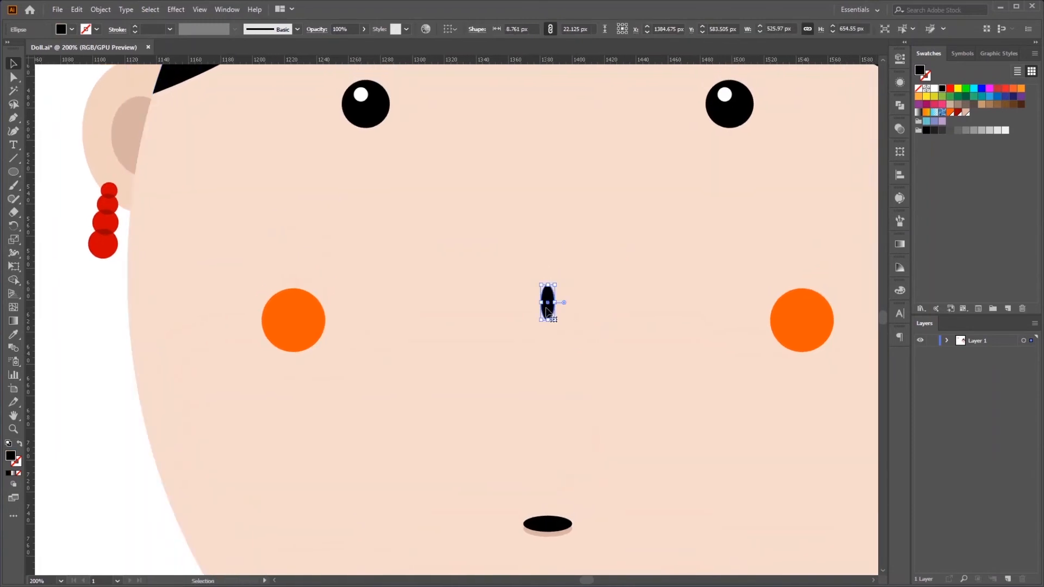
{"action": "left_click_drag", "start_coordinate": [547, 310], "coordinate": [548, 317]}
{"action": "key", "text": "i"}
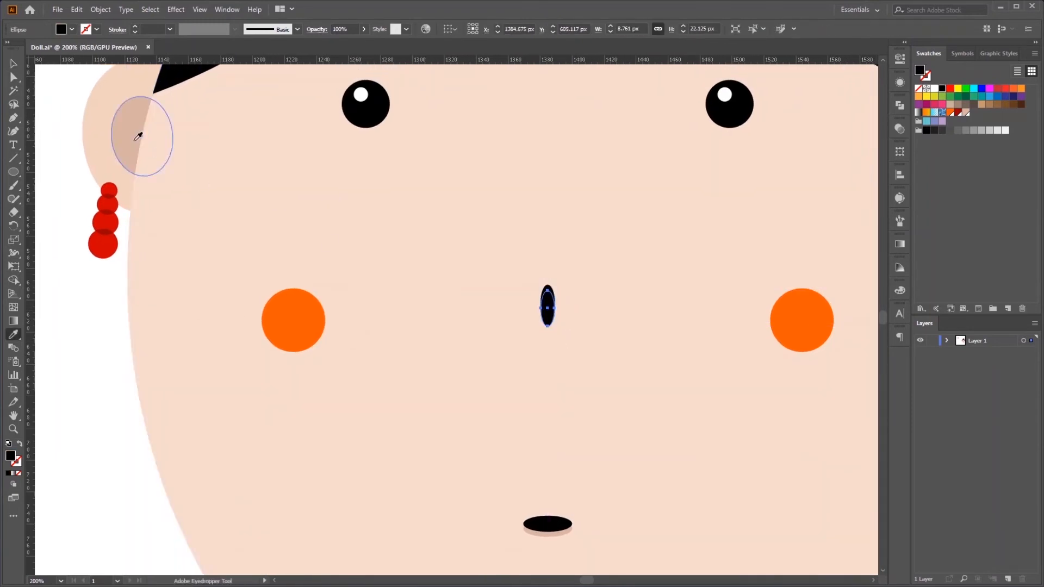
{"action": "left_click", "coordinate": [138, 136]}
{"action": "key", "text": "v"}
Send the nose's shadow copy backward so it sits just behind the black nose.
{"action": "right_click", "coordinate": [547, 316]}
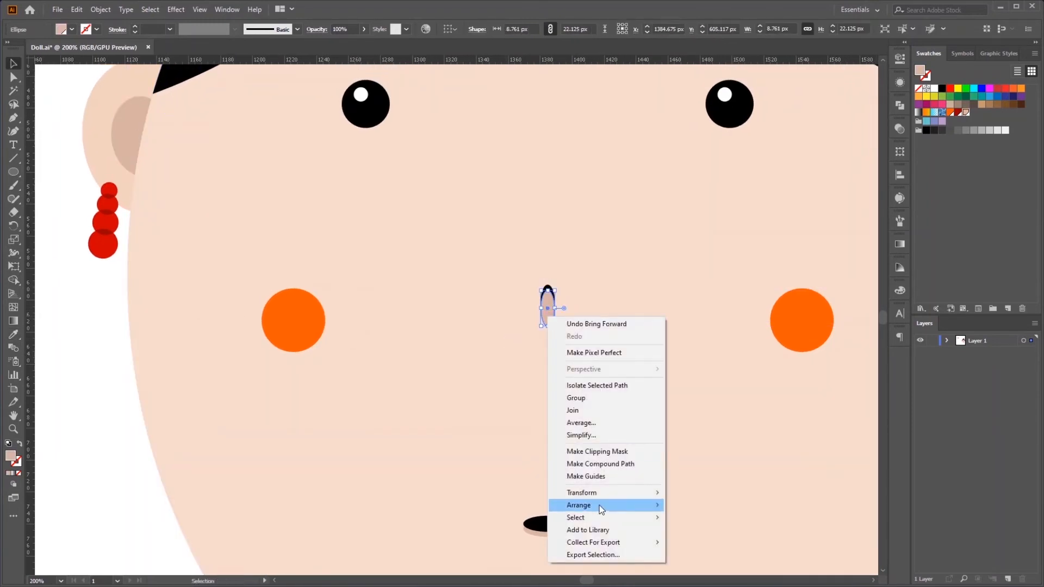
{"action": "mouse_move", "coordinate": [600, 506]}
{"action": "left_click", "coordinate": [711, 530]}
{"action": "right_click", "coordinate": [546, 318]}
{"action": "left_click", "coordinate": [707, 534]}
{"action": "left_click", "coordinate": [638, 411]}
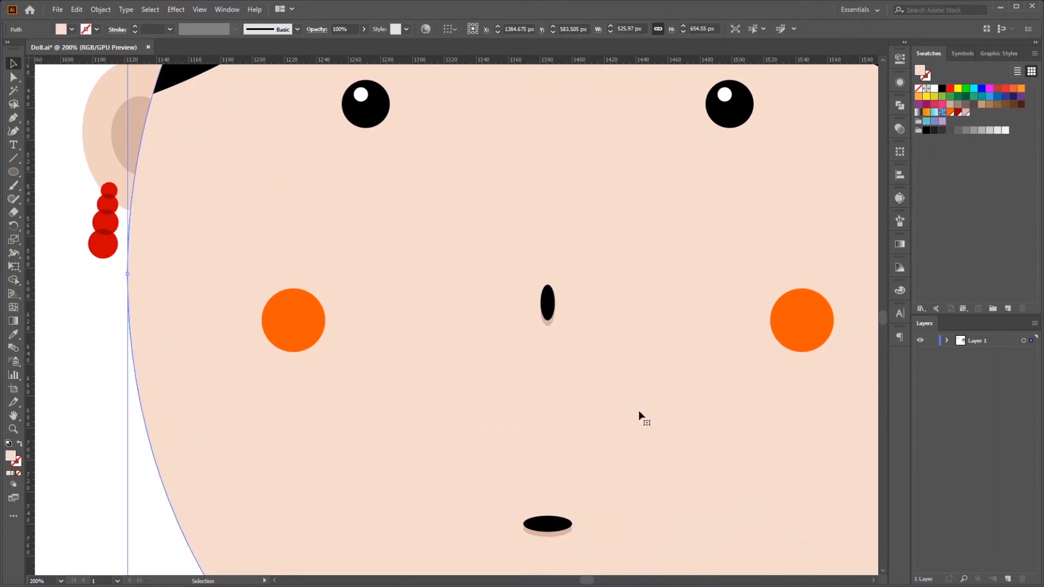
Duplicate the pair of eyebrows slightly lower and fill the copies with the inner ear's shadow color.
{"action": "scroll", "coordinate": [638, 411], "scroll_direction": "down", "scroll_amount": 1}
{"action": "left_click_drag", "start_coordinate": [498, 266], "coordinate": [471, 422]}
{"action": "left_click", "coordinate": [396, 283]}
{"action": "left_click_drag", "start_coordinate": [397, 283], "coordinate": [397, 287]}
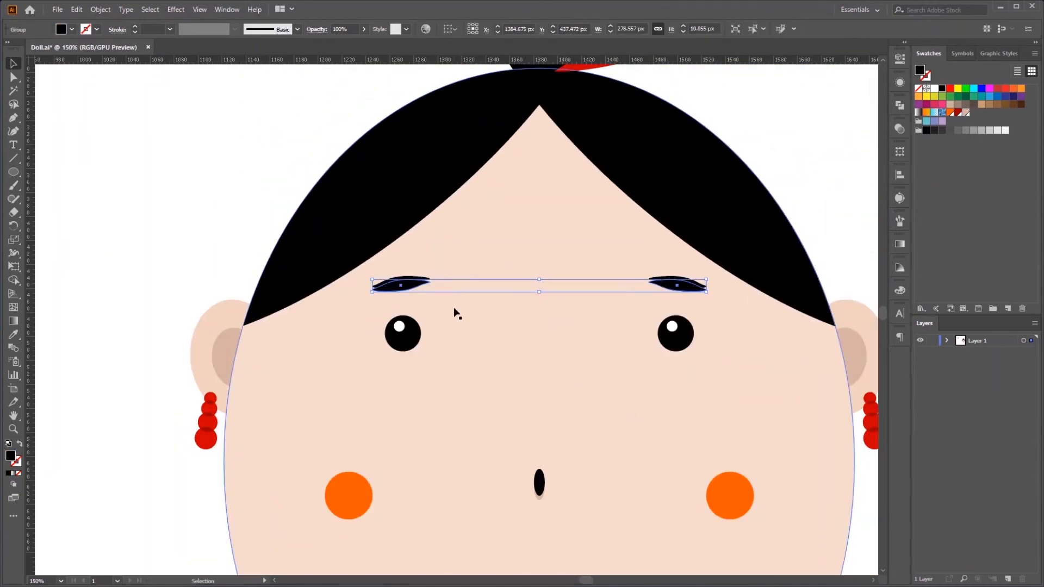
{"action": "key", "text": "i"}
{"action": "left_click", "coordinate": [228, 356]}
{"action": "key", "text": "v"}
Send the eyebrows' shadow copies backward, behind the black eyebrows, and clear the selection.
{"action": "right_click", "coordinate": [387, 285]}
{"action": "mouse_move", "coordinate": [490, 427]}
{"action": "left_click", "coordinate": [540, 451]}
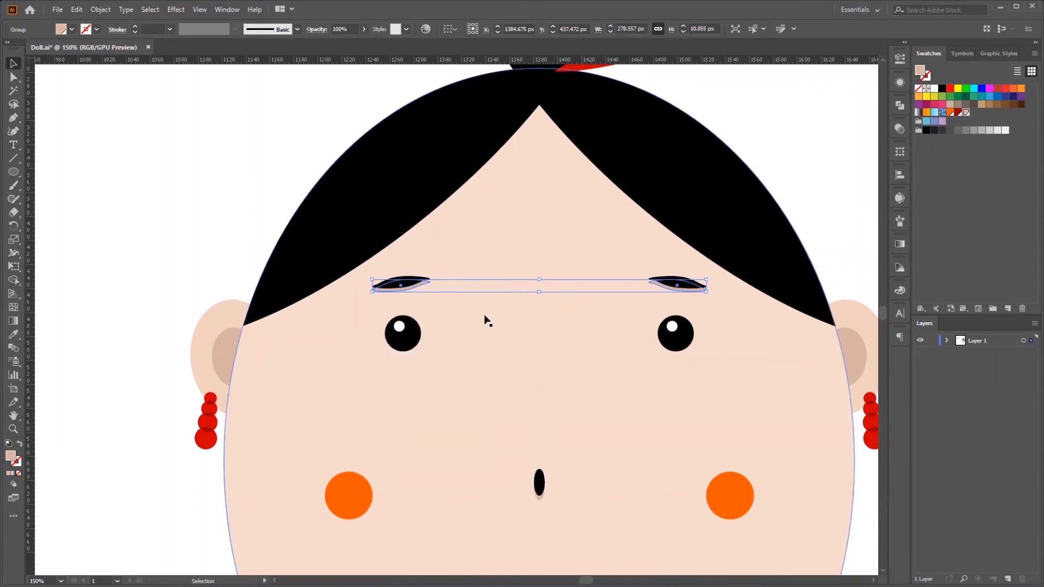
{"action": "left_click", "coordinate": [491, 322]}
{"action": "scroll", "coordinate": [491, 326], "scroll_direction": "down", "scroll_amount": 1}
{"action": "scroll", "coordinate": [602, 434], "scroll_direction": "down", "scroll_amount": 1}
{"action": "left_click", "coordinate": [744, 390]}
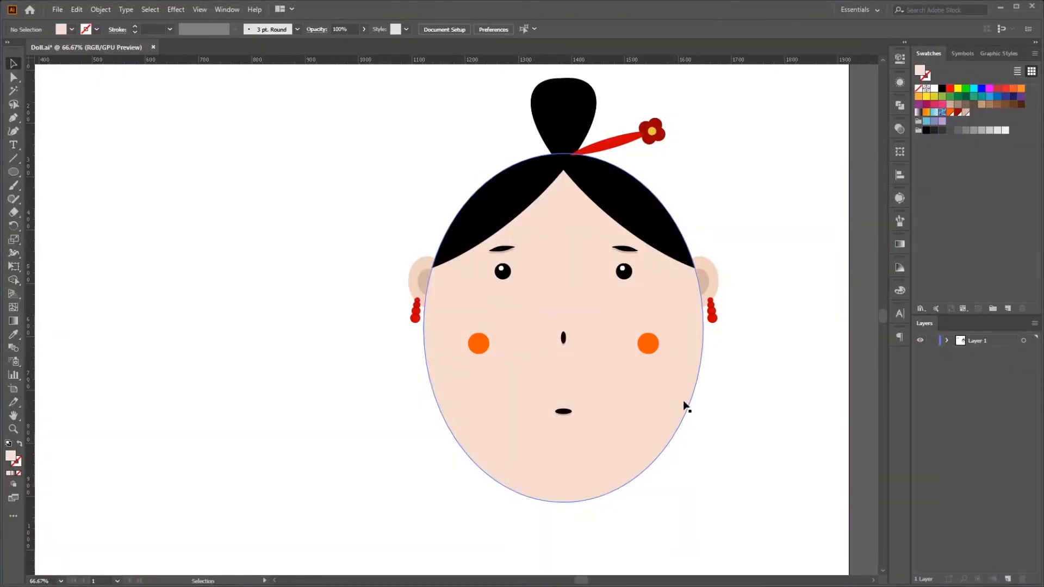
Duplicate the face oval to the left of the doll and draw a vertical line about 771 px long through the copy's center.
{"action": "scroll", "coordinate": [705, 419], "scroll_direction": "down", "scroll_amount": 1}
{"action": "scroll", "coordinate": [706, 419], "scroll_direction": "down", "scroll_amount": 1}
{"action": "left_click_drag", "start_coordinate": [693, 420], "coordinate": [352, 420]}
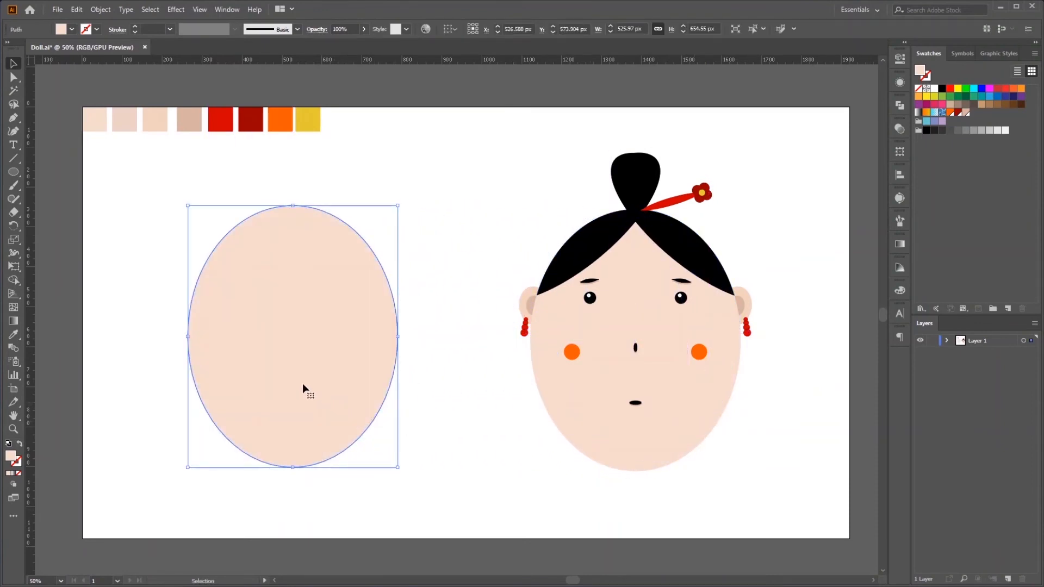
{"action": "left_click", "coordinate": [14, 159]}
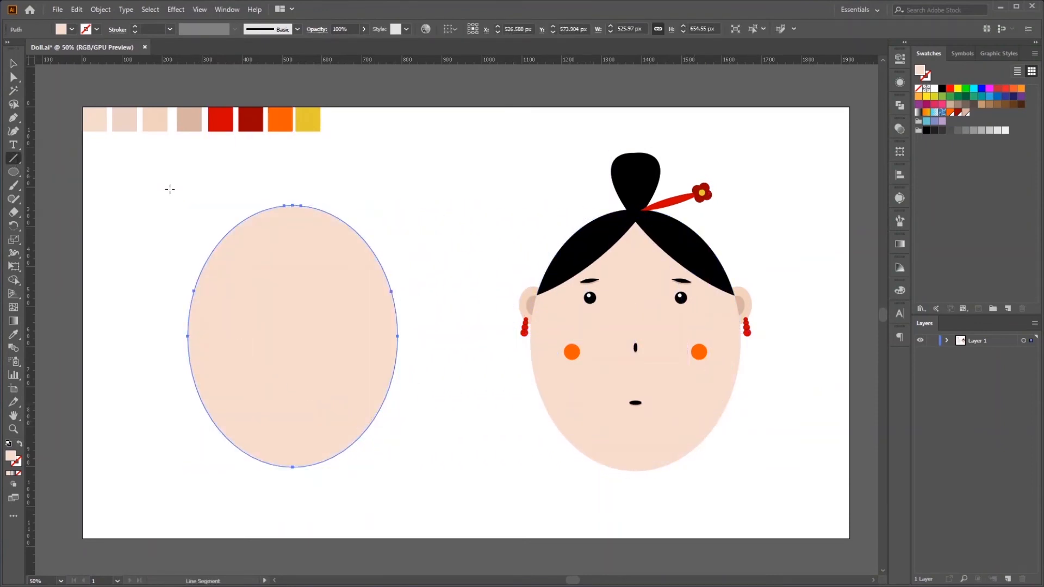
{"action": "left_click_drag", "start_coordinate": [292, 185], "coordinate": [293, 492]}
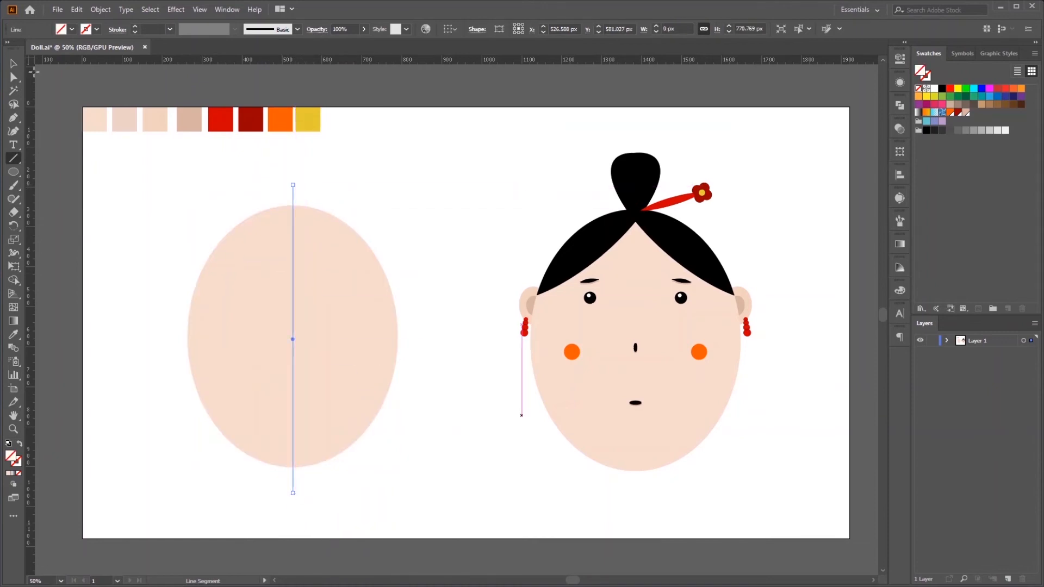
Divide the copied face oval along its vertical center line with Pathfinder's Divide and clear the selection.
{"action": "left_click", "coordinate": [13, 63]}
{"action": "left_click_drag", "start_coordinate": [182, 190], "coordinate": [412, 409]}
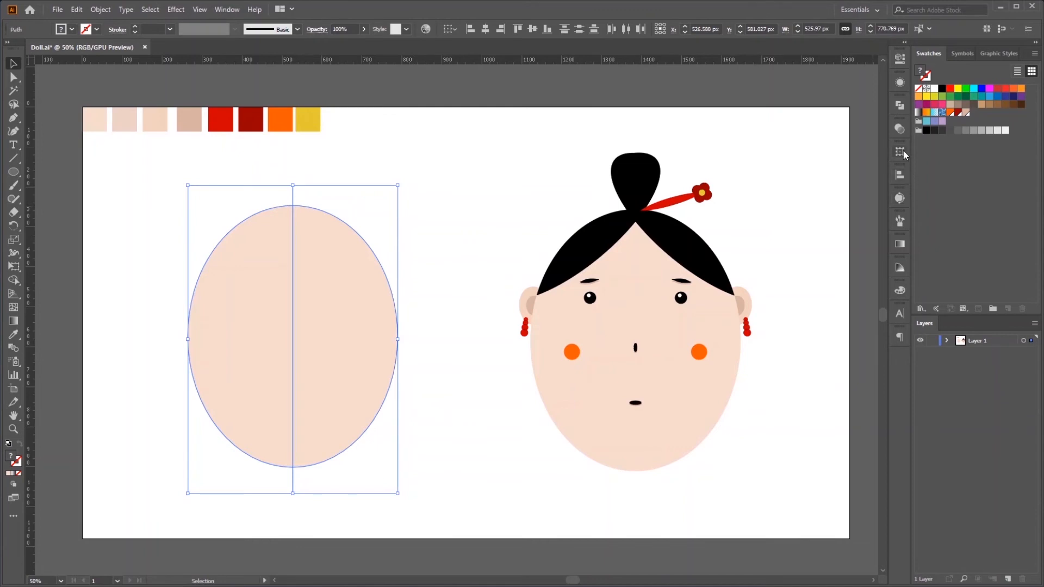
{"action": "left_click", "coordinate": [900, 107]}
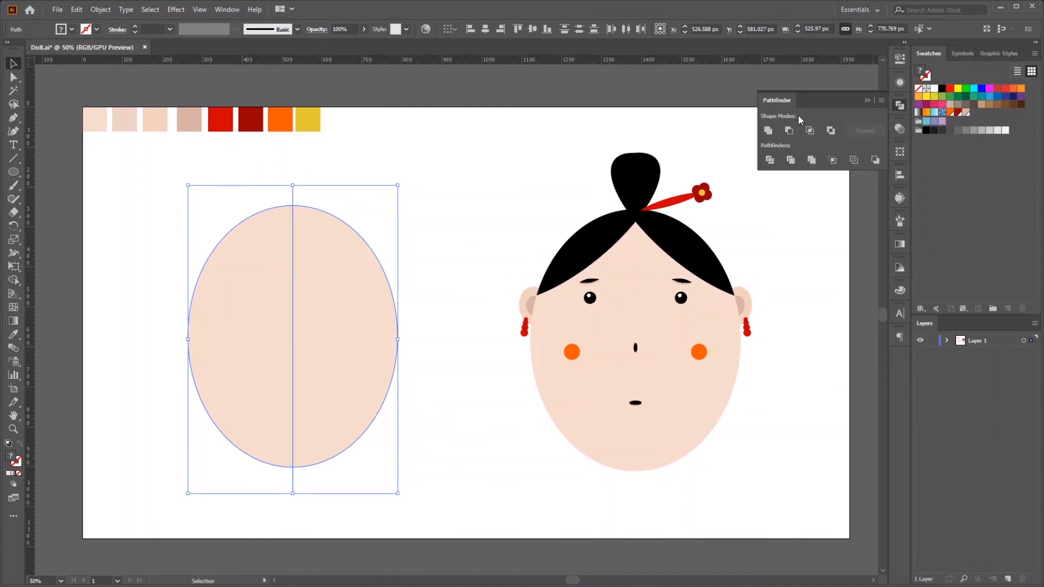
{"action": "left_click", "coordinate": [227, 9]}
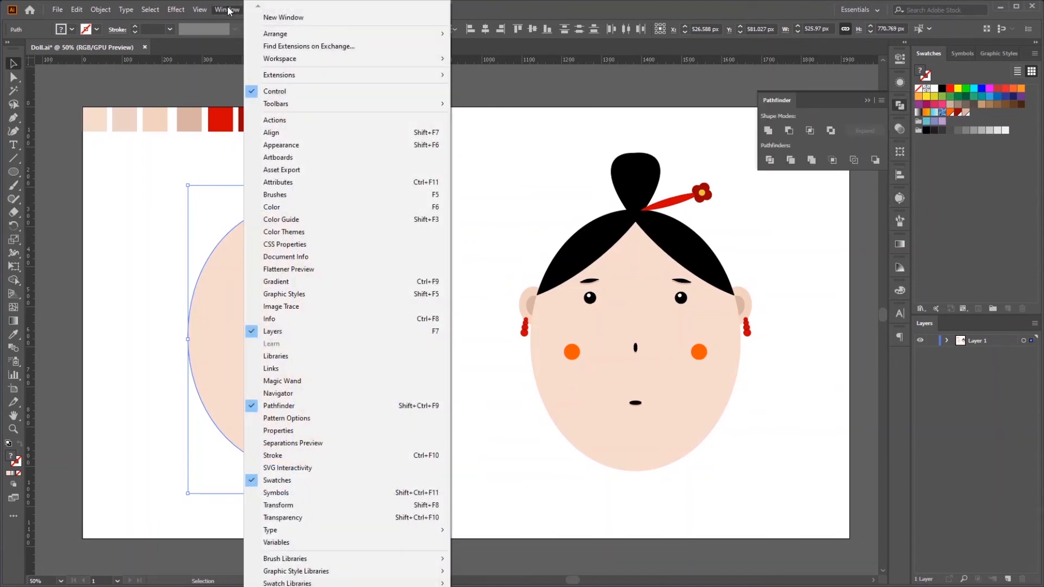
{"action": "left_click", "coordinate": [840, 110]}
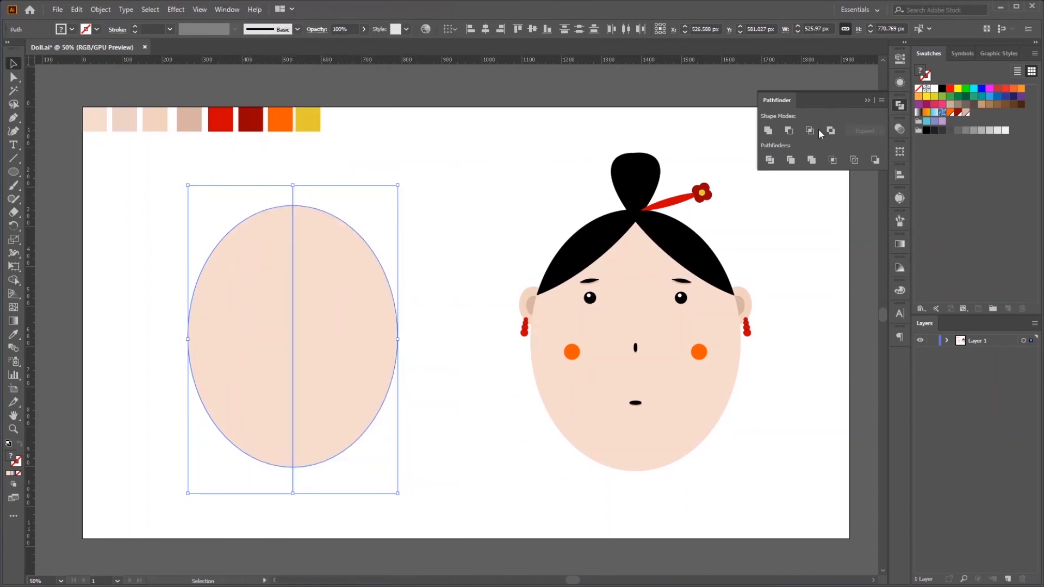
{"action": "left_click", "coordinate": [769, 161]}
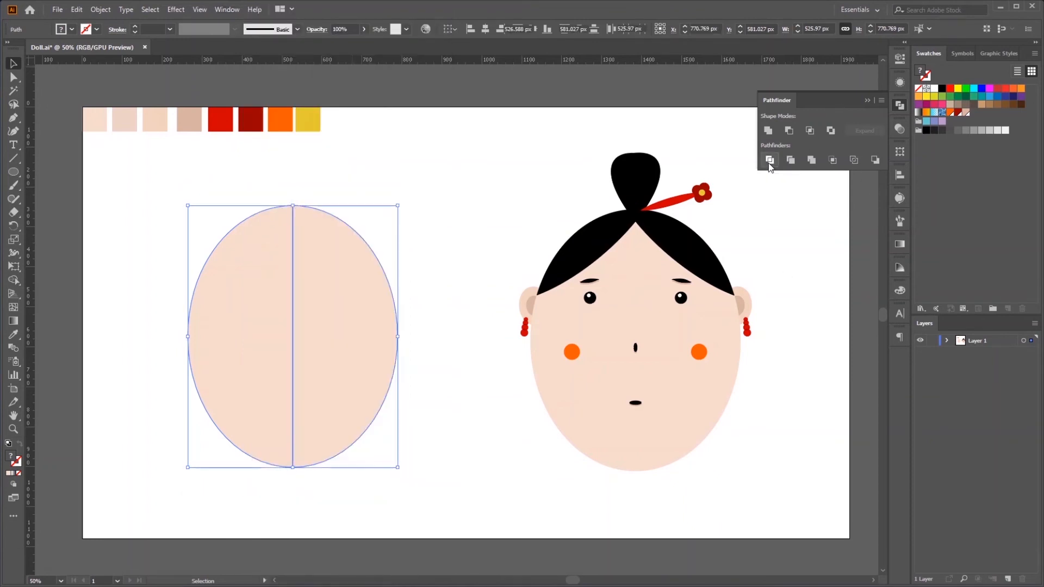
{"action": "left_click", "coordinate": [153, 357]}
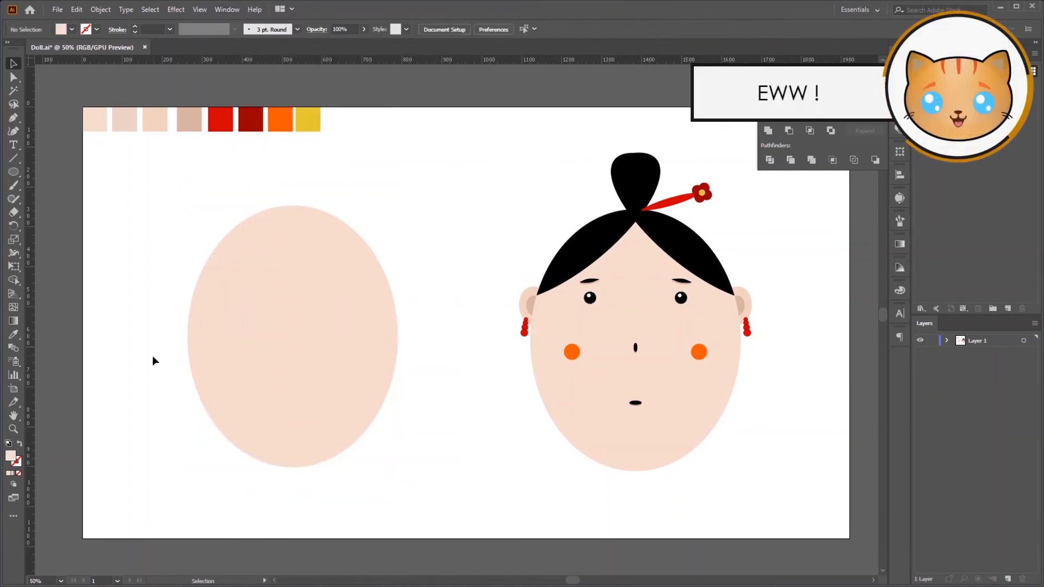
Ungroup the two halves of the divided oval and deselect them.
{"action": "left_click", "coordinate": [212, 343]}
{"action": "left_click", "coordinate": [102, 10]}
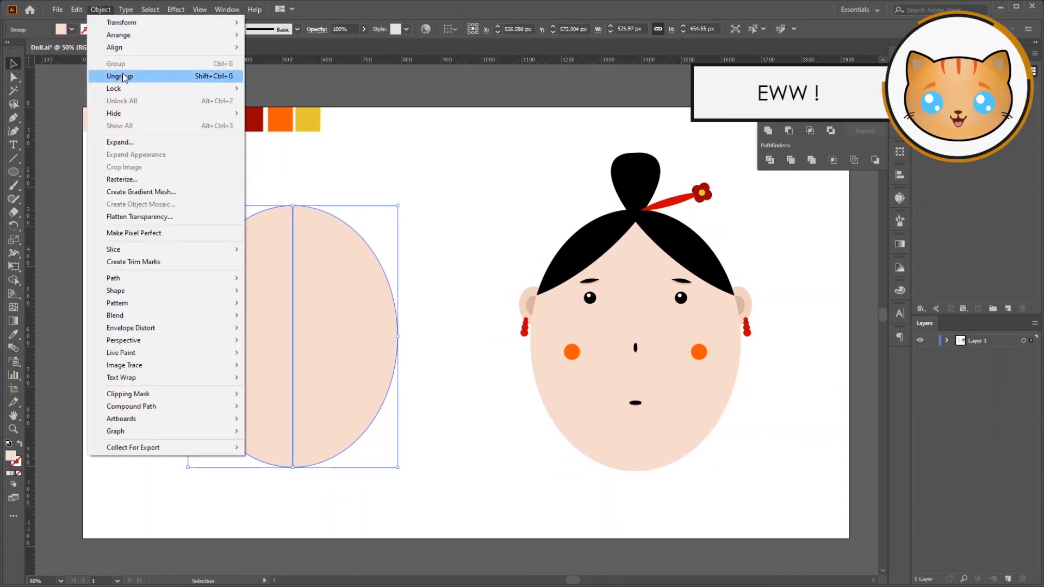
{"action": "left_click", "coordinate": [128, 76]}
{"action": "left_click", "coordinate": [125, 229]}
Create a copy of the oval's right half rotated 4° about its bottom anchor point.
{"action": "key", "text": "a"}
{"action": "left_click", "coordinate": [359, 412]}
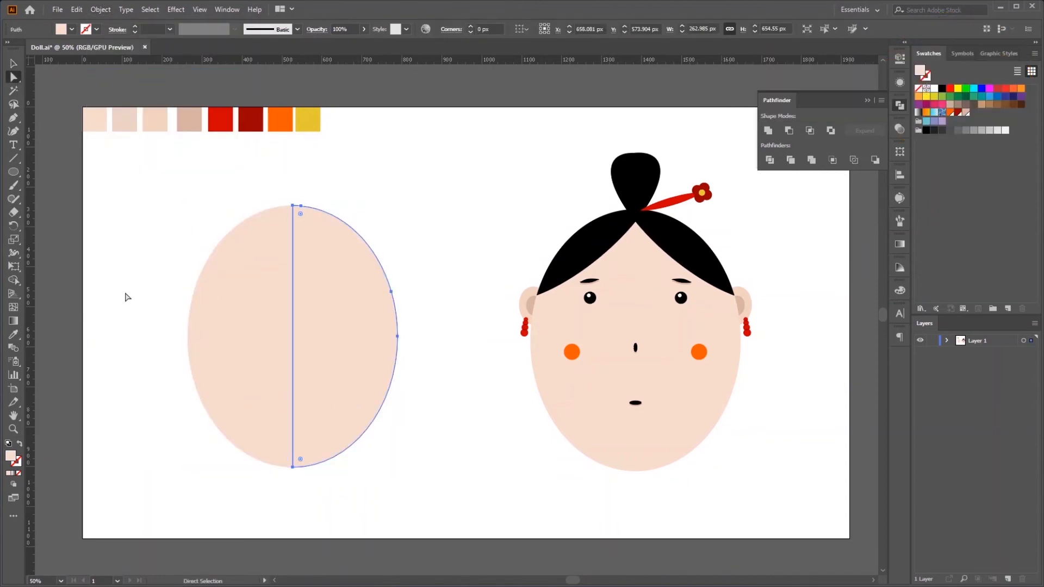
{"action": "left_click", "coordinate": [14, 226]}
{"action": "key", "text": "r"}
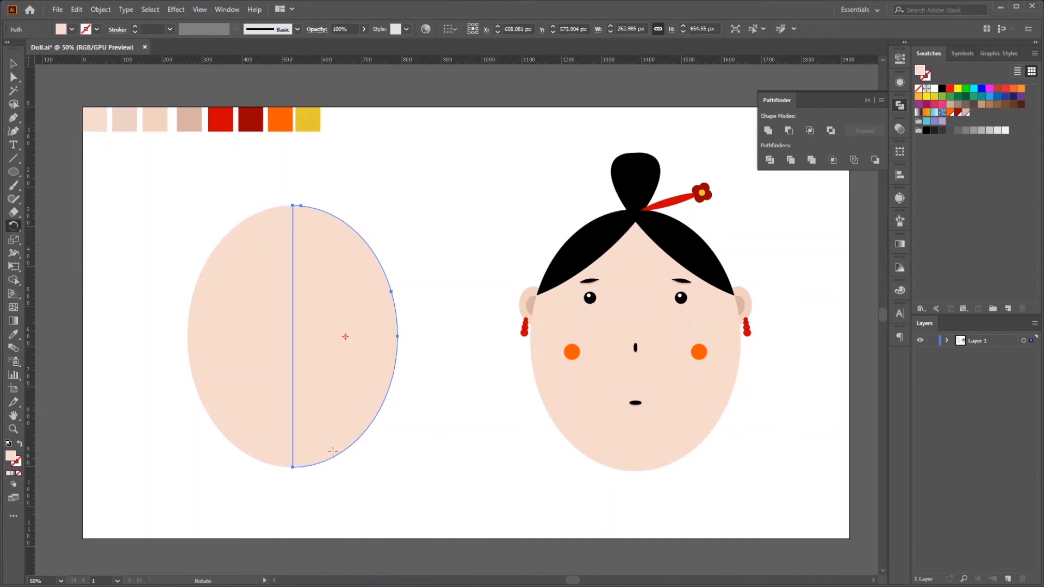
{"action": "left_click", "coordinate": [292, 467], "text": "alt"}
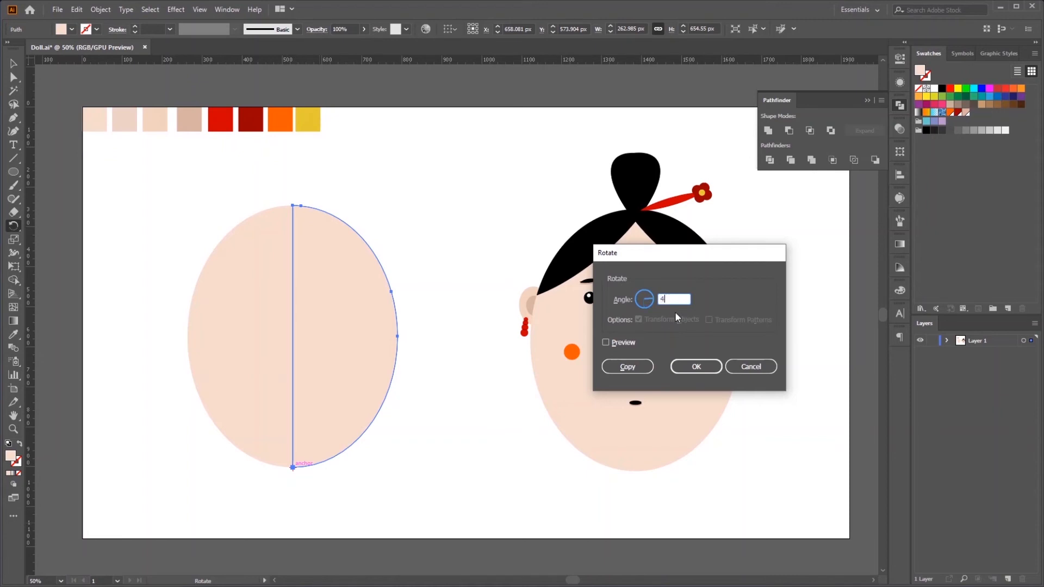
{"action": "left_click", "coordinate": [606, 343]}
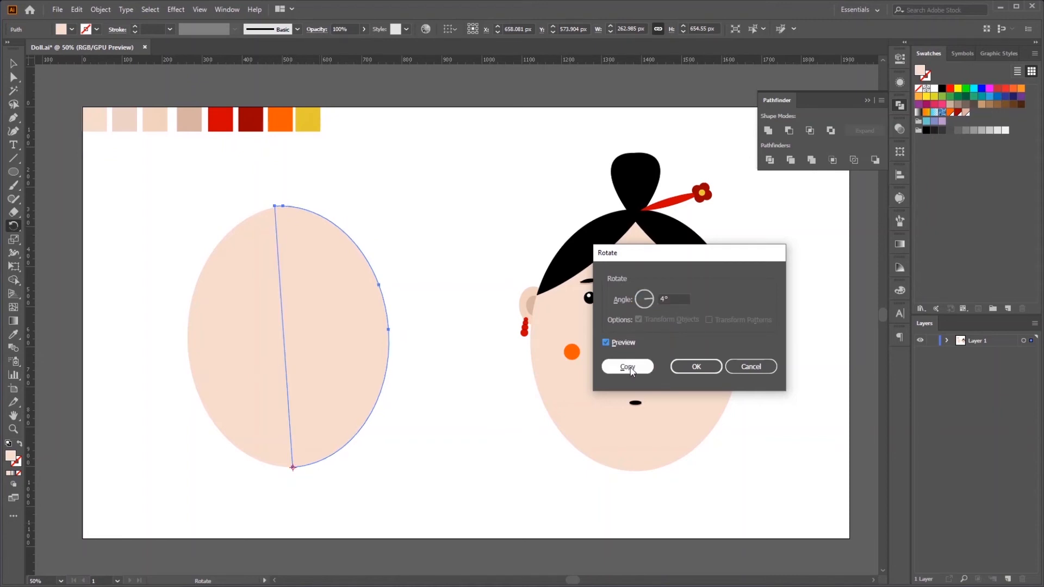
{"action": "left_click", "coordinate": [628, 367]}
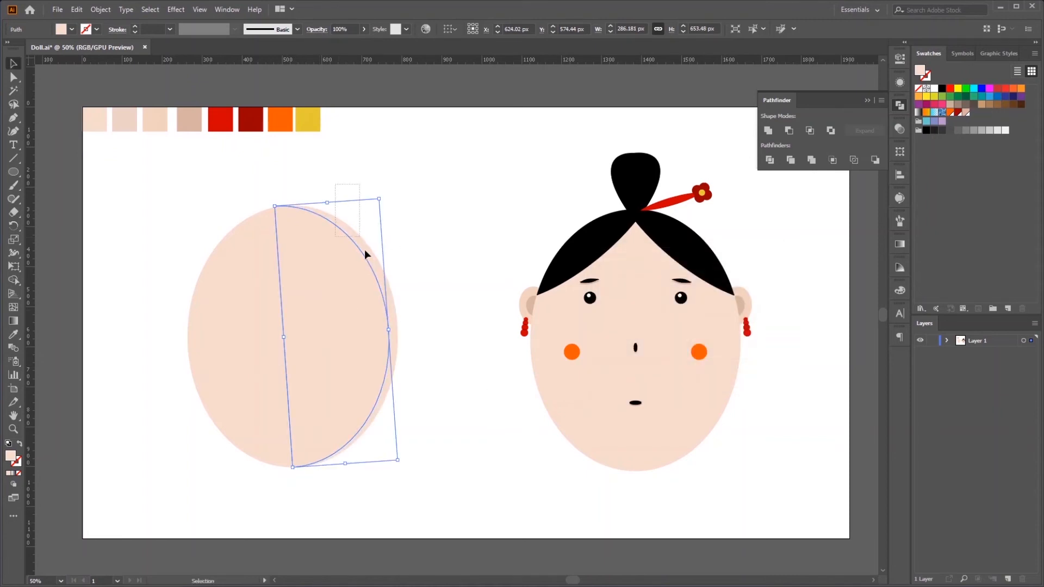
Remove the area where the right half and its rotated copy overlap with Shape Builder, leaving a crescent along the outer edge.
{"action": "left_click_drag", "start_coordinate": [365, 251], "coordinate": [420, 326]}
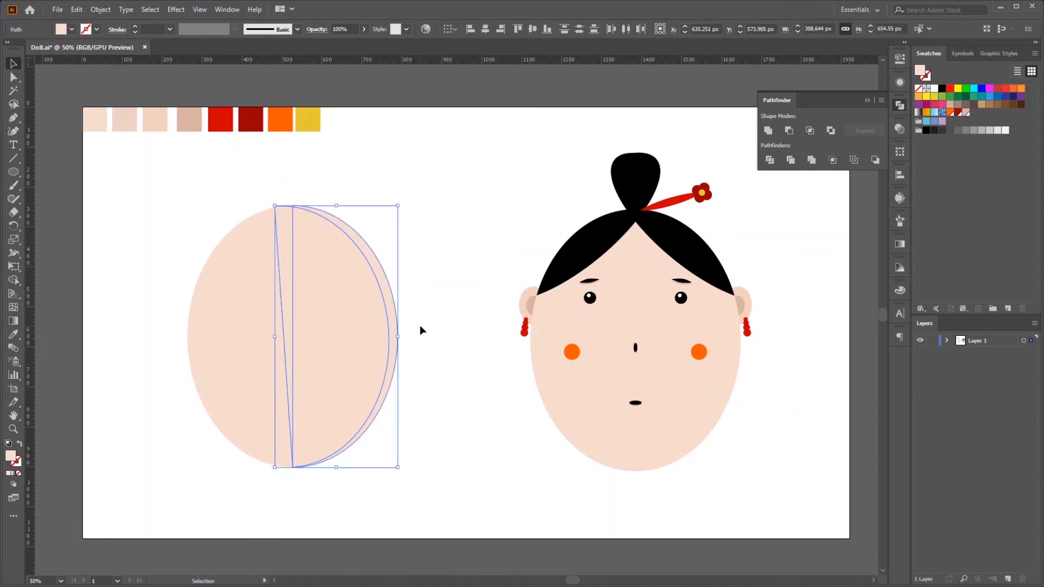
{"action": "left_click_drag", "start_coordinate": [13, 280], "coordinate": [65, 281]}
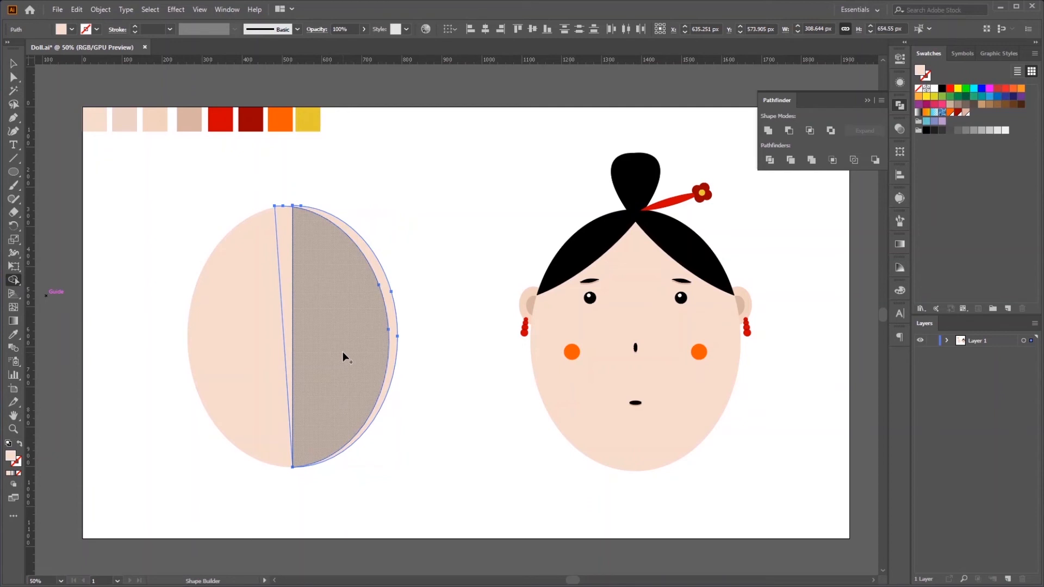
{"action": "left_click", "coordinate": [343, 357], "text": "alt"}
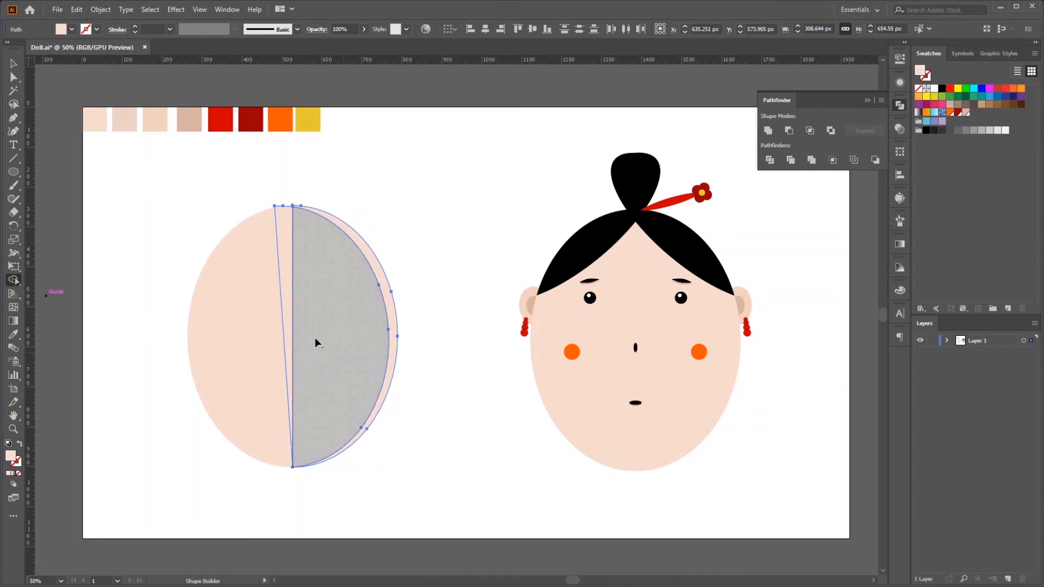
{"action": "key", "text": "v"}
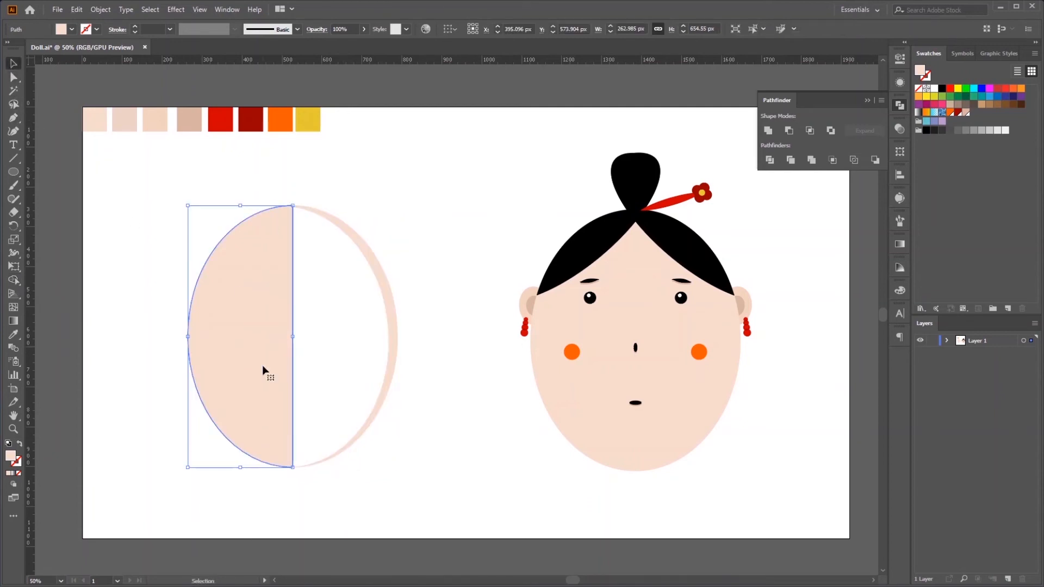
Create a copy of the oval's left half rotated -4° about its bottom anchor point.
{"action": "left_click", "coordinate": [263, 368]}
{"action": "left_click", "coordinate": [14, 202]}
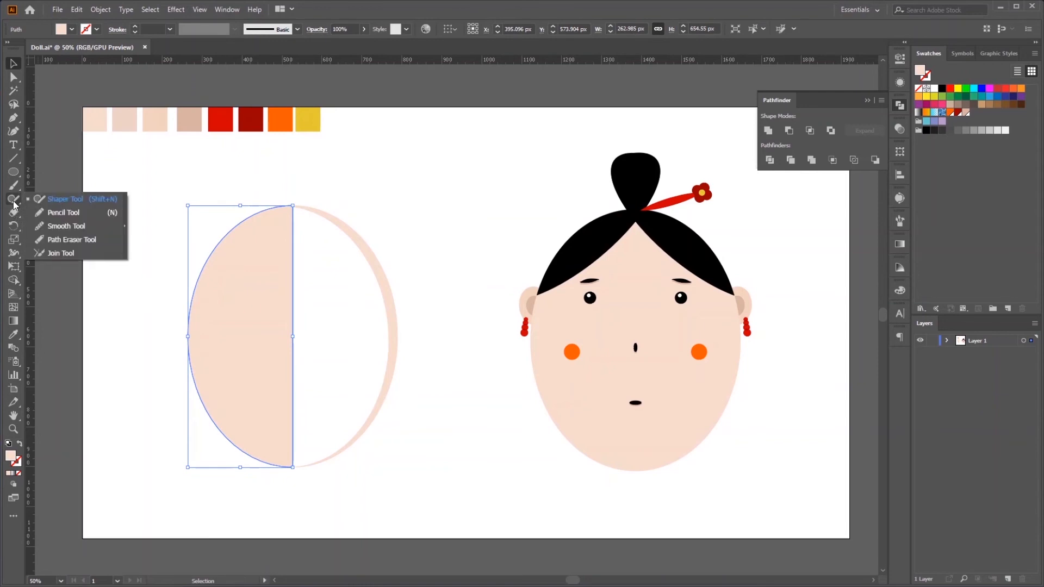
{"action": "left_click", "coordinate": [13, 226]}
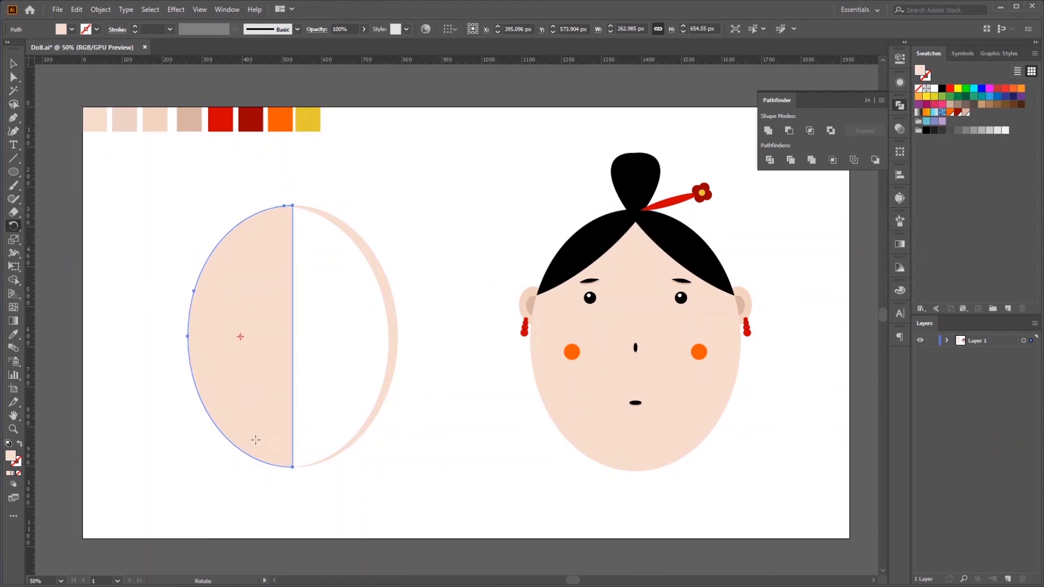
{"action": "left_click", "coordinate": [292, 467], "text": "alt"}
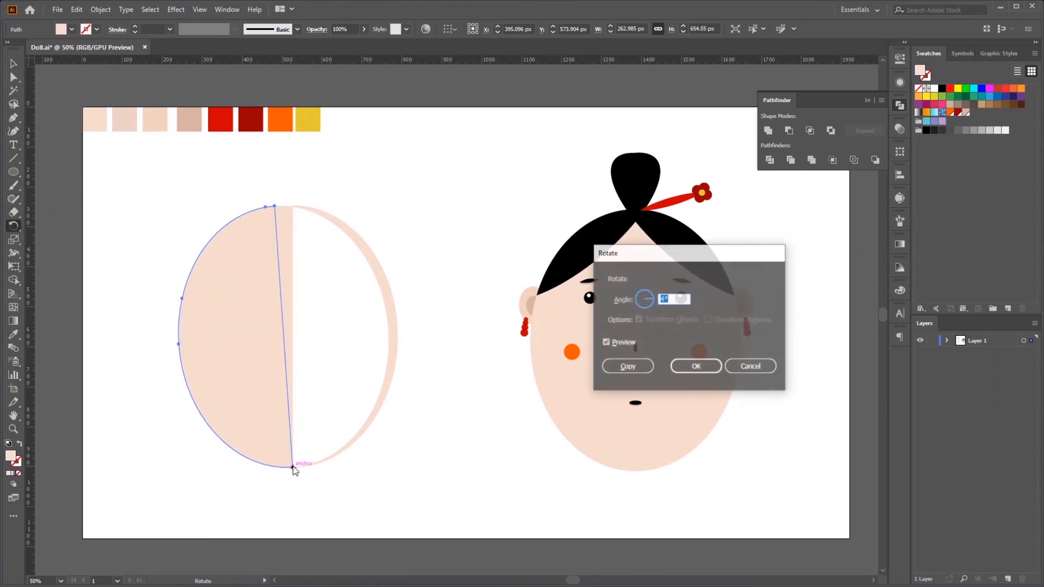
{"action": "left_click", "coordinate": [686, 299]}
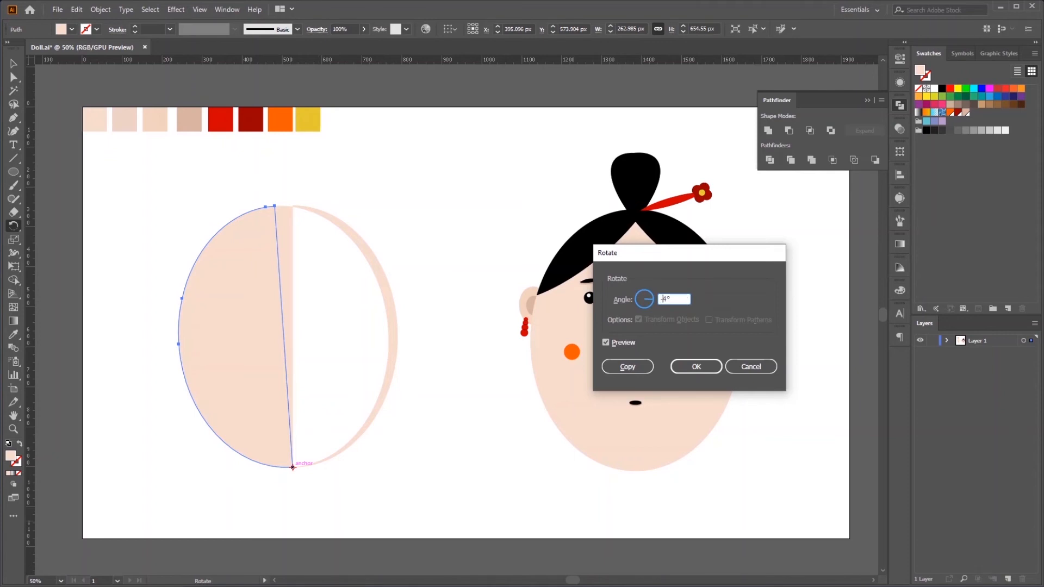
{"action": "type", "text": "-"}
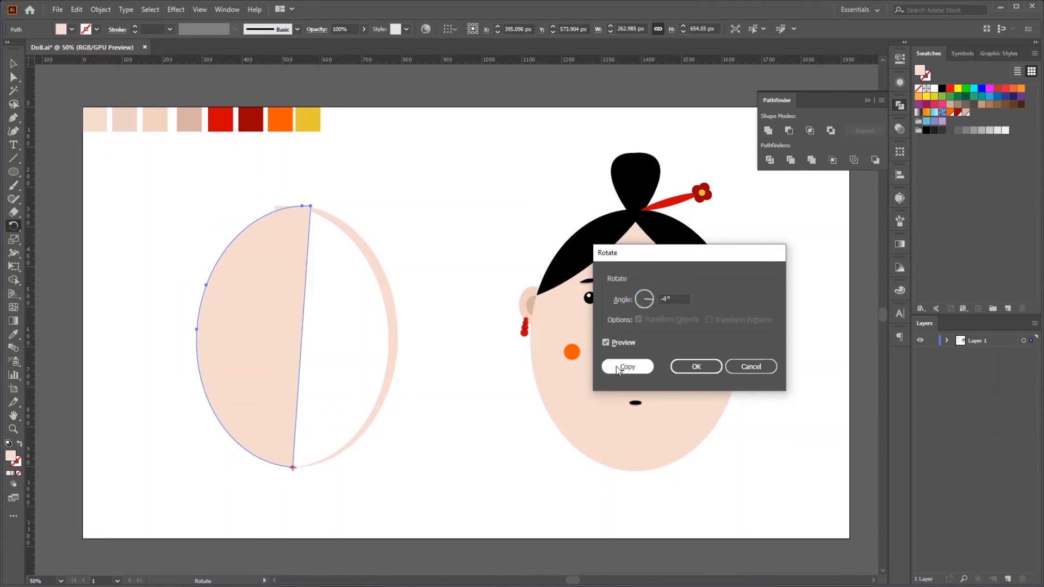
{"action": "left_click", "coordinate": [616, 366]}
Remove the area where the left half and its rotated copy overlap with Shape Builder, leaving a matching crescent.
{"action": "key", "text": "v"}
{"action": "left_click_drag", "start_coordinate": [170, 220], "coordinate": [228, 299]}
{"action": "left_click", "coordinate": [16, 280]}
{"action": "left_click", "coordinate": [233, 328], "text": "alt"}
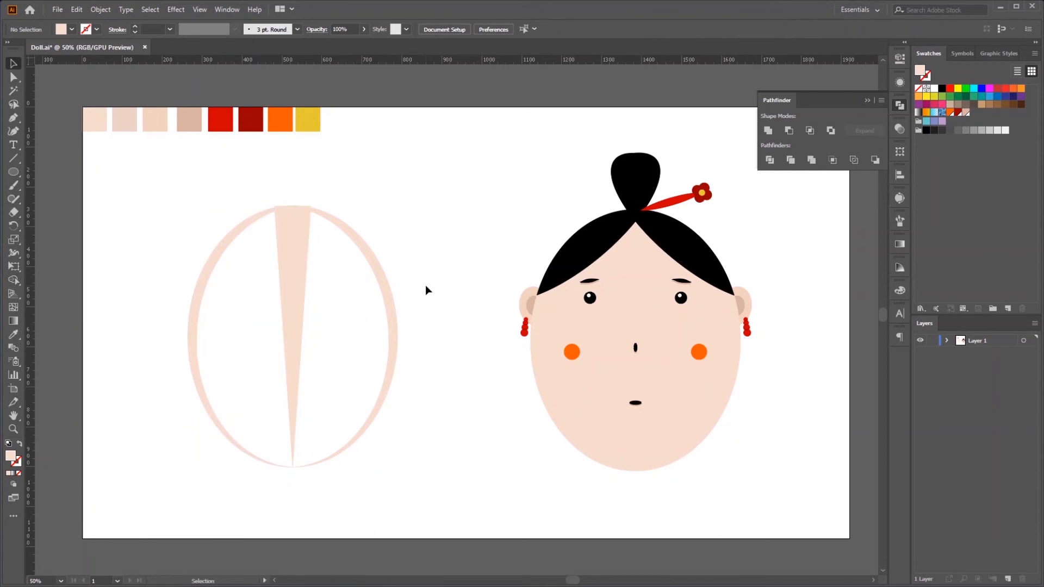
Delete the leftover wedge pieces in the middle of the oval, keeping only the two crescents.
{"action": "key", "text": "a"}
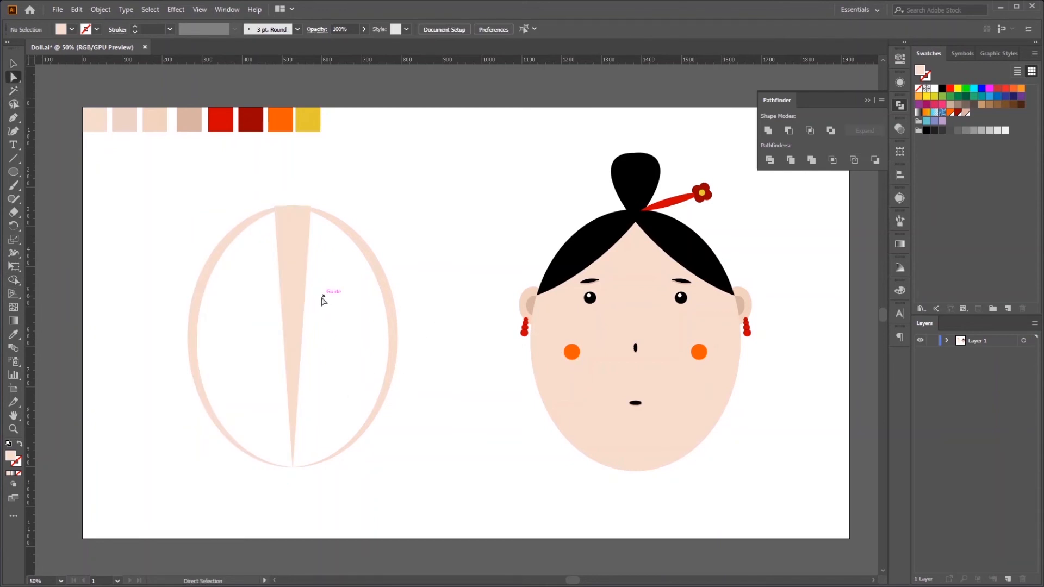
{"action": "left_click", "coordinate": [299, 298]}
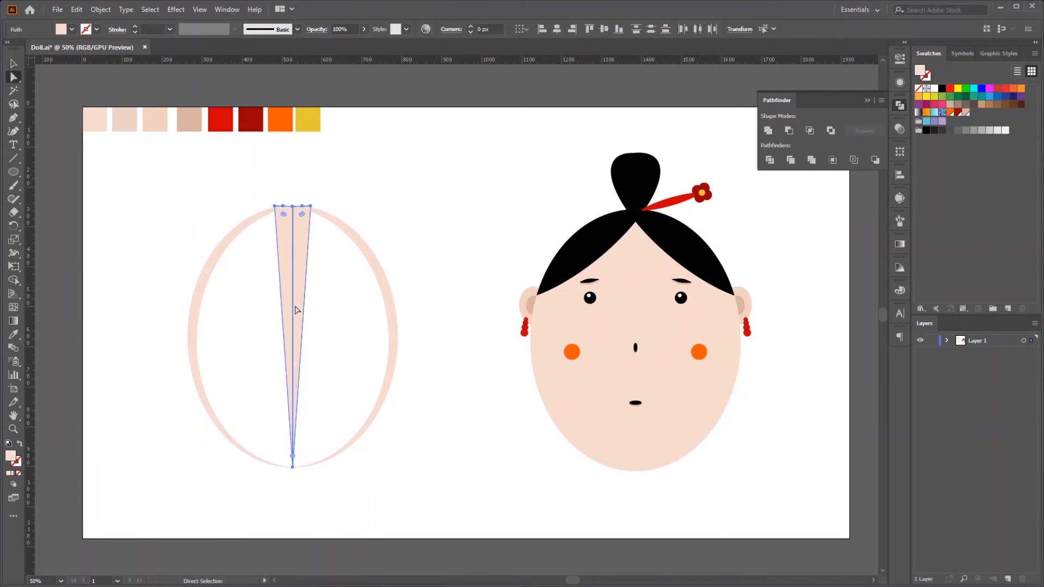
{"action": "key", "text": "Delete"}
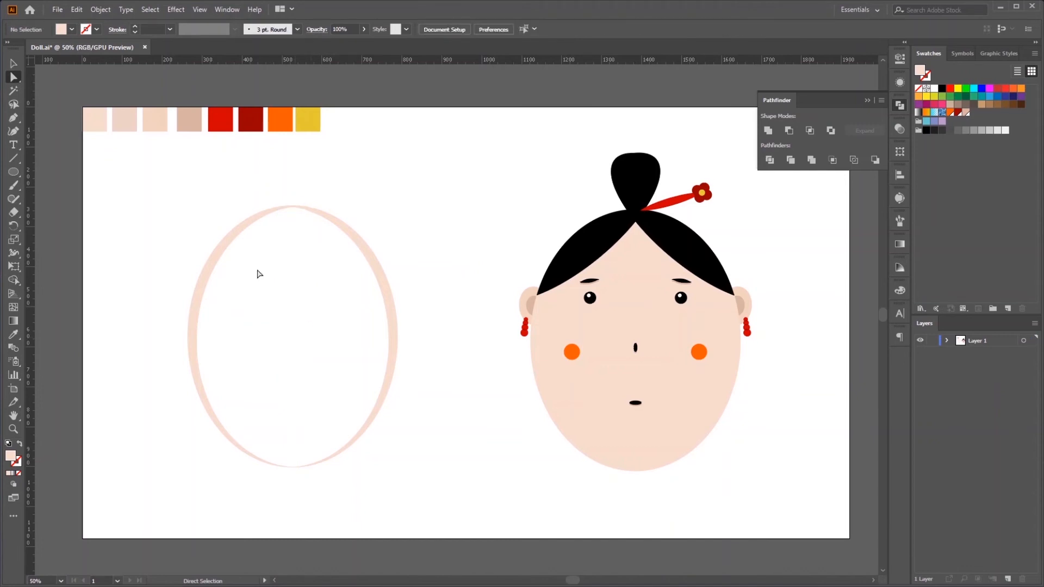
Recolor both crescents with a slightly darker pinkish skin tone using the Eyedropper.
{"action": "key", "text": "v"}
{"action": "left_click_drag", "start_coordinate": [119, 194], "coordinate": [470, 427]}
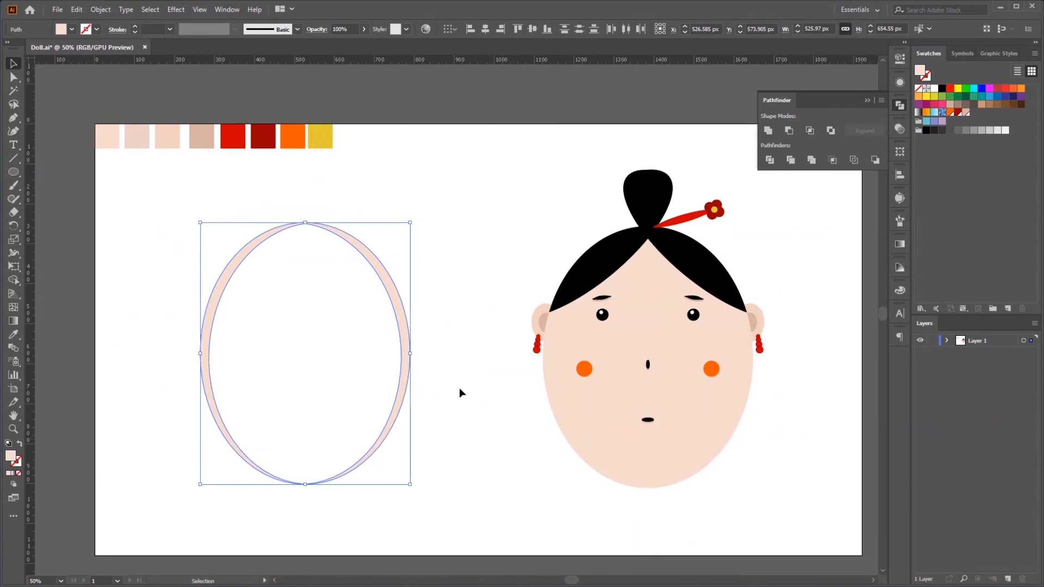
{"action": "key", "text": "i"}
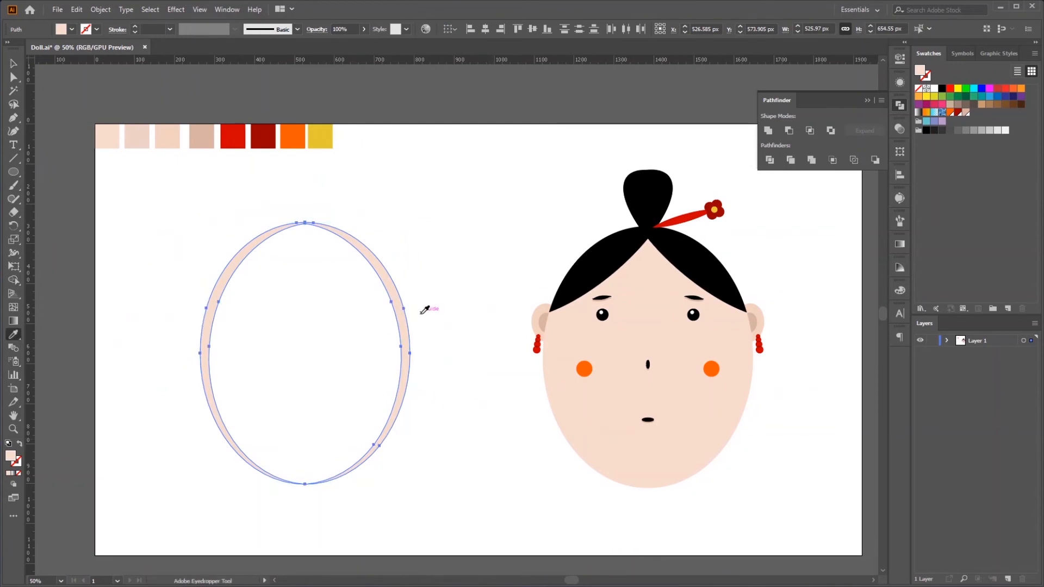
{"action": "left_click", "coordinate": [546, 318]}
{"action": "left_click", "coordinate": [15, 68]}
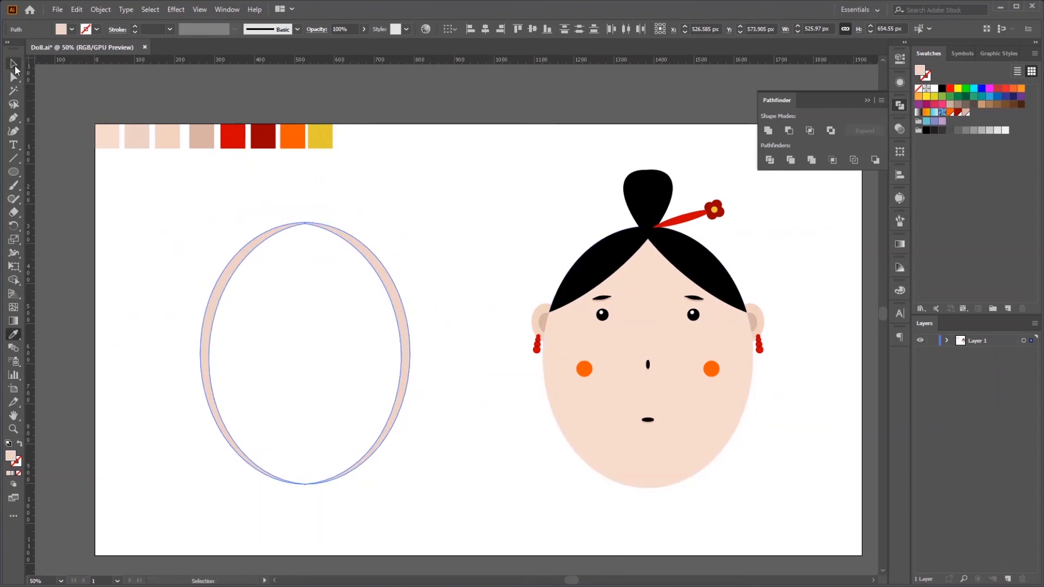
Move the two crescents onto the doll's face, aligned with the face oval's outer edge, and deselect them.
{"action": "left_click_drag", "start_coordinate": [406, 376], "coordinate": [748, 375]}
{"action": "left_click", "coordinate": [793, 439]}
{"action": "scroll", "coordinate": [793, 439], "scroll_direction": "up", "scroll_amount": 2}
{"action": "left_click_drag", "start_coordinate": [793, 439], "coordinate": [792, 488]}
{"action": "left_click", "coordinate": [597, 157]}
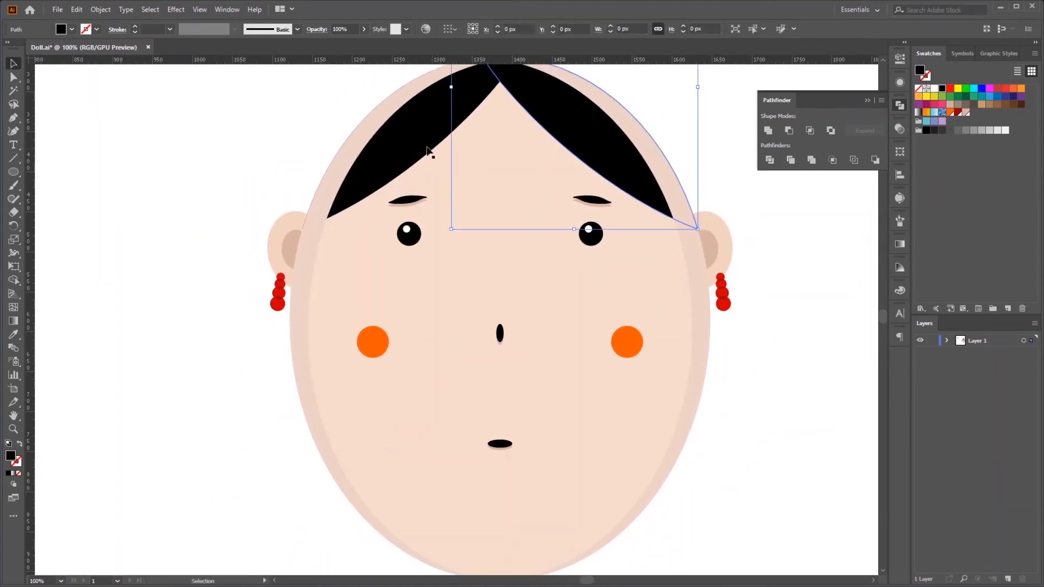
{"action": "left_click", "coordinate": [425, 146], "text": "shift"}
{"action": "scroll", "coordinate": [591, 283], "scroll_direction": "down", "scroll_amount": 1}
{"action": "key", "text": "ctrl+shift+a"}
Examine in Outline mode how the crescents line up with the face oval and the hair, and return to the color preview.
{"action": "scroll", "coordinate": [641, 348], "scroll_direction": "up", "scroll_amount": 1}
{"action": "key", "text": "ctrl+y"}
{"action": "scroll", "coordinate": [673, 392], "scroll_direction": "up", "scroll_amount": 1}
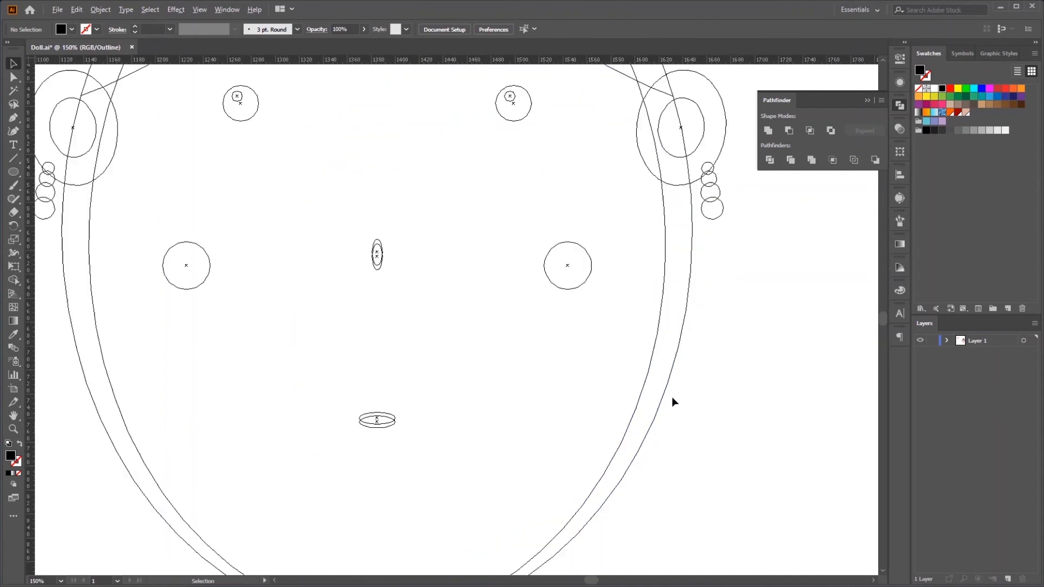
{"action": "scroll", "coordinate": [697, 322], "scroll_direction": "down", "scroll_amount": 2}
{"action": "key", "text": "ctrl+y"}
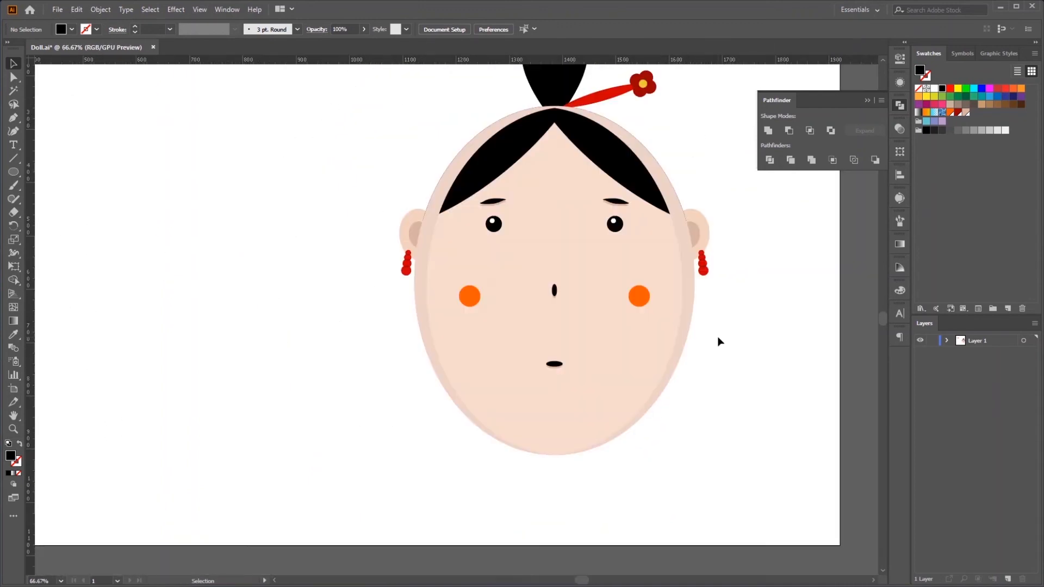
{"action": "key", "text": "ctrl+y"}
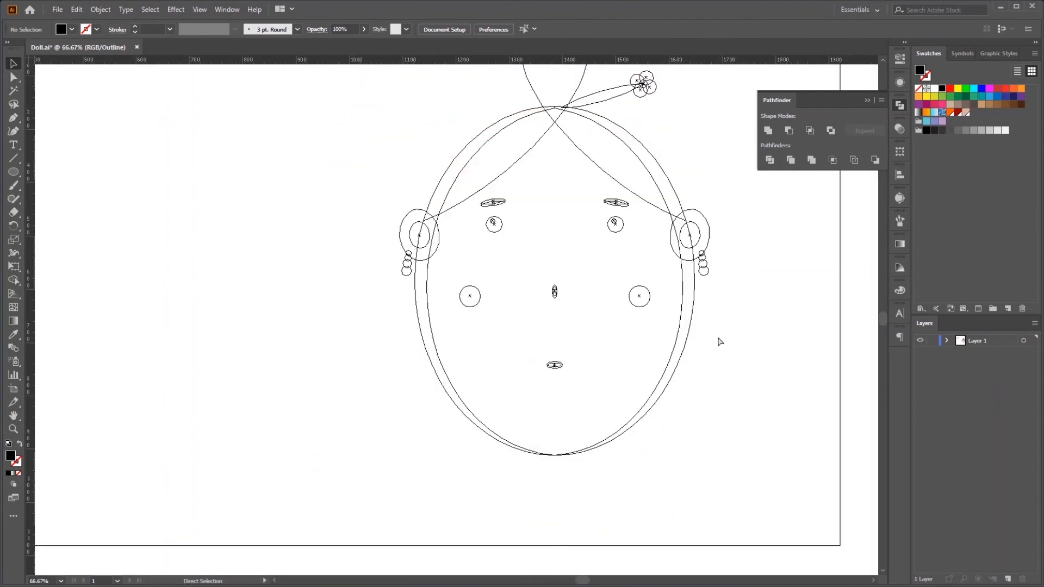
{"action": "key", "text": "ctrl+y"}
{"action": "scroll", "coordinate": [720, 342], "scroll_direction": "down", "scroll_amount": 1}
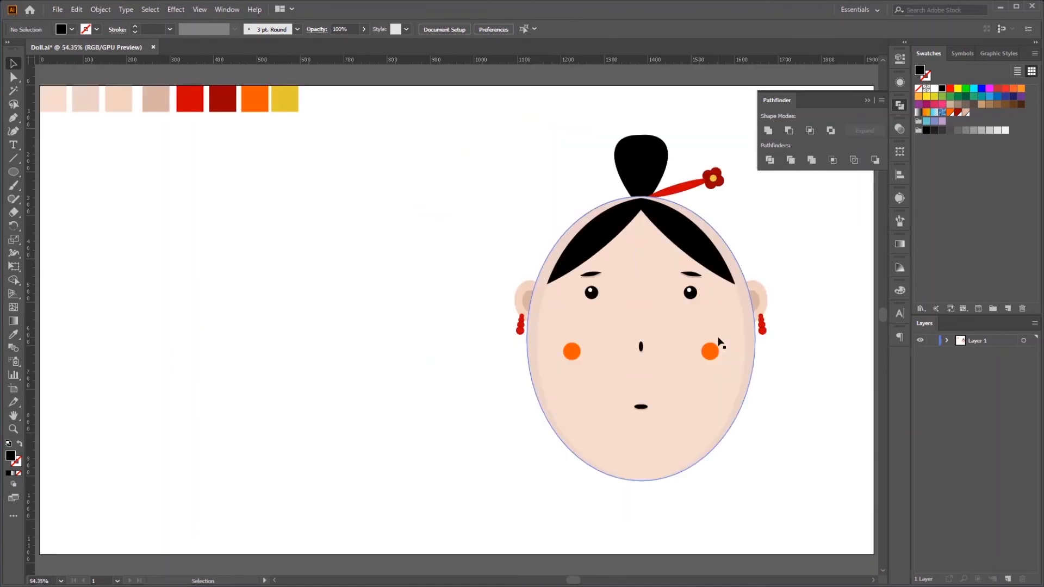
Bring both black hair sections to the front so they cover the face crescents, and close the Pathfinder panel.
{"action": "left_click", "coordinate": [602, 233]}
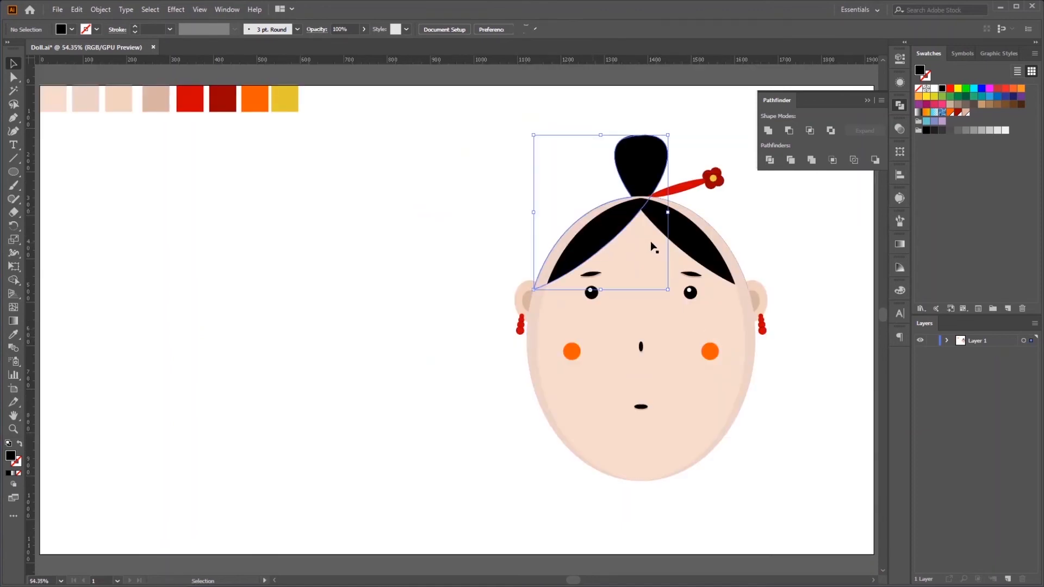
{"action": "right_click", "coordinate": [688, 238]}
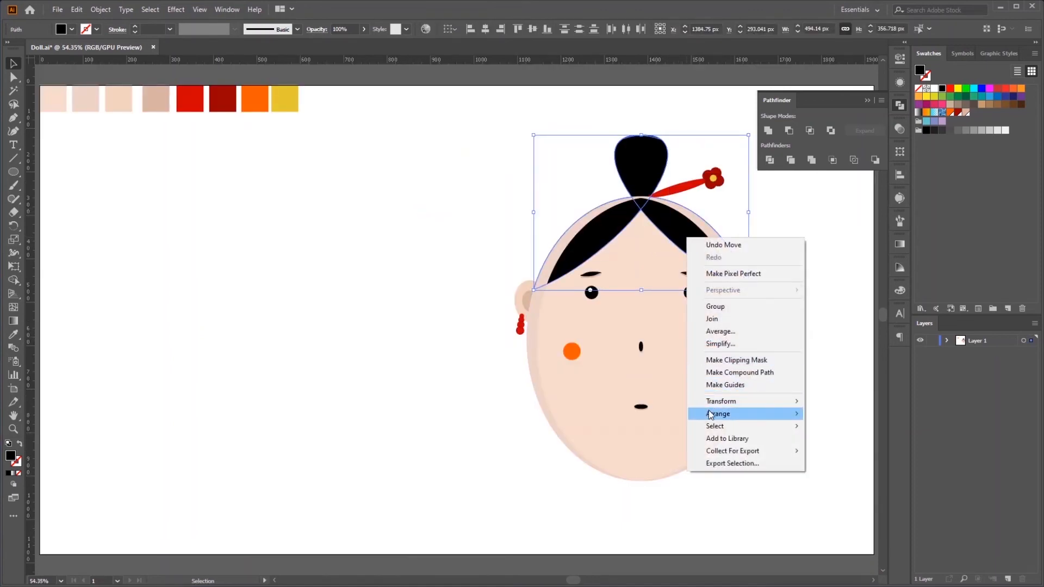
{"action": "mouse_move", "coordinate": [710, 414]}
{"action": "left_click", "coordinate": [830, 412]}
{"action": "left_click", "coordinate": [821, 410]}
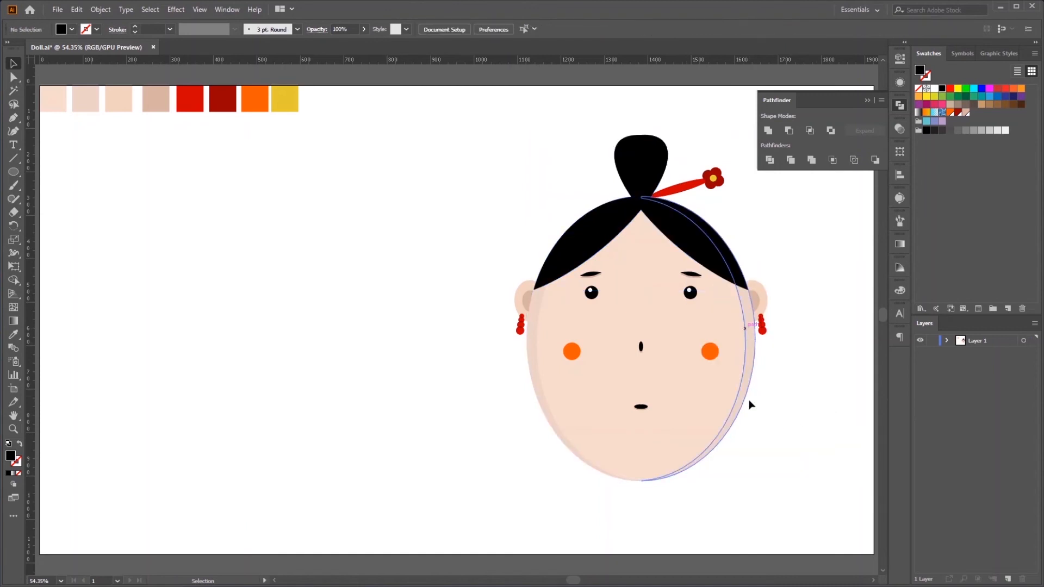
{"action": "left_click_drag", "start_coordinate": [771, 446], "coordinate": [757, 462]}
{"action": "scroll", "coordinate": [766, 433], "scroll_direction": "up", "scroll_amount": 1}
{"action": "left_click", "coordinate": [867, 100]}
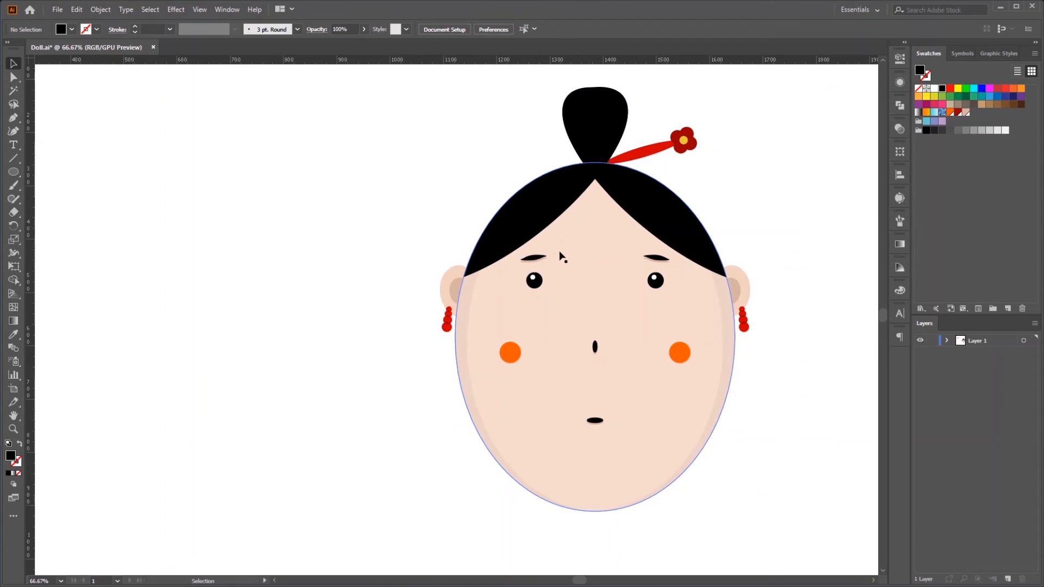
Make a copy of the left hair section rotated slightly clockwise about its lower outer tip.
{"action": "left_click_drag", "start_coordinate": [21, 224], "coordinate": [51, 228]}
{"action": "left_click", "coordinate": [464, 276], "text": "ctrl"}
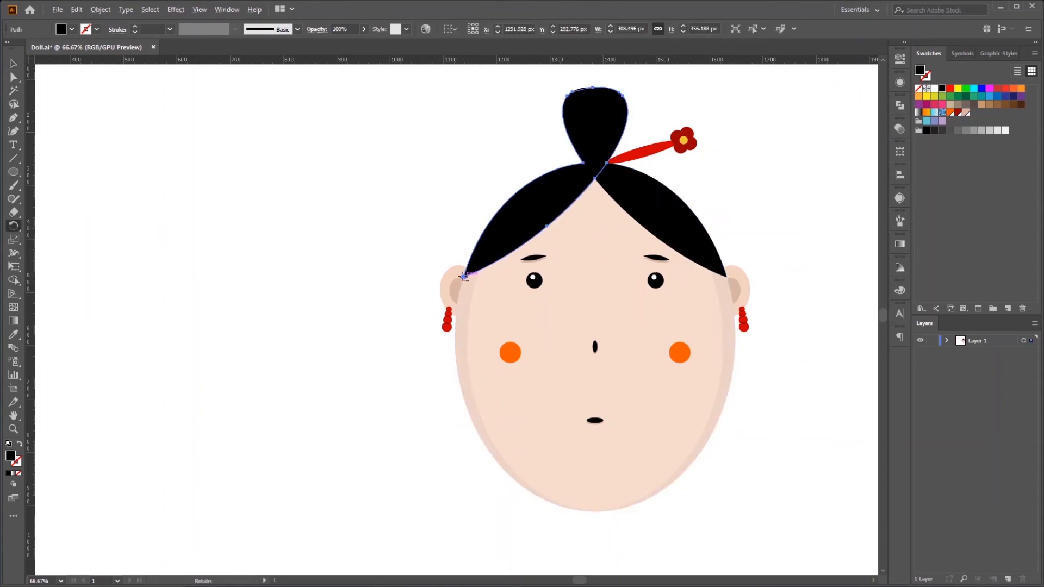
{"action": "left_click", "coordinate": [464, 276], "text": "alt"}
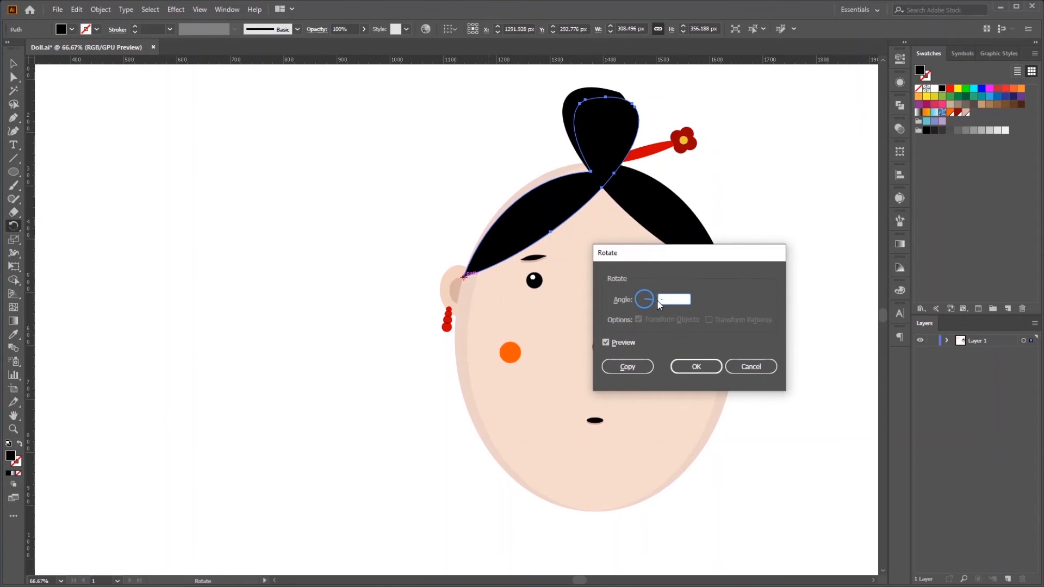
{"action": "left_click", "coordinate": [621, 367]}
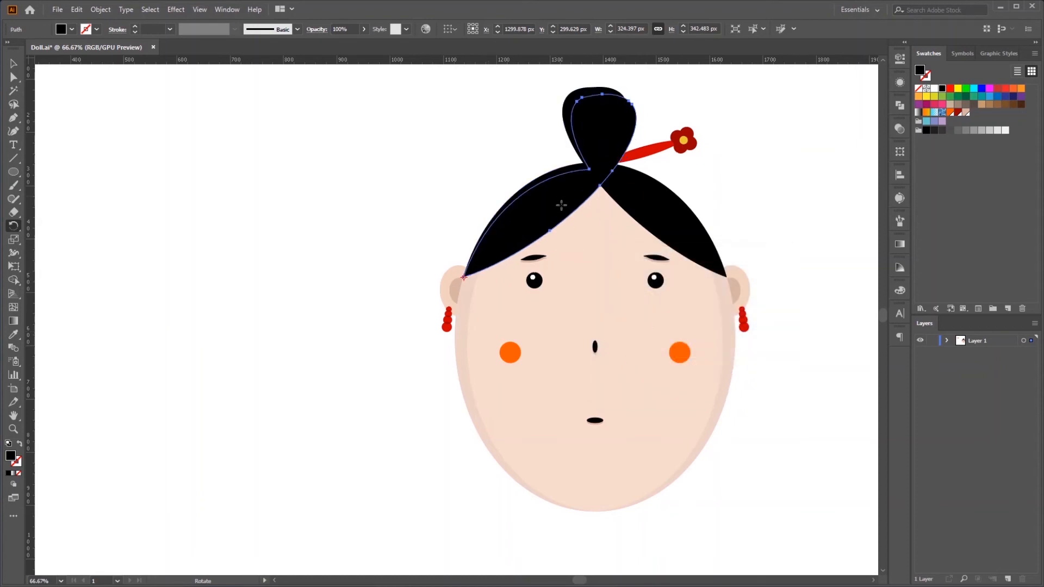
Recolor the rotated left hair copy with the ear's inner shadow tone and send it backward behind the black hair.
{"action": "key", "text": "i"}
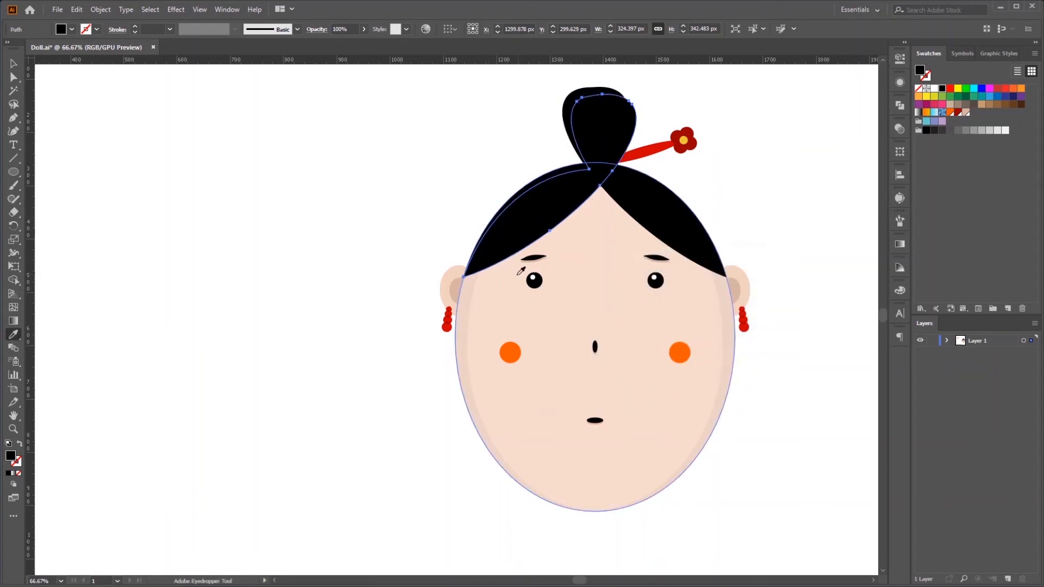
{"action": "left_click", "coordinate": [463, 285]}
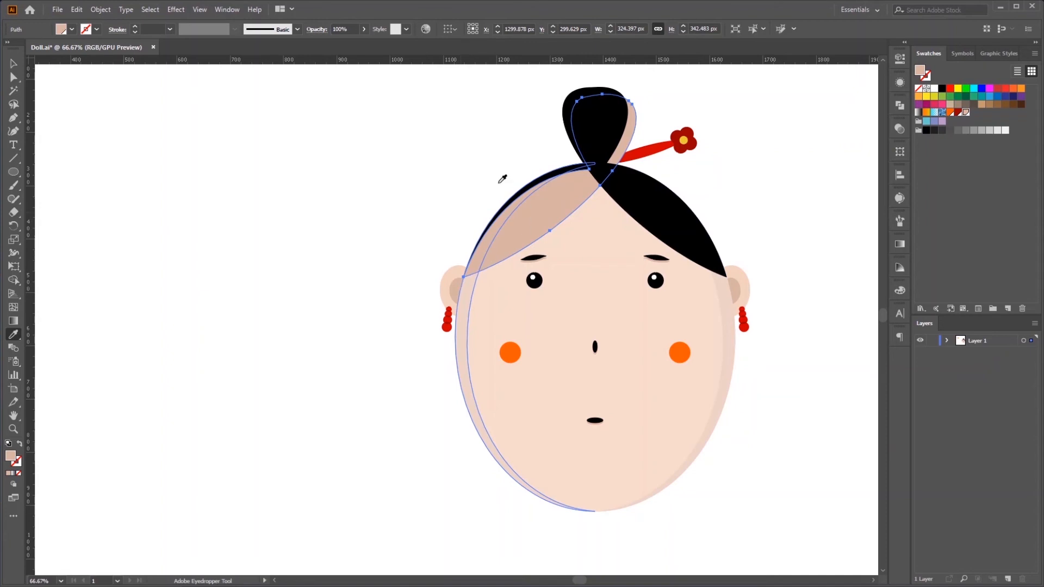
{"action": "left_click", "coordinate": [13, 63]}
{"action": "right_click", "coordinate": [504, 220]}
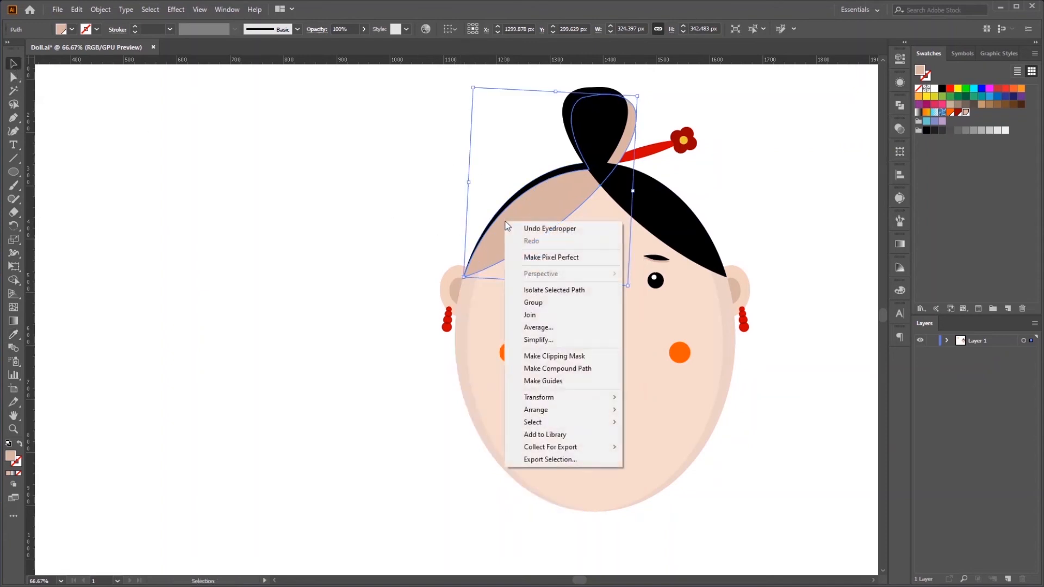
{"action": "mouse_move", "coordinate": [552, 412]}
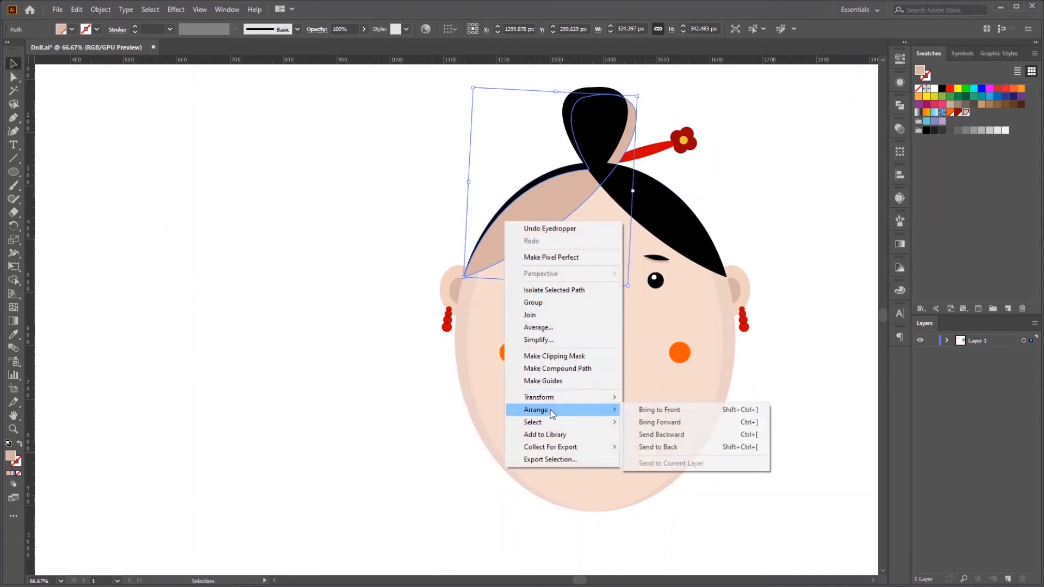
{"action": "left_click", "coordinate": [688, 438]}
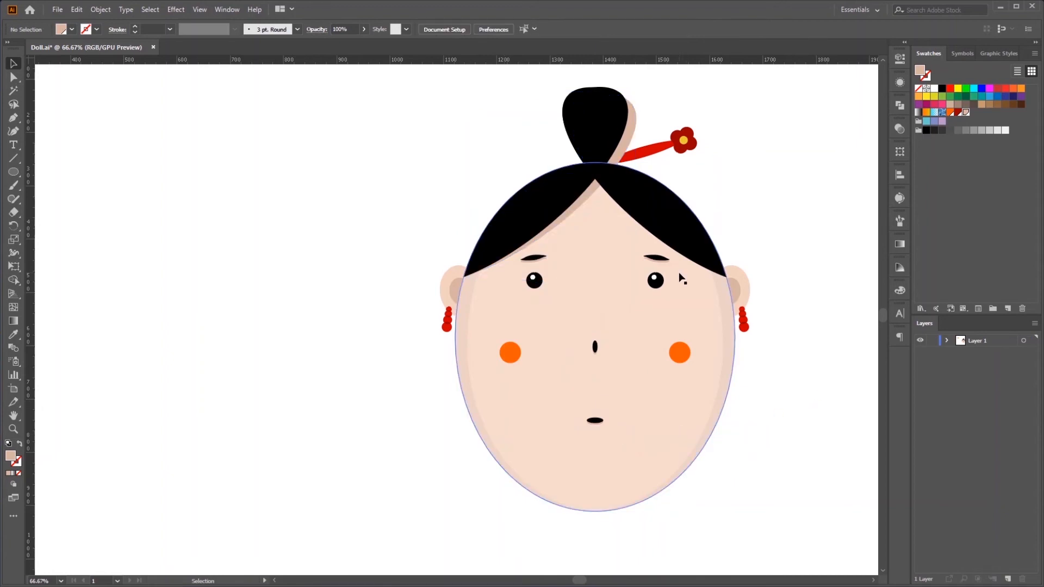
Make a copy of the right hair section rotated 3° about its lower outer tip.
{"action": "left_click", "coordinate": [636, 216]}
{"action": "left_click", "coordinate": [637, 216]}
{"action": "left_click", "coordinate": [14, 226]}
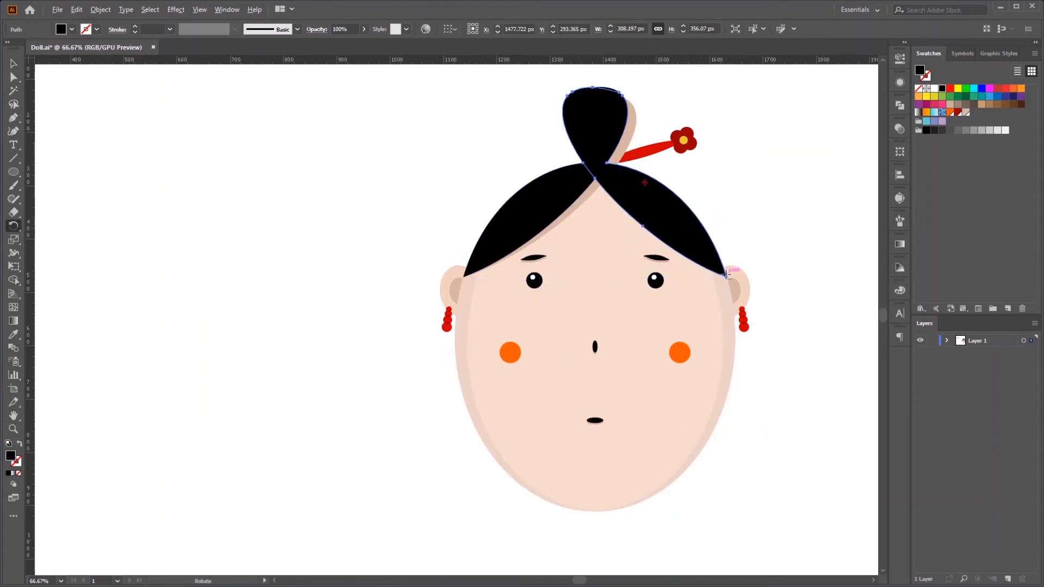
{"action": "left_click", "coordinate": [726, 277], "text": "alt"}
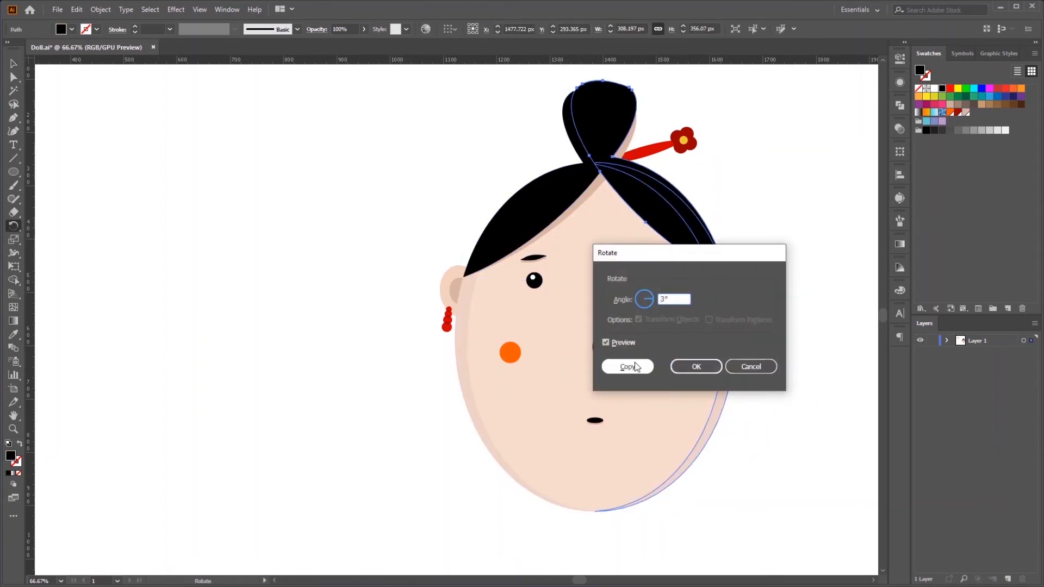
{"action": "left_click", "coordinate": [635, 363]}
Recolor the rotated right hair copy with the left hair shadow's tone, send it backward and deselect it.
{"action": "key", "text": "i"}
{"action": "left_click", "coordinate": [592, 193]}
{"action": "key", "text": "v"}
{"action": "right_click", "coordinate": [627, 196]}
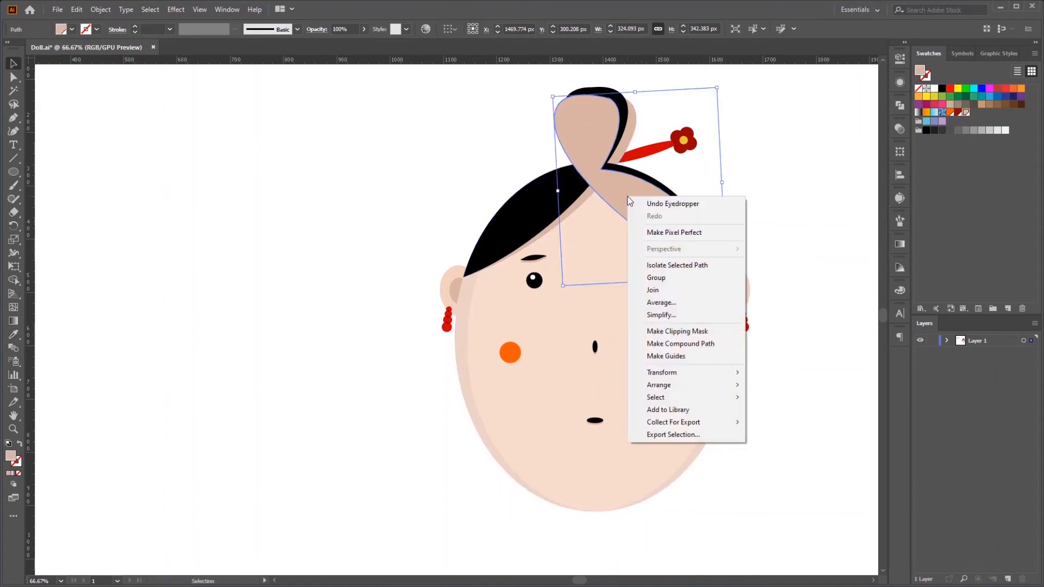
{"action": "mouse_move", "coordinate": [699, 385]}
{"action": "left_click", "coordinate": [774, 410]}
{"action": "left_click", "coordinate": [824, 304]}
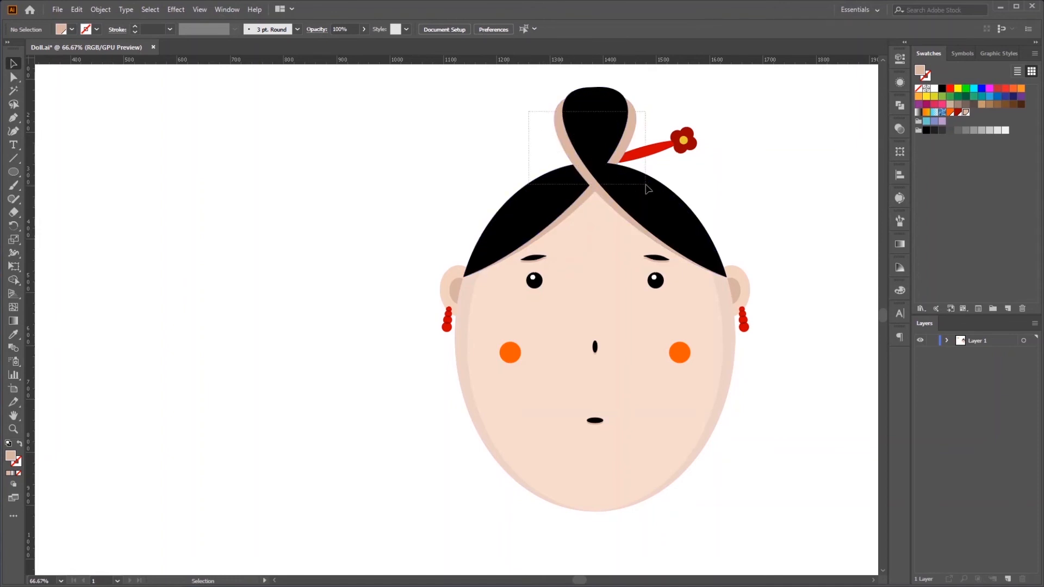
Remove the shadow parts sticking out beside the hair bun with the Shape Builder tool.
{"action": "left_click", "coordinate": [629, 182]}
{"action": "left_click_drag", "start_coordinate": [13, 280], "coordinate": [60, 275]}
{"action": "left_click", "coordinate": [573, 157], "text": "alt"}
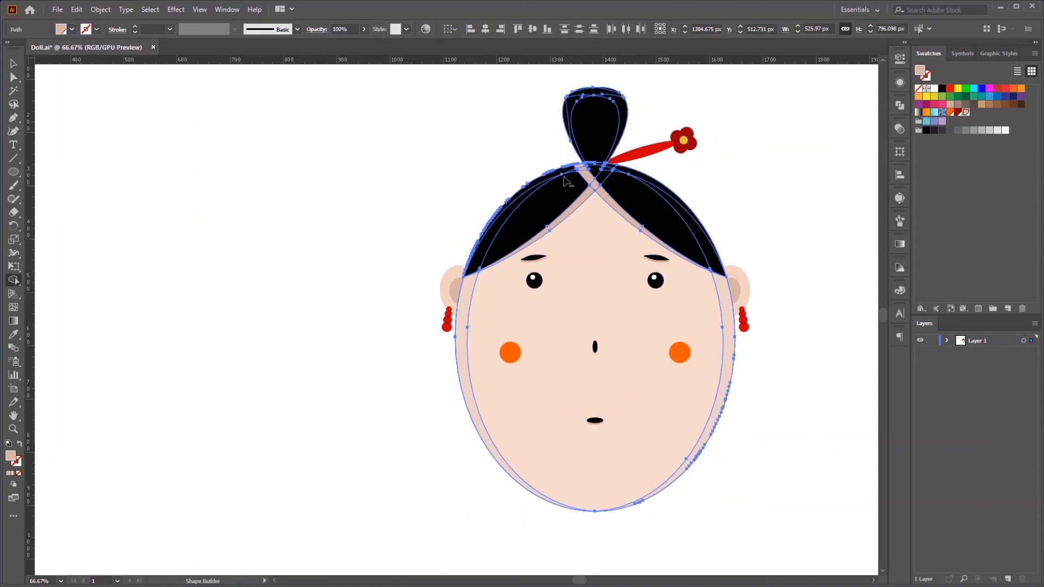
Bring the left black hair section forward over the shadow strip below the bun, and deselect it.
{"action": "scroll", "coordinate": [599, 176], "scroll_direction": "up", "scroll_amount": 2}
{"action": "key", "text": "v"}
{"action": "left_click", "coordinate": [537, 203]}
{"action": "right_click", "coordinate": [537, 202]}
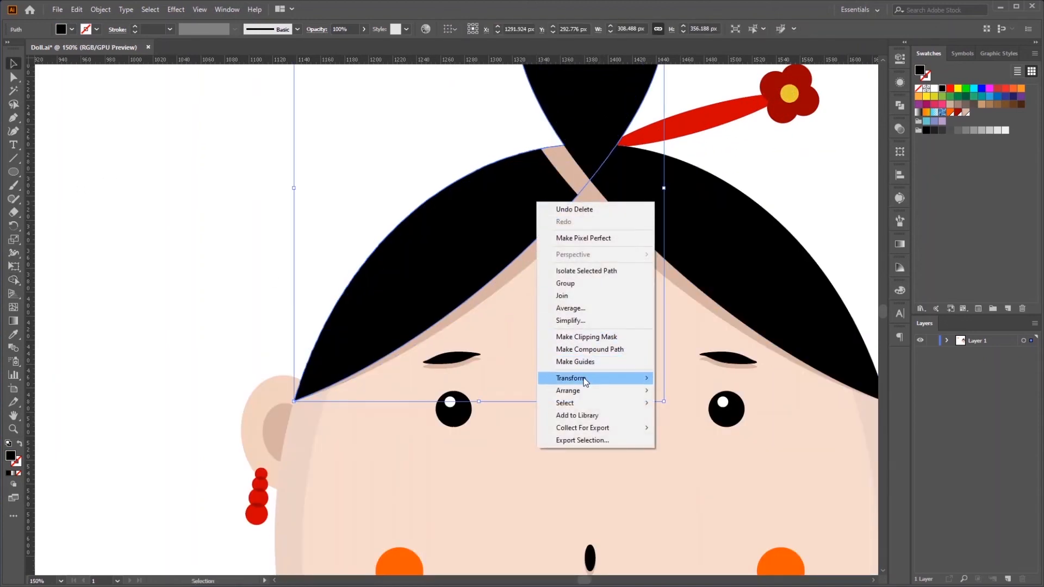
{"action": "mouse_move", "coordinate": [596, 392]}
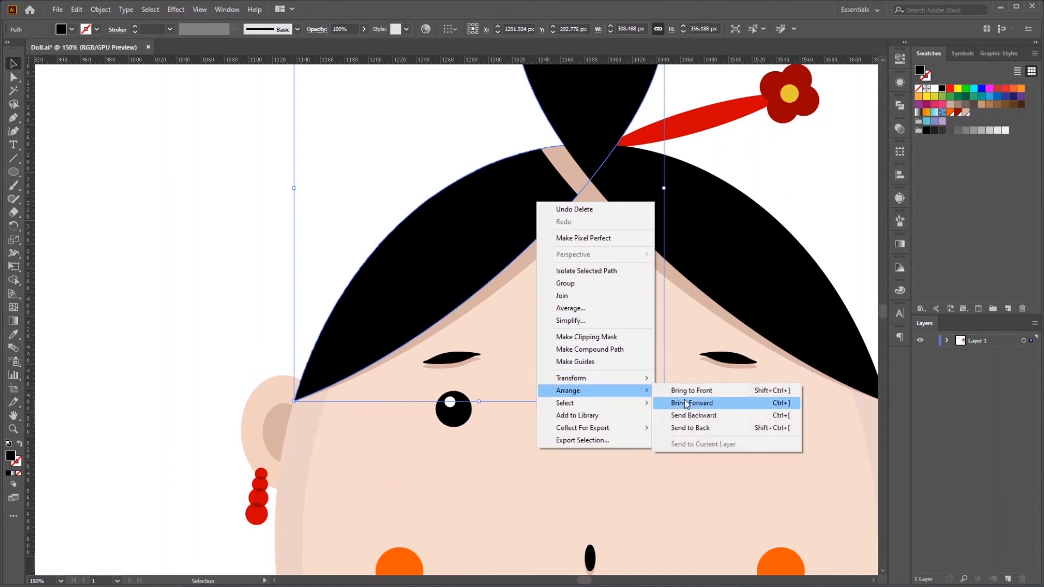
{"action": "left_click", "coordinate": [685, 404]}
{"action": "left_click", "coordinate": [790, 183]}
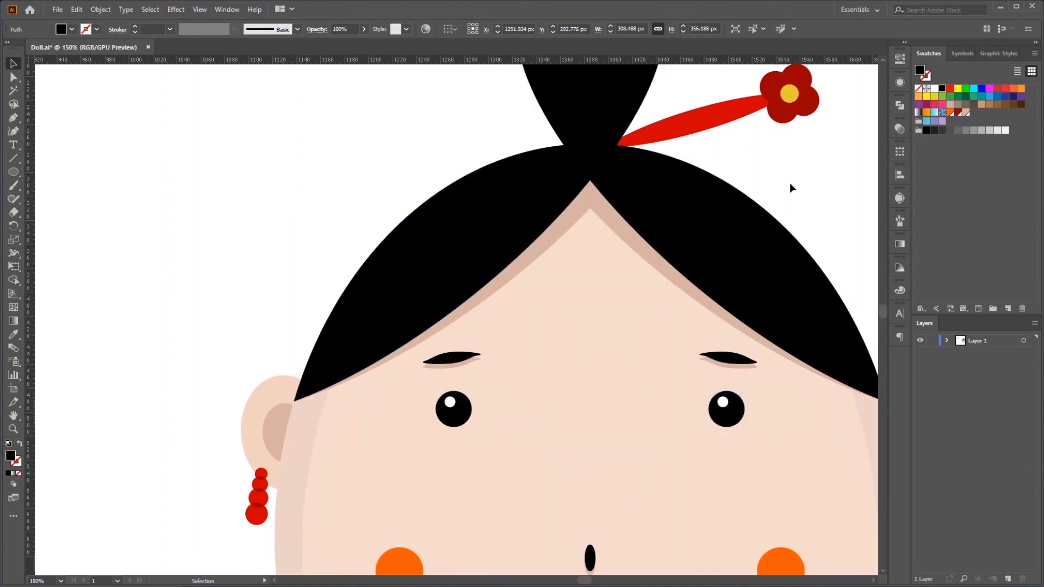
Place a copy of the left hair section without the bun on the blank artboard and swap its fill and stroke.
{"action": "scroll", "coordinate": [790, 182], "scroll_direction": "down", "scroll_amount": 1}
{"action": "scroll", "coordinate": [712, 277], "scroll_direction": "down", "scroll_amount": 4}
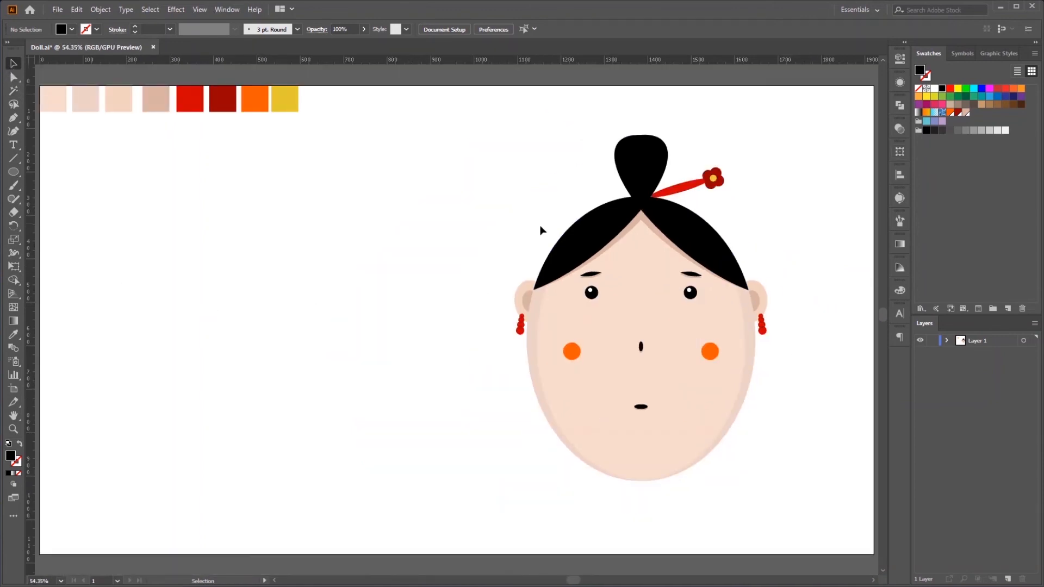
{"action": "left_click_drag", "start_coordinate": [547, 241], "coordinate": [476, 222]}
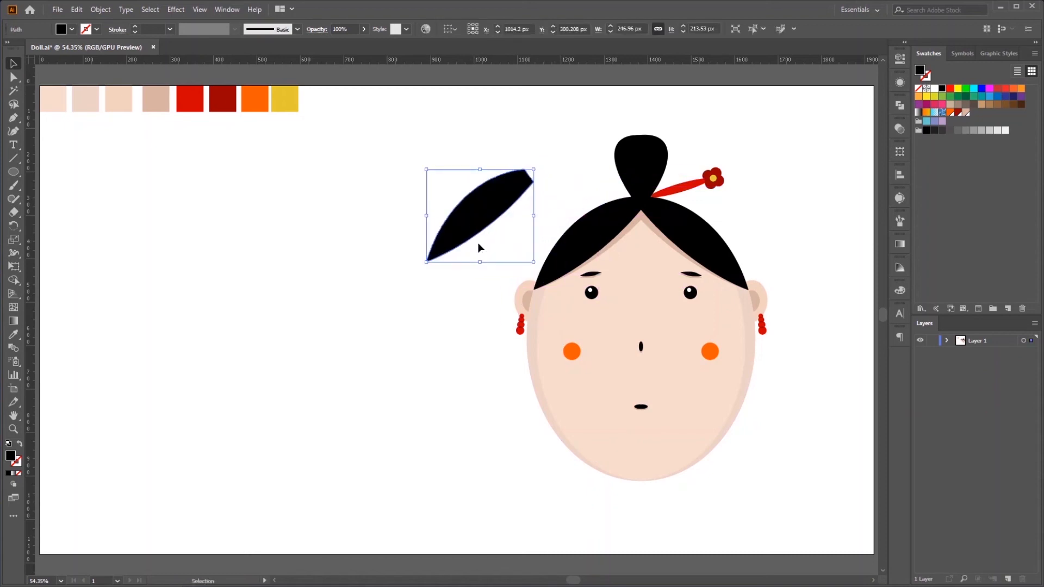
{"action": "key", "text": "shift+x"}
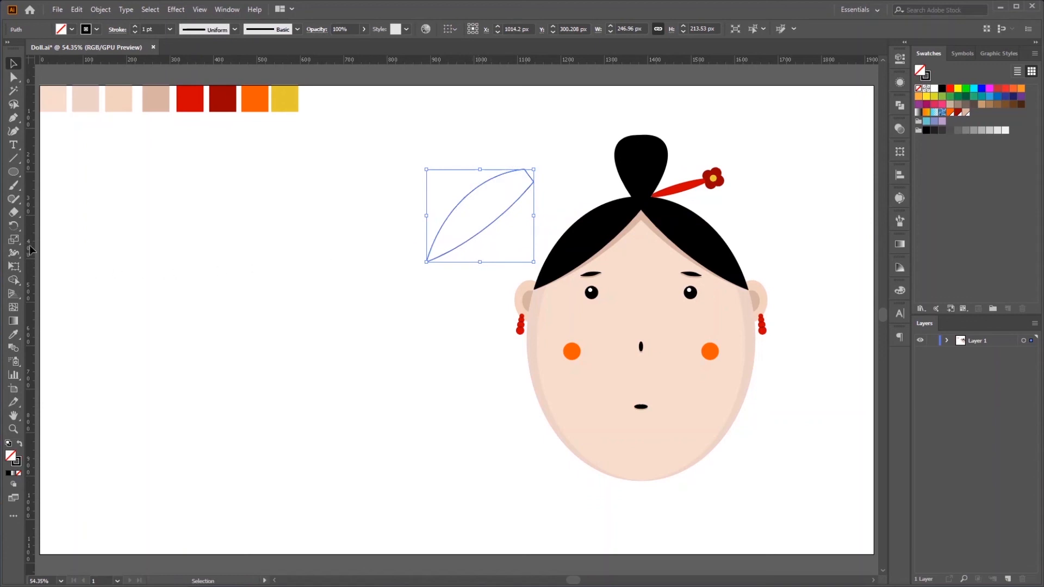
Make two rotated copies of the outlined hair shape about its lower tip, one slightly clockwise and one slightly counterclockwise.
{"action": "left_click_drag", "start_coordinate": [18, 230], "coordinate": [55, 228]}
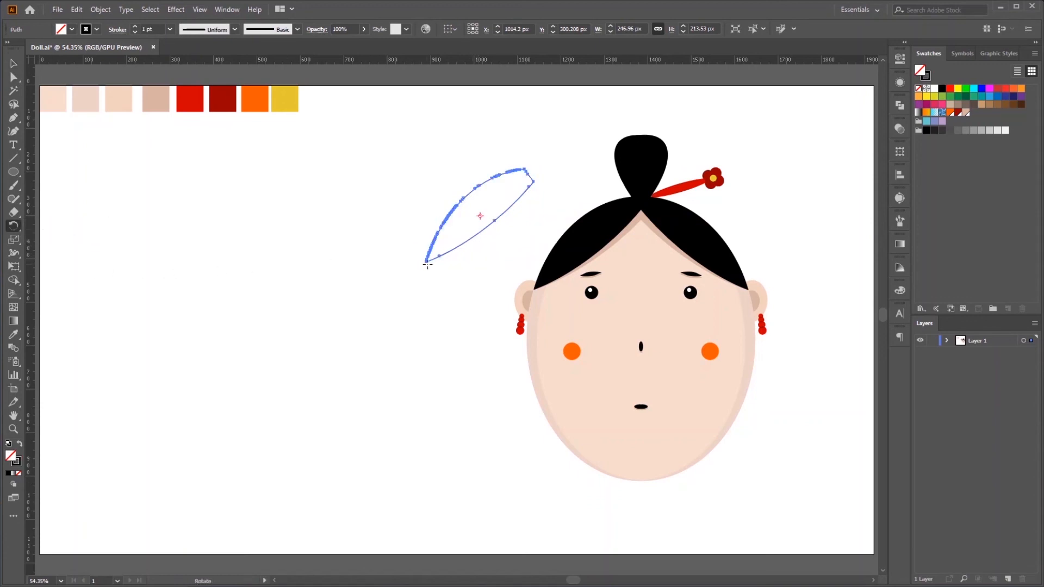
{"action": "left_click", "coordinate": [435, 262]}
{"action": "mouse_move", "coordinate": [522, 200]}
{"action": "left_mouse_down"}
{"action": "mouse_move", "coordinate": [531, 206]}
{"action": "mouse_move", "coordinate": [525, 195]}
{"action": "mouse_move", "coordinate": [511, 198]}
{"action": "left_mouse_up"}
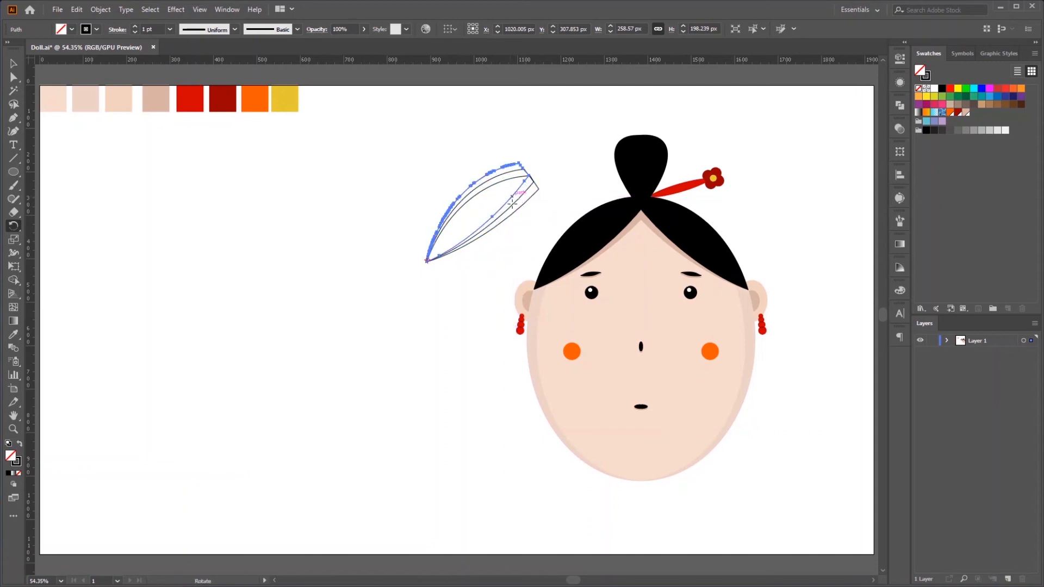
{"action": "left_click", "coordinate": [12, 65]}
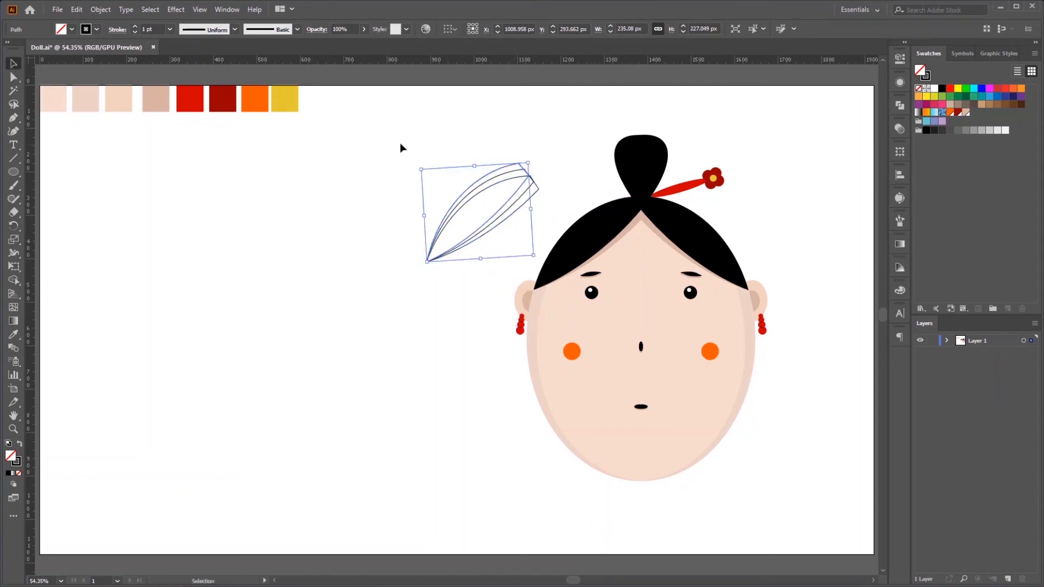
Select all three overlapping hair outlines, swap stroke back to fill, and fill them with dark gray.
{"action": "left_click_drag", "start_coordinate": [401, 144], "coordinate": [513, 264]}
{"action": "key", "text": "shift+x"}
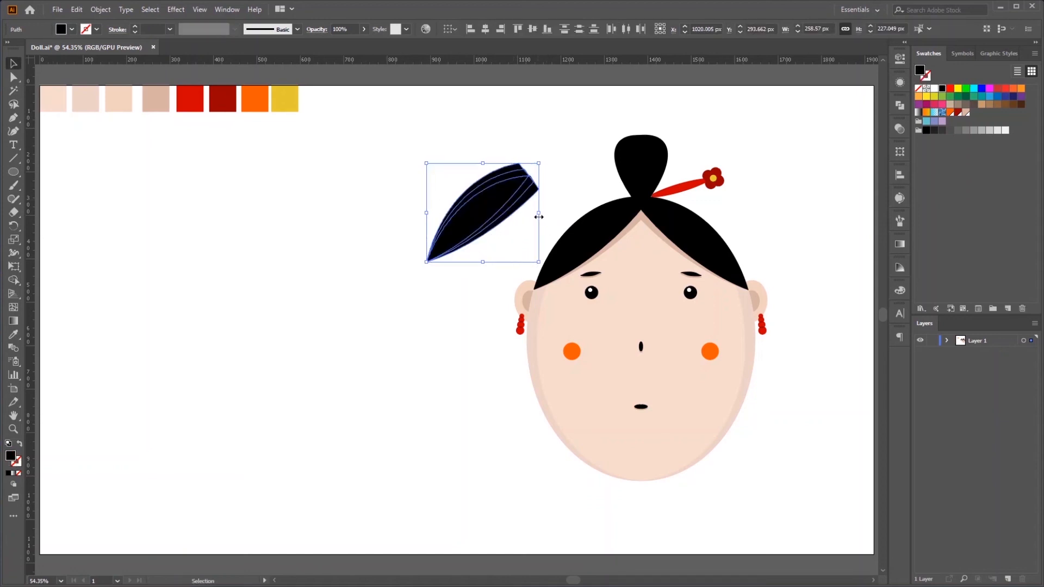
{"action": "left_click", "coordinate": [950, 131]}
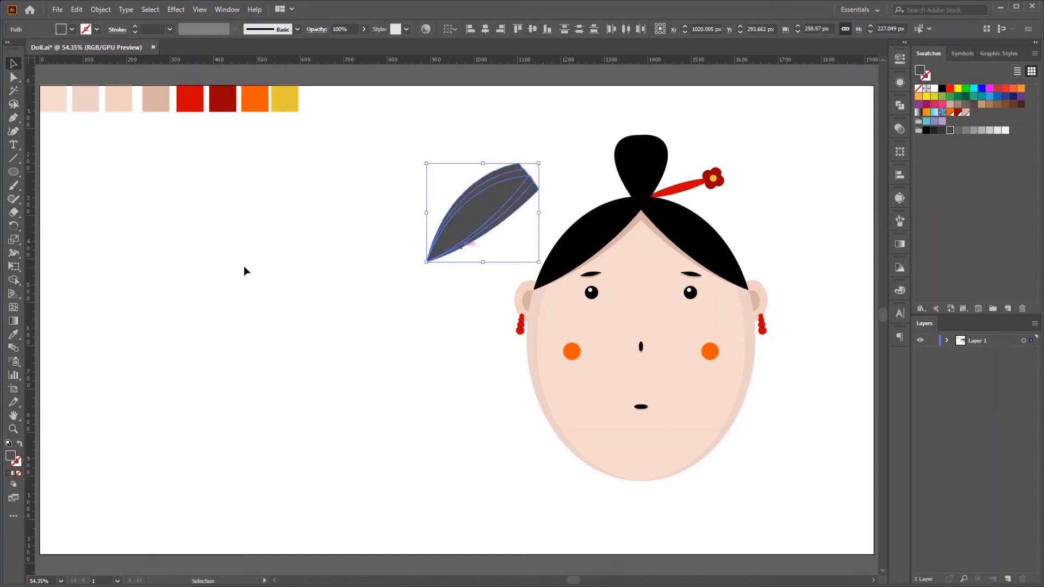
Trim the overlapping gray shapes with the Shape Builder tool, keeping only the two curved strips along the upper and lower edges.
{"action": "left_click_drag", "start_coordinate": [14, 280], "coordinate": [38, 283]}
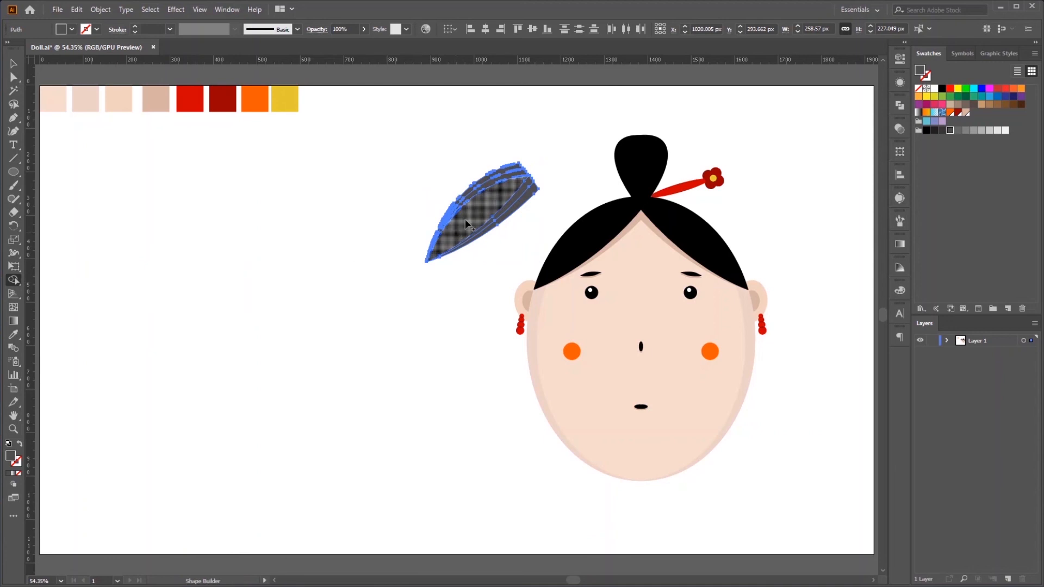
{"action": "scroll", "coordinate": [505, 203], "scroll_direction": "up", "scroll_amount": 2}
{"action": "left_click_drag", "start_coordinate": [538, 237], "coordinate": [536, 272]}
{"action": "left_click", "coordinate": [543, 225], "text": "alt"}
{"action": "left_click", "coordinate": [516, 170], "text": "alt"}
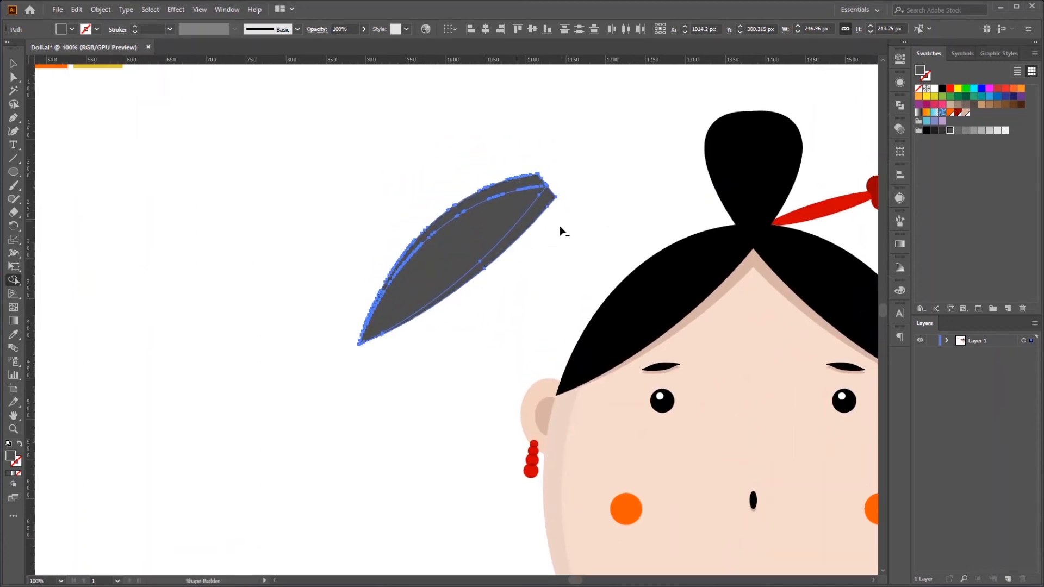
{"action": "left_click", "coordinate": [439, 274], "text": "alt"}
{"action": "key", "text": "v"}
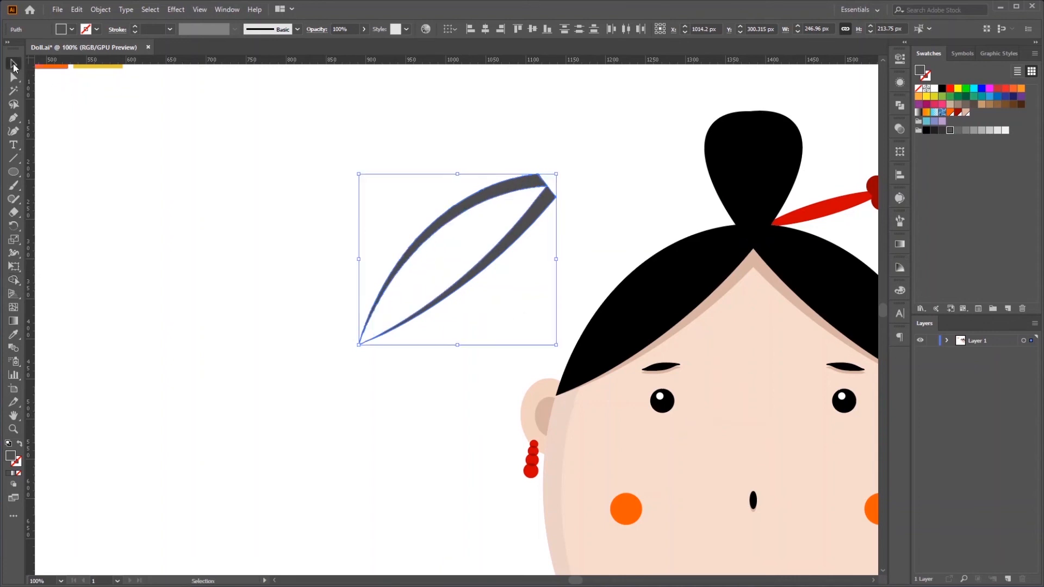
Move both gray strips onto the doll's left hair section, aligned with its edges, and check the alignment in Outline mode.
{"action": "left_click_drag", "start_coordinate": [352, 385], "coordinate": [191, 294]}
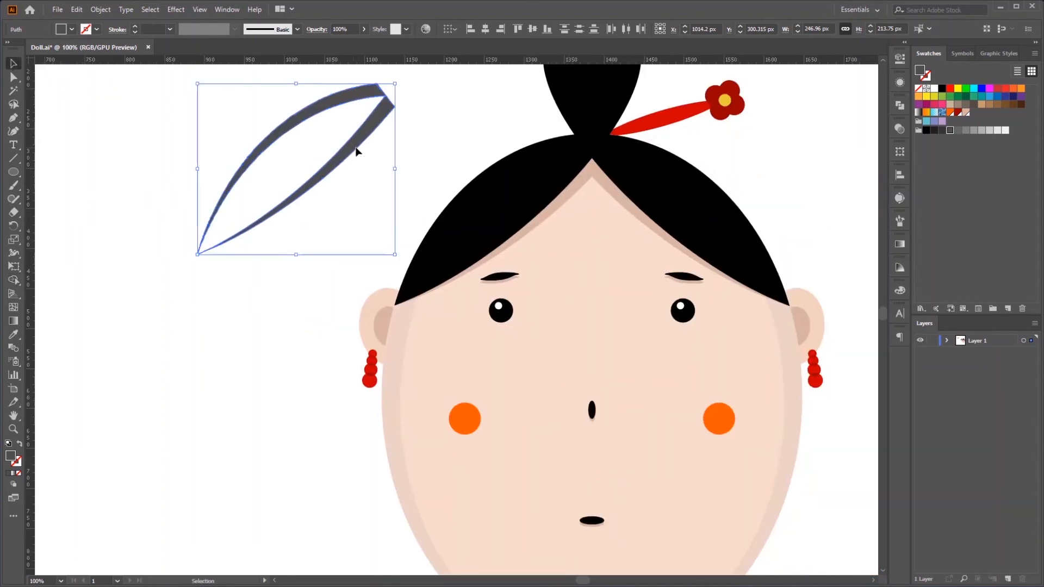
{"action": "left_click_drag", "start_coordinate": [357, 152], "coordinate": [553, 200]}
{"action": "left_click_drag", "start_coordinate": [790, 196], "coordinate": [703, 265]}
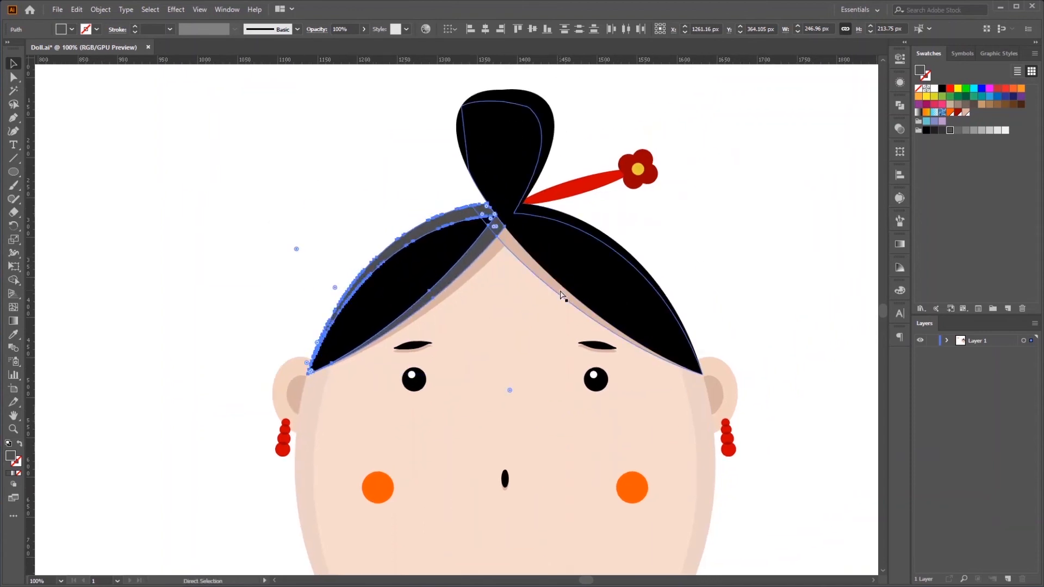
{"action": "key", "text": "ctrl+y"}
{"action": "left_click", "coordinate": [451, 258]}
{"action": "scroll", "coordinate": [451, 258], "scroll_direction": "up", "scroll_amount": 1}
{"action": "key", "text": "ctrl+y"}
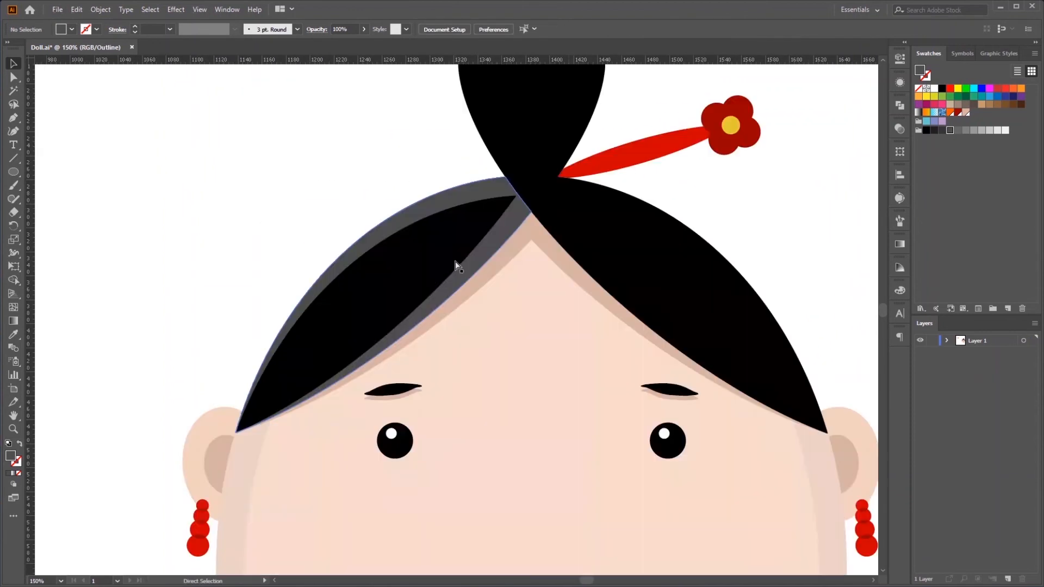
{"action": "scroll", "coordinate": [456, 262], "scroll_direction": "down", "scroll_amount": 3}
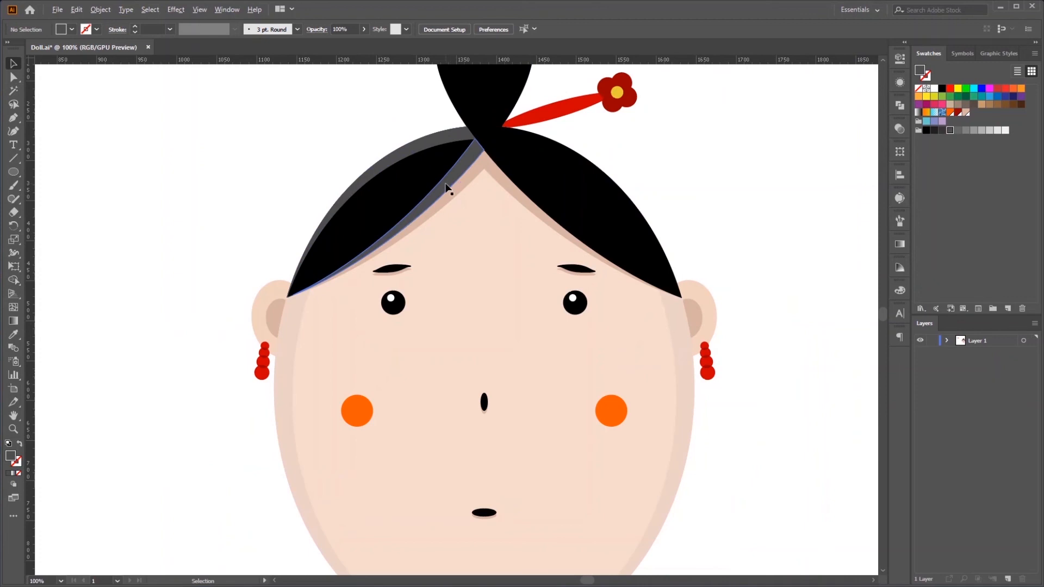
Copy the two gray highlight strips over to the right side of the hair and reflect the copy across the vertical axis.
{"action": "left_click", "coordinate": [446, 189]}
{"action": "left_click_drag", "start_coordinate": [472, 180], "coordinate": [646, 179]}
{"action": "left_click", "coordinate": [101, 9]}
{"action": "mouse_move", "coordinate": [122, 23]}
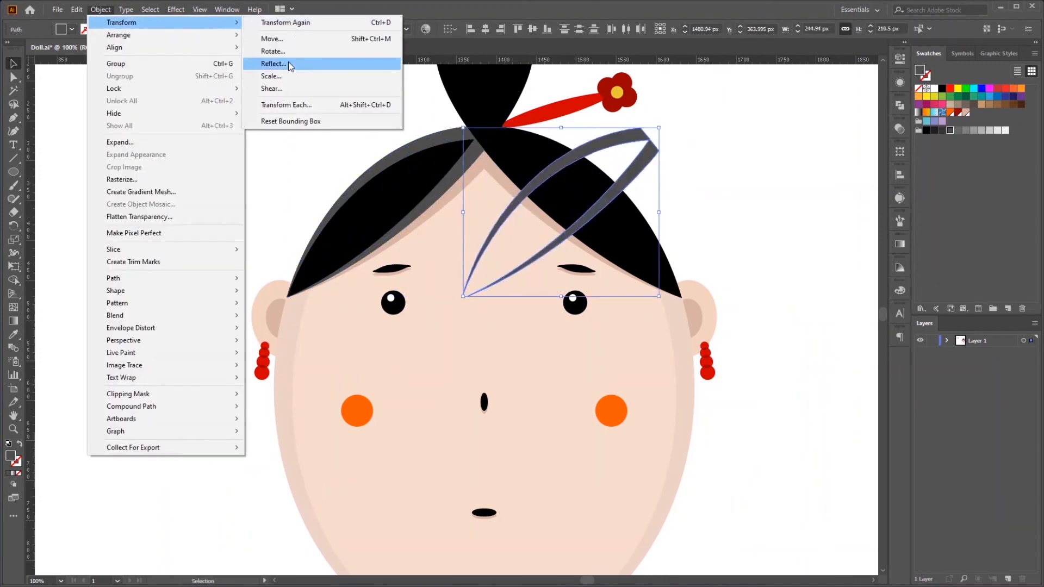
{"action": "left_click", "coordinate": [274, 64]}
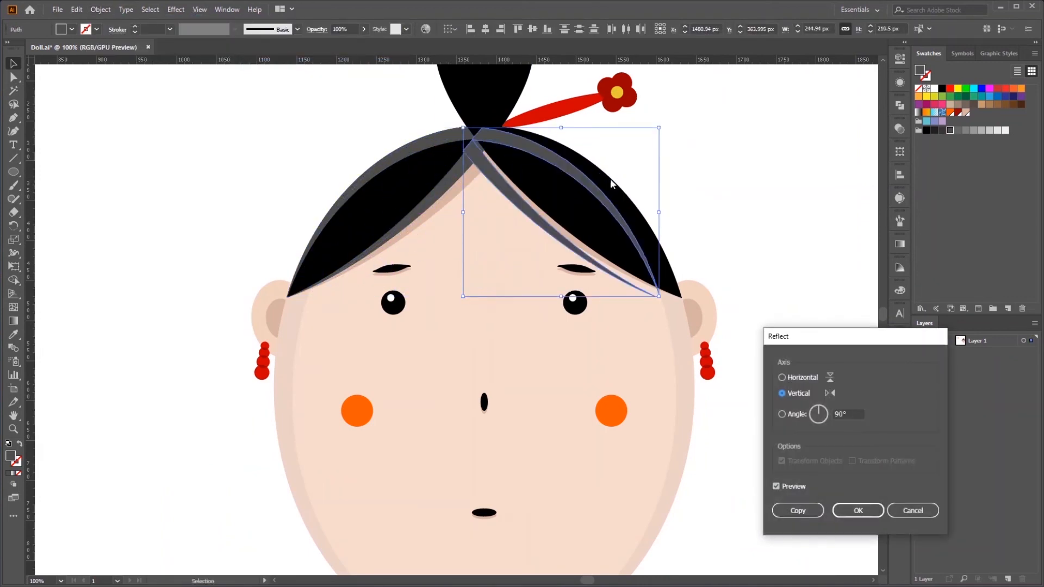
{"action": "left_click", "coordinate": [859, 511]}
Position the mirrored gray strips on the doll's right hair section, aligning them precisely with its edges by checking in Outline mode.
{"action": "left_click_drag", "start_coordinate": [543, 158], "coordinate": [566, 185]}
{"action": "left_click", "coordinate": [723, 209]}
{"action": "scroll", "coordinate": [531, 181], "scroll_direction": "up", "scroll_amount": 3}
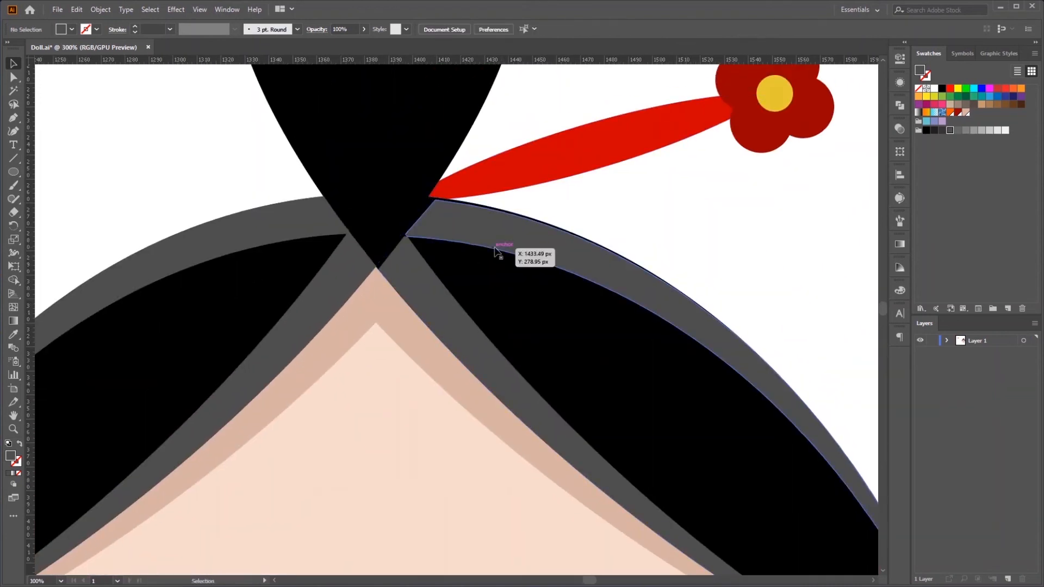
{"action": "key", "text": "ctrl+y"}
{"action": "key", "text": "ctrl+y"}
{"action": "left_click", "coordinate": [509, 227]}
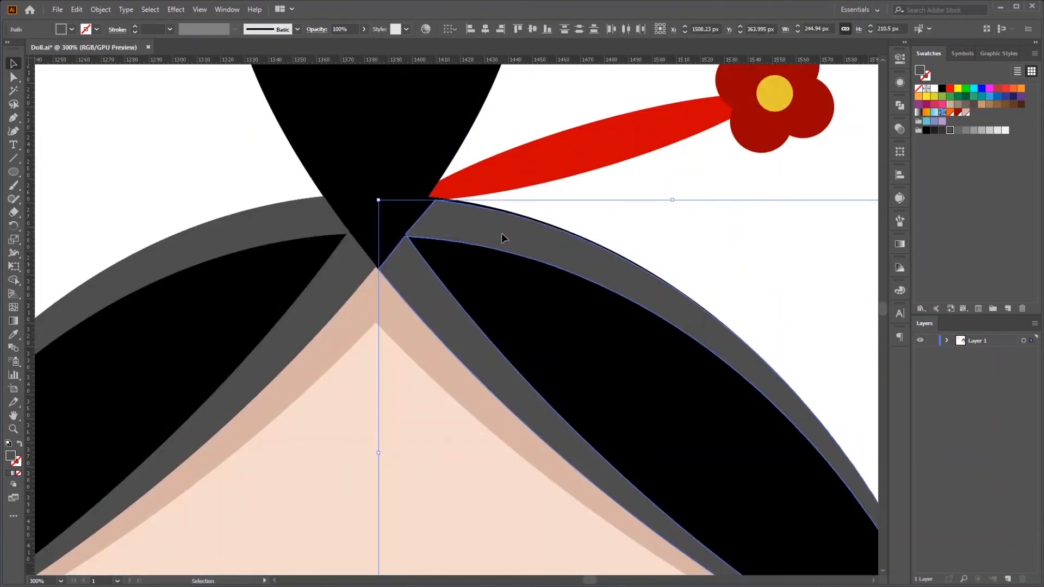
{"action": "left_click_drag", "start_coordinate": [501, 232], "coordinate": [498, 235]}
{"action": "key", "text": "ctrl+y"}
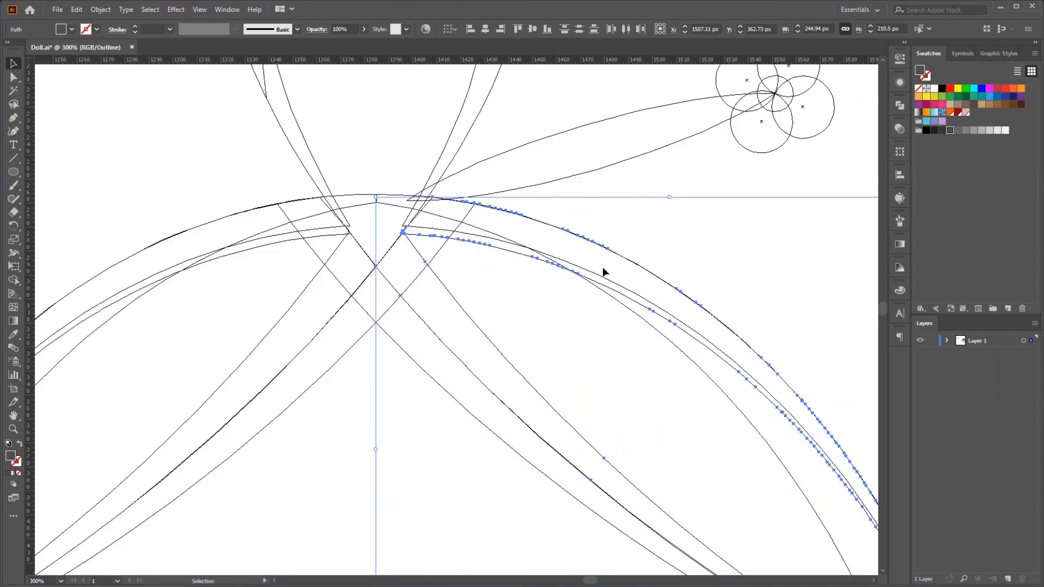
{"action": "scroll", "coordinate": [744, 334], "scroll_direction": "up", "scroll_amount": 4}
{"action": "scroll", "coordinate": [702, 333], "scroll_direction": "down", "scroll_amount": 5}
{"action": "key", "text": "ctrl+y"}
{"action": "left_click", "coordinate": [771, 241]}
Make two copies of the black hair bun straight above the original, with a small vertical offset between them.
{"action": "scroll", "coordinate": [793, 293], "scroll_direction": "down", "scroll_amount": 2}
{"action": "left_click_drag", "start_coordinate": [810, 327], "coordinate": [756, 263]}
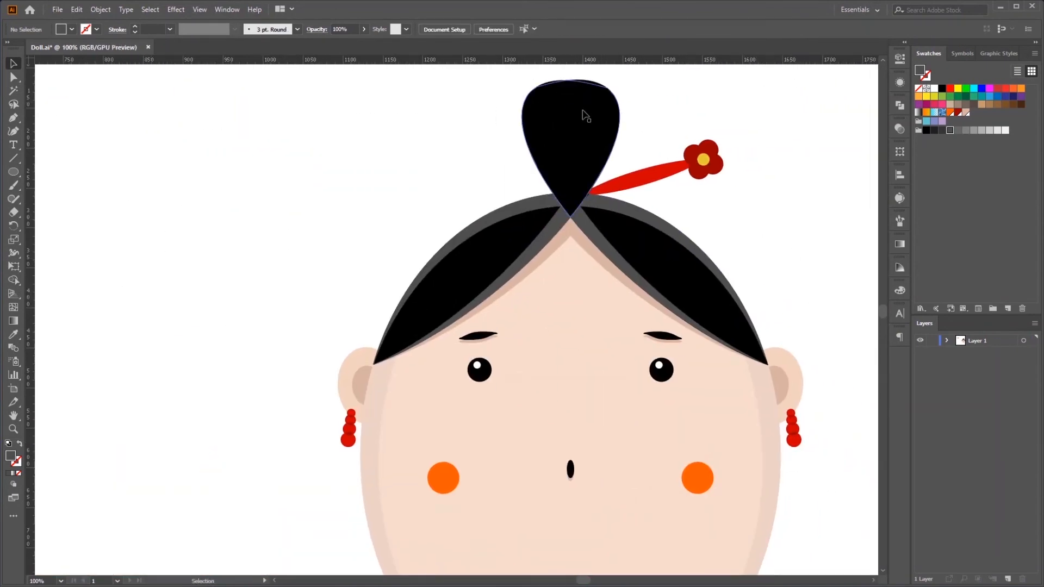
{"action": "left_click", "coordinate": [553, 156]}
{"action": "left_click_drag", "start_coordinate": [553, 157], "coordinate": [553, 132]}
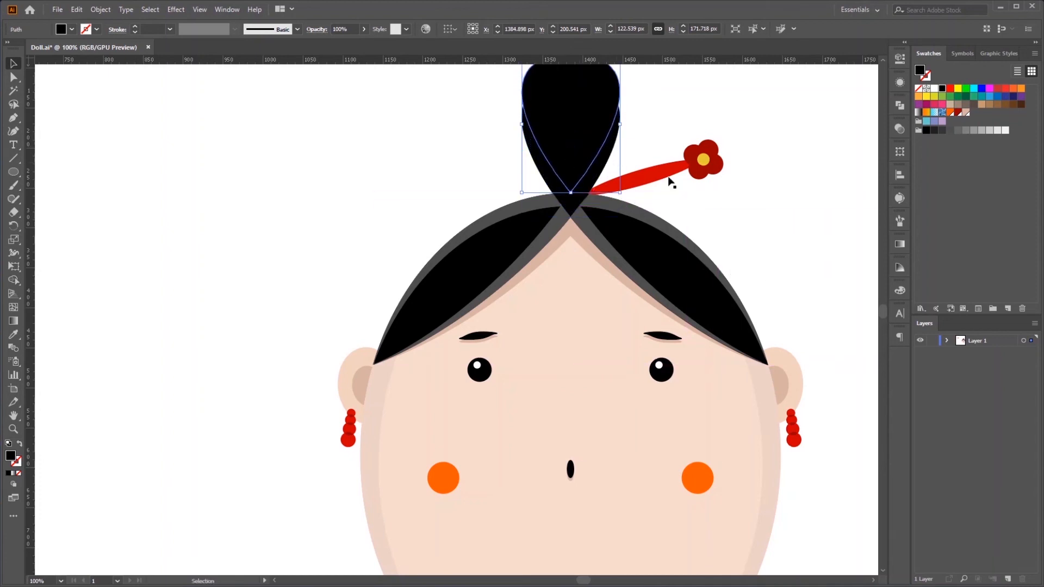
{"action": "left_click_drag", "start_coordinate": [756, 198], "coordinate": [738, 313]}
{"action": "left_click_drag", "start_coordinate": [552, 288], "coordinate": [553, 274]}
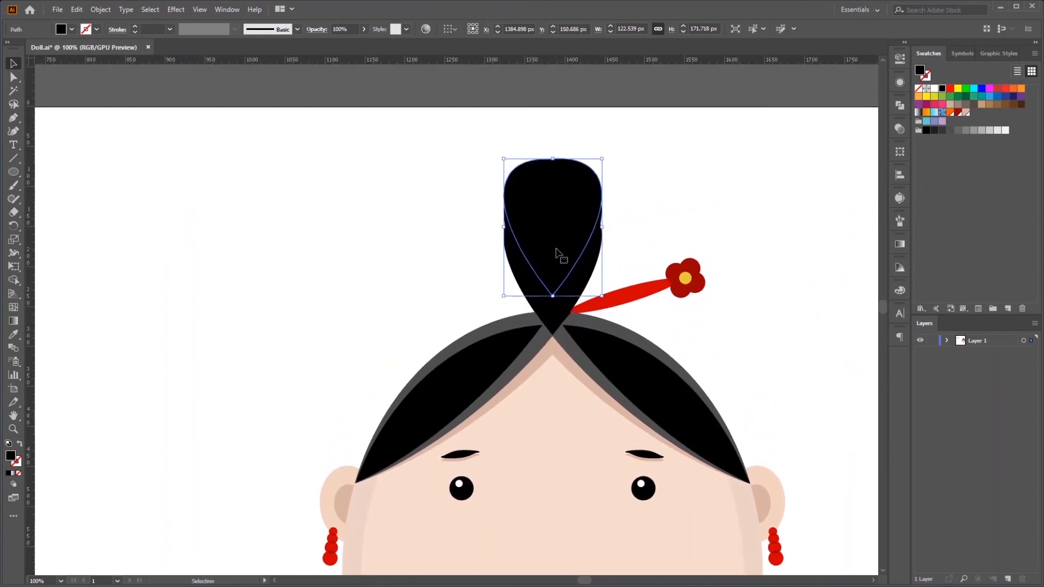
Select both raised bun copies and fill them with the dark gray sampled from the hair highlight using the Eyedropper.
{"action": "left_click", "coordinate": [571, 283], "text": "shift"}
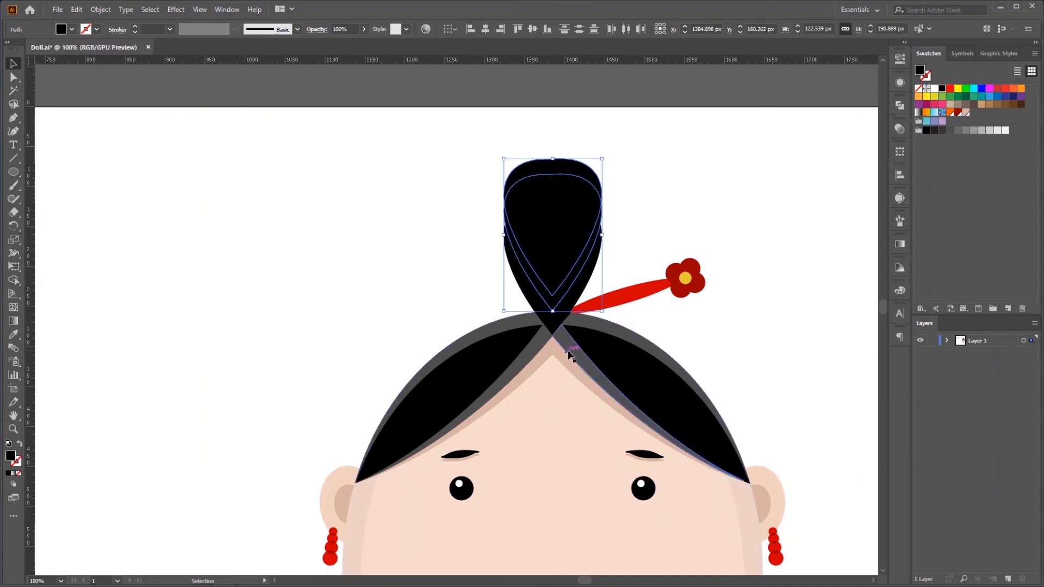
{"action": "key", "text": "i"}
{"action": "left_click", "coordinate": [575, 343]}
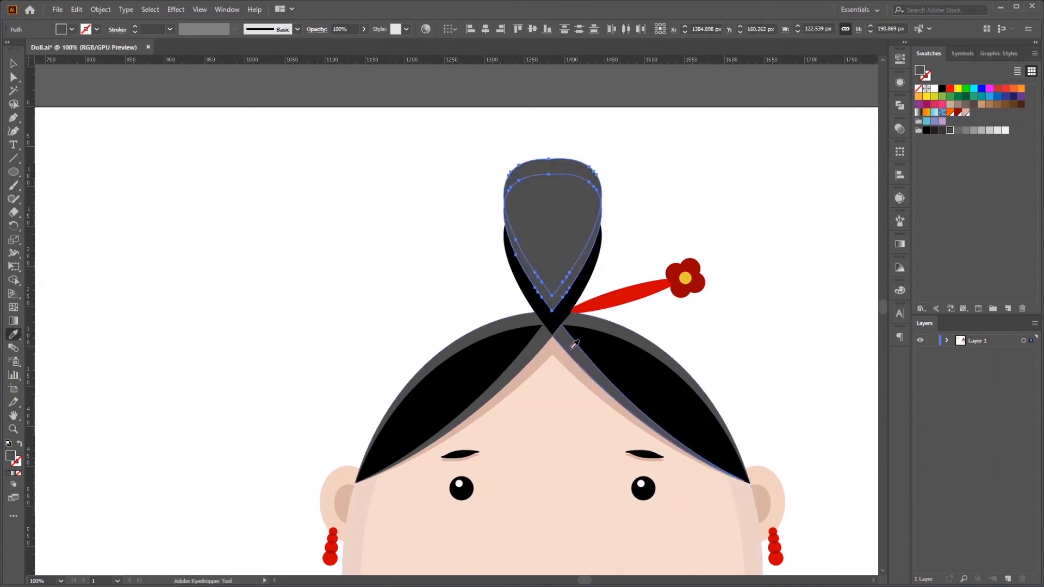
{"action": "key", "text": "v"}
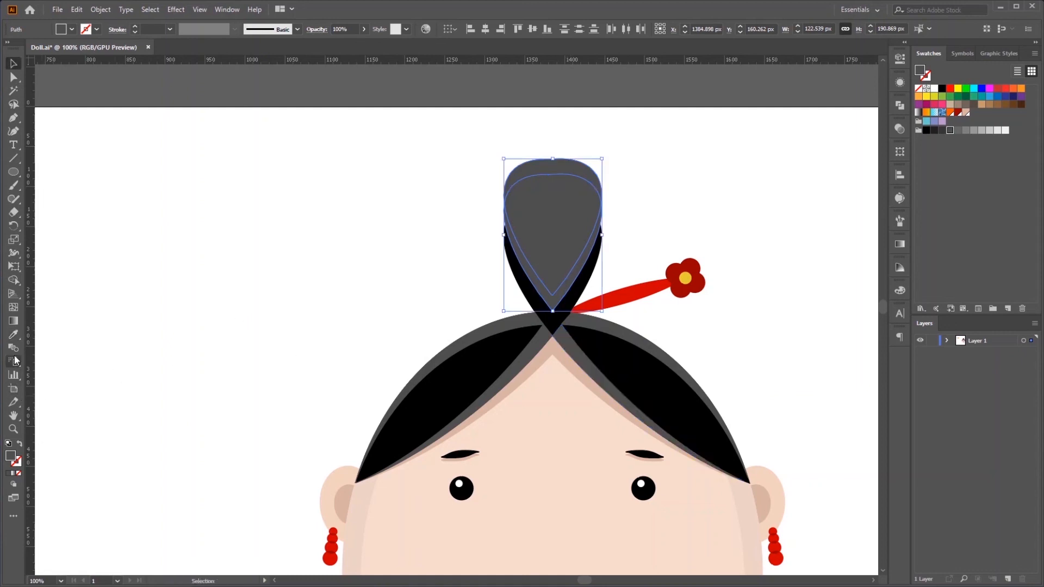
Cut away the upper areas of the gray bun copies with the Shape Builder tool, keeping only the V-shaped strip.
{"action": "left_click", "coordinate": [14, 281]}
{"action": "left_click", "coordinate": [52, 283]}
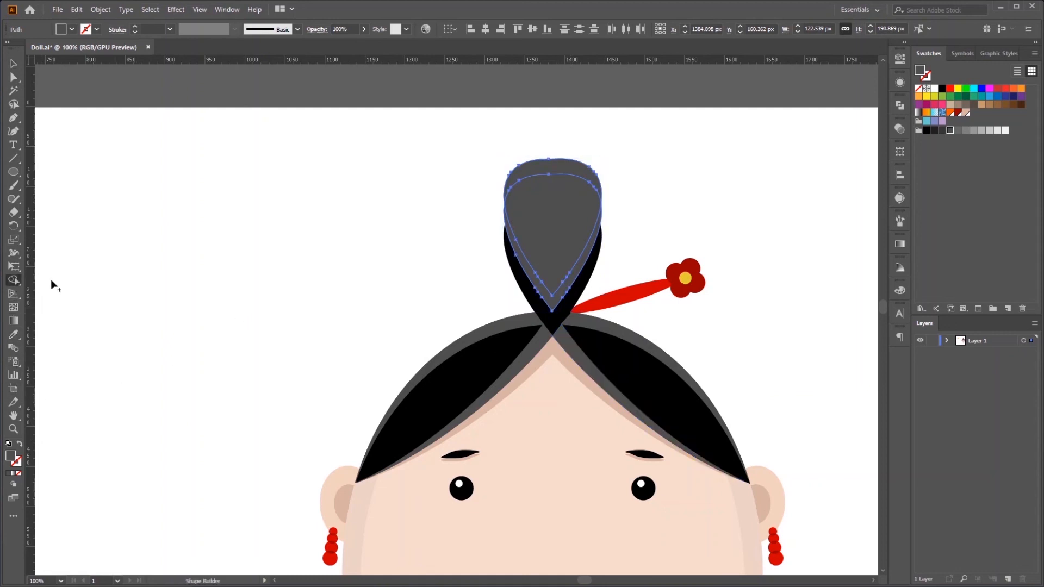
{"action": "left_click", "coordinate": [557, 171], "text": "alt"}
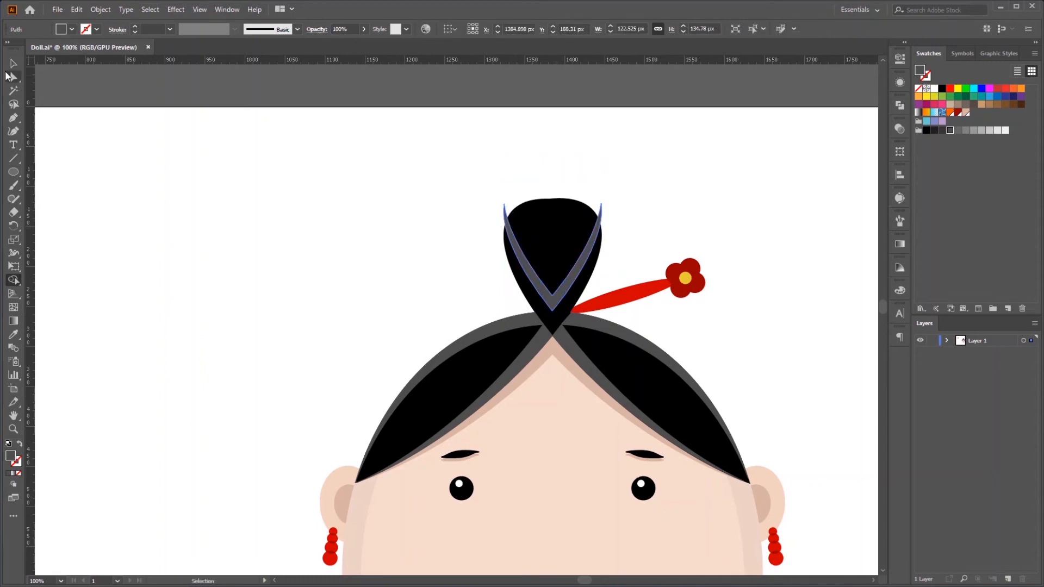
{"action": "key", "text": "v"}
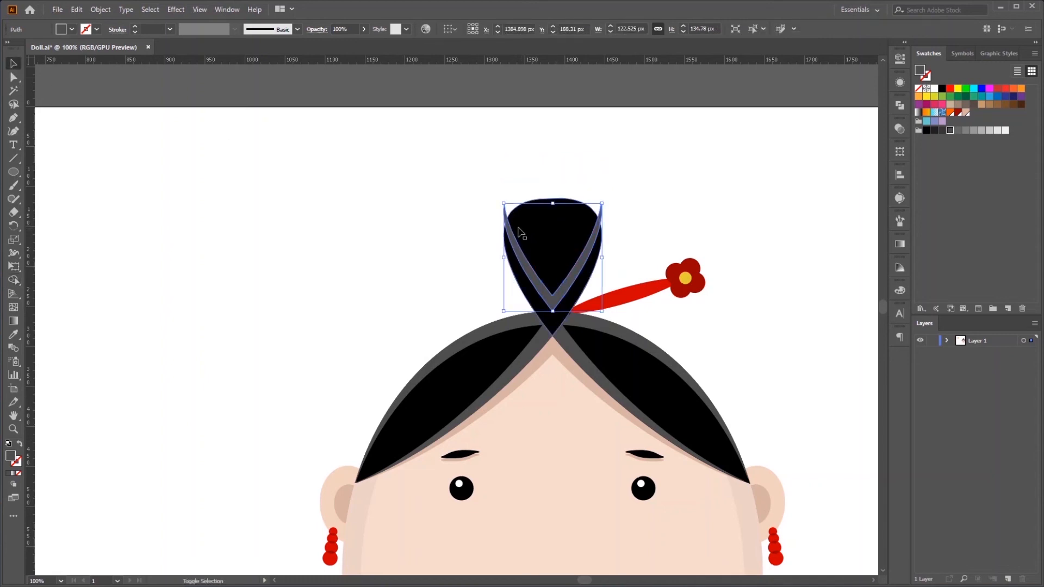
Select the V-shaped strip together with the black bun and trim the strip's tips protruding beyond the bun with Shape Builder.
{"action": "left_click", "coordinate": [530, 301], "text": "shift"}
{"action": "left_click", "coordinate": [14, 280]}
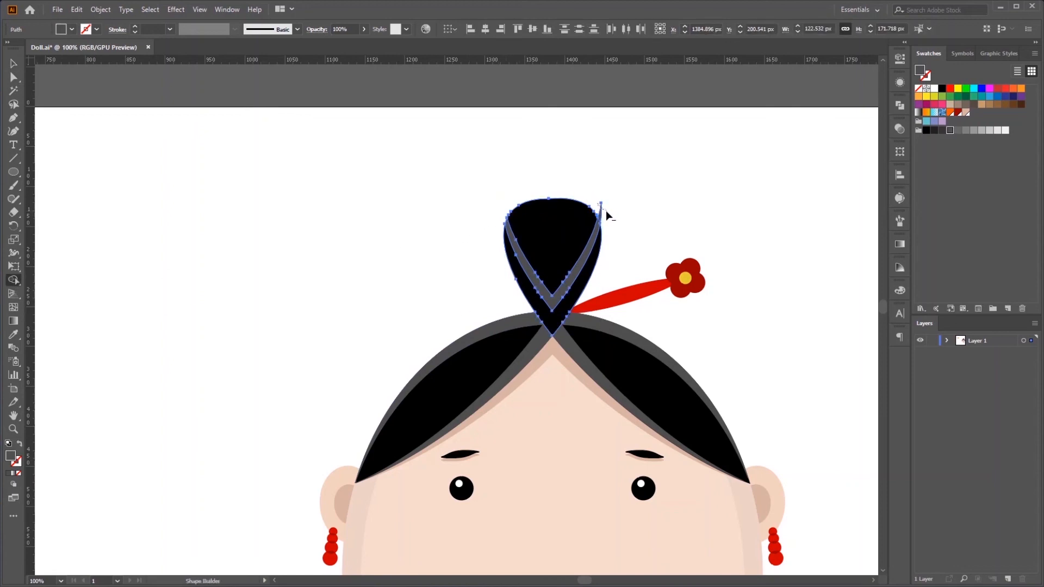
{"action": "left_click", "coordinate": [14, 63]}
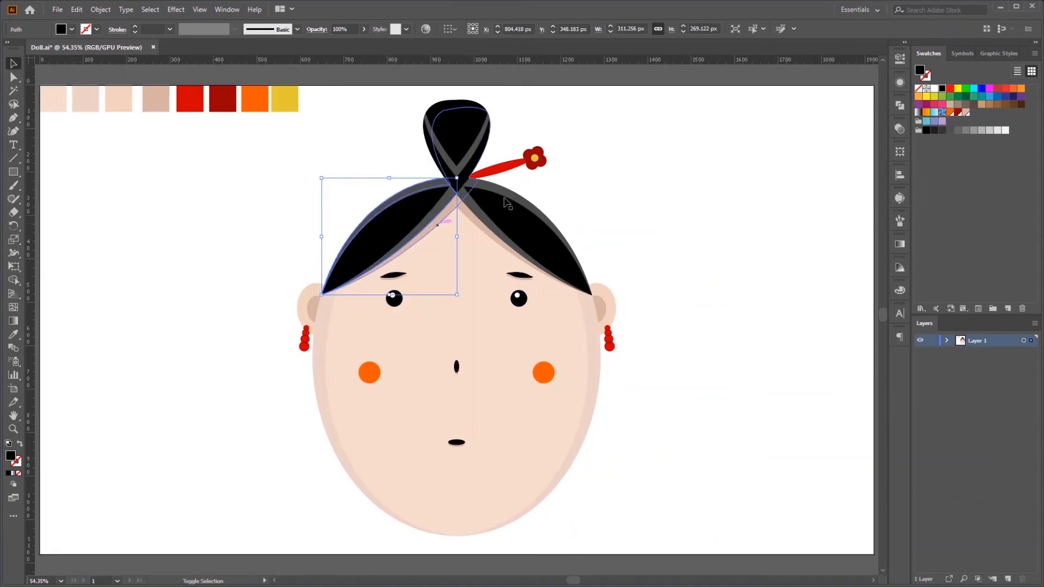
Select all hair sections, the bun, their gray highlights and the flower hairpin, and clear them from the artboard.
{"action": "key", "text": "ctrl+shift+a"}
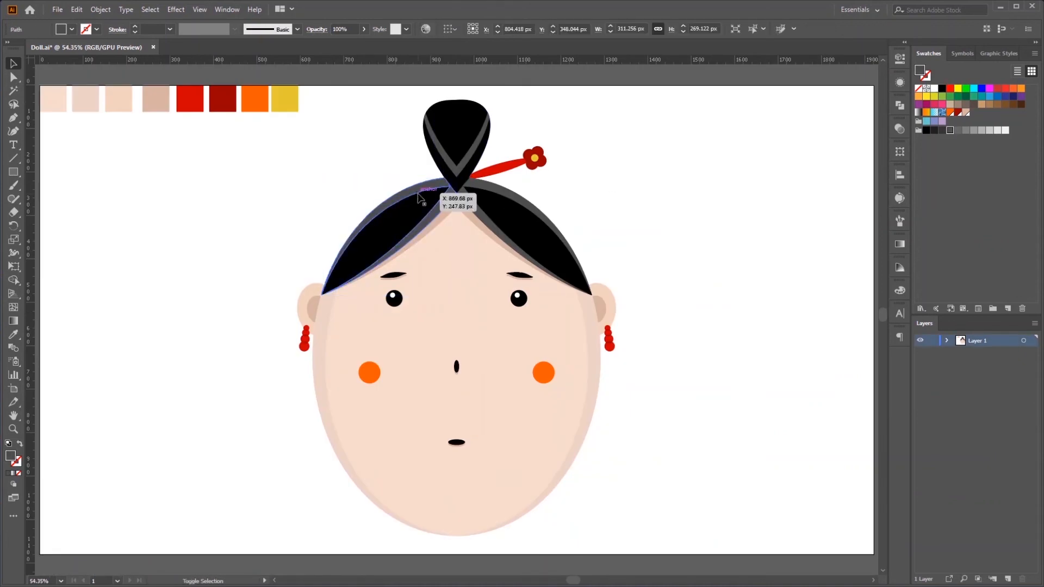
{"action": "left_click", "coordinate": [415, 205]}
{"action": "left_click", "coordinate": [457, 169], "text": "shift"}
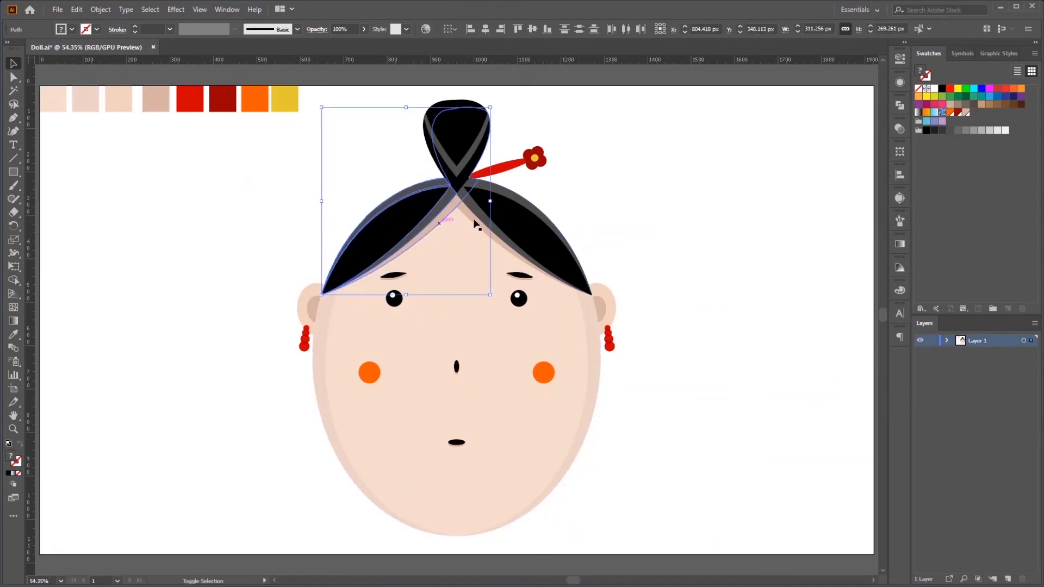
{"action": "left_click", "coordinate": [492, 213], "text": "shift"}
{"action": "left_click", "coordinate": [511, 167], "text": "shift"}
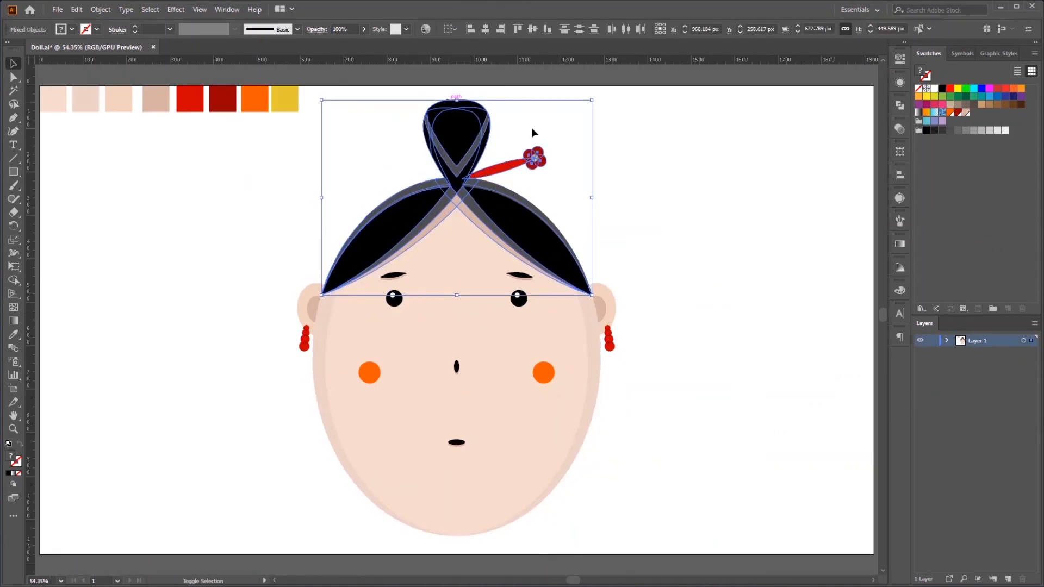
{"action": "key", "text": "a"}
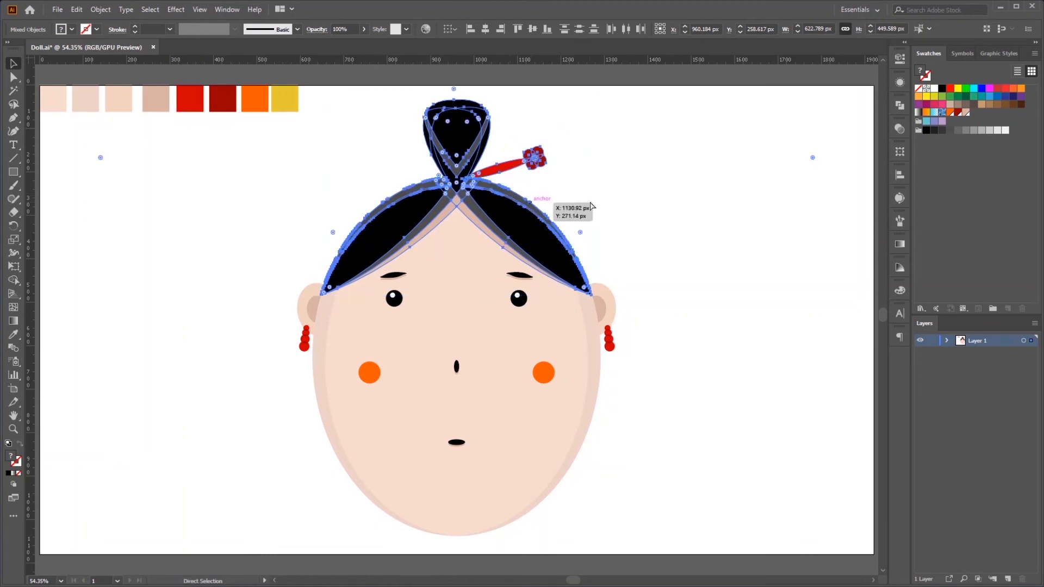
{"action": "key", "text": "Delete"}
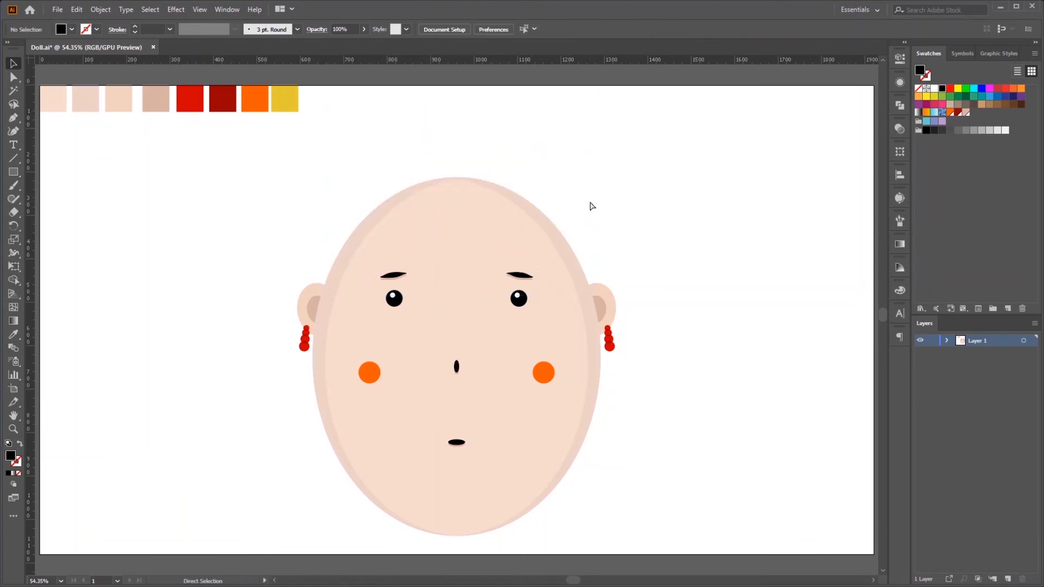